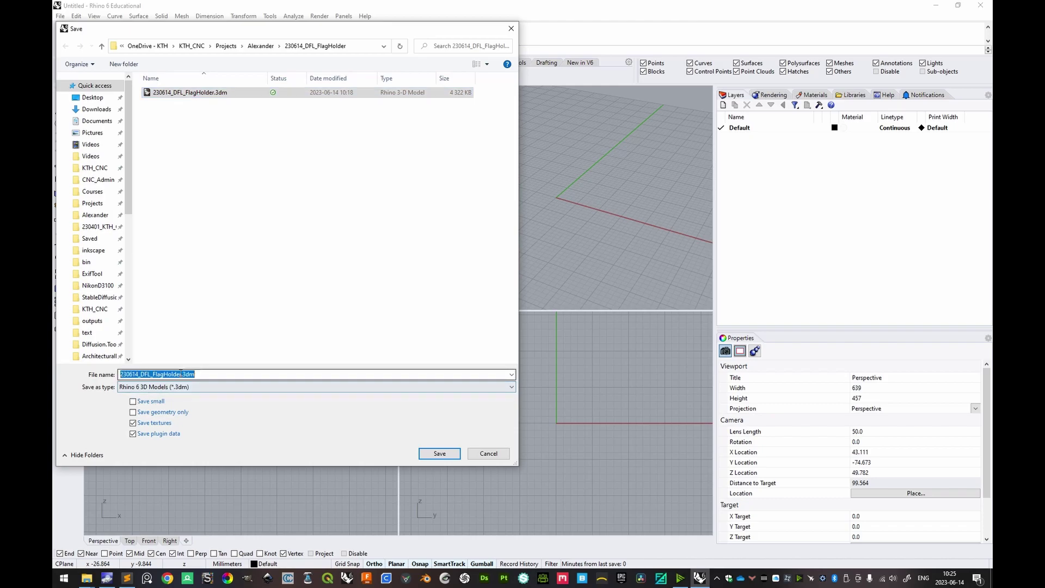
- Save the model as 230614_DFL_FlagHolder_001.3dm in the 230614_DFL_FlagHolder folder
text(_00)
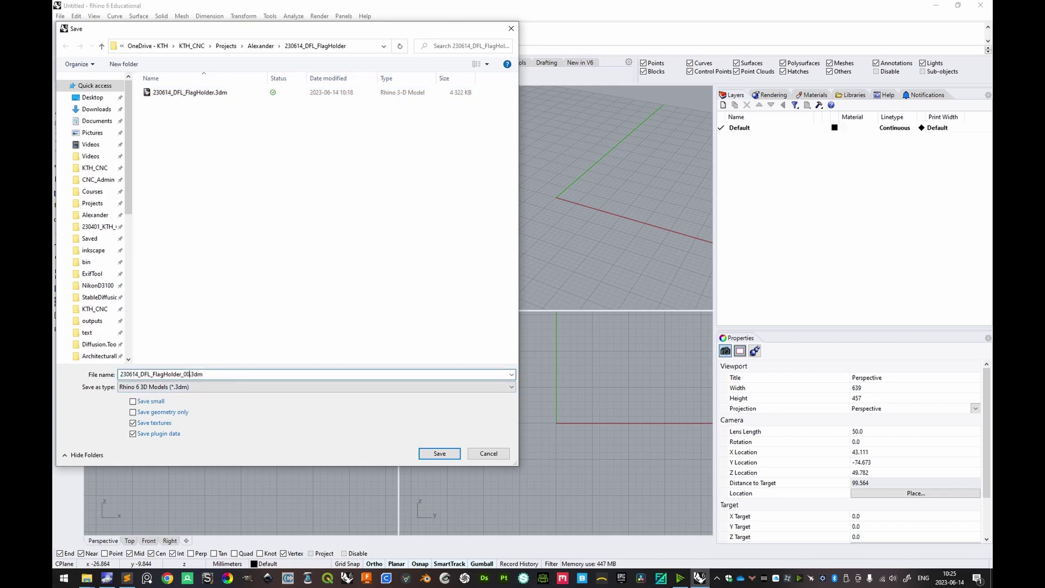
key(Return)
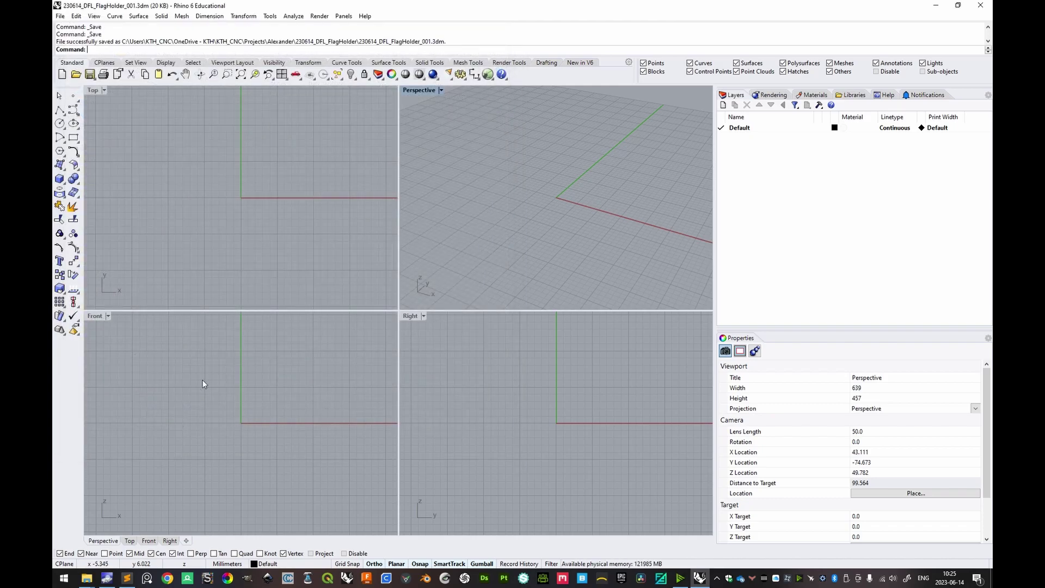
- Draw a 110 × 110 mm square in the maximized Top view with its first corner at the origin
click(100, 98)
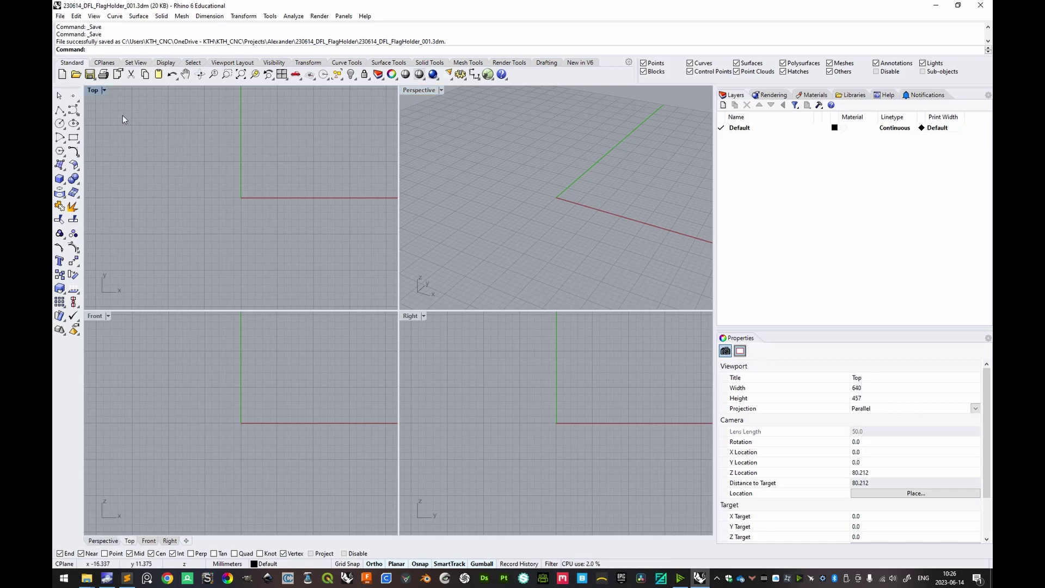
double_click(95, 94)
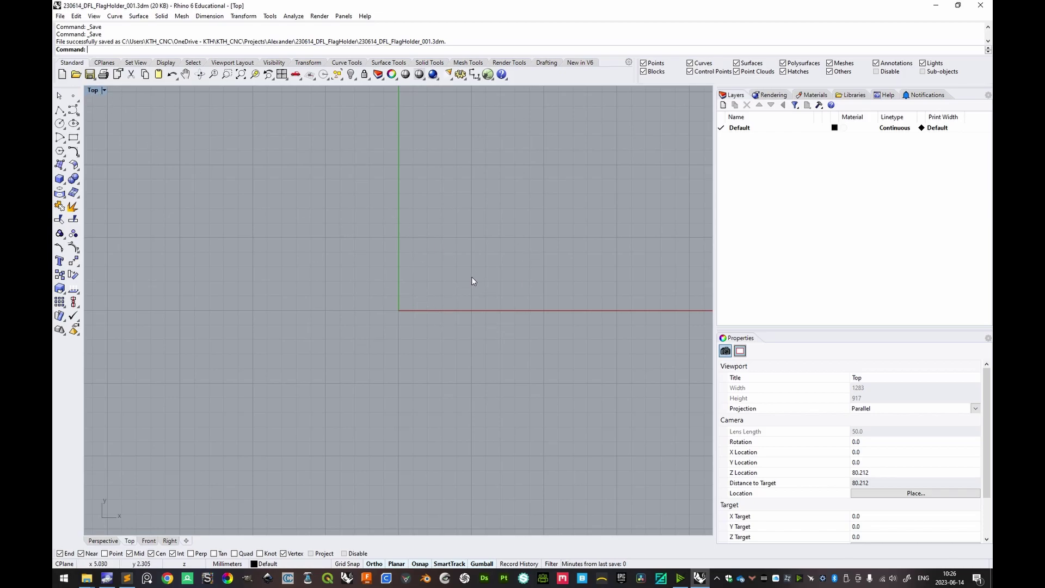
text(Rectangle)
key(Return)
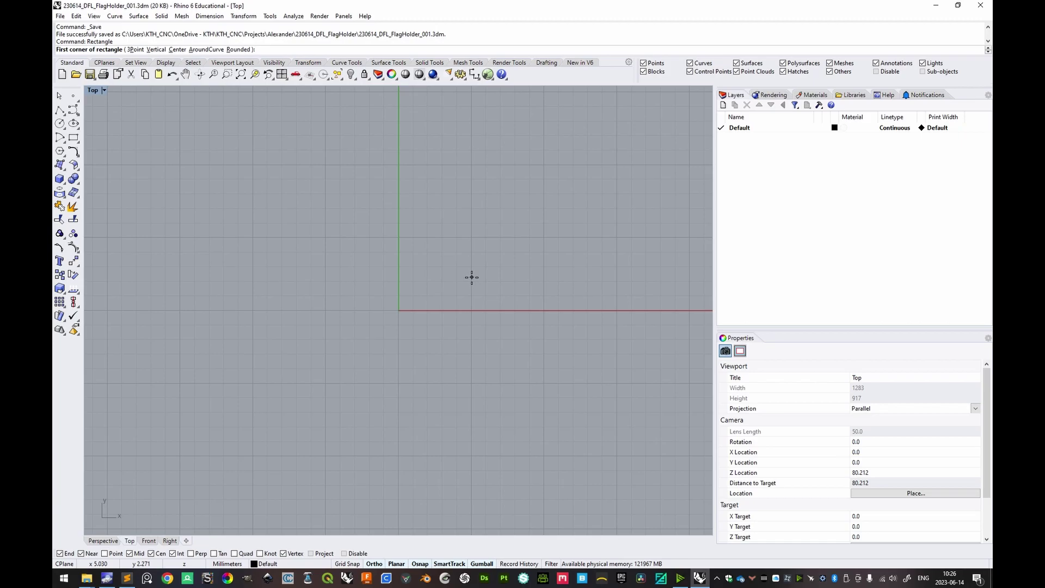
text(0)
key(Return)
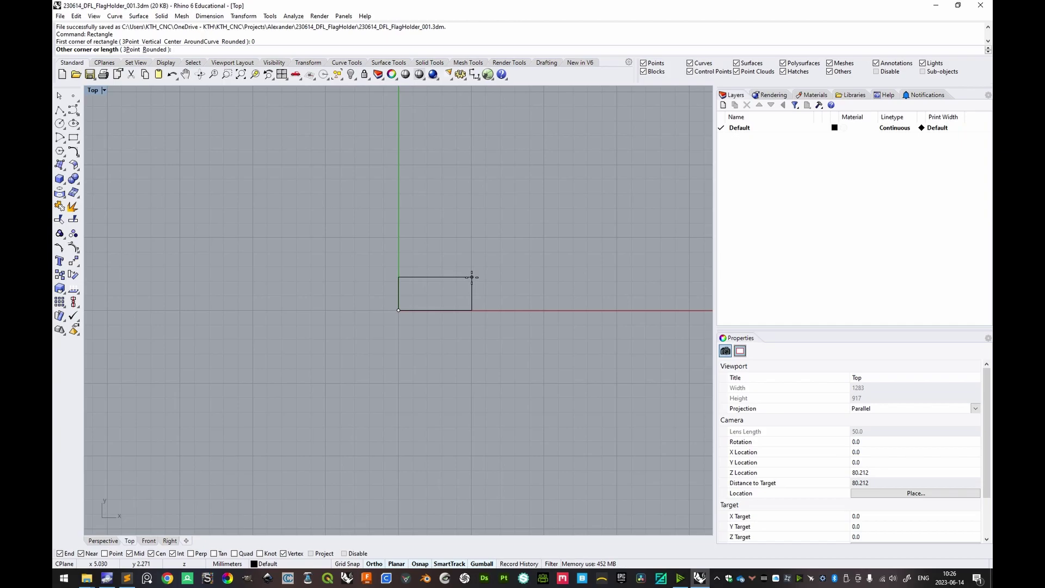
text(110)
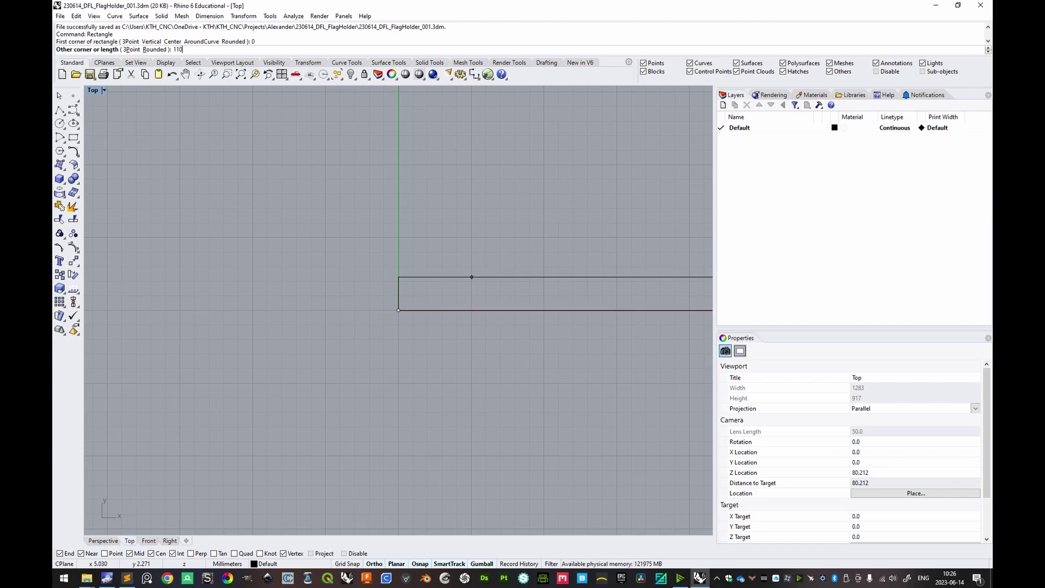
key(Return)
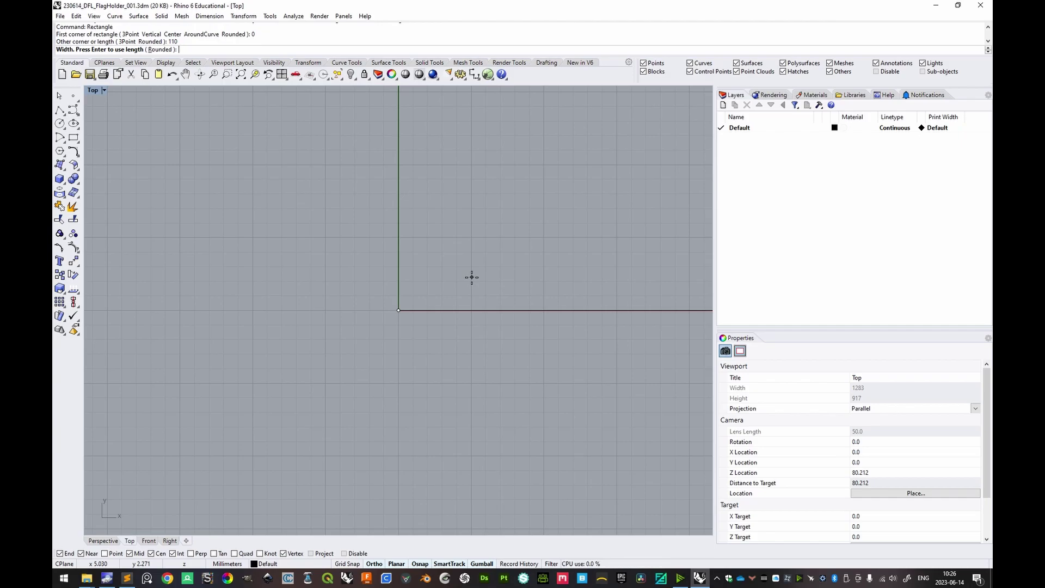
key(Return)
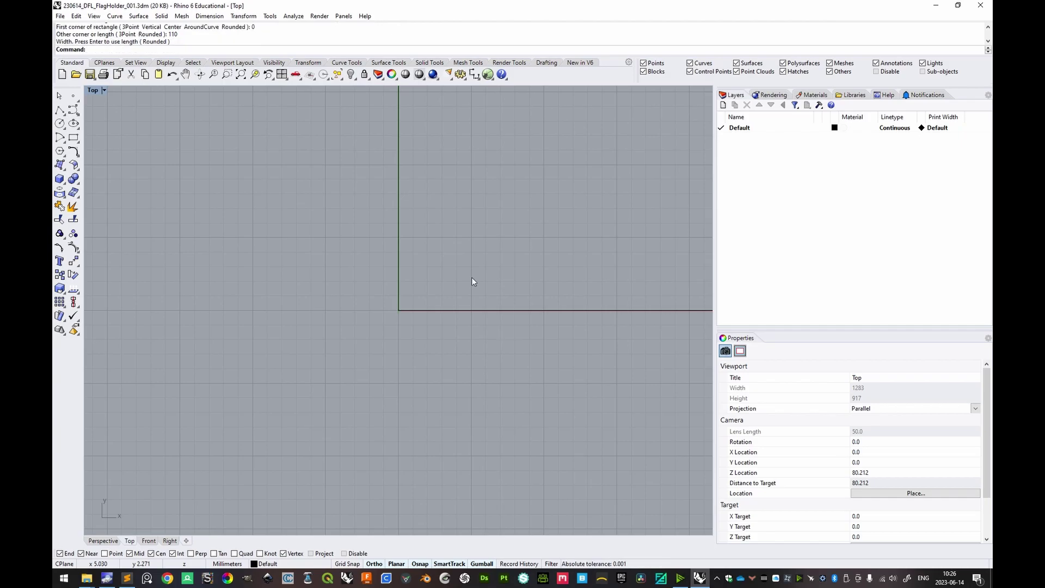
- Extrude the square upward 370 mm in the Perspective view with ExtrudeCrv, as an open, non-solid extrusion
text(ZE)
key(Return)
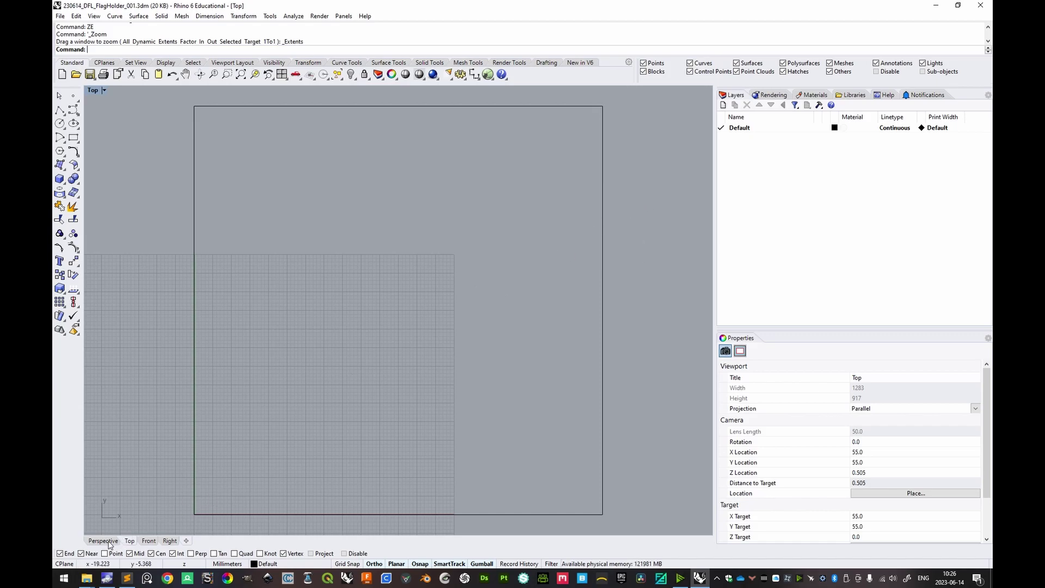
click(104, 540)
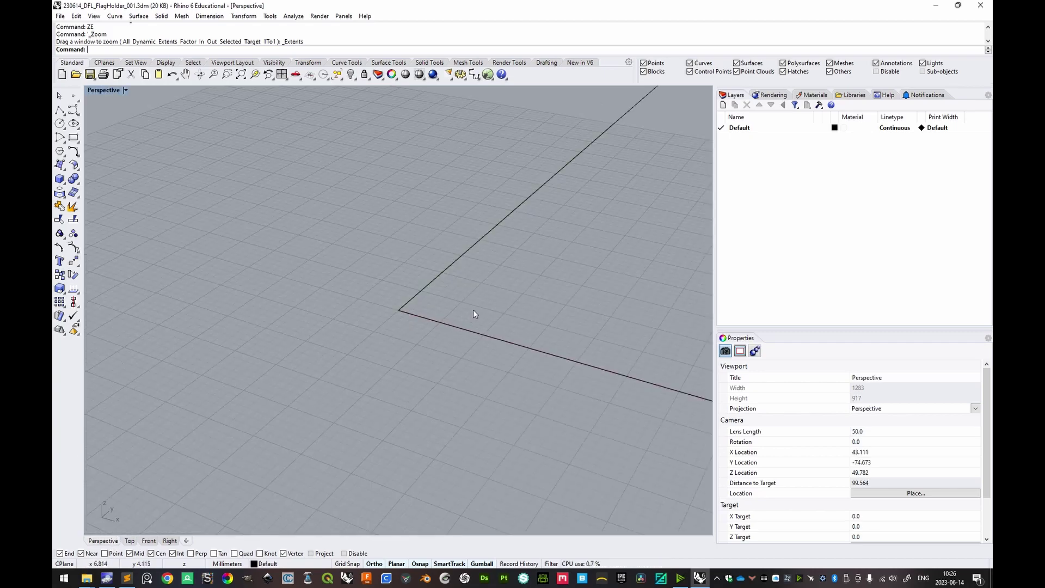
key(Return)
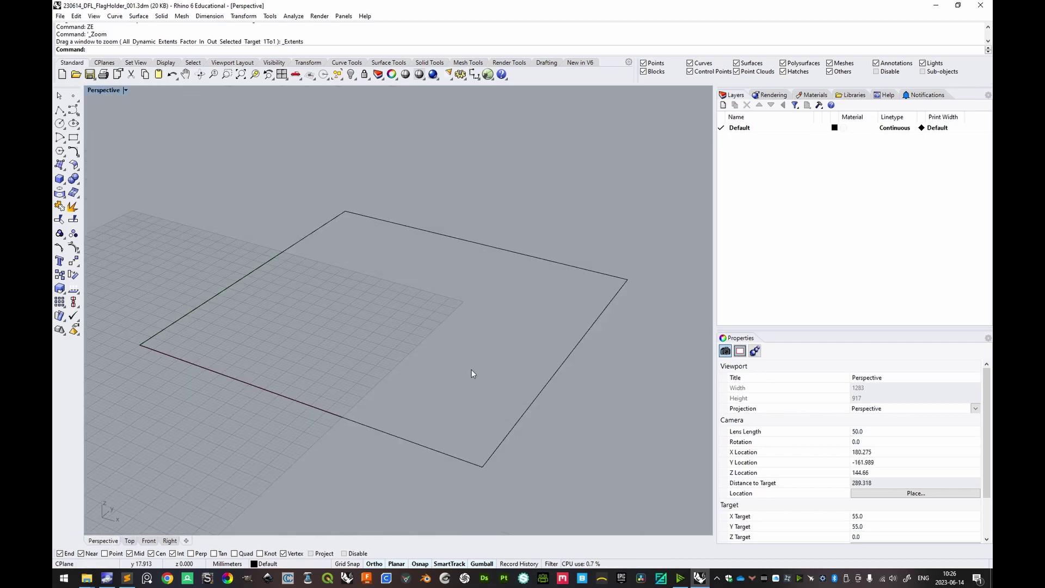
click(523, 255)
scroll(490, 283, down, 5)
text(ExtrudeCrv)
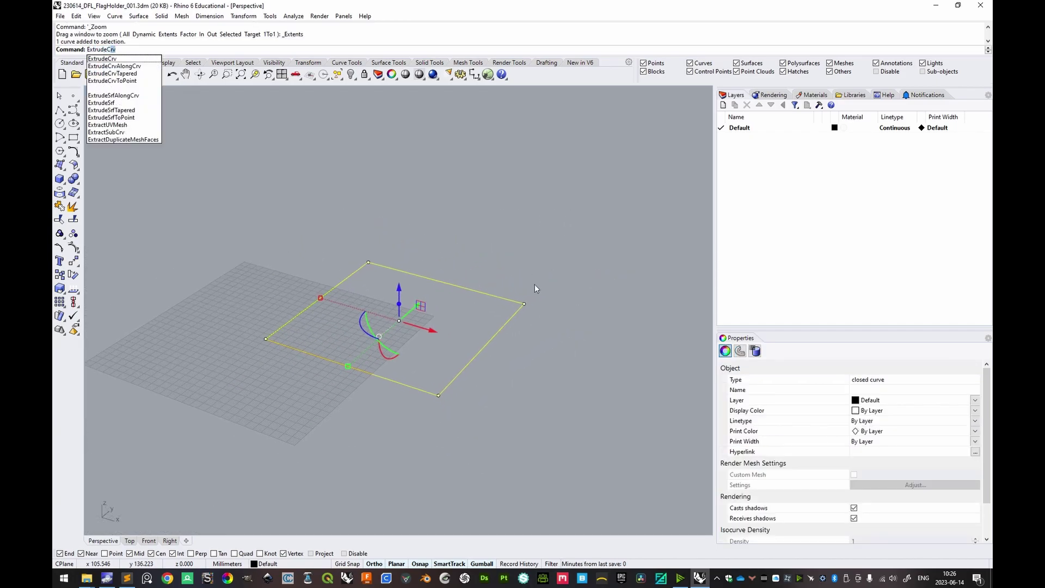
key(Return)
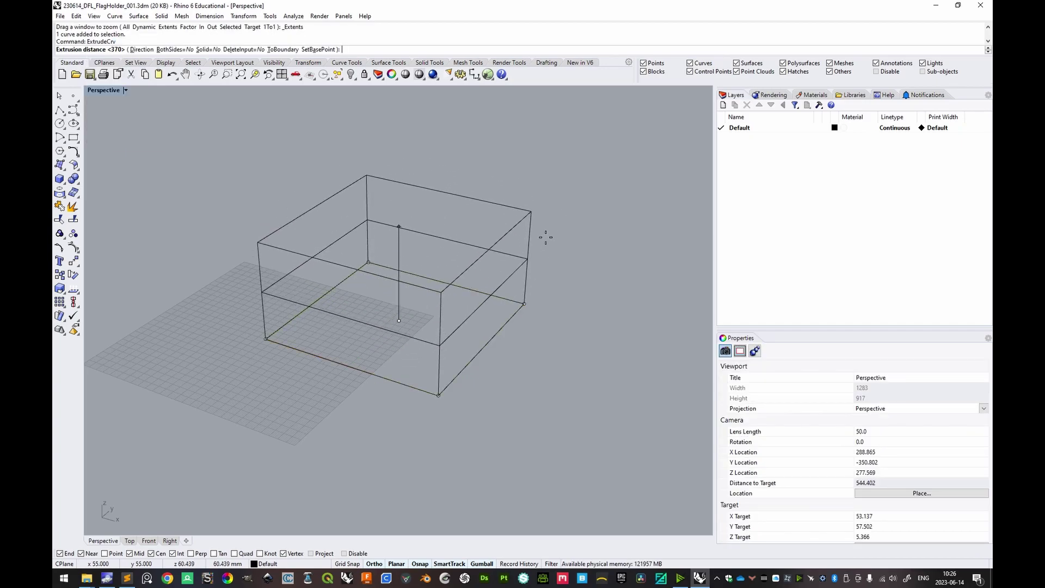
key(Return)
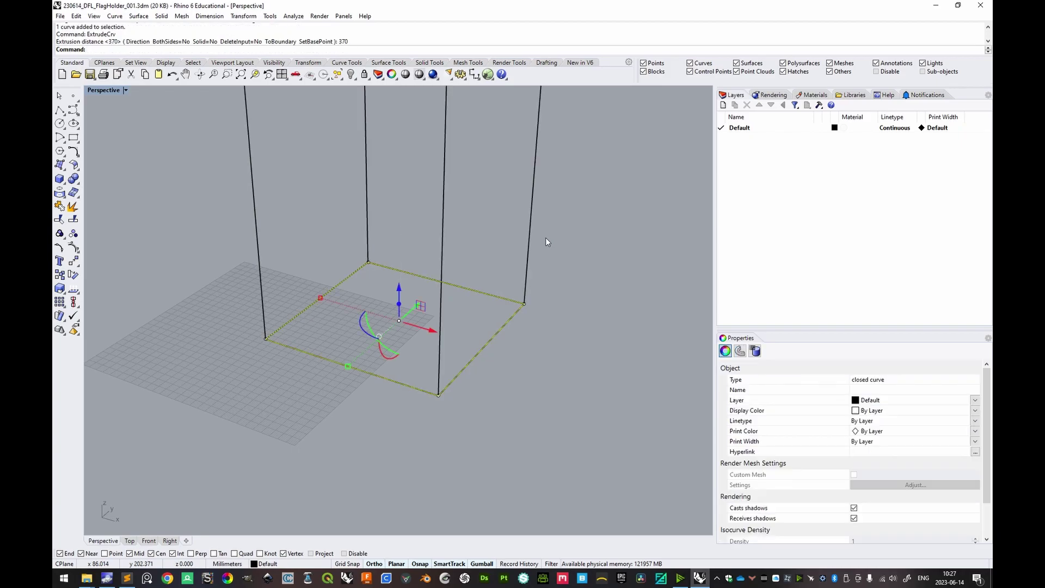
- Create a layer named Reference and move the selected base square curve onto it
scroll(545, 237, down, 3)
shift+right_drag(558, 214, 455, 420)
shift+right_drag(472, 327, 473, 350)
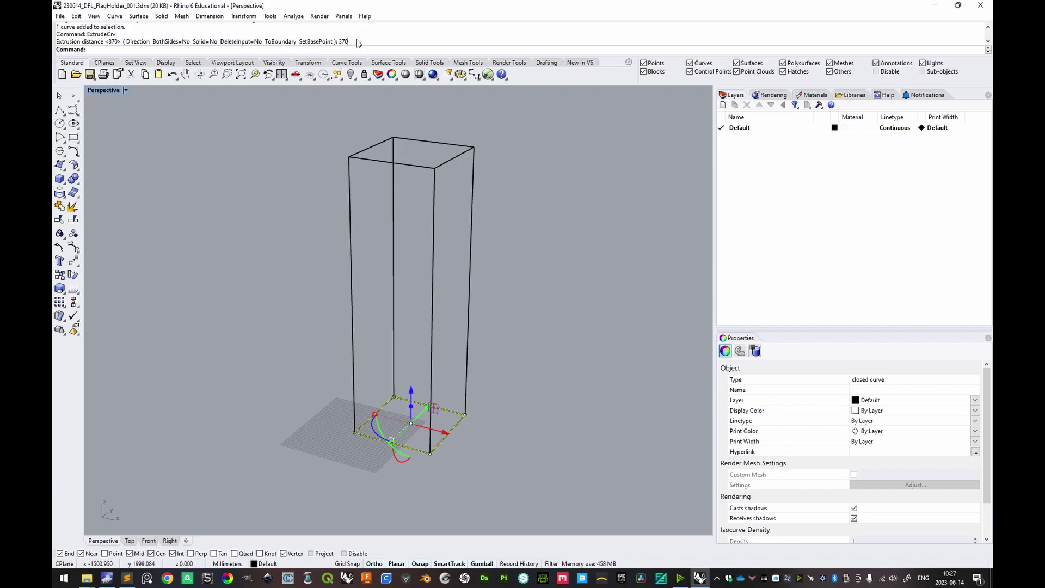
mouse_move(560, 385)
shift+right_down()
mouse_move(548, 364)
mouse_move(549, 374)
shift+right_up()
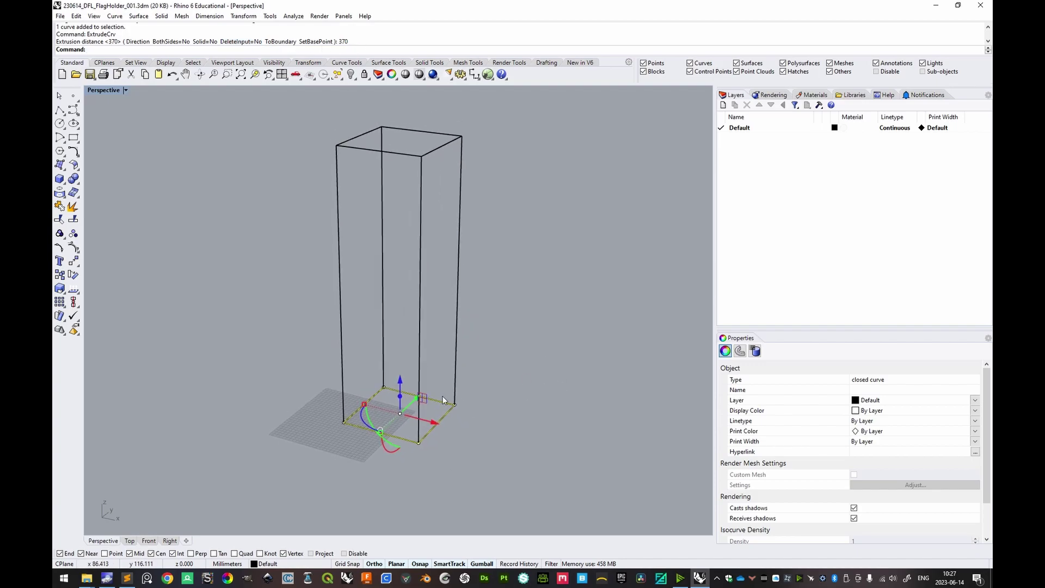
click(723, 105)
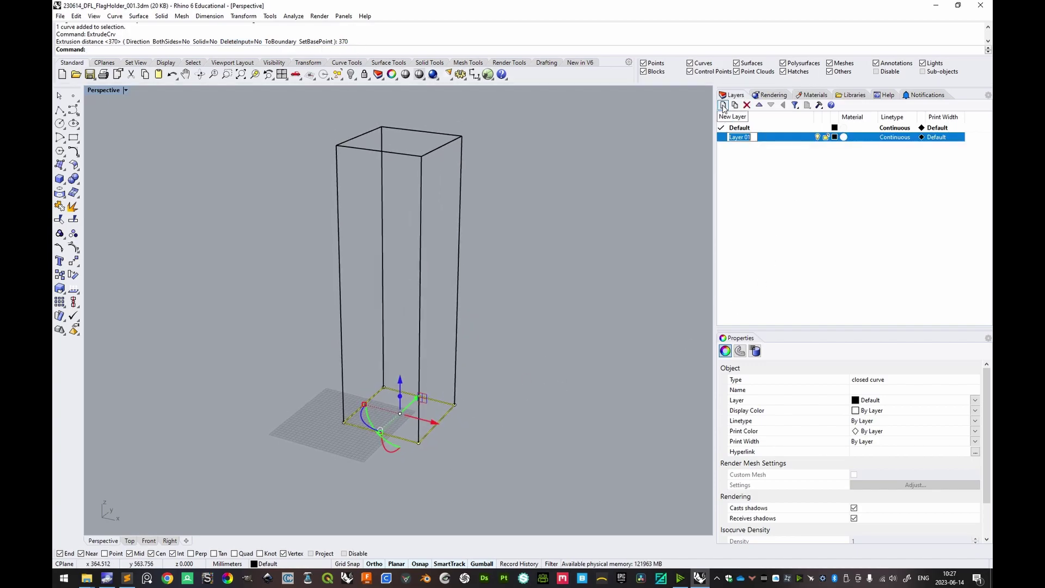
text(Refre)
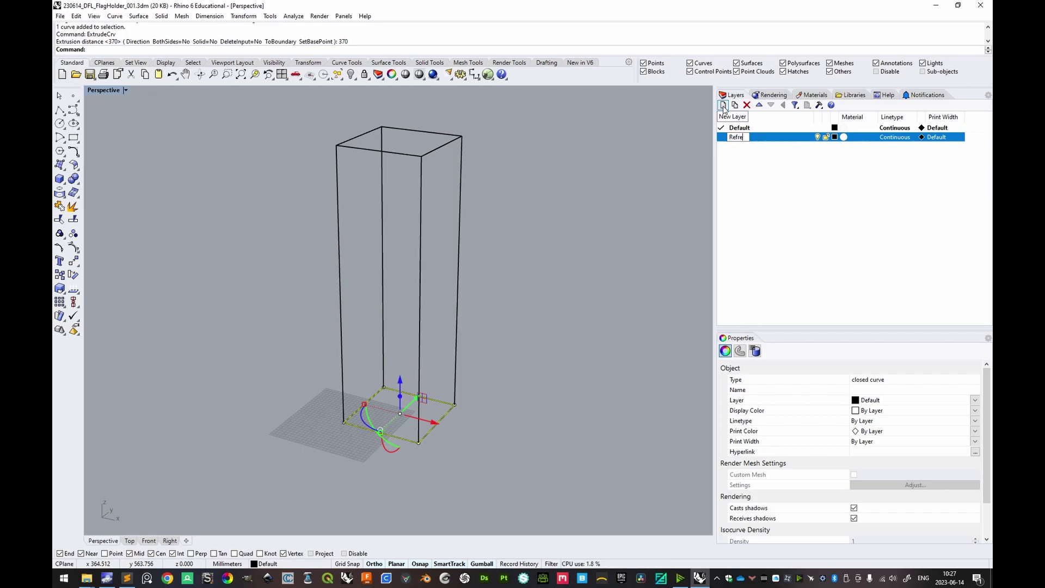
text(rence)
key(Return)
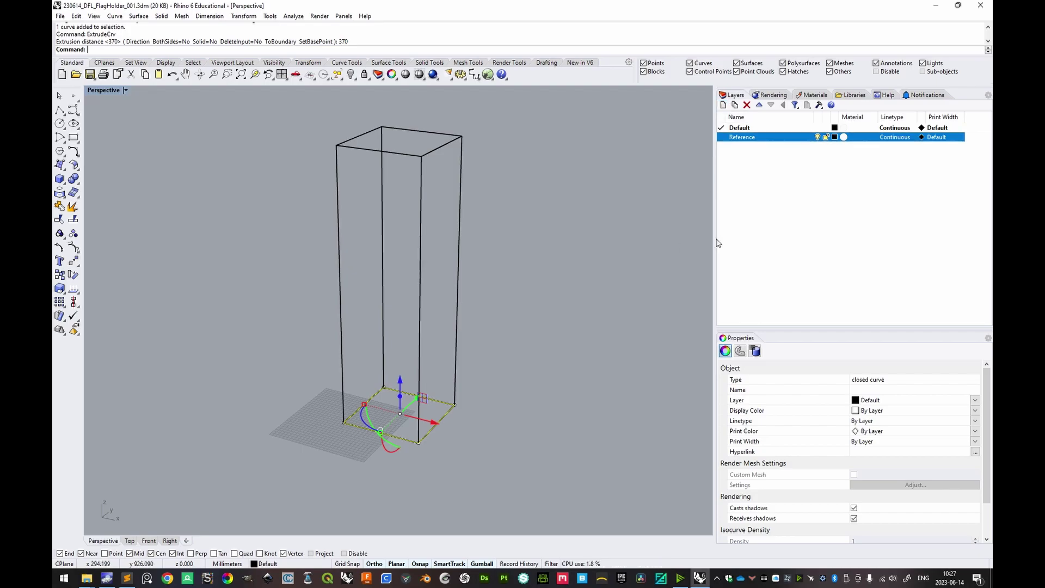
right_click(754, 136)
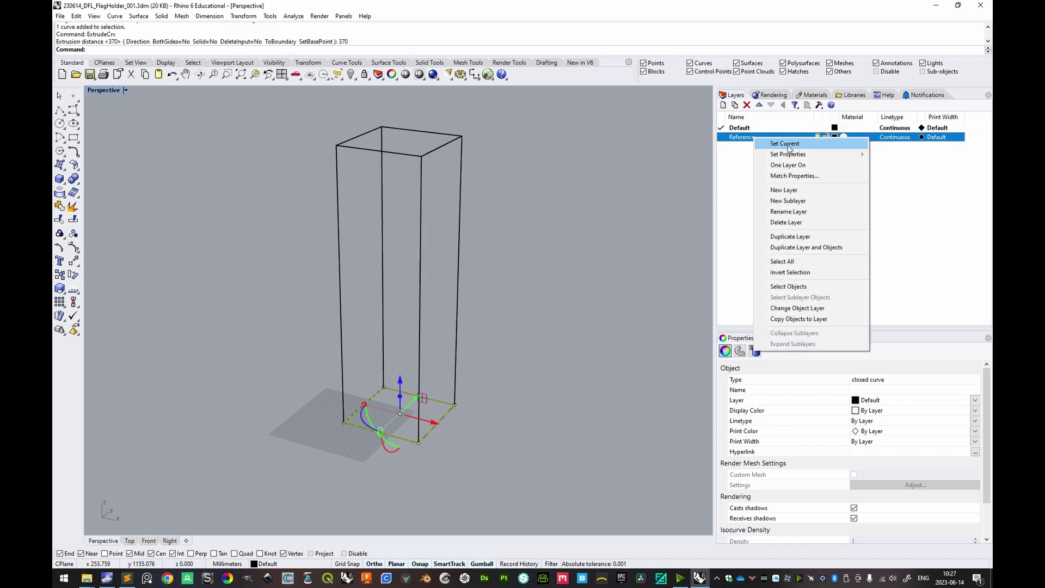
click(803, 308)
key(Escape)
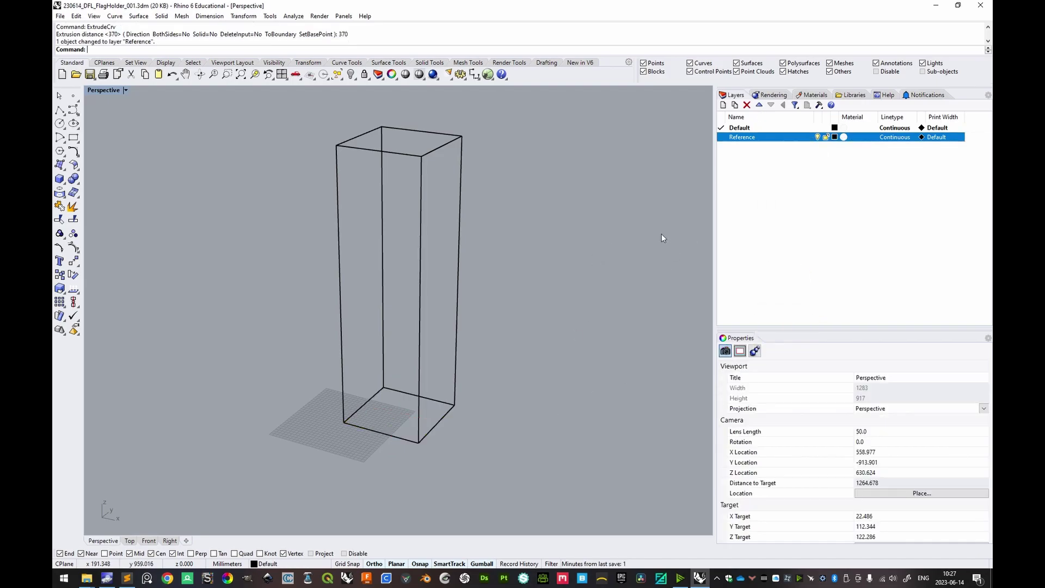
- Check the contents of the Reference layer by selecting its objects and switching its visibility off and on
right_click(769, 138)
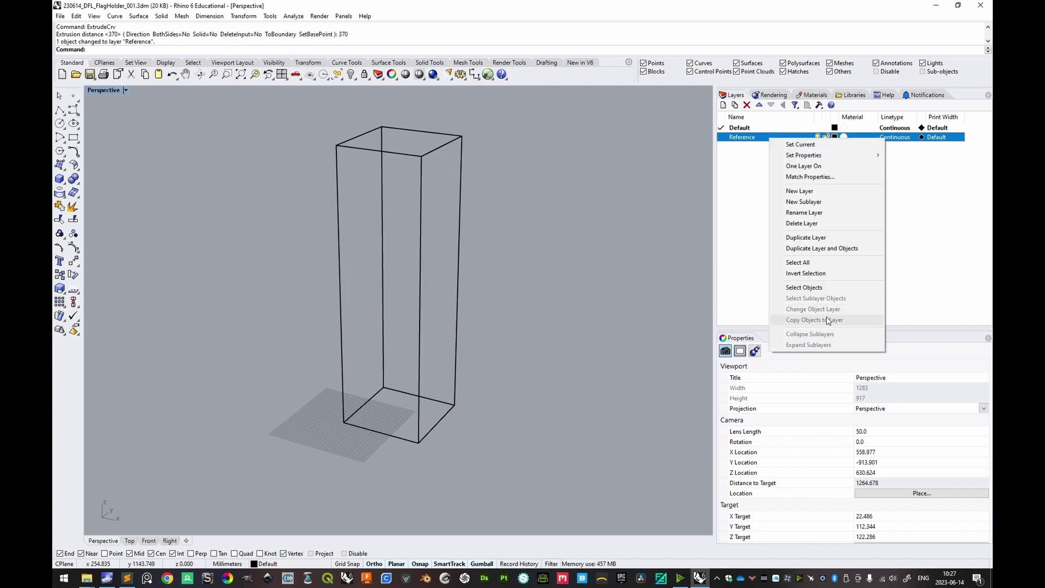
click(800, 288)
key(Escape)
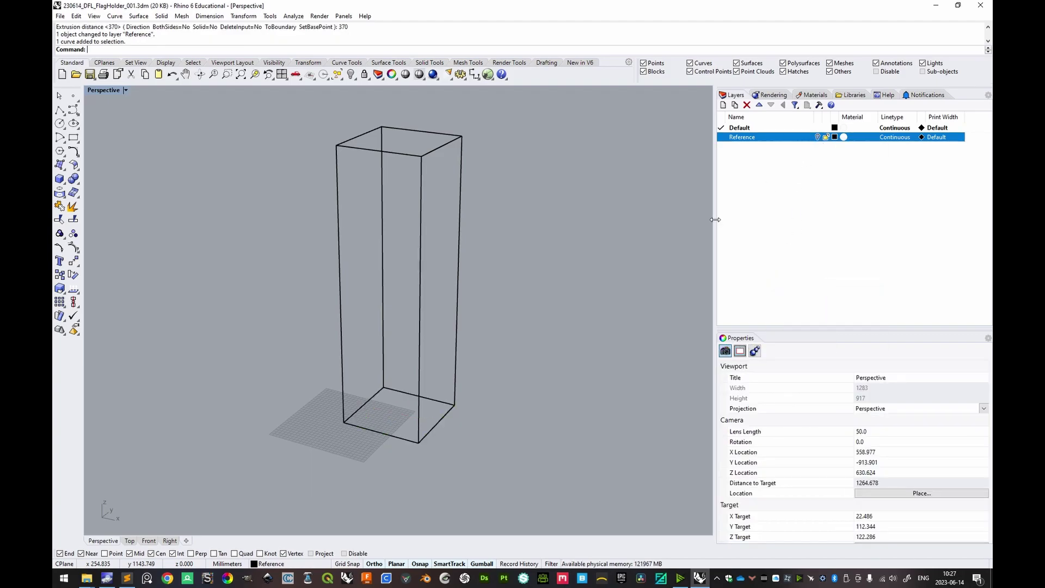
mouse_move(495, 375)
shift+right_down()
mouse_move(495, 352)
mouse_move(496, 366)
shift+right_up()
click(818, 136)
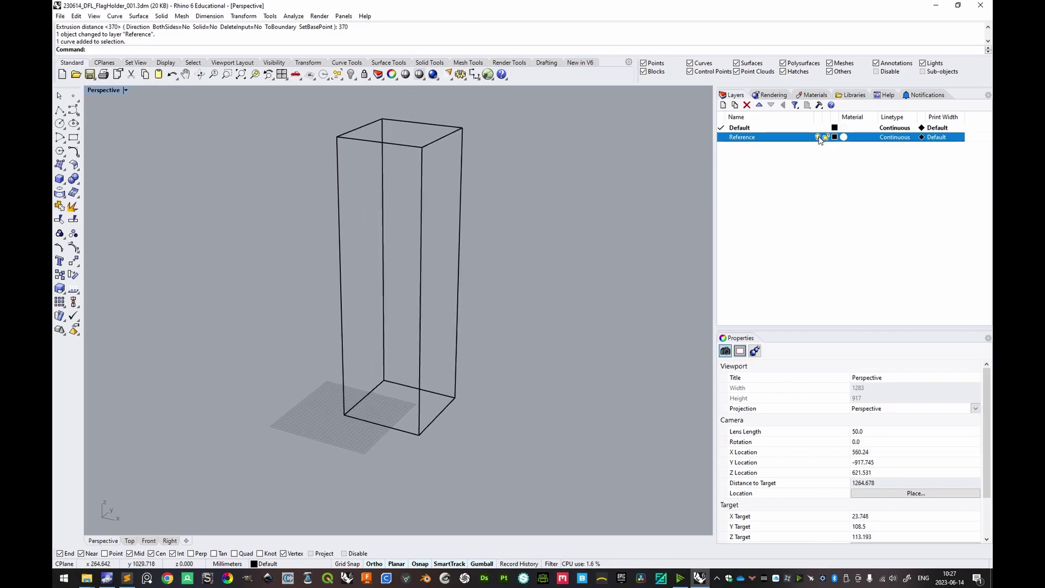
- Highlight the base square curve and draw its two diagonals as lines from corner to opposite corner
shift+right_drag(482, 422, 498, 383)
click(463, 366)
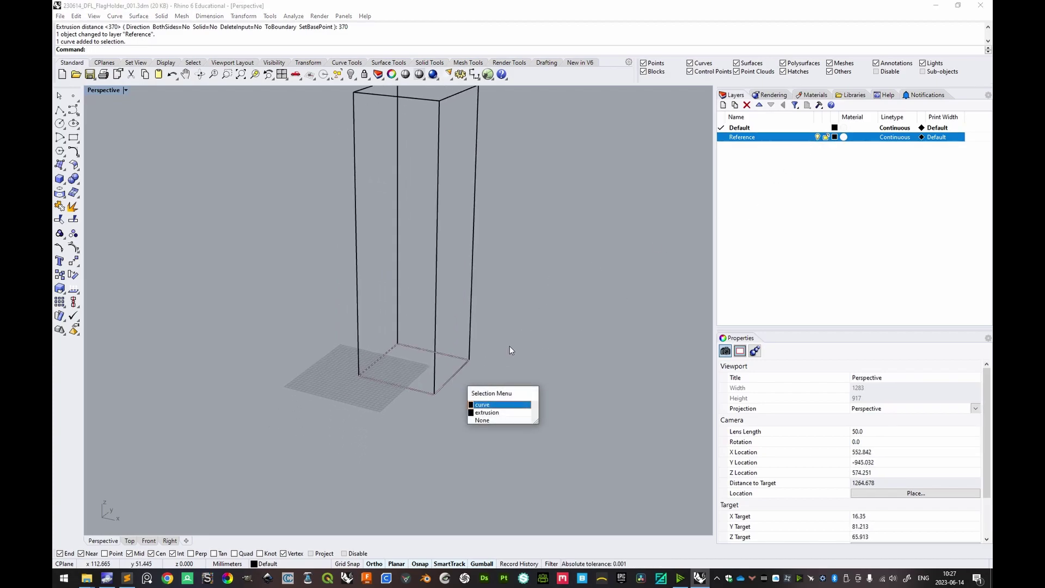
click(496, 408)
shift+right_drag(508, 342, 510, 357)
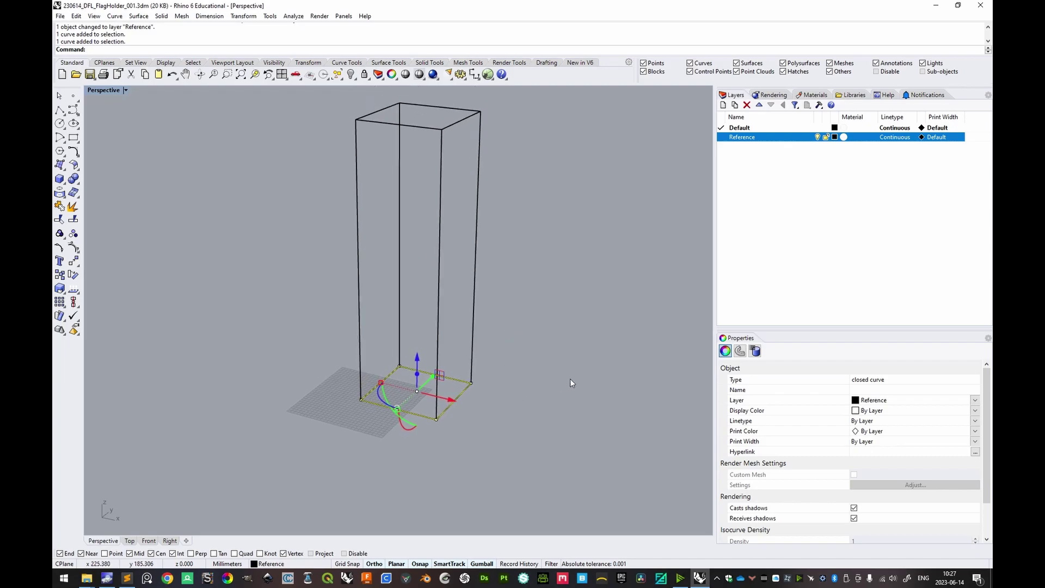
shift+right_drag(583, 397, 550, 399)
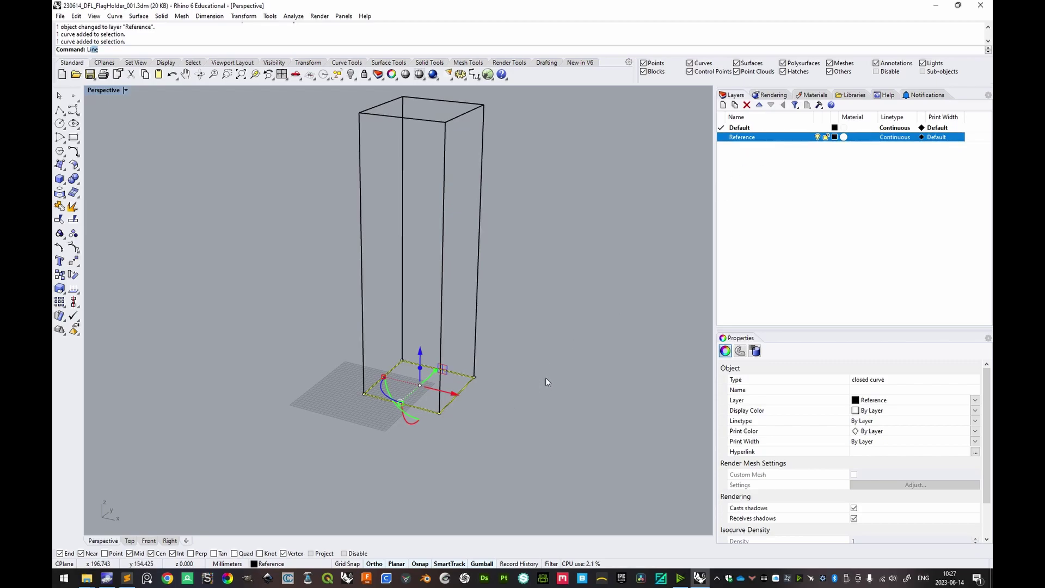
key(Return)
click(439, 413)
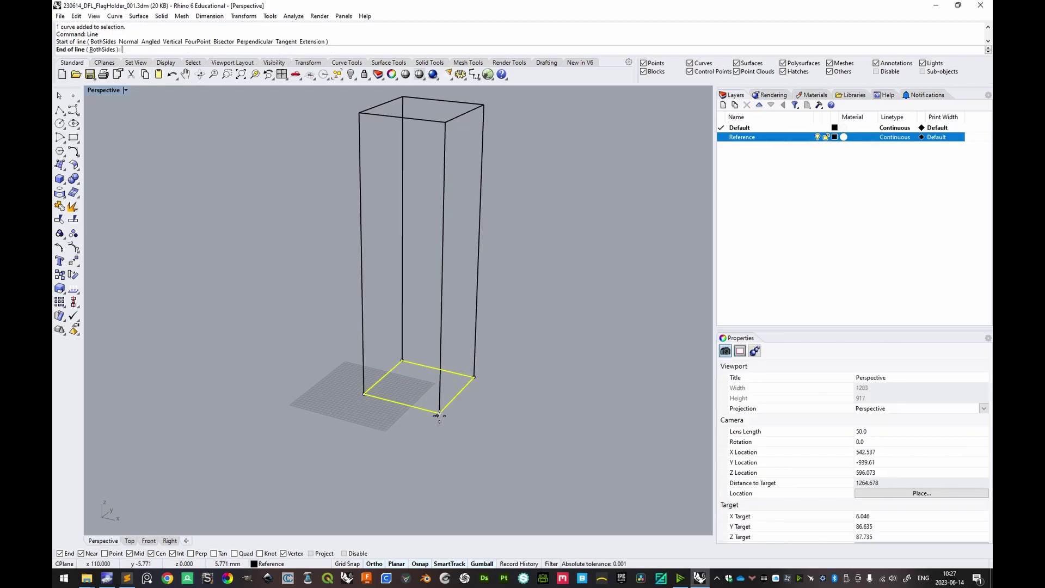
click(403, 360)
key(Return)
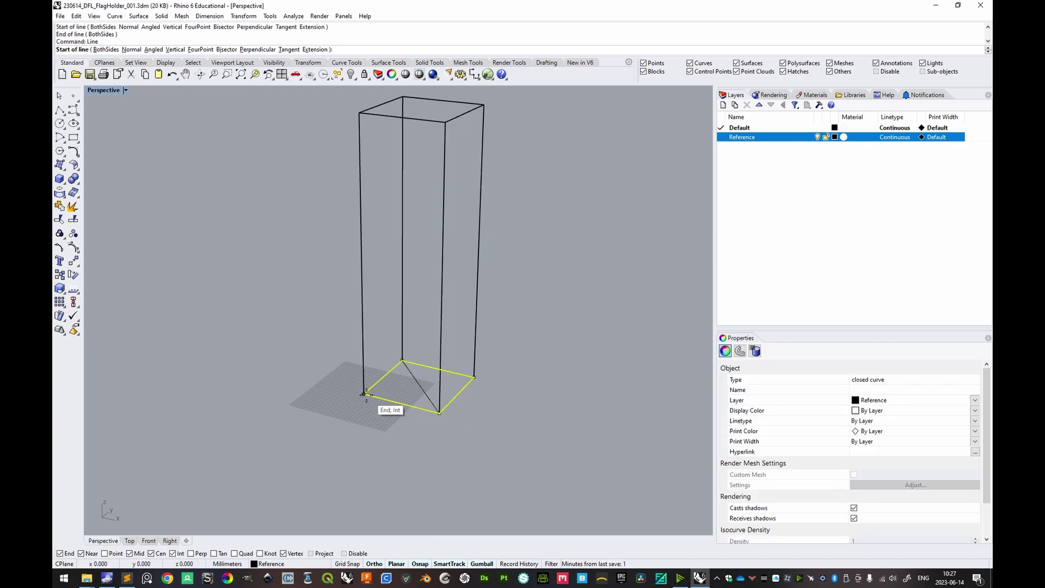
click(364, 393)
click(474, 378)
click(505, 397)
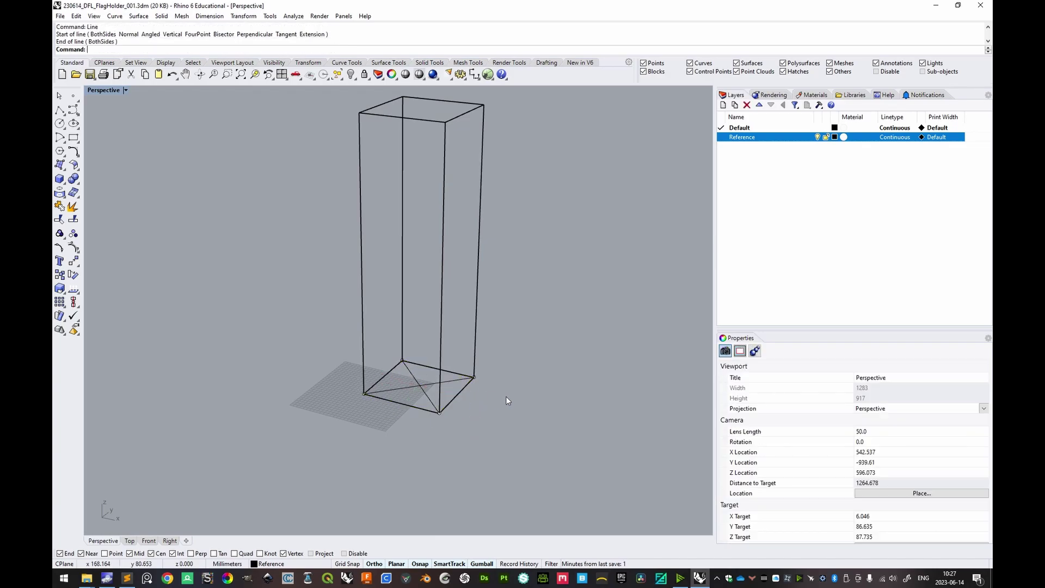
- Select both diagonals and scale them up uniformly about their center with the gumball so they extend well beyond the square's corners
click(428, 384)
shift+click(428, 397)
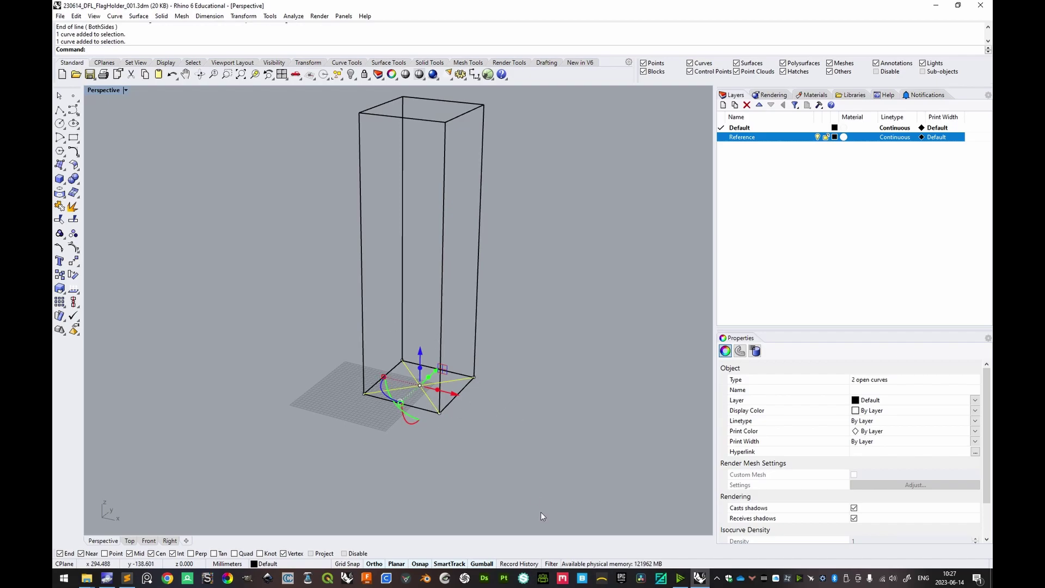
click(483, 565)
click(483, 564)
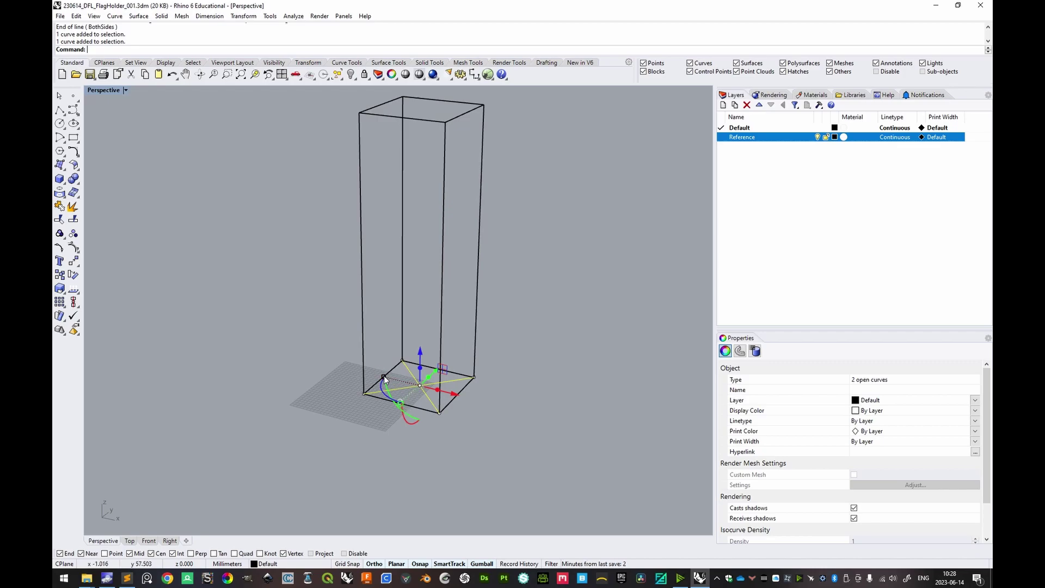
drag(384, 375, 320, 361)
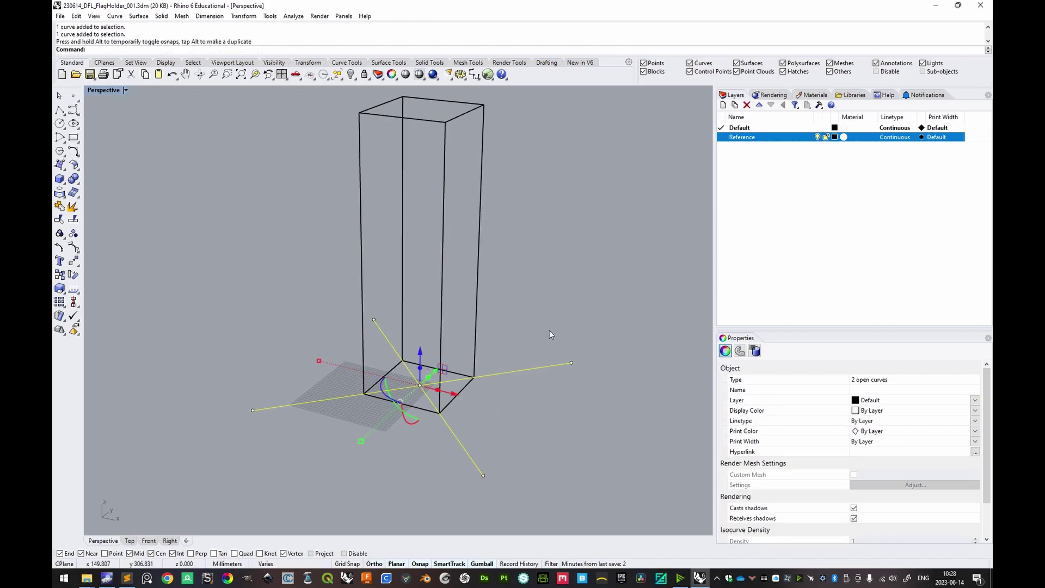
- Move the two extended diagonal lines onto the Reference layer
right_click(752, 143)
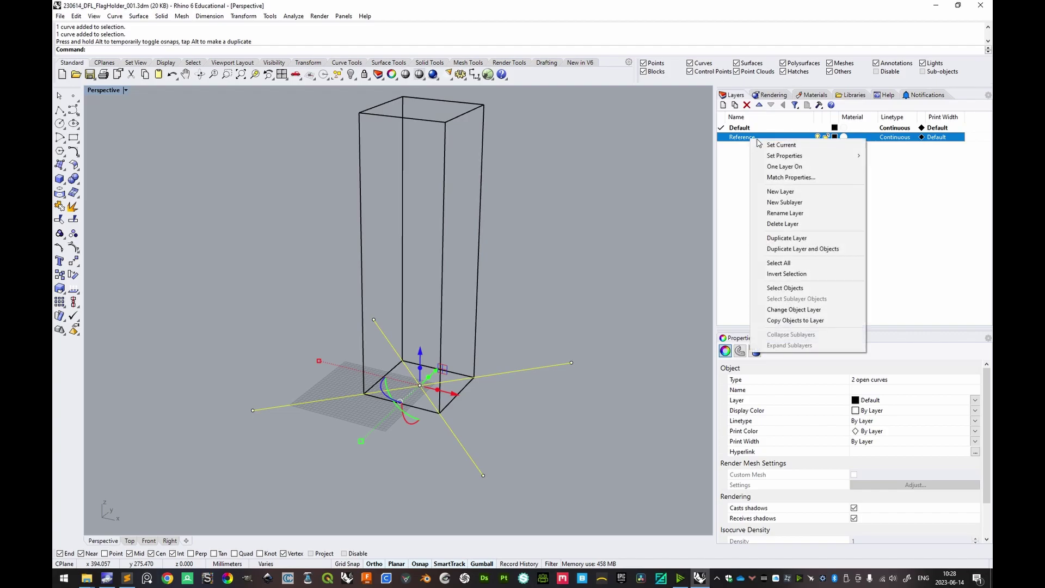
click(815, 310)
shift+right_drag(504, 250, 499, 353)
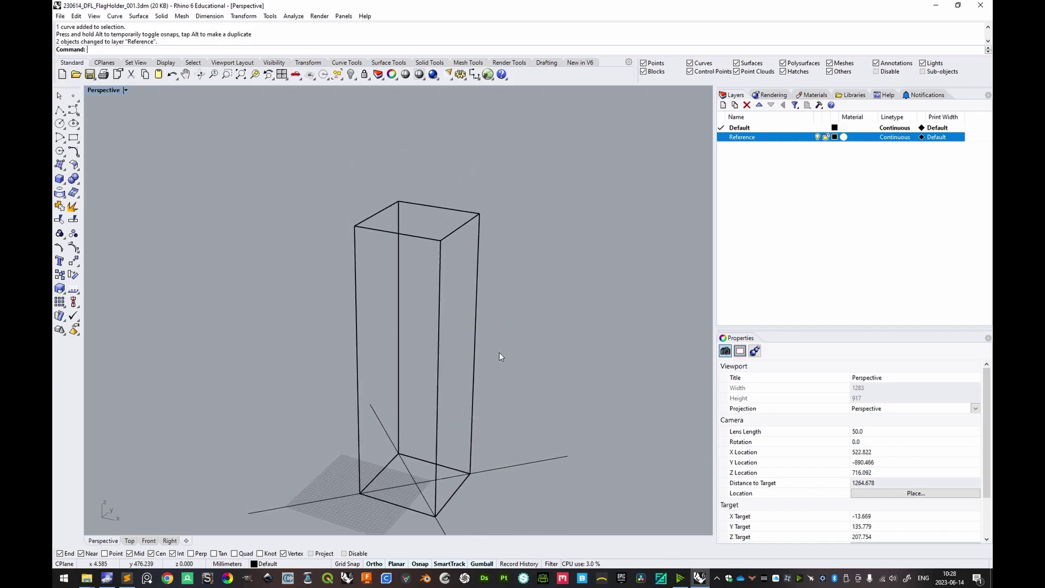
- Select the four top edges of the extruded box as sub-objects, choosing the extrusion edge rather than the surface each time
click(447, 232)
right_drag(511, 300, 413, 231)
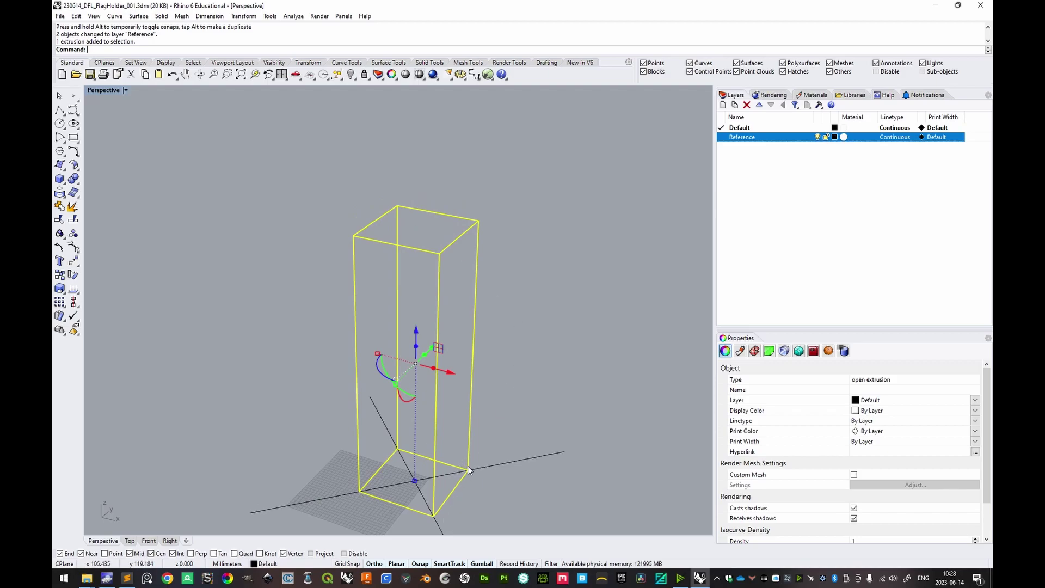
click(492, 250)
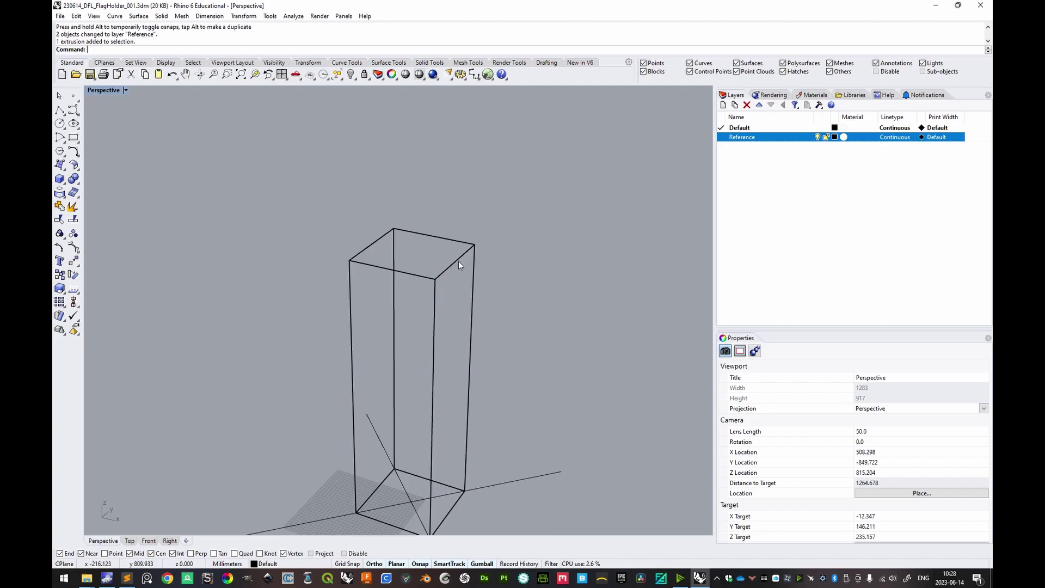
ctrl+shift+click(458, 264)
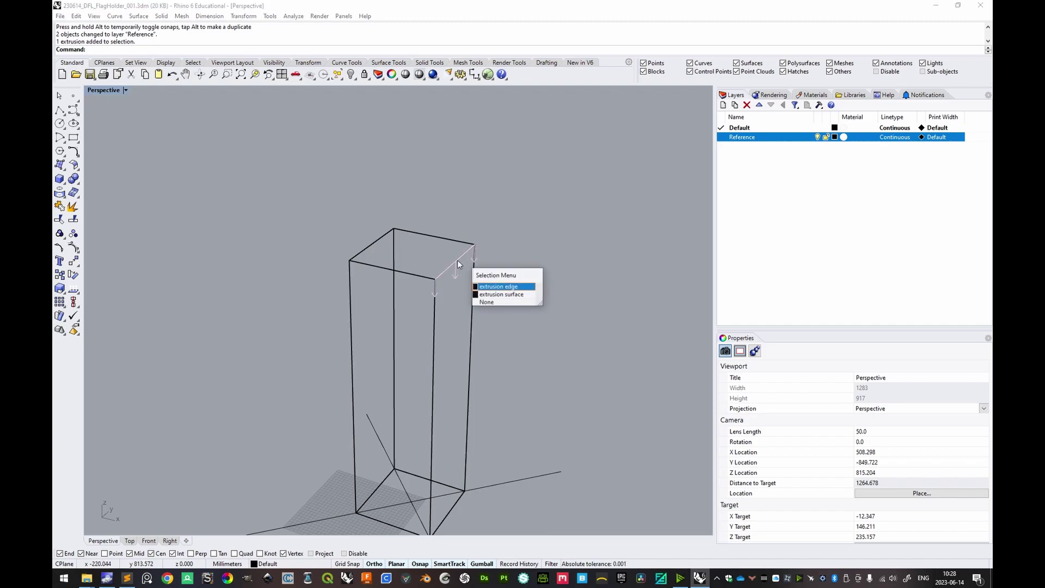
click(496, 287)
ctrl+shift+click(435, 236)
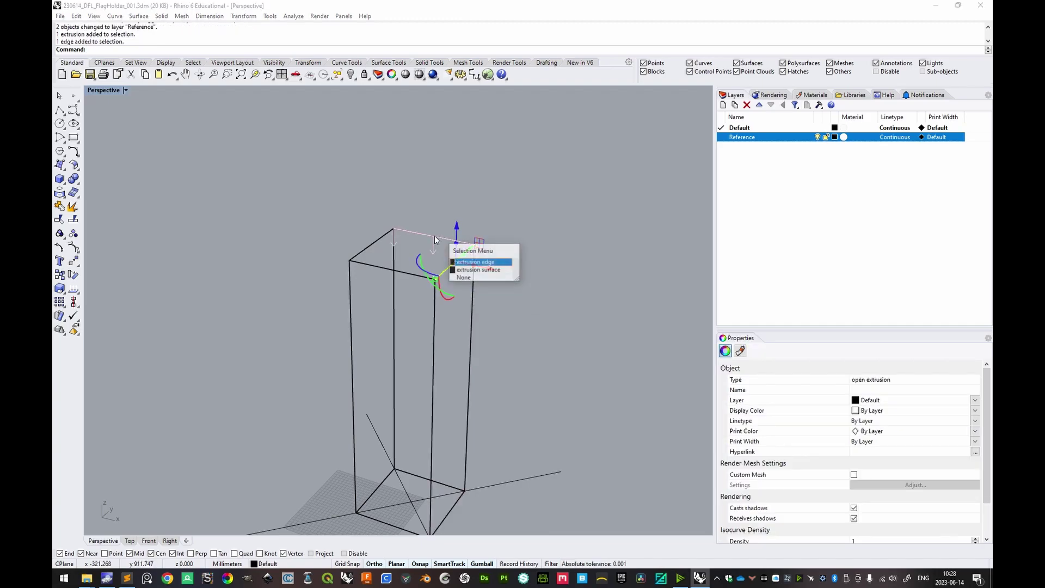
click(470, 263)
ctrl+shift+click(381, 238)
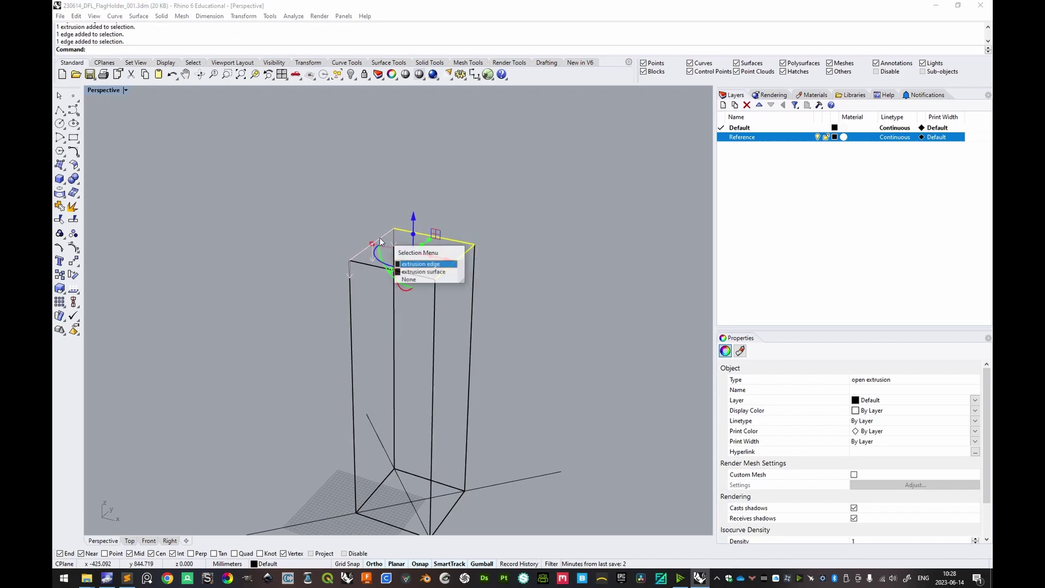
click(419, 265)
ctrl+shift+click(379, 266)
click(421, 290)
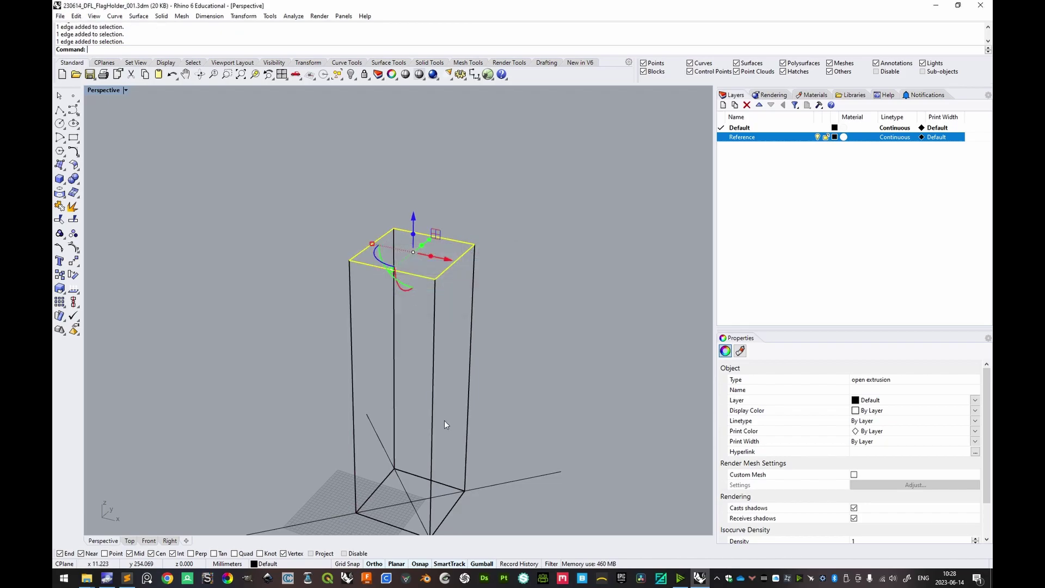
- Scale the four top edges uniformly inward about their center, tapering the box into a tall tower with a small square opening
right_drag(478, 342, 515, 345)
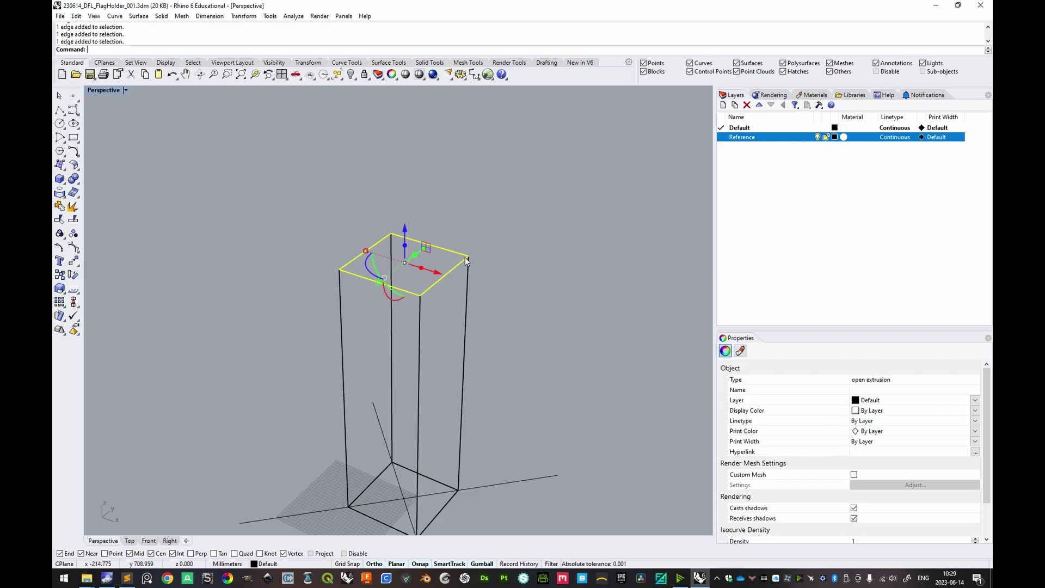
right_drag(519, 322, 517, 273)
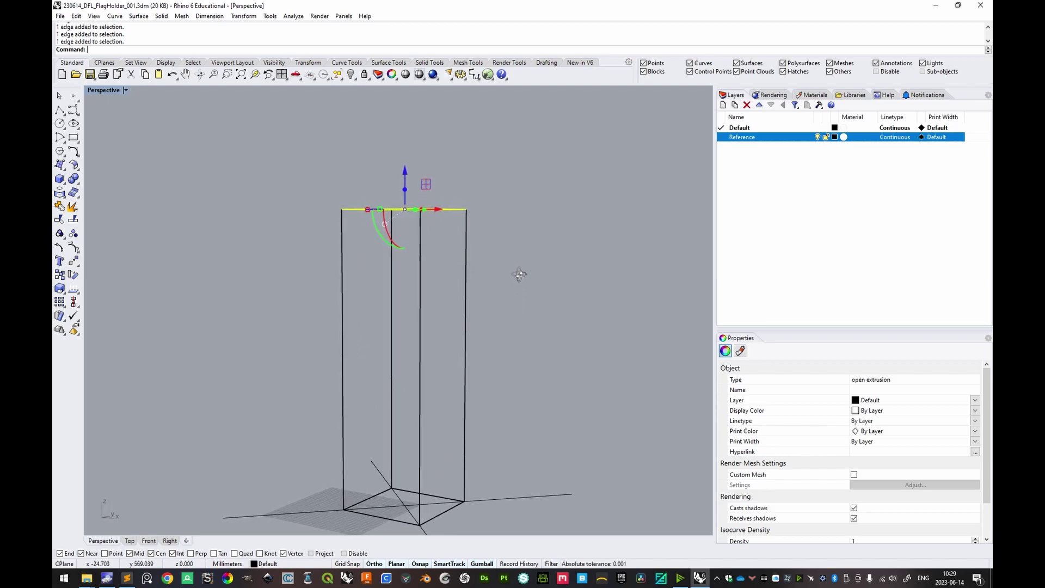
right_drag(430, 172, 387, 253)
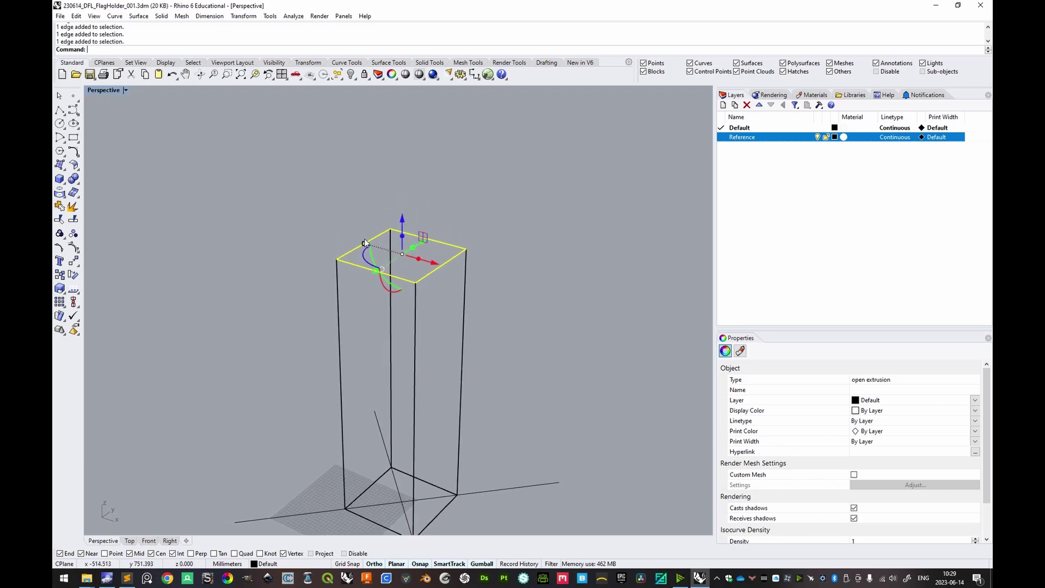
drag(364, 242, 391, 251)
drag(388, 252, 399, 250)
scroll(463, 278, up, 3)
shift+right_drag(459, 299, 466, 227)
scroll(466, 228, down, 3)
shift+right_drag(505, 313, 473, 347)
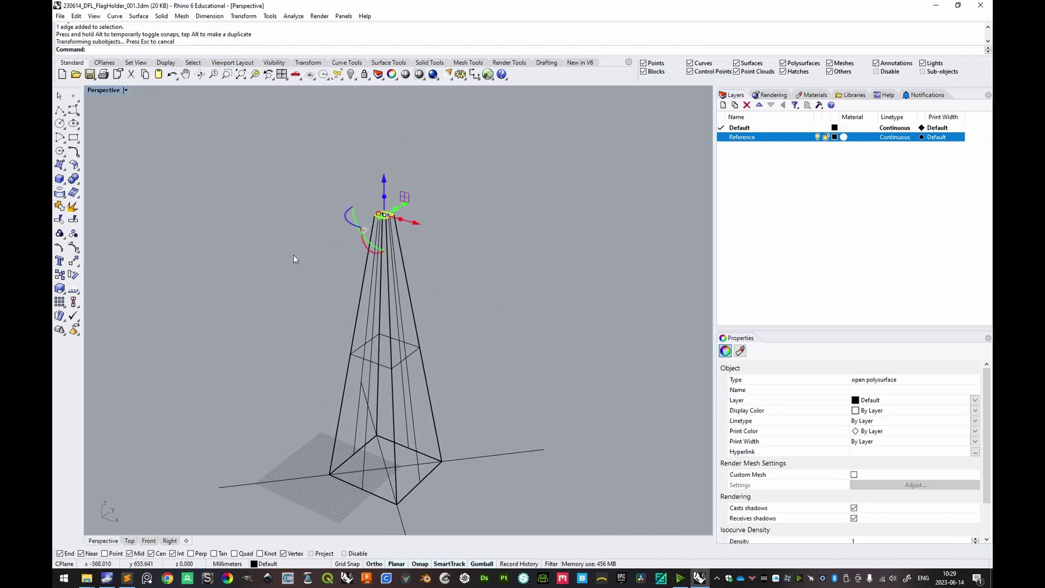
shift+right_drag(463, 289, 469, 278)
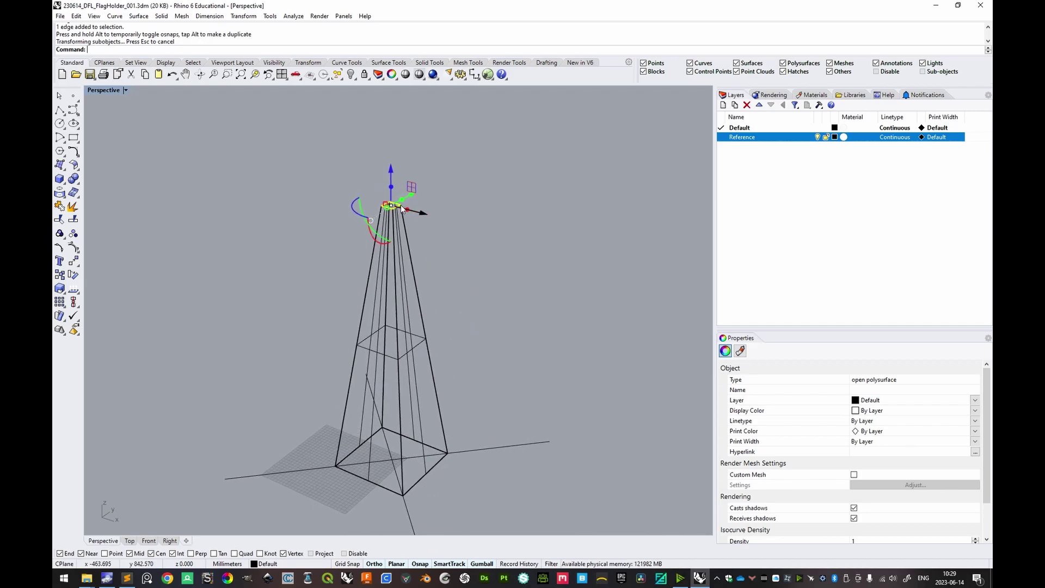
shift+right_drag(481, 244, 481, 254)
click(472, 262)
shift+right_drag(473, 303, 467, 275)
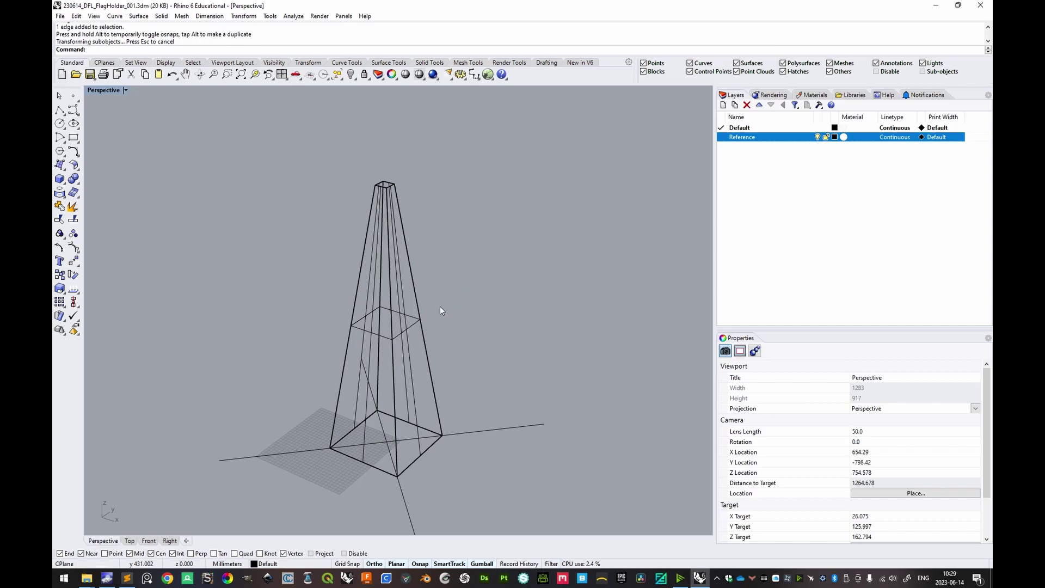
- Set the Perspective viewport's display mode to Shaded
right_drag(460, 273, 402, 283)
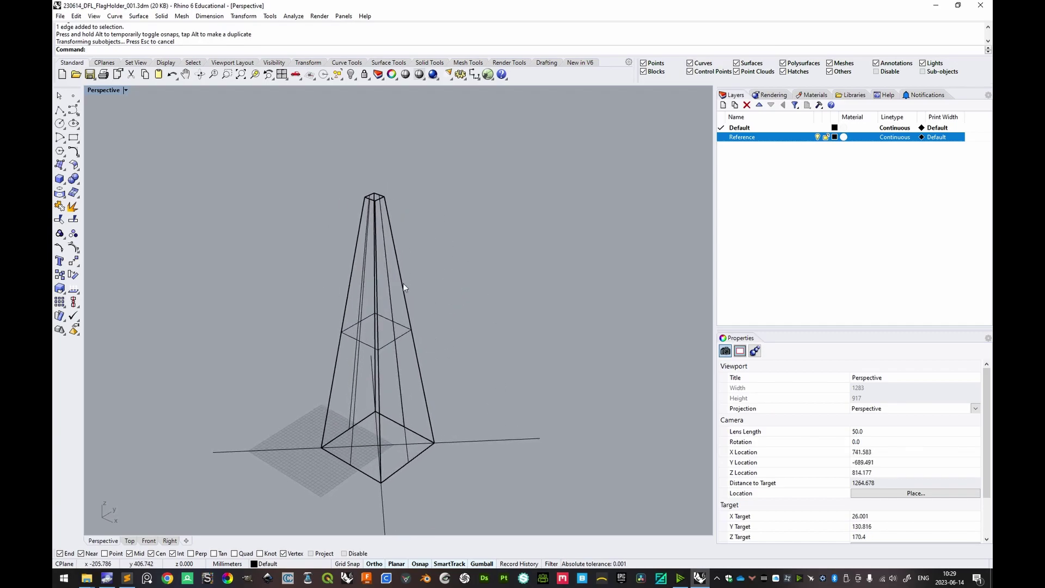
click(125, 90)
click(121, 131)
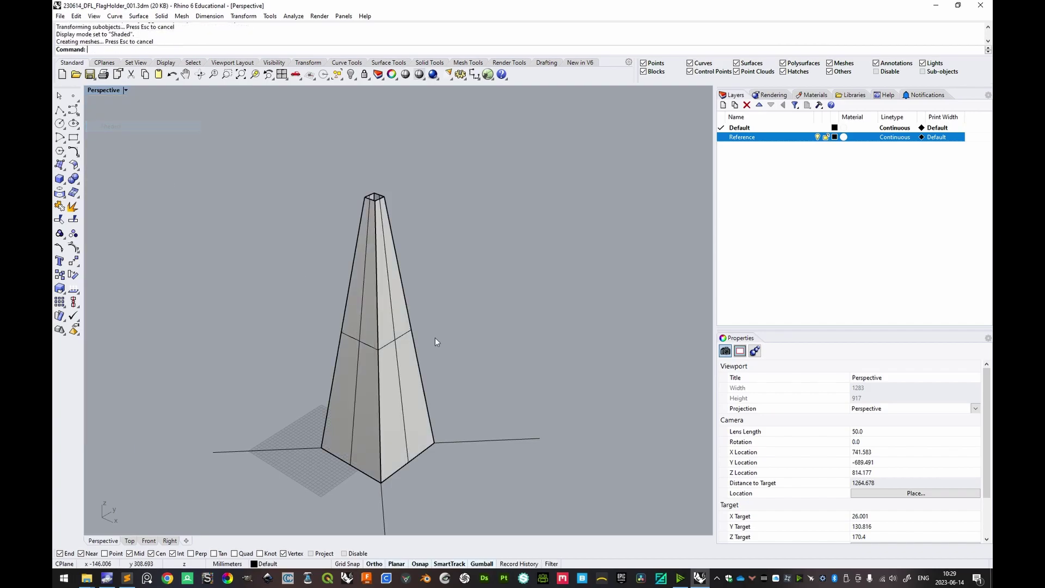
- Examine the shaded tapered tower from above and from the sides, including its top opening and corners relative to the diagonals
shift+right_drag(438, 307, 440, 283)
mouse_move(417, 214)
shift+right_down()
mouse_move(420, 237)
mouse_move(436, 231)
mouse_move(435, 304)
shift+right_up()
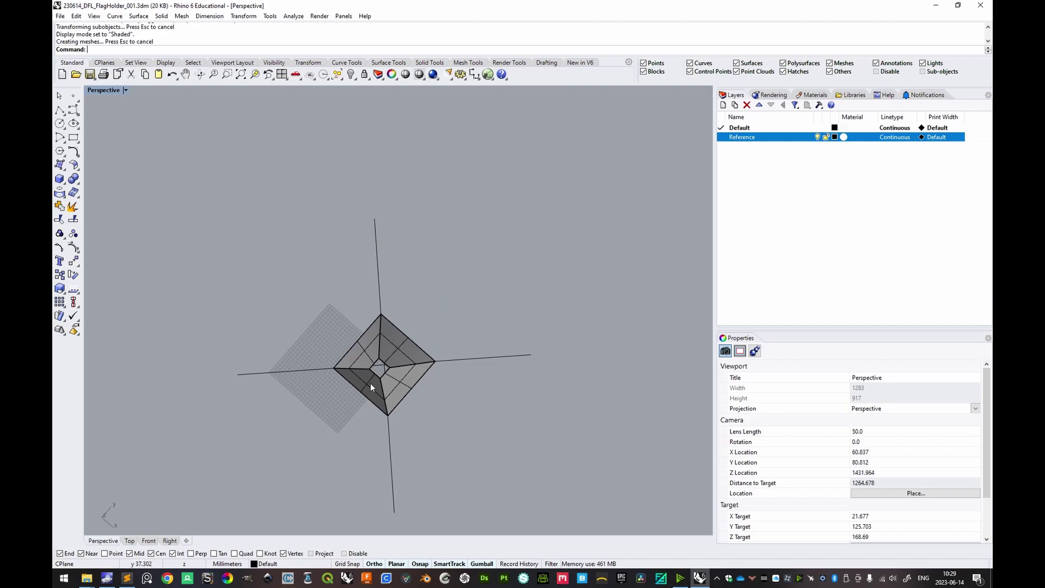
scroll(442, 357, up, 5)
right_drag(408, 372, 406, 204)
scroll(409, 204, down, 10)
shift+right_drag(434, 354, 430, 320)
shift+right_drag(423, 177, 366, 296)
click(369, 295)
click(397, 224)
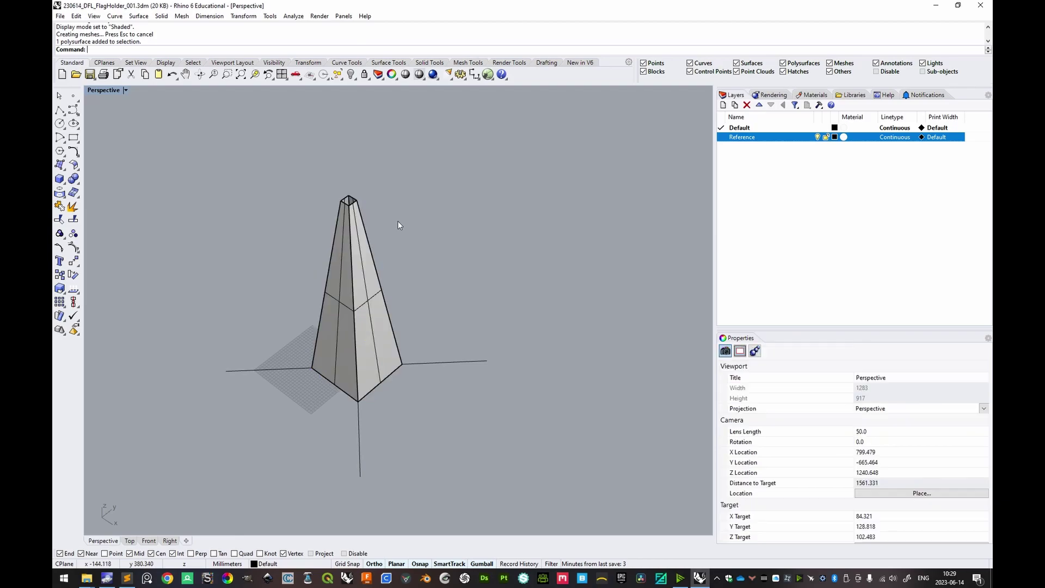
right_drag(434, 304, 428, 365)
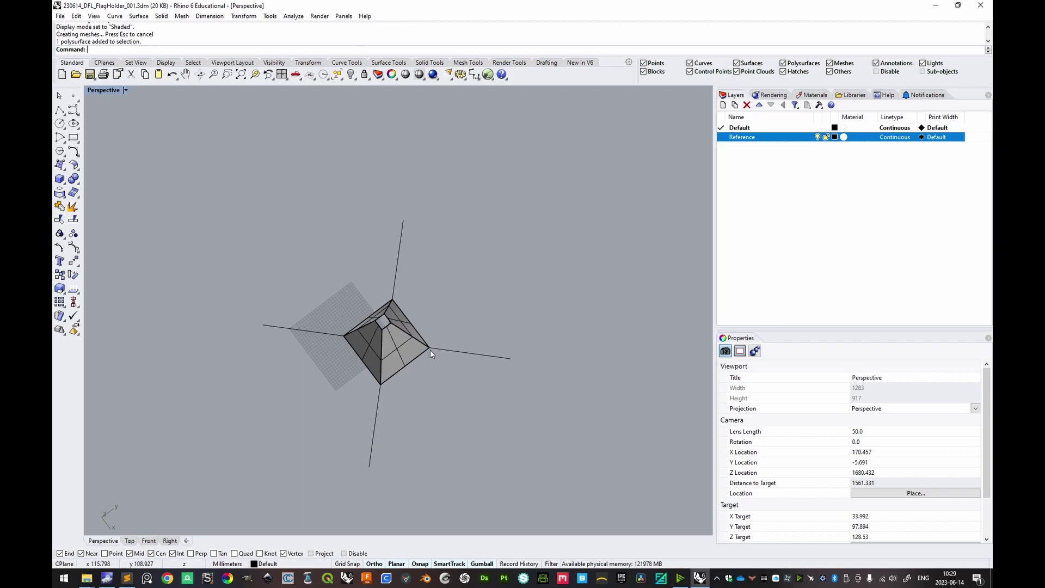
right_drag(387, 401, 426, 361)
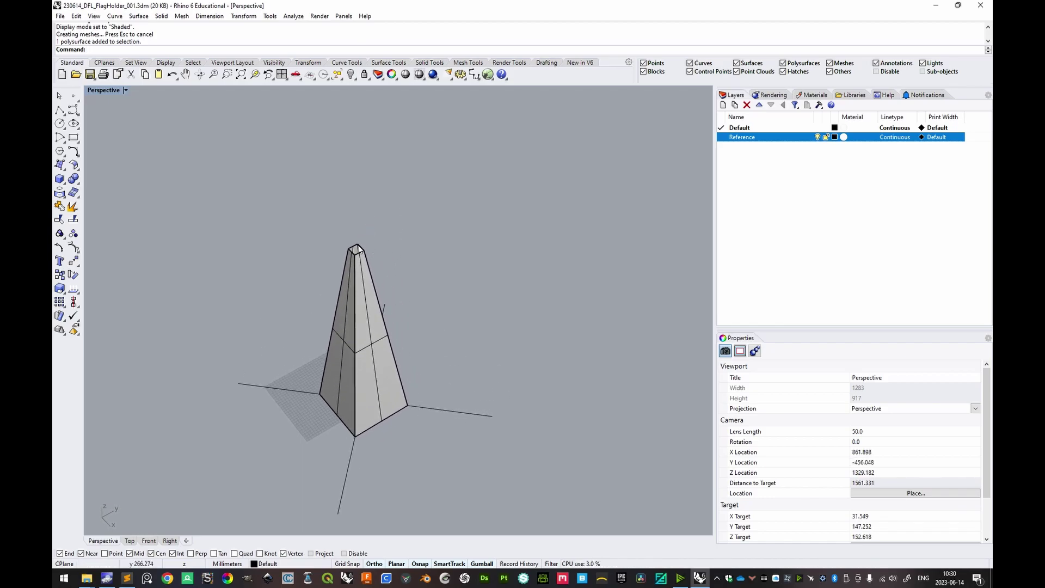
right_drag(360, 261, 361, 410)
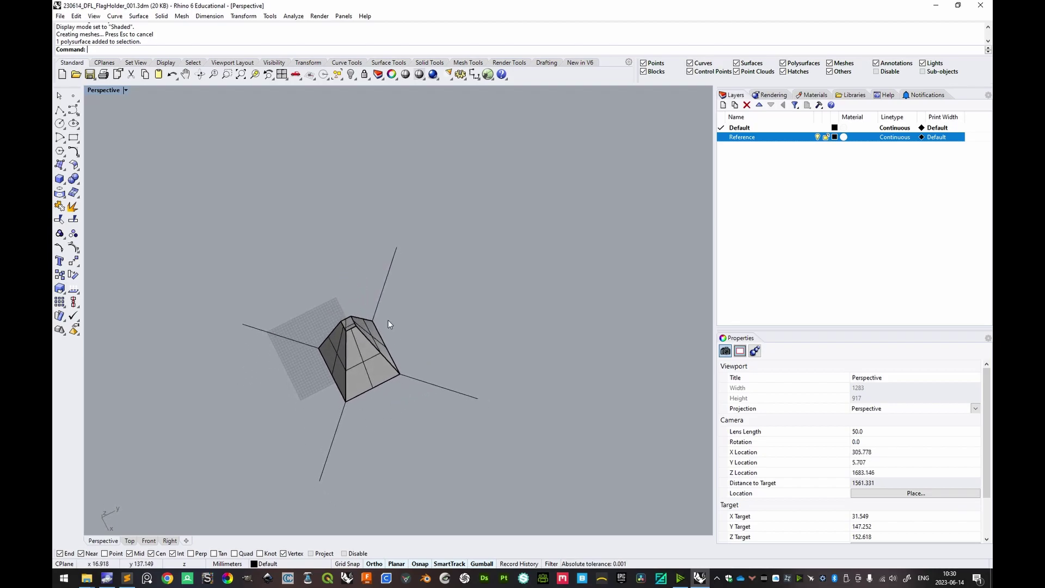
right_drag(416, 411, 404, 342)
- Extract one side surface of the tapered tower with ExtractSrf, keeping the original by using Copy=Yes
text(ExtractSrf)
key(Return)
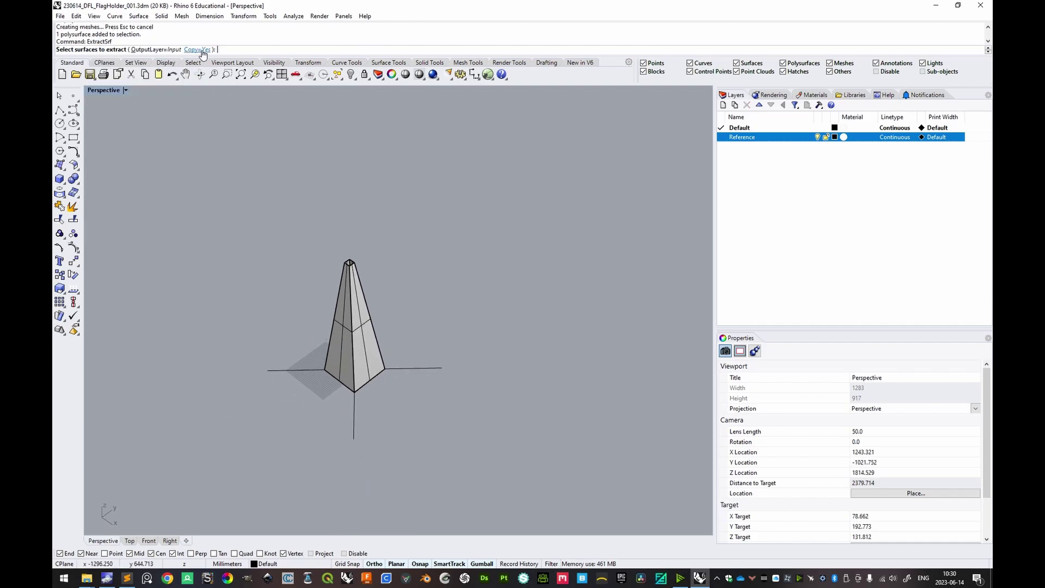
click(379, 334)
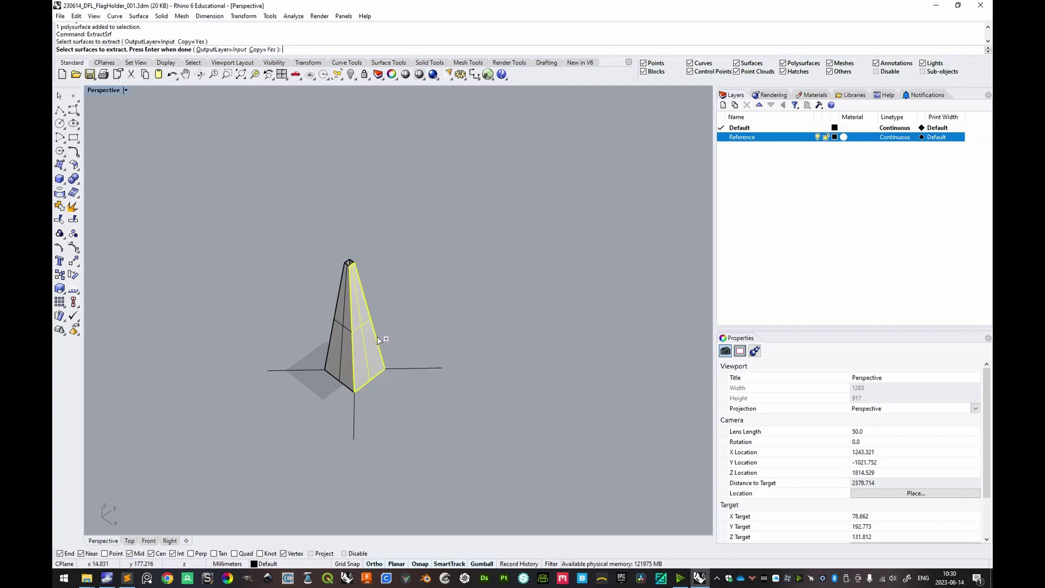
key(Return)
- Move the extracted side face horizontally along the X axis, well clear of the tower
right_drag(440, 310, 351, 293)
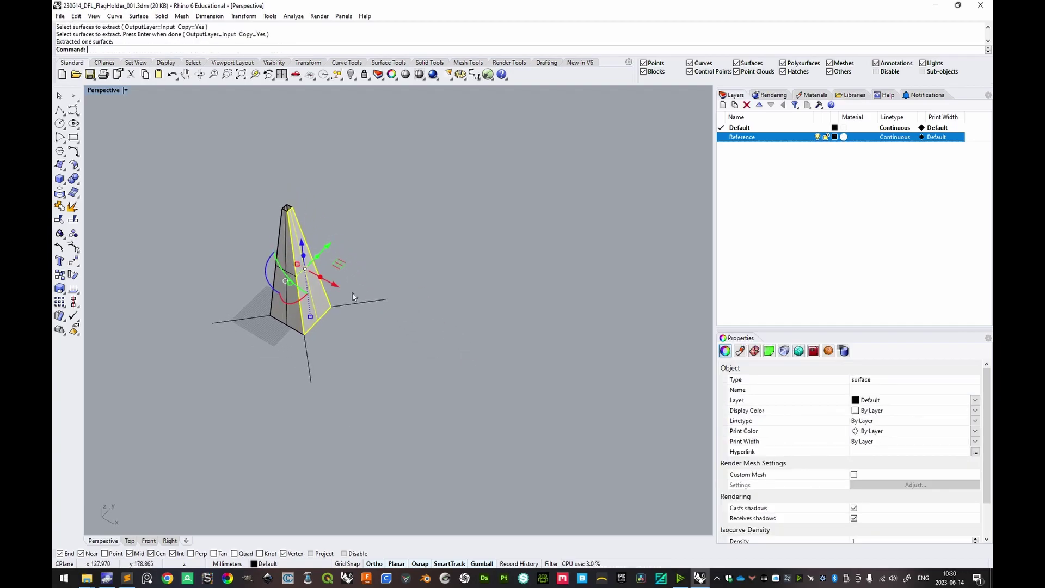
drag(339, 286, 478, 335)
right_drag(478, 334, 426, 348)
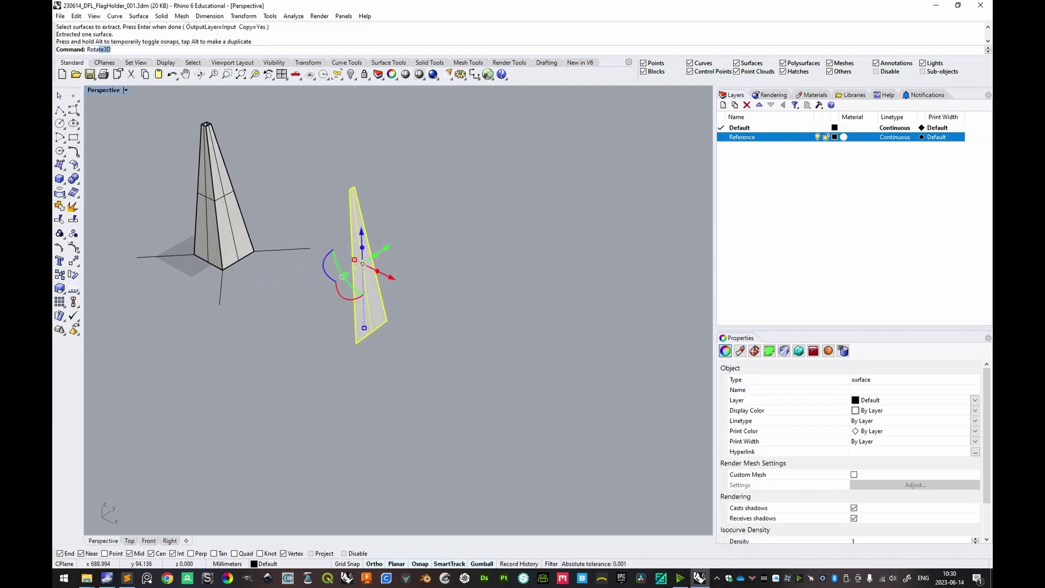
text(te3D)
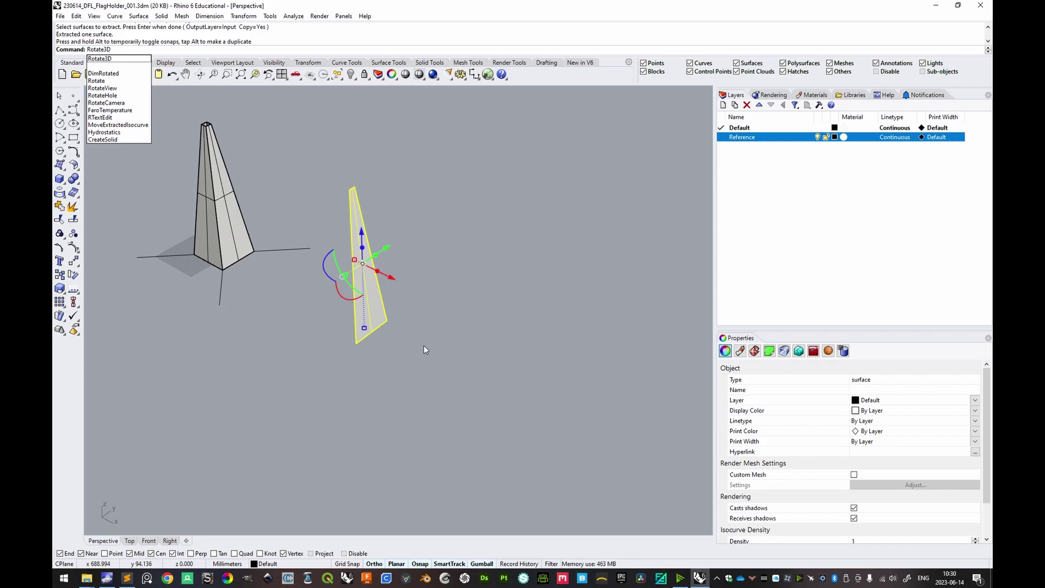
key(Escape)
text(Rotate)
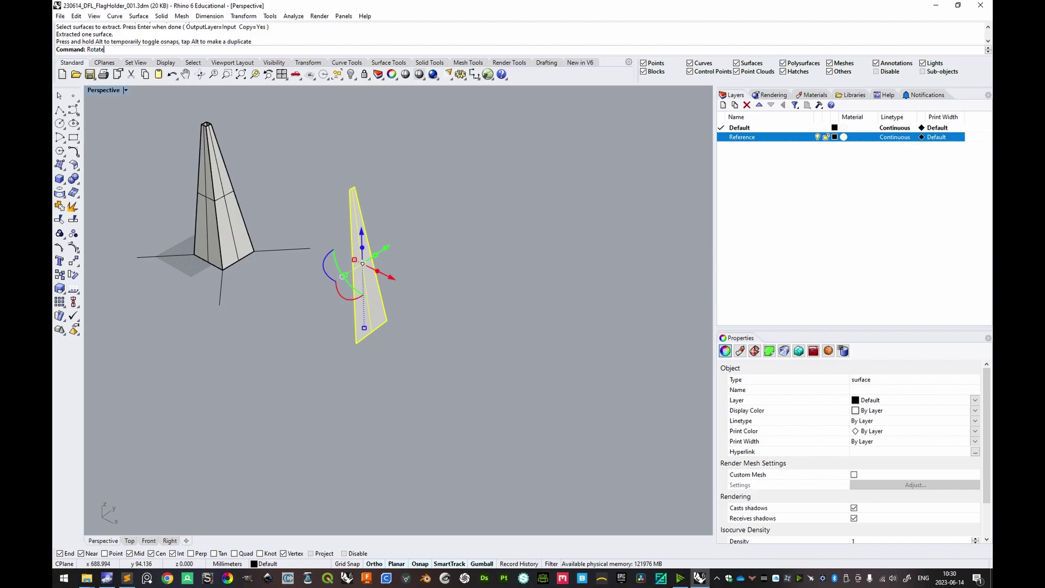
key(Return)
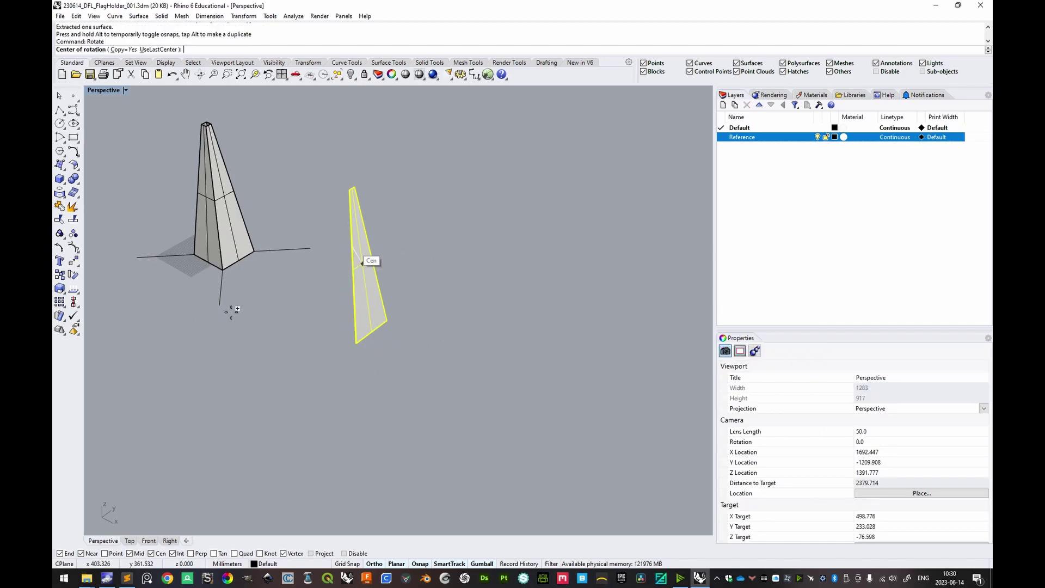
click(356, 343)
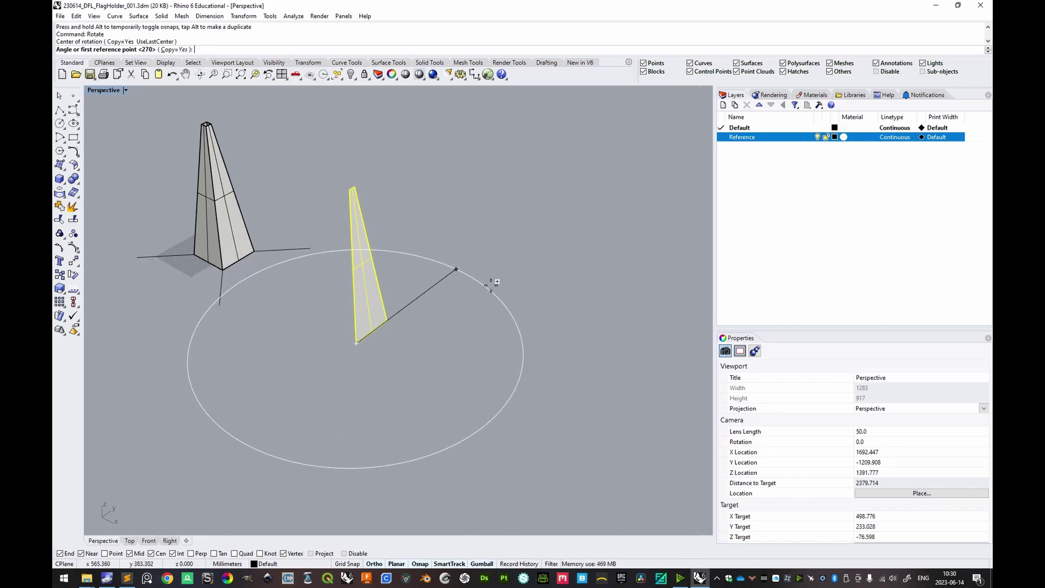
key(Escape)
- Try to fold the extracted face flat toward the tower with Rotate3D about its bottom edge, and undo the rotation
text(e3D)
key(Return)
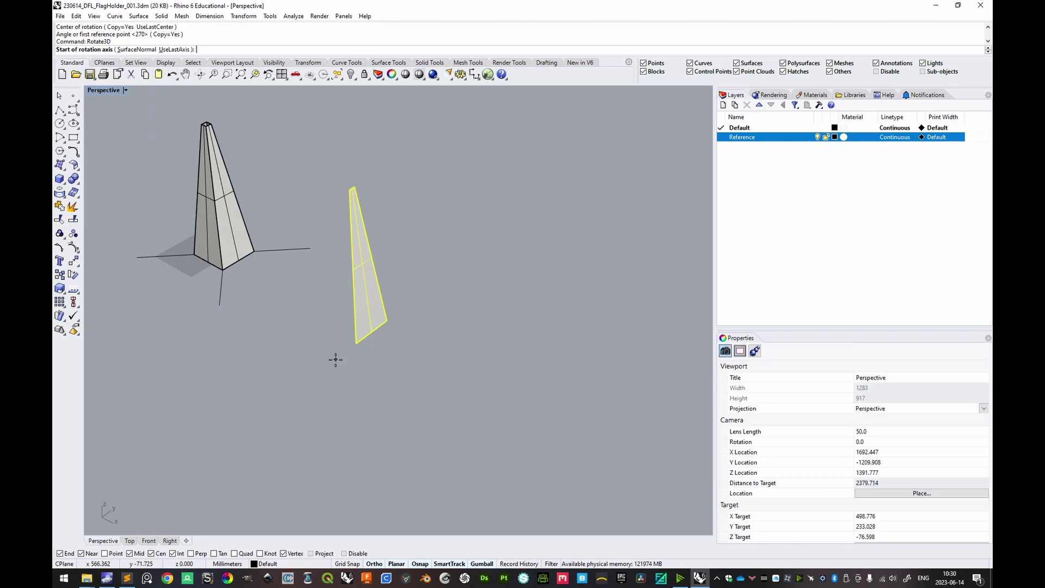
scroll(394, 359, up, 2)
click(365, 346)
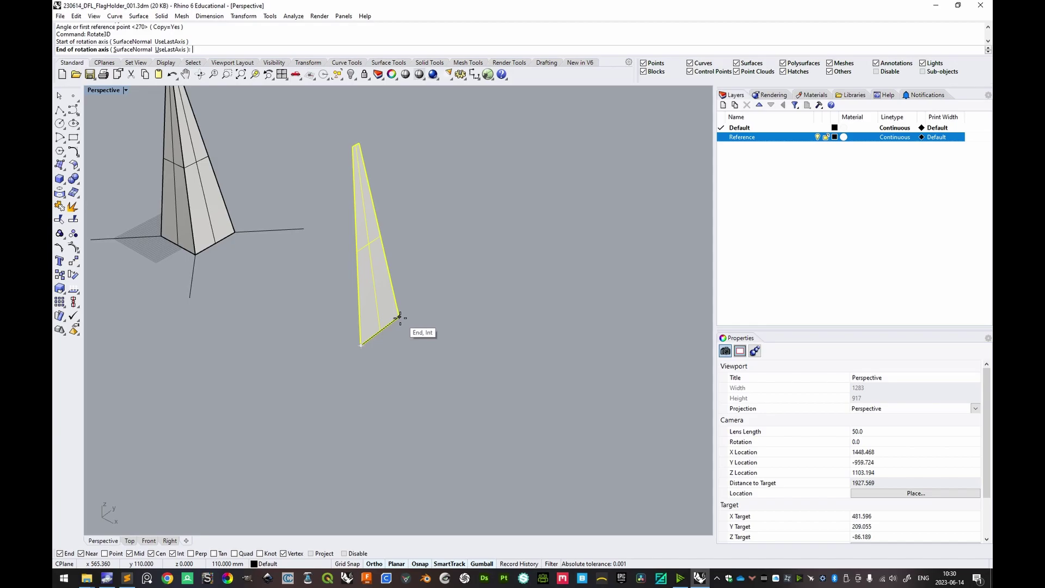
click(399, 316)
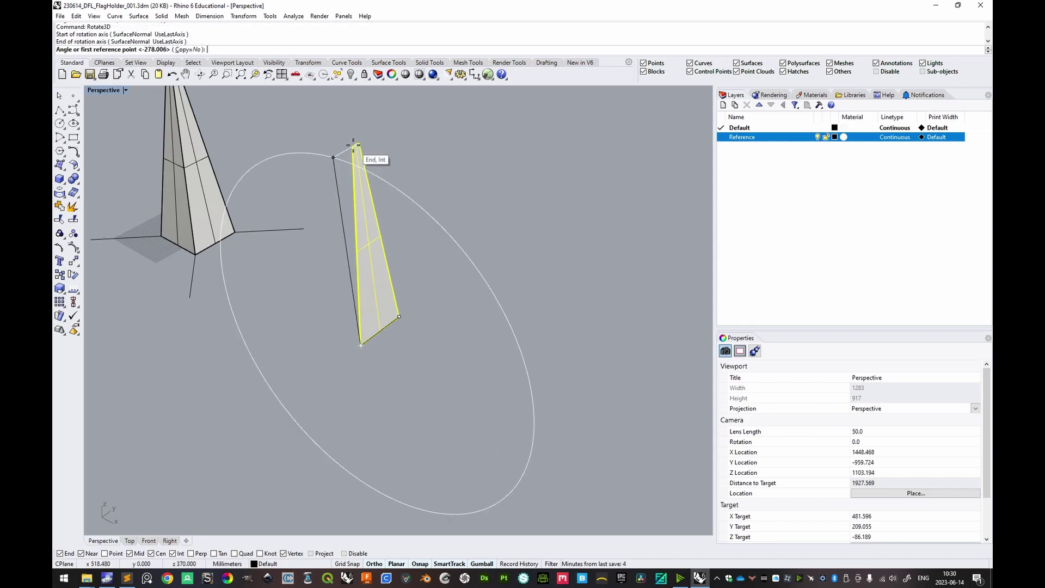
click(354, 146)
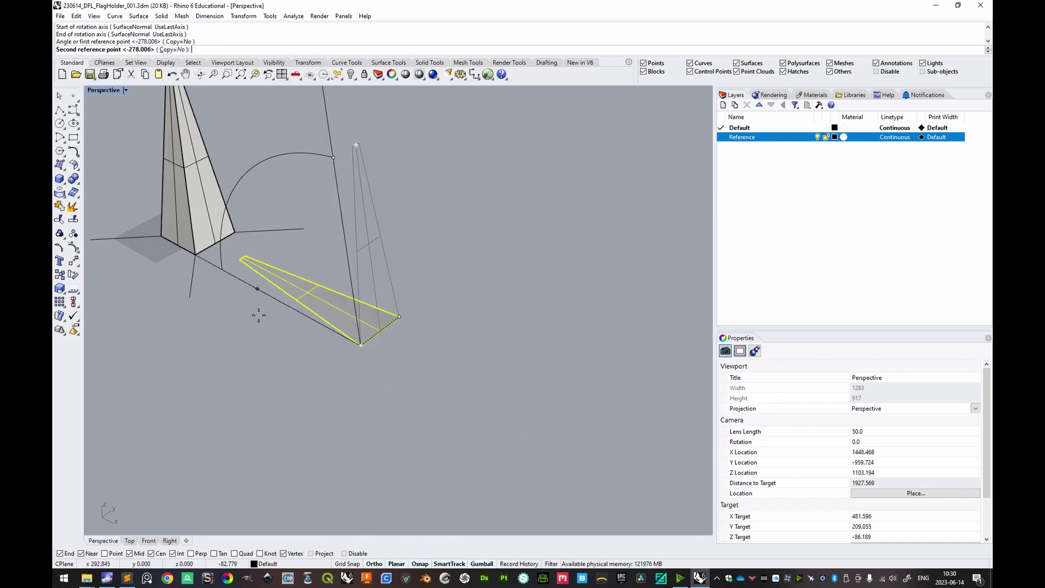
click(230, 298)
shift+right_drag(341, 247, 410, 275)
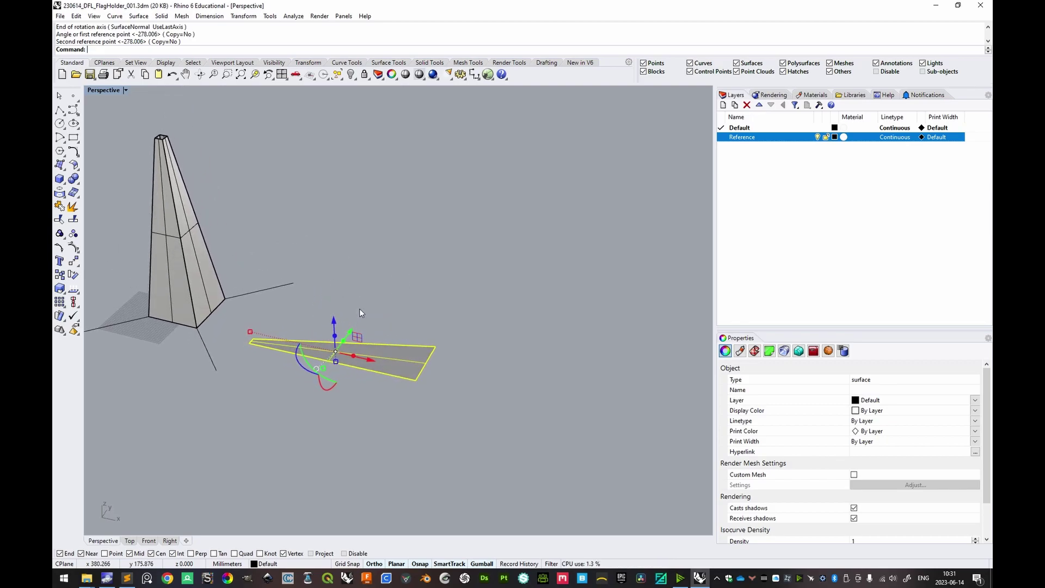
key(ctrl+z)
- Lay the extracted side face flat toward the tower with Rotate3D, using its bottom edge as axis and its top corner as reference
text(Rotate3D)
key(Return)
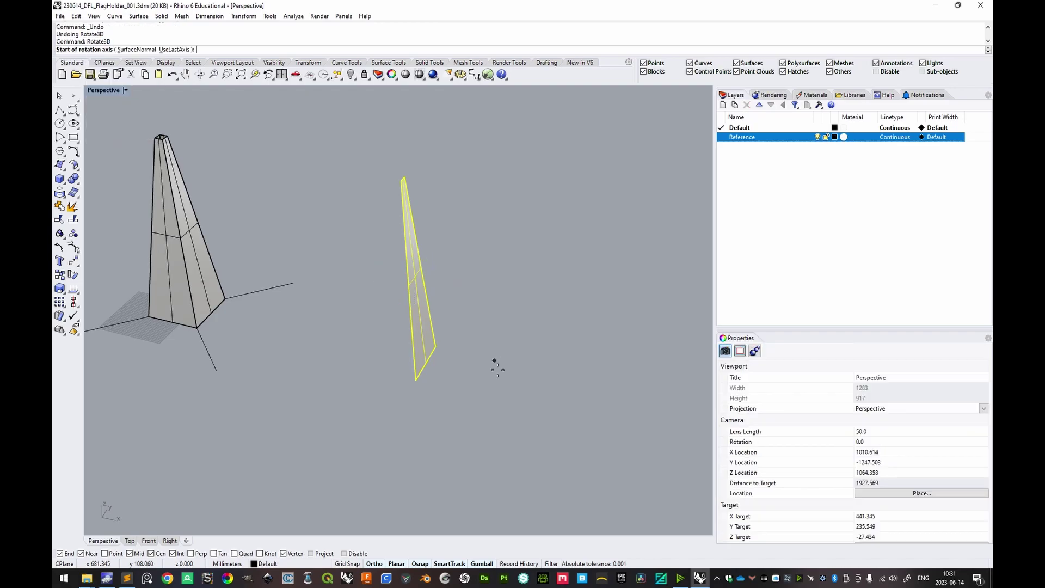
click(415, 382)
click(436, 347)
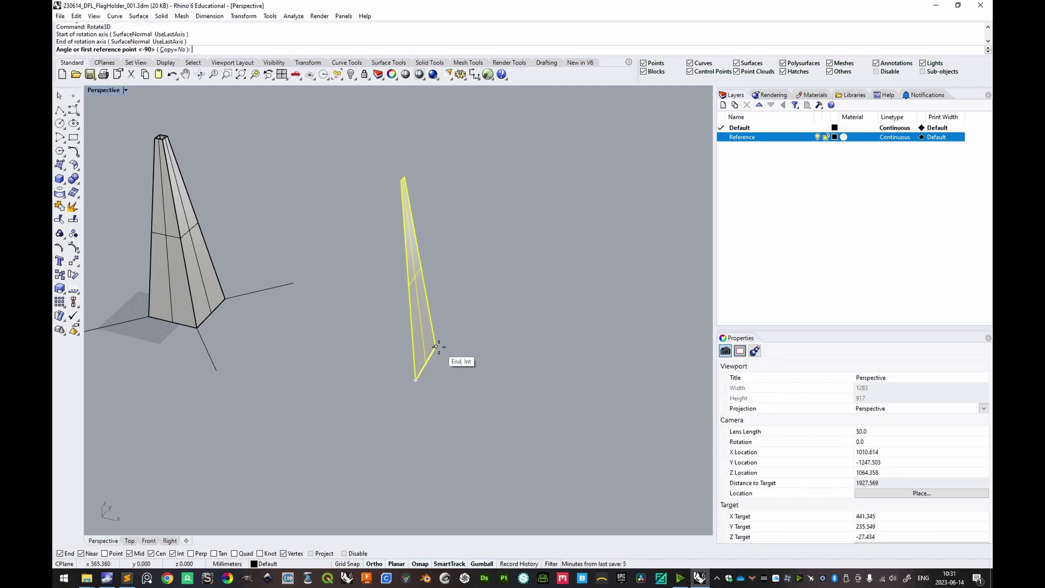
click(401, 179)
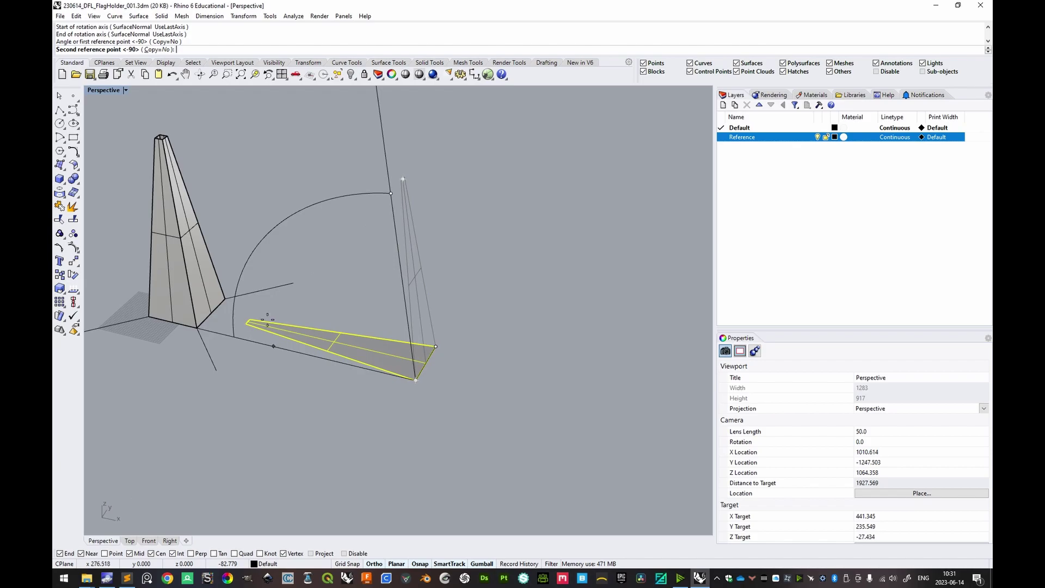
click(251, 328)
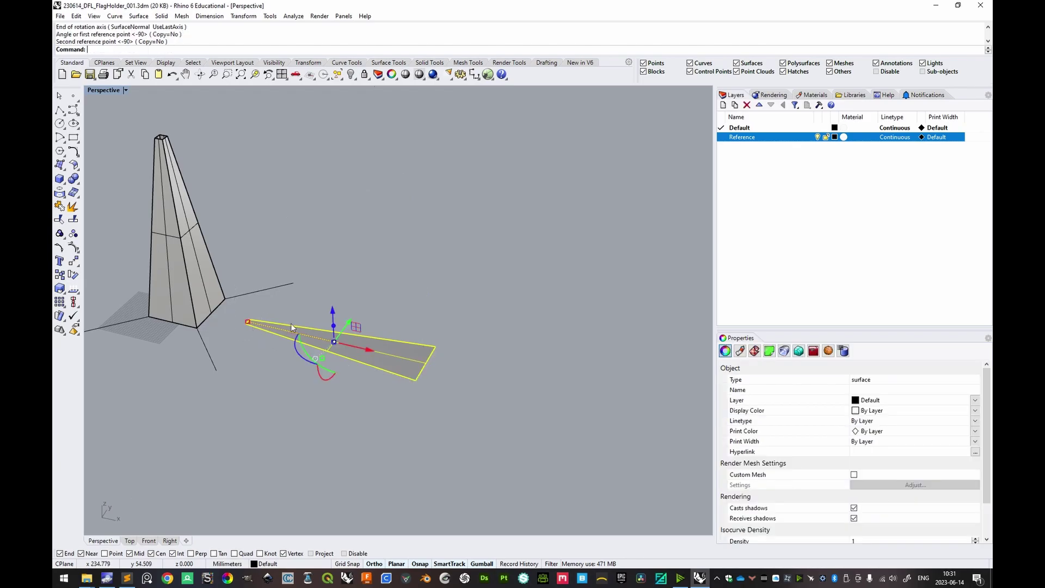
- Move the flattened face along the X axis, farther away from the tower
shift+right_drag(442, 326, 398, 315)
scroll(359, 319, up, 7)
scroll(416, 299, down, 4)
drag(355, 321, 435, 431)
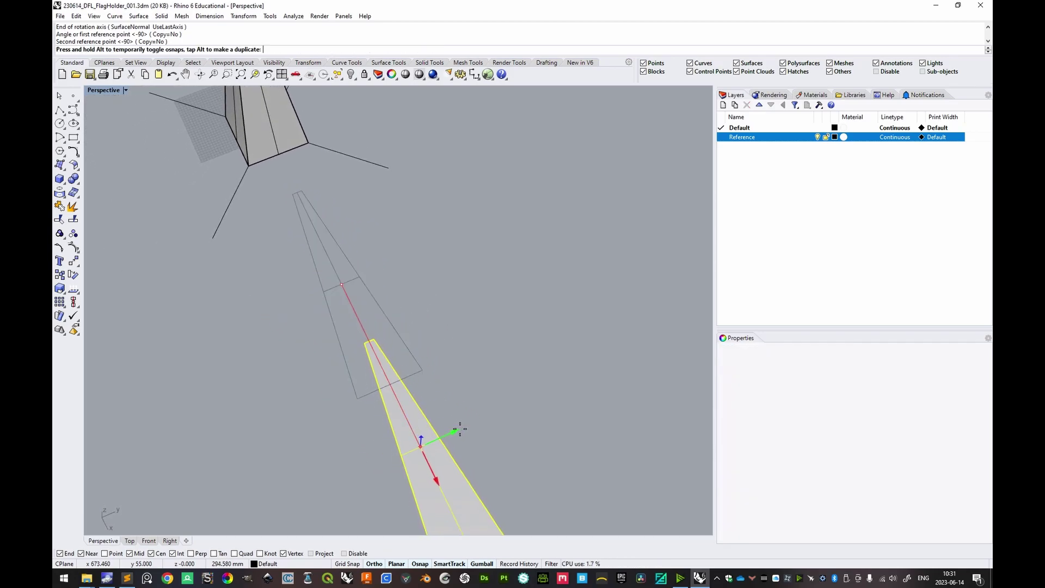
- Duplicate the flattened face's outline as a closed curve with DupBorder
shift+right_drag(508, 439, 422, 325)
click(469, 305)
click(421, 325)
text(DupBorder)
key(Return)
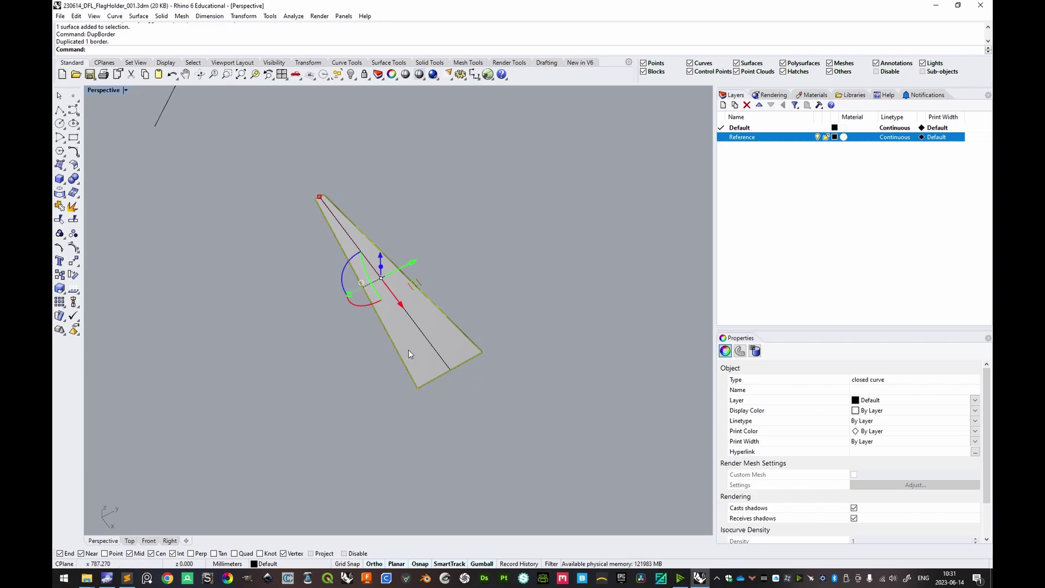
- Select the flattened surface and create a new layer named Hidden
click(431, 340)
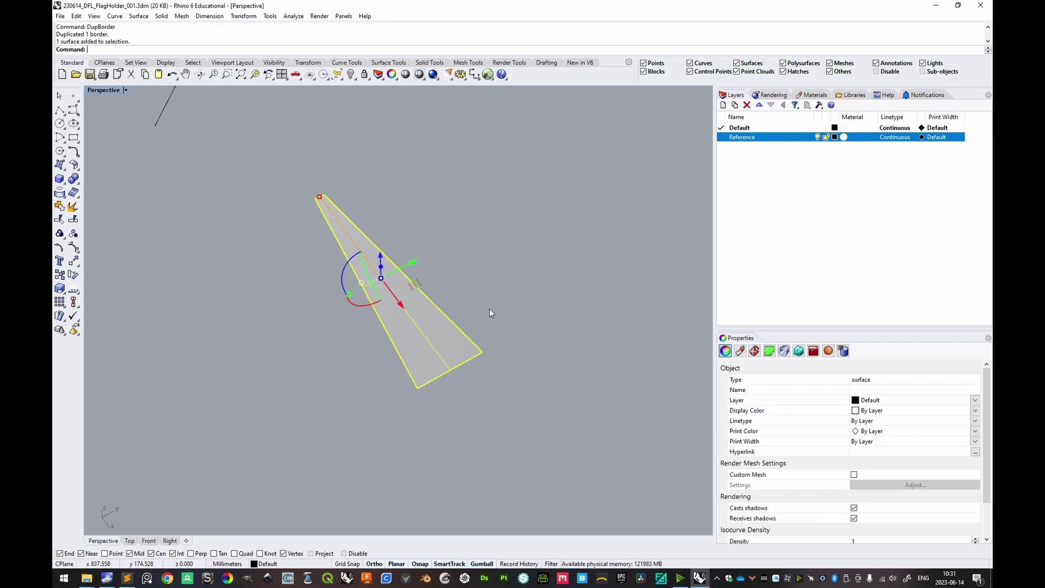
click(723, 105)
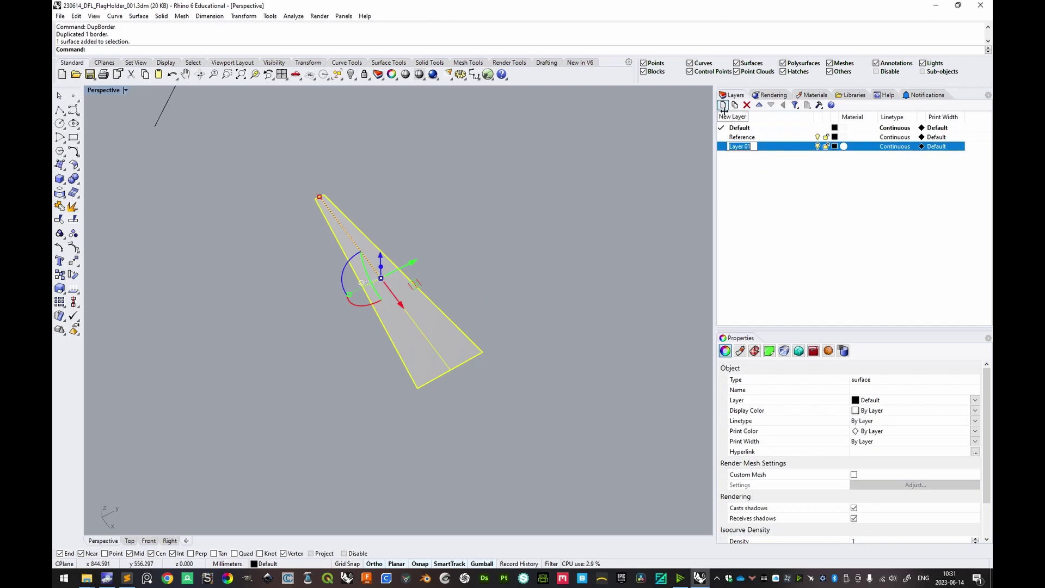
text(Hidden)
key(Return)
- Change the selected surface's layer to Hidden and turn that layer off
right_click(750, 145)
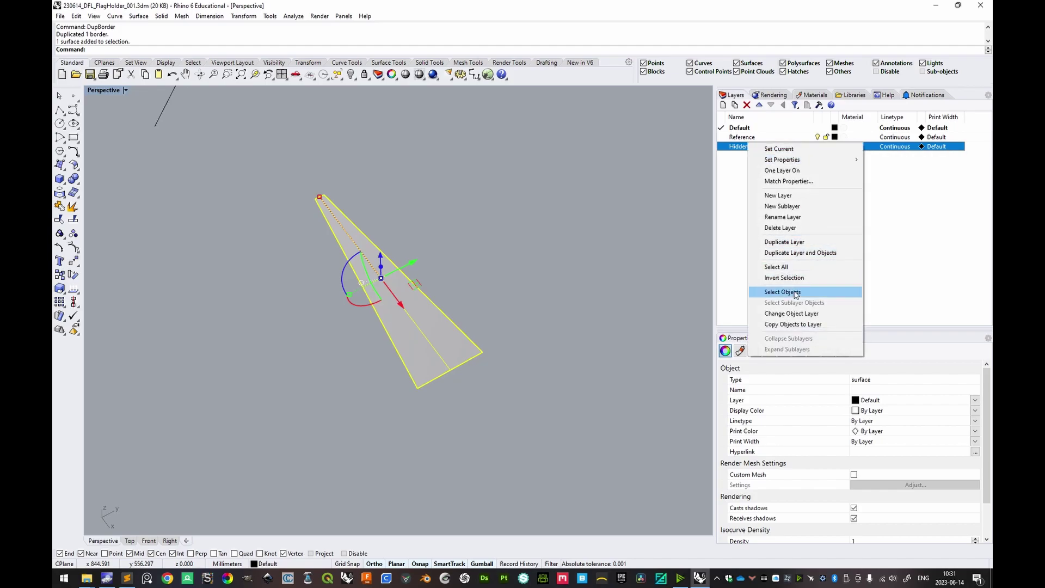
click(792, 314)
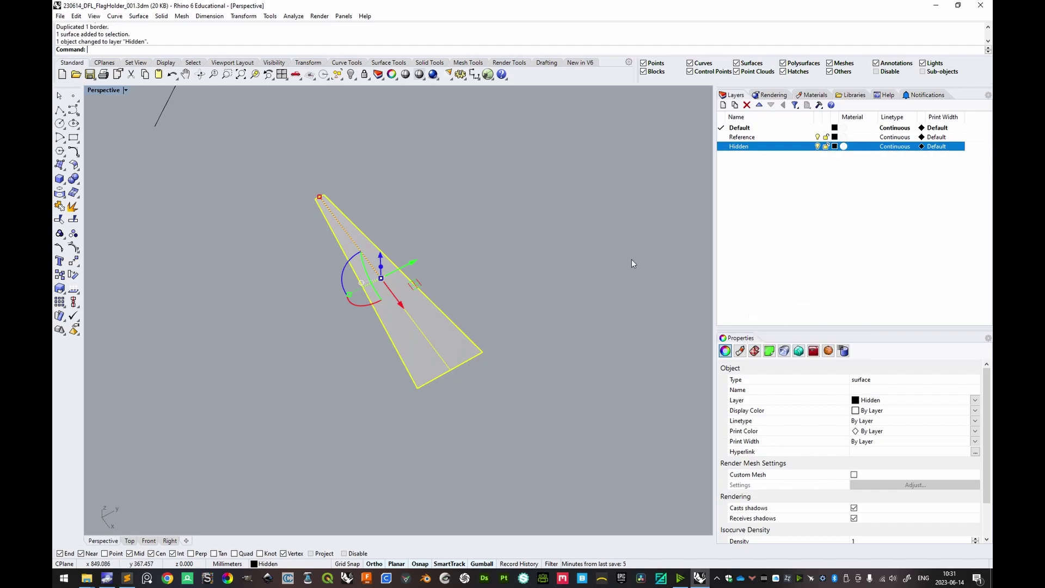
click(817, 146)
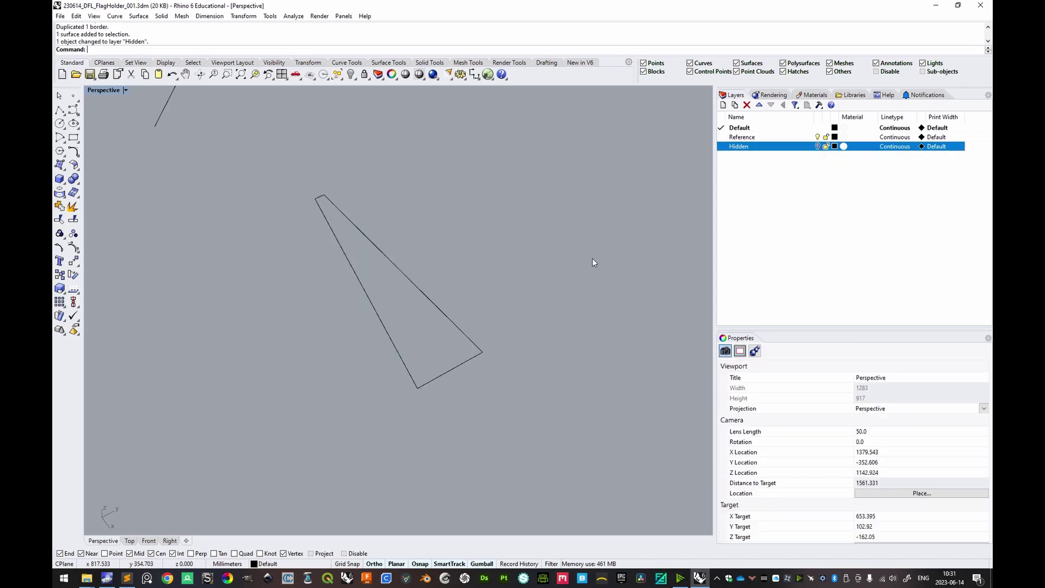
right_drag(497, 325, 497, 301)
right_drag(354, 406, 414, 355)
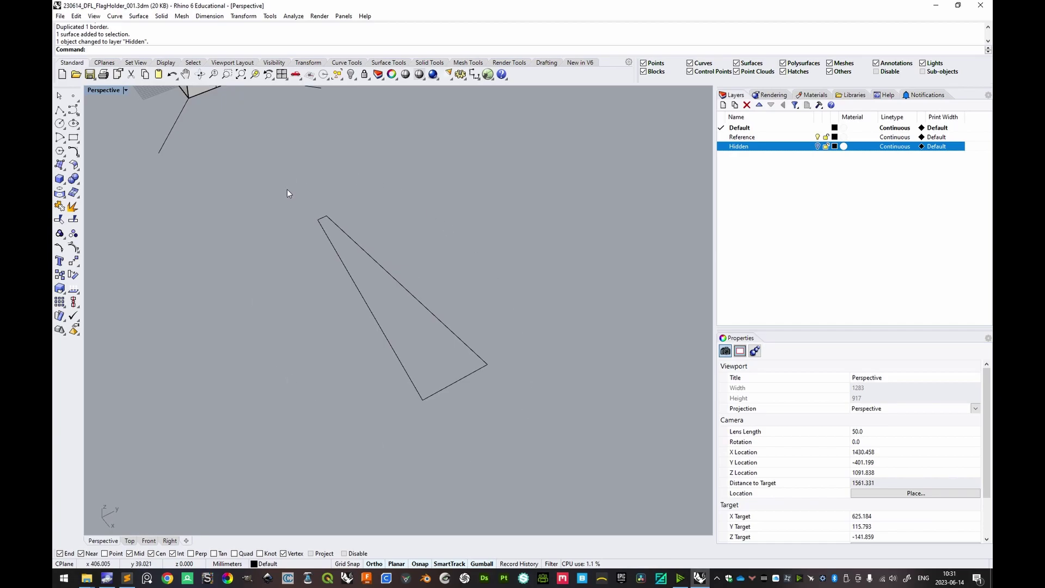
shift+right_drag(419, 412, 415, 390)
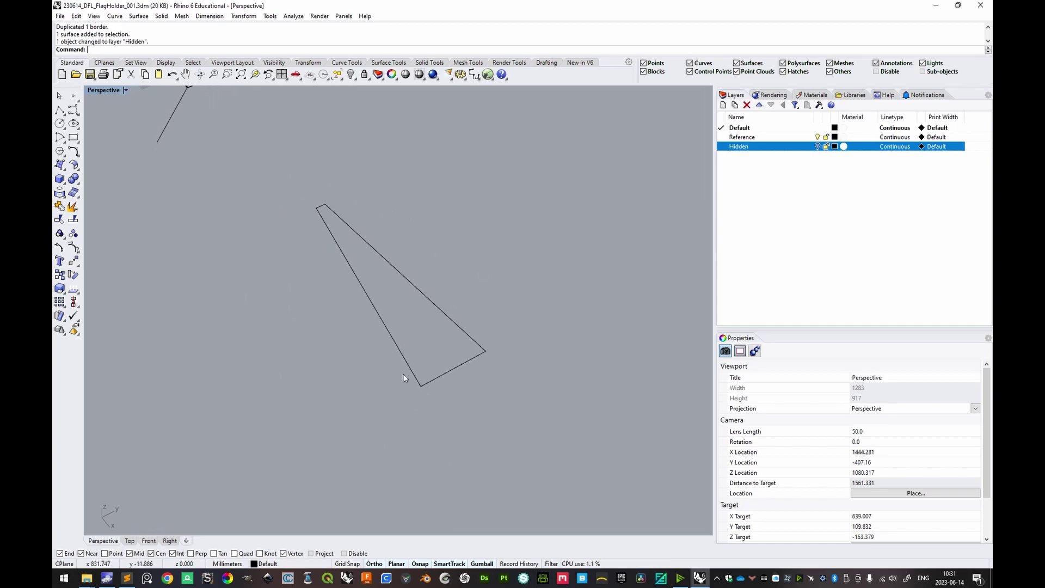
shift+right_drag(424, 311, 423, 322)
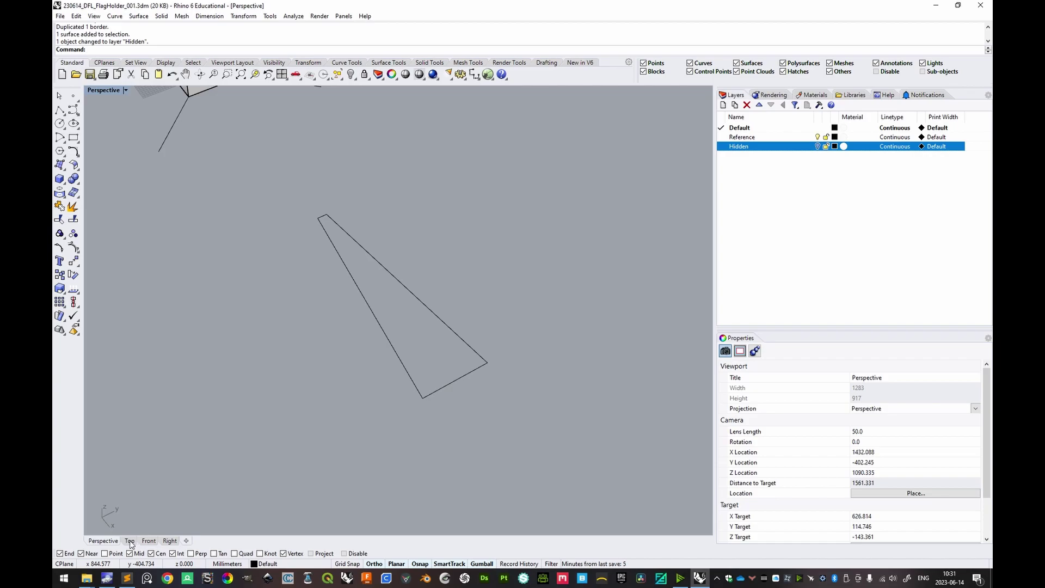
- Show the Top view and zoom it to the selected flattened outline curve
click(130, 541)
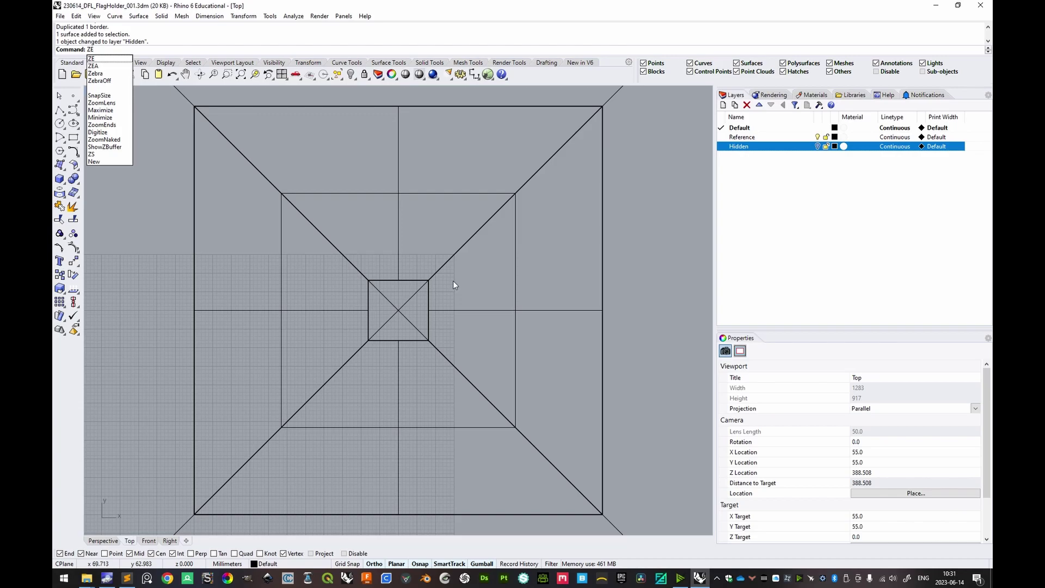
key(Return)
drag(620, 372, 456, 245)
text(ZS)
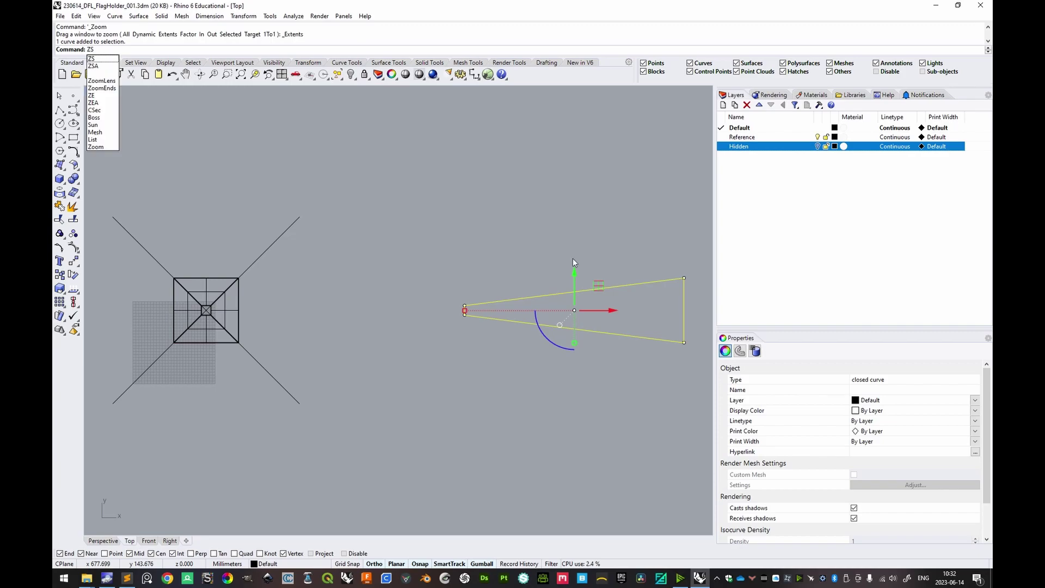
key(Return)
- Rotate the outline a quarter turn in the Top view so its narrow end points along positive Y
drag(383, 352, 249, 243)
scroll(455, 278, down, 6)
right_drag(552, 332, 509, 326)
drag(323, 443, 474, 482)
drag(329, 111, 440, 140)
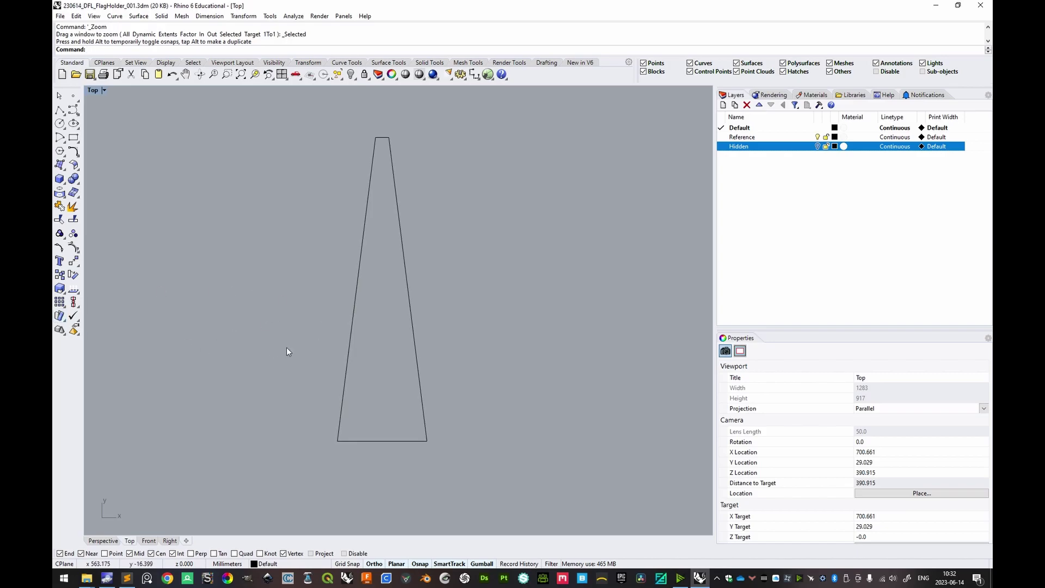
right_drag(422, 258, 434, 267)
right_drag(457, 372, 461, 375)
right_drag(516, 355, 506, 372)
right_drag(477, 330, 448, 308)
- Explode the trapezoid outline into its separate edge lines and check them by selecting each one
click(423, 377)
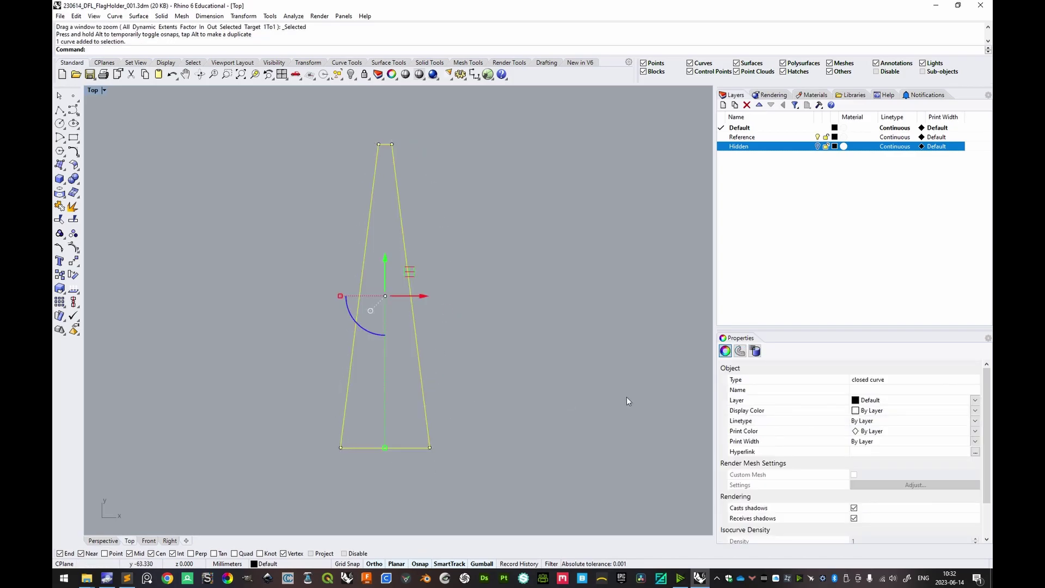
text(Ex)
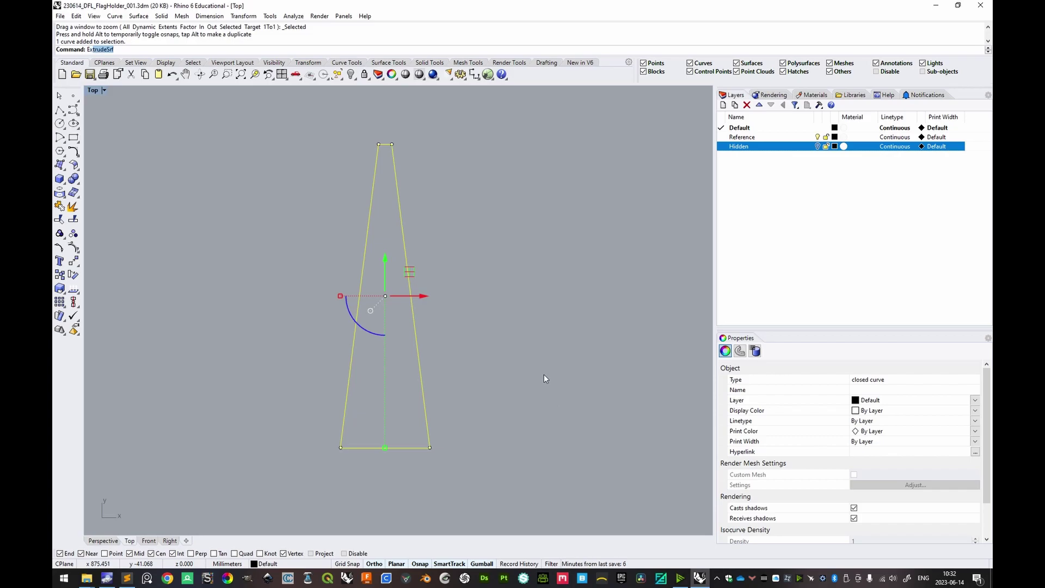
text(plode)
key(Return)
click(388, 144)
click(397, 170)
click(370, 221)
click(384, 448)
click(469, 290)
right_drag(465, 289, 453, 296)
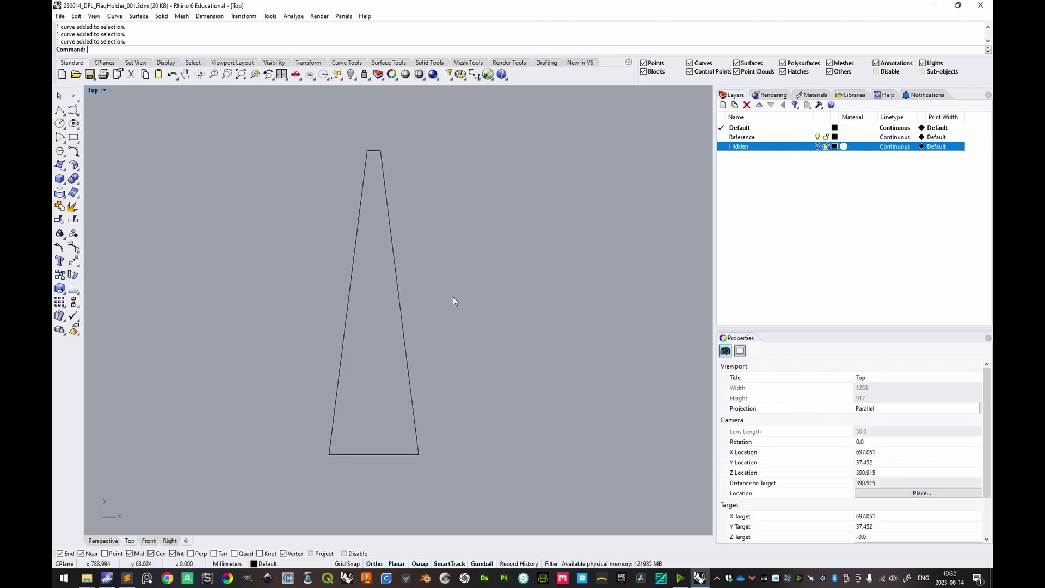
- Divide the two slanted edges of the outline into 15 segments each, marking the division points
text(Divide)
key(BackSpace)
text(ide)
key(Return)
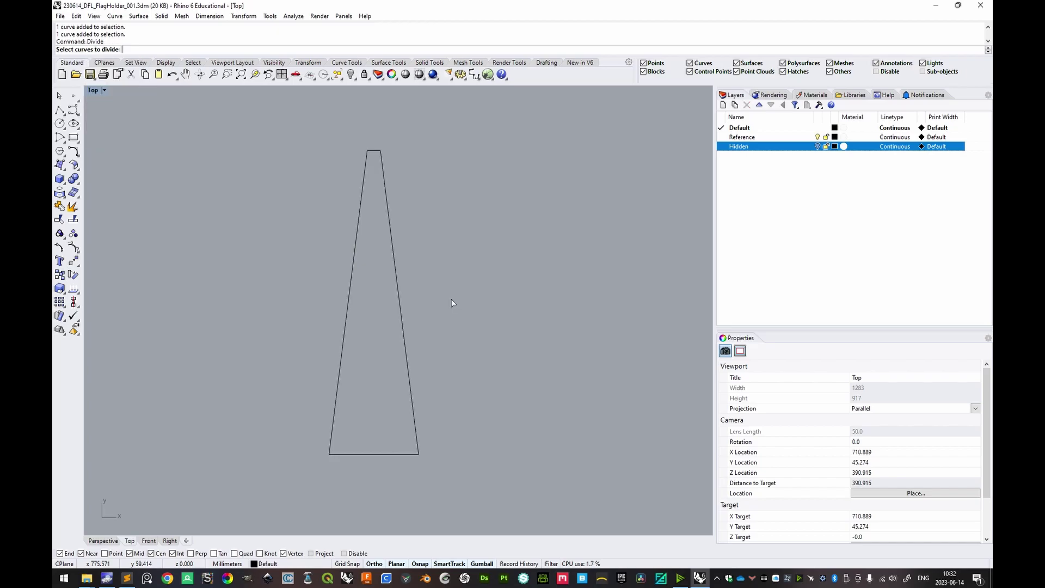
click(390, 221)
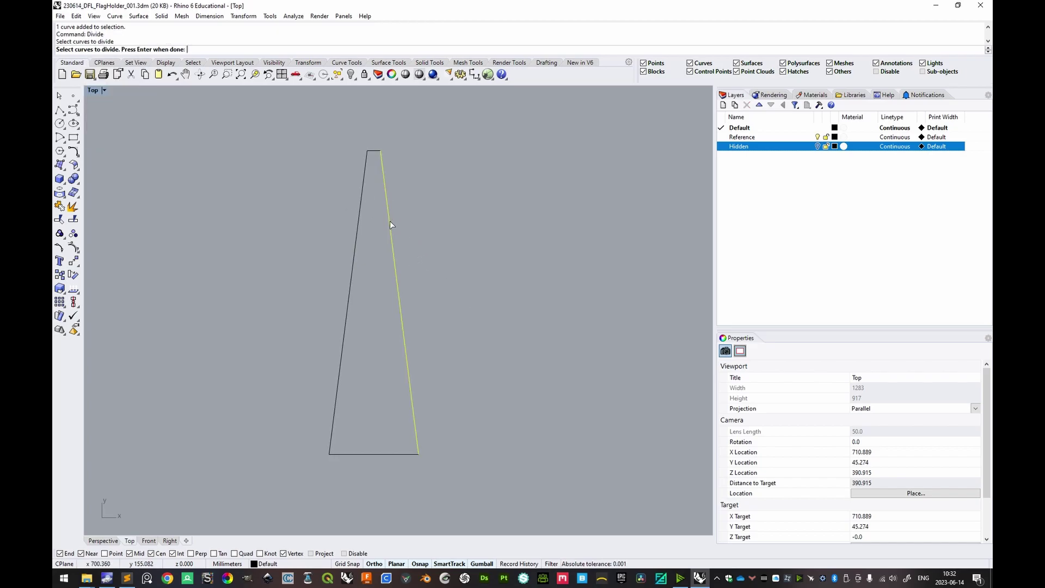
click(358, 229)
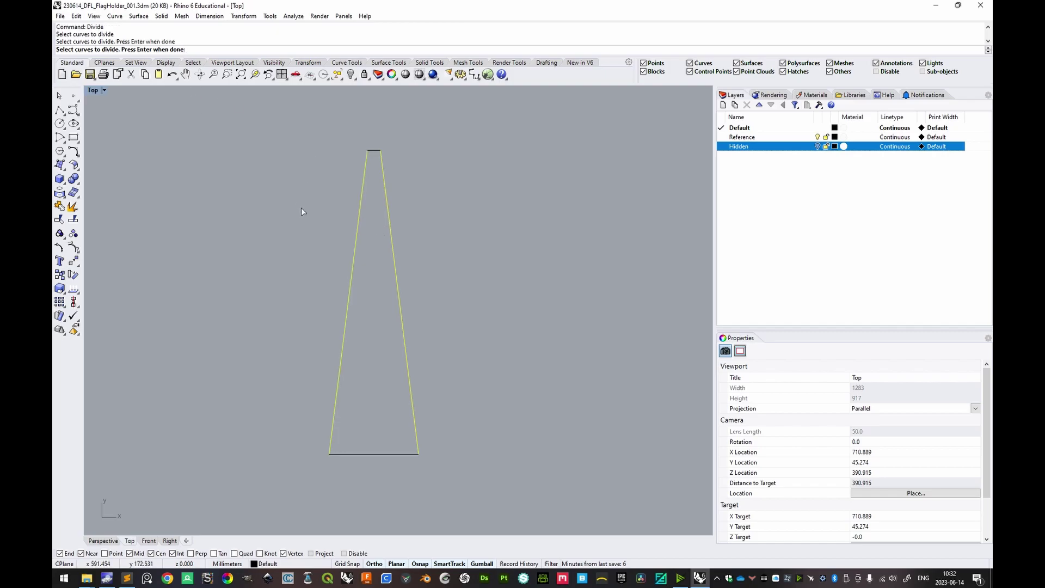
key(Return)
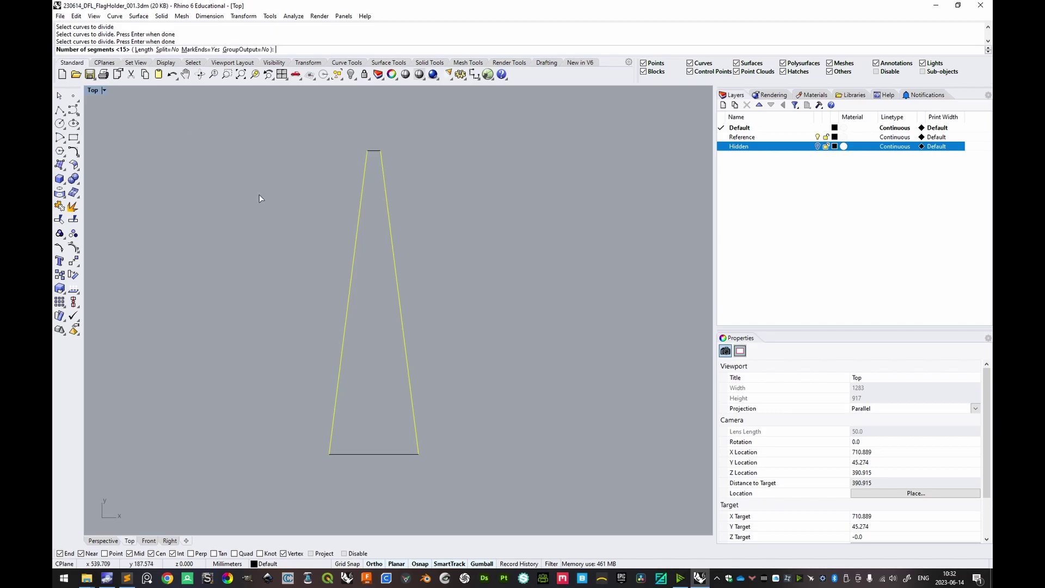
text(15)
key(Return)
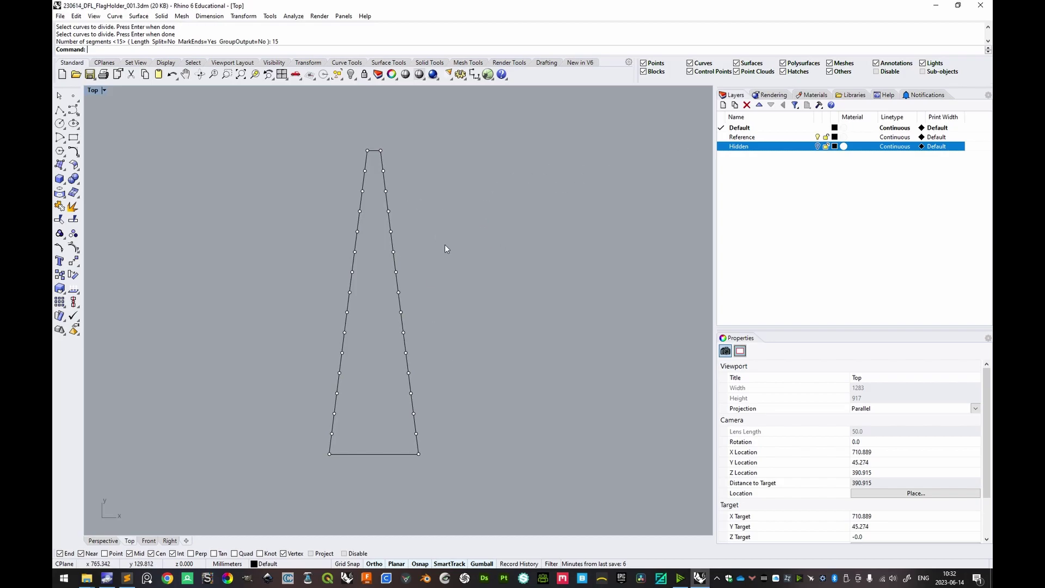
- Start the Polyline command and restrict object snapping to Point only
right_drag(483, 289, 485, 296)
text(Polyline)
key(Return)
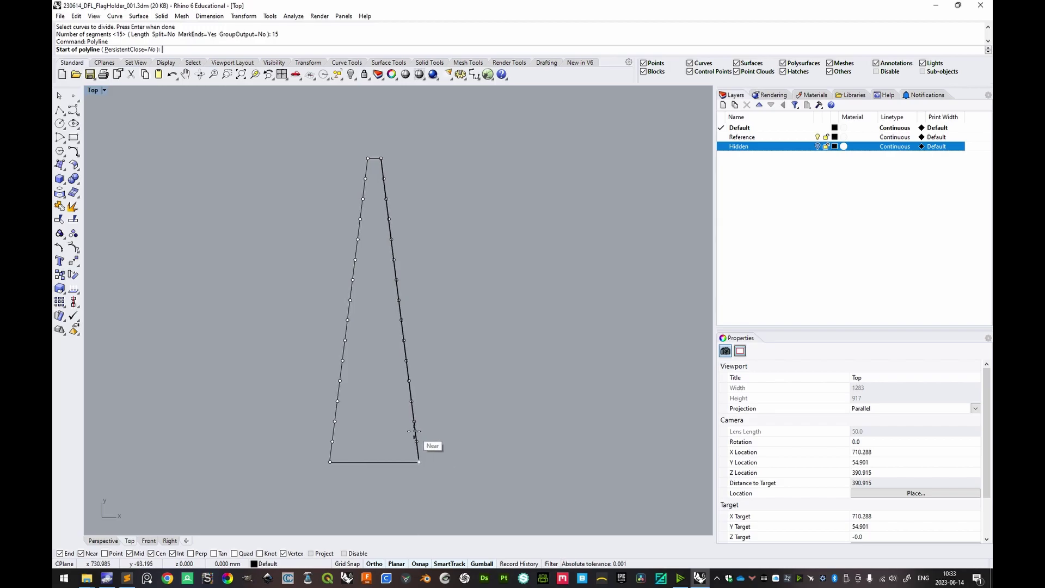
click(81, 554)
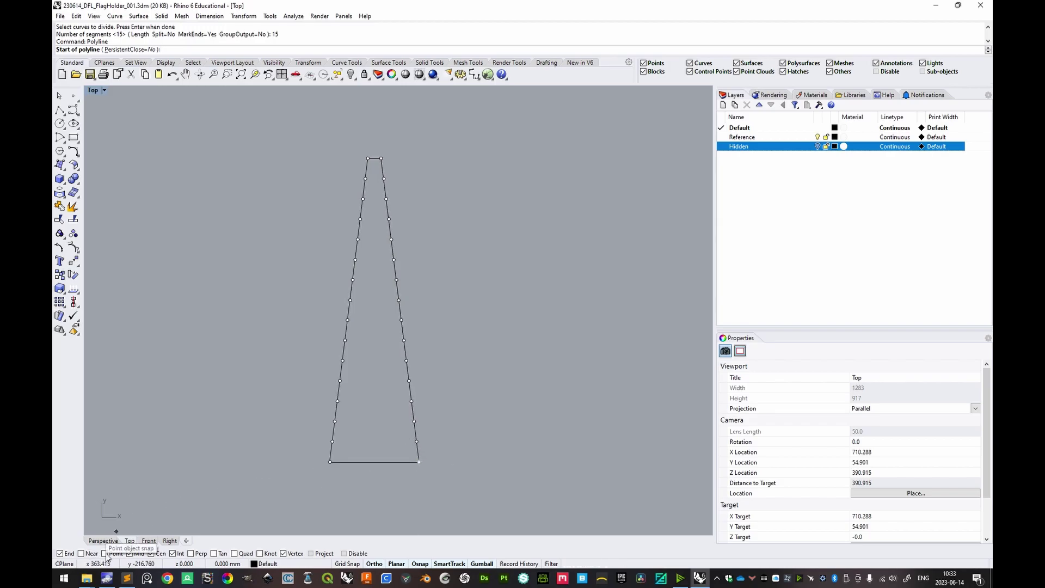
click(106, 554)
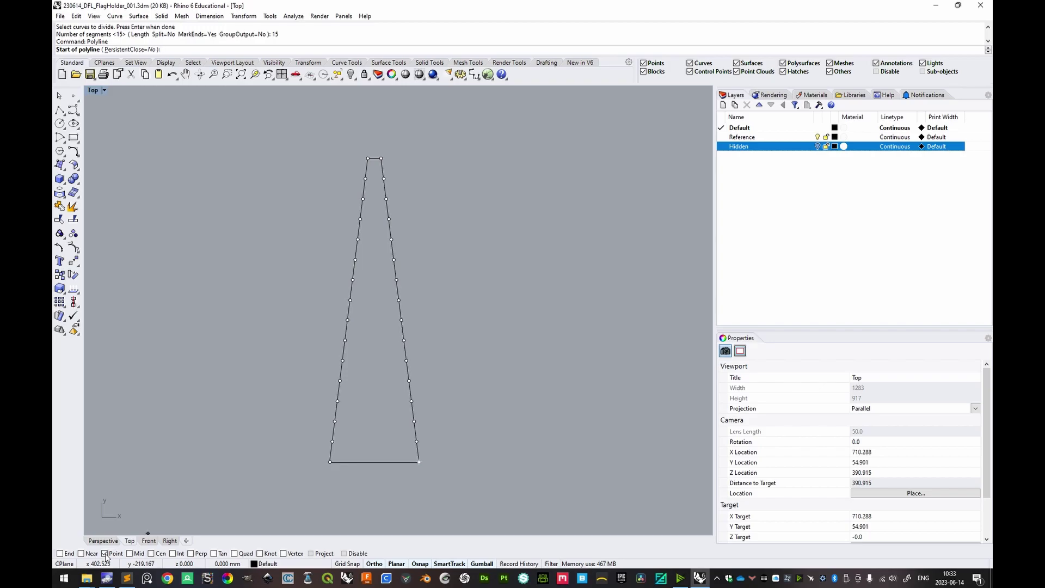
- Draw a zigzag polyline from the lower-right corner, alternating sides at each successive division level up to the right edge's highest intermediate point
click(419, 462)
click(332, 442)
click(414, 421)
click(337, 401)
click(409, 381)
click(343, 360)
click(403, 341)
click(347, 320)
click(398, 300)
click(353, 280)
click(393, 259)
click(358, 239)
click(388, 219)
click(362, 199)
click(383, 178)
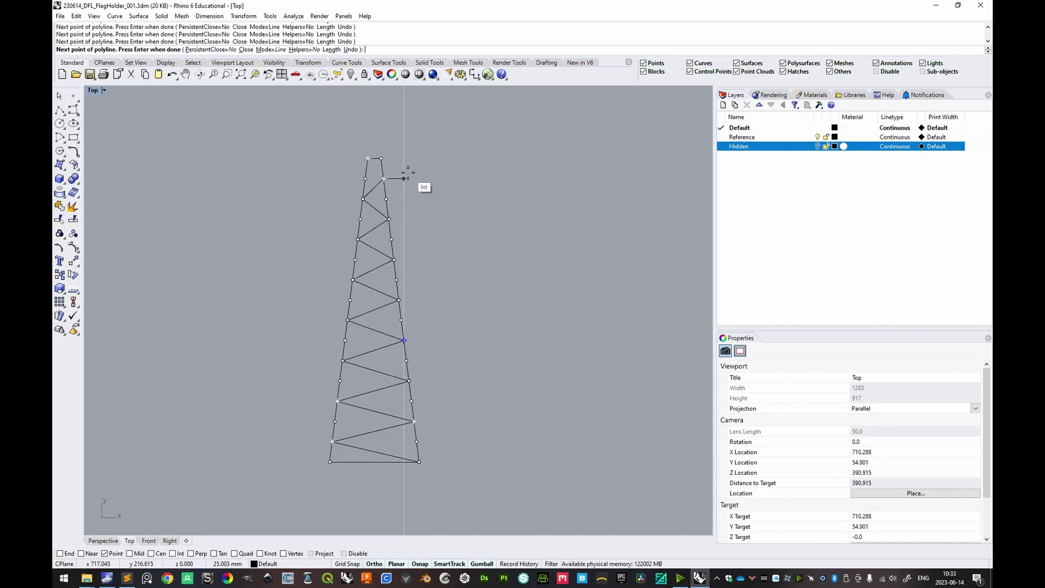
key(Return)
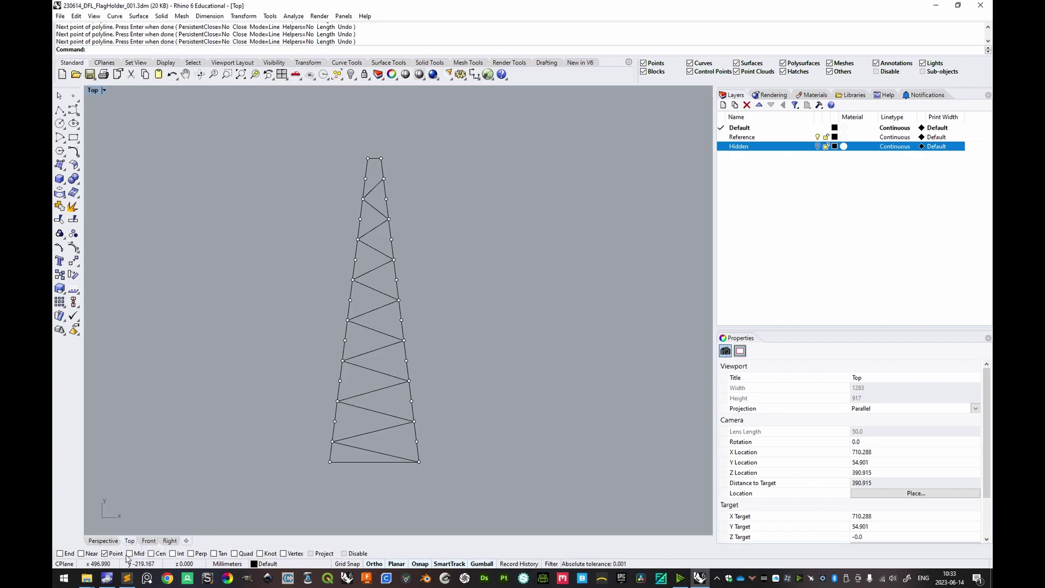
- Re-enable the other object snaps alongside Point, and toggle the SelectionFilter controls off and back on
right_click(105, 555)
text(electionFilter)
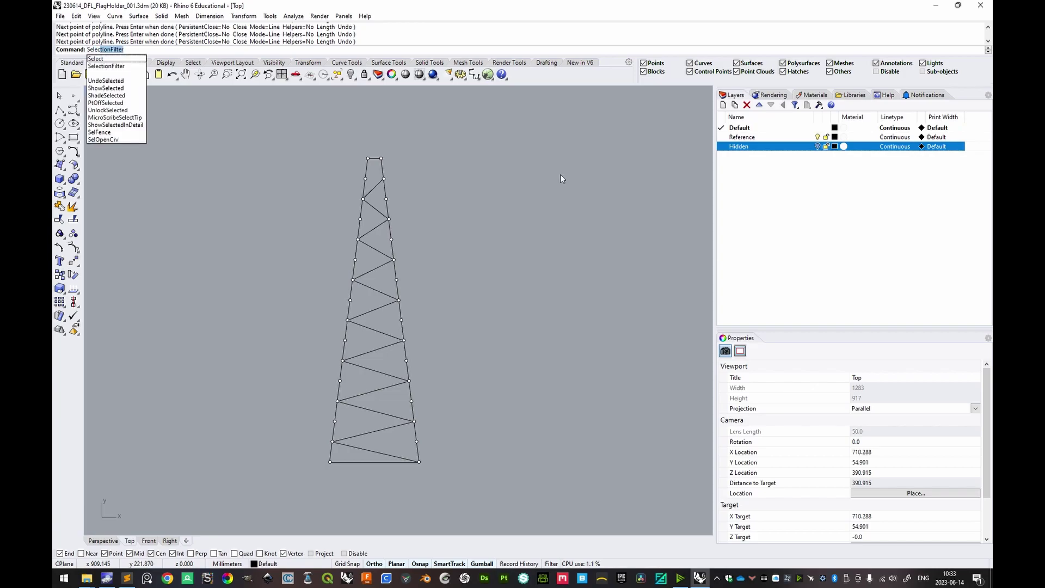
key(Return)
text(SelectionFilter)
key(Return)
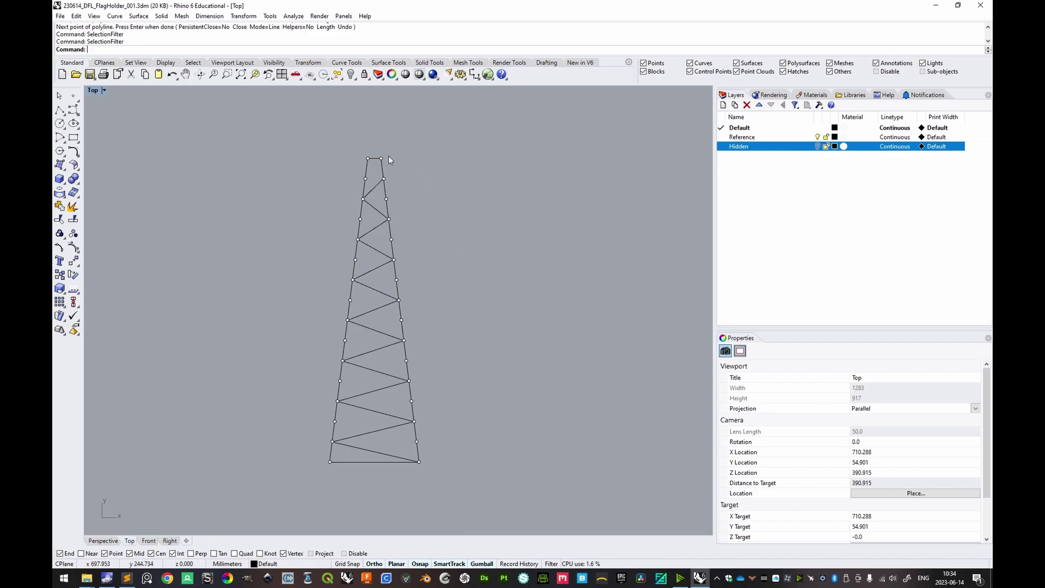
- Try a points-only selection filter by window-selecting the division points, and re-enable all object types
click(656, 63)
drag(263, 138, 505, 478)
drag(237, 122, 410, 487)
key(Escape)
drag(555, 117, 508, 277)
drag(529, 193, 518, 190)
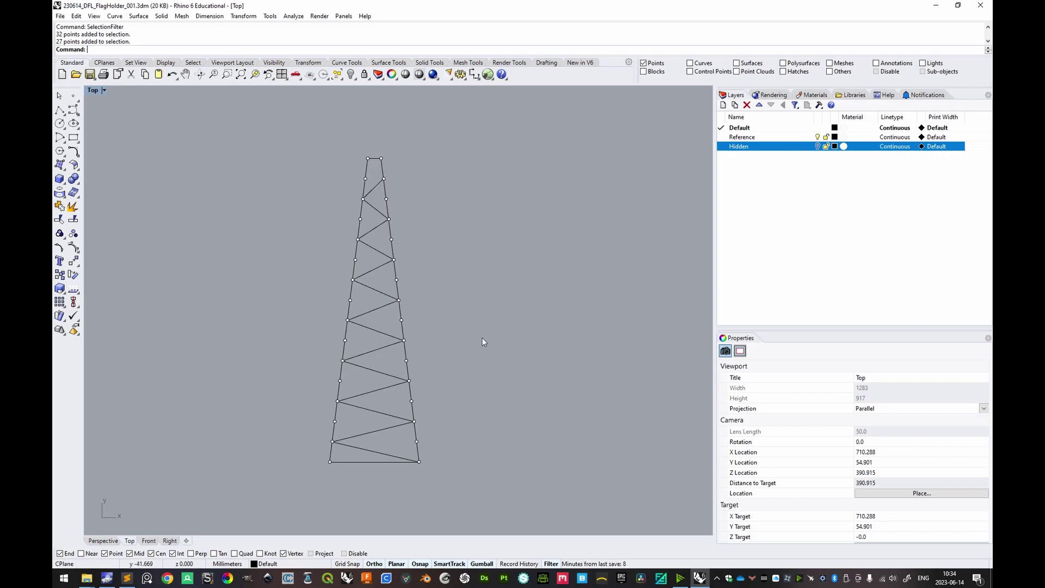
right_click(661, 66)
- Examine the zigzag polyline and the division points near the outline's narrow end, selecting the curves to check them
scroll(368, 183, up, 2)
scroll(376, 189, up, 1)
click(388, 191)
scroll(420, 214, down, 2)
click(468, 219)
scroll(404, 197, up, 5)
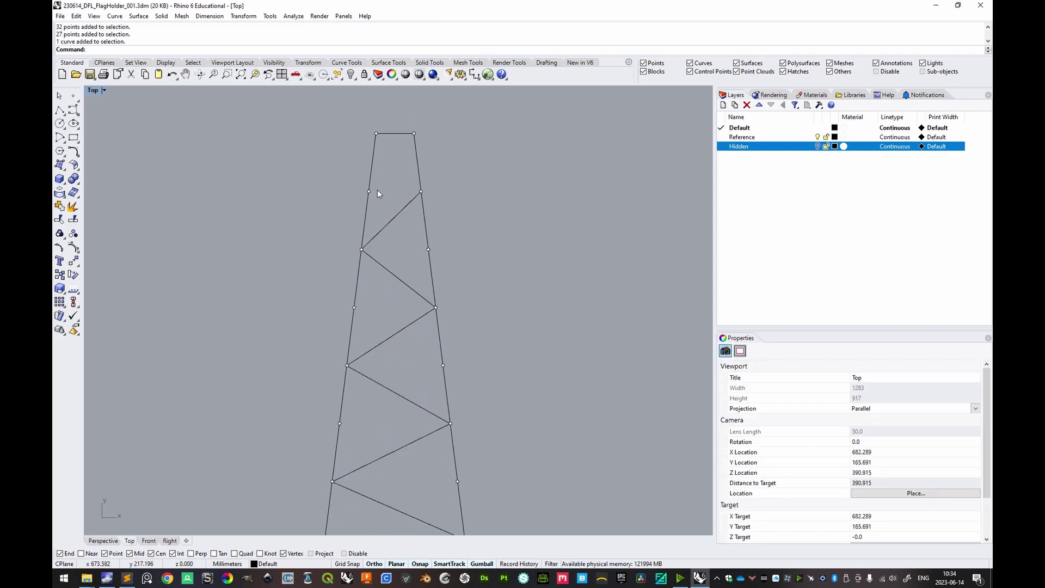
drag(410, 224, 417, 248)
drag(379, 182, 409, 235)
scroll(410, 239, down, 2)
drag(338, 204, 451, 517)
click(487, 407)
scroll(410, 224, up, 5)
drag(397, 233, 395, 236)
scroll(389, 247, down, 3)
click(391, 275)
scroll(406, 259, up, 4)
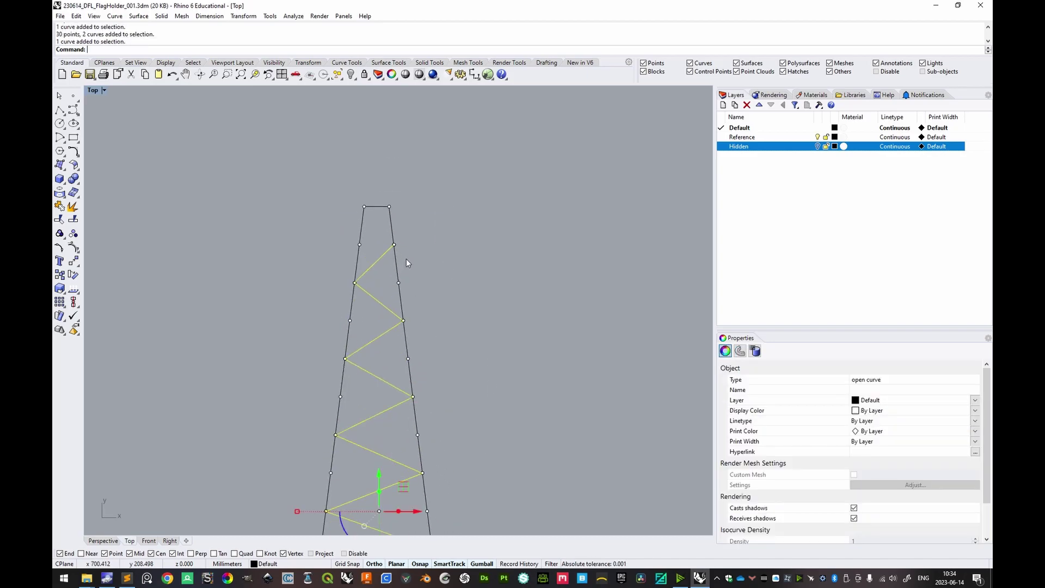
- Limit selection to points, delete all the division points along the truss outline, and restore selection of all object types
click(380, 234)
drag(369, 275, 372, 243)
scroll(372, 242, down, 5)
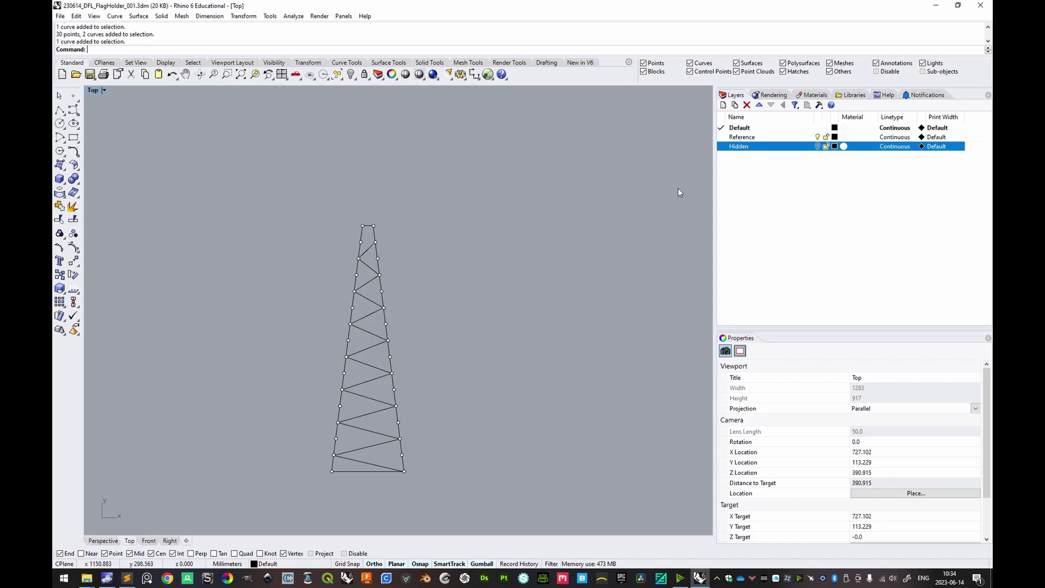
right_click(654, 64)
drag(247, 173, 434, 497)
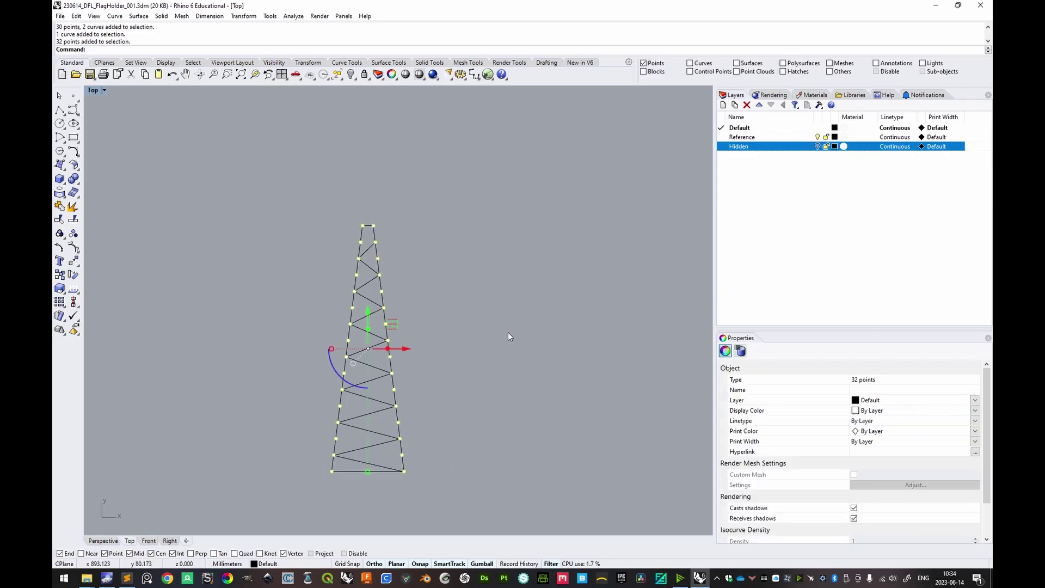
key(Delete)
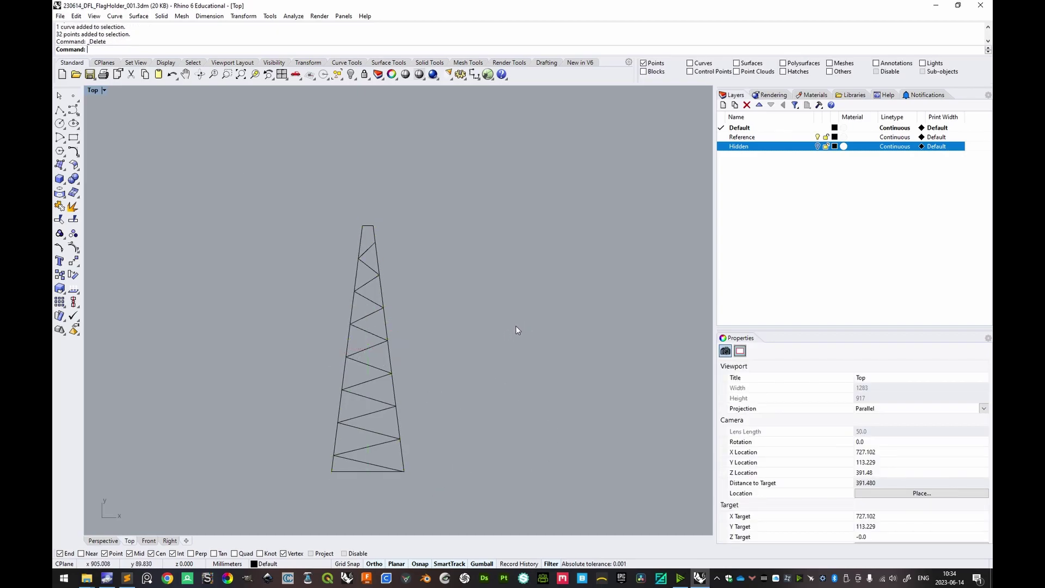
right_click(656, 64)
- Create pipes of radius 4 around the outline curves and the zigzag polyline, with no caps
right_drag(429, 385, 456, 318)
scroll(434, 343, up, 2)
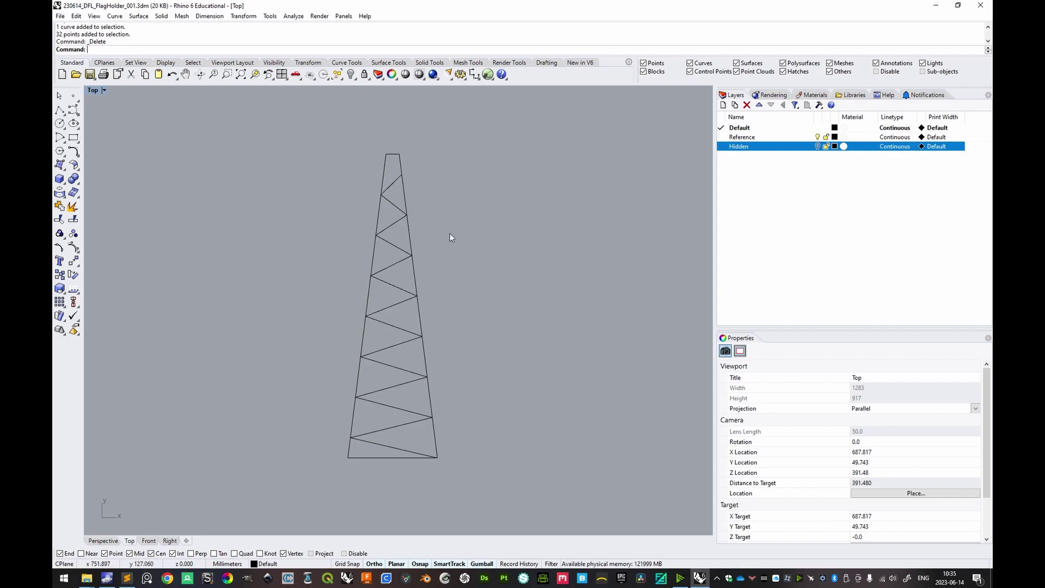
drag(284, 132, 497, 495)
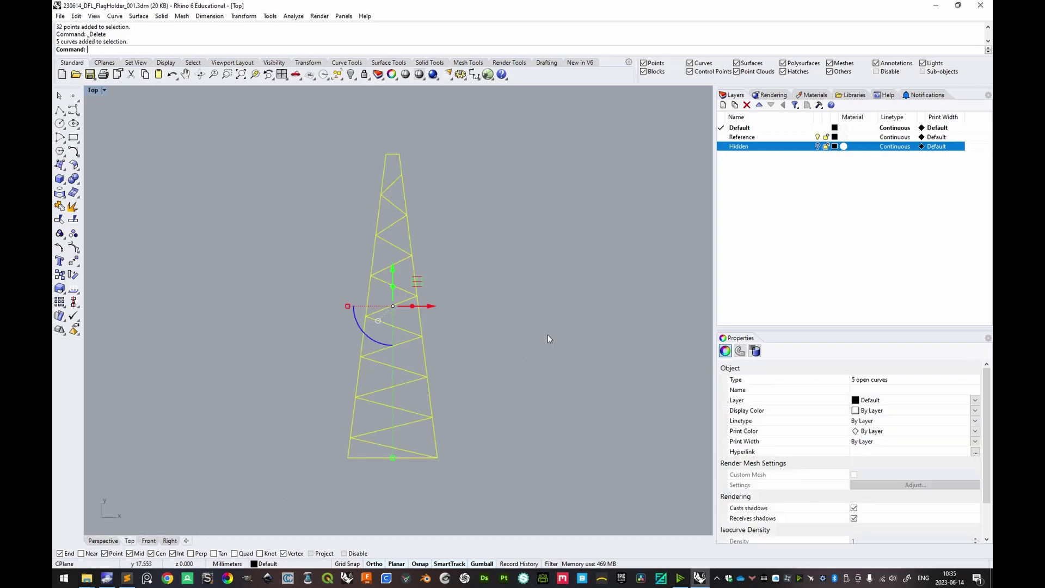
text(pipe)
key(Return)
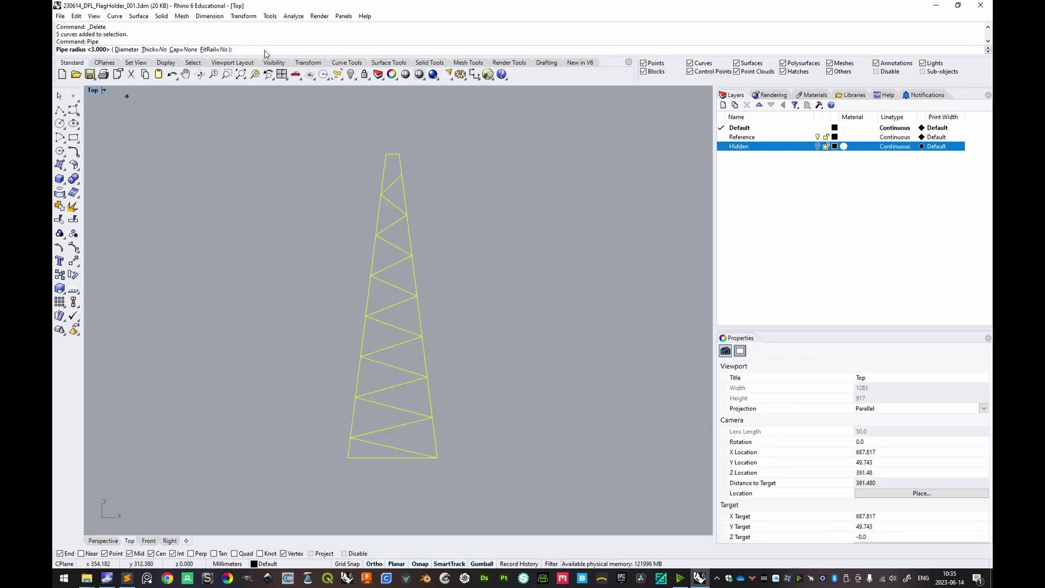
text(4)
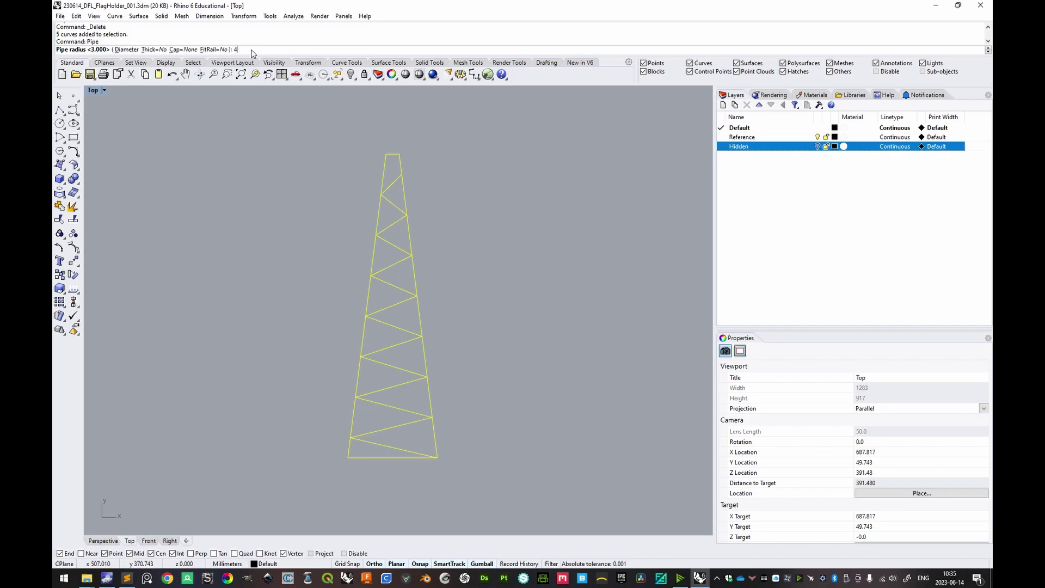
key(Return)
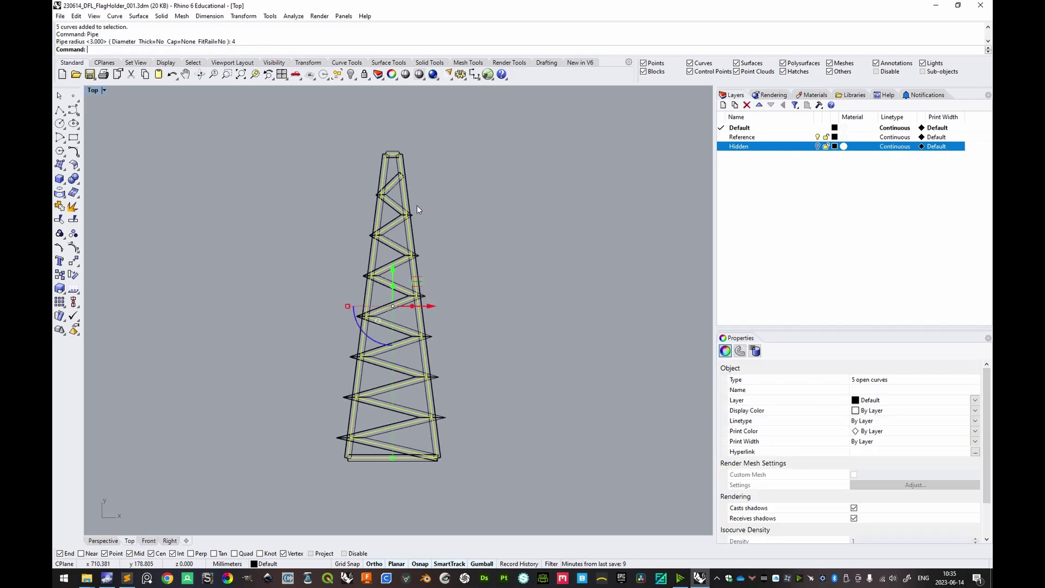
- Examine the piped truss in the Top and Perspective views, including where the zigzag pipe overshoots the side pipes
scroll(438, 457, up, 6)
scroll(448, 446, down, 8)
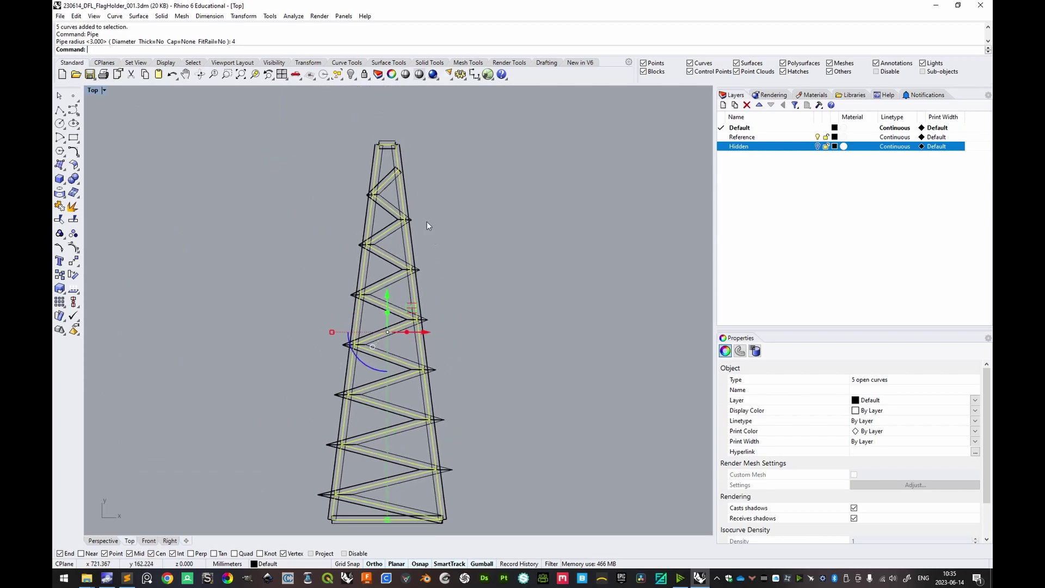
right_drag(481, 388, 480, 339)
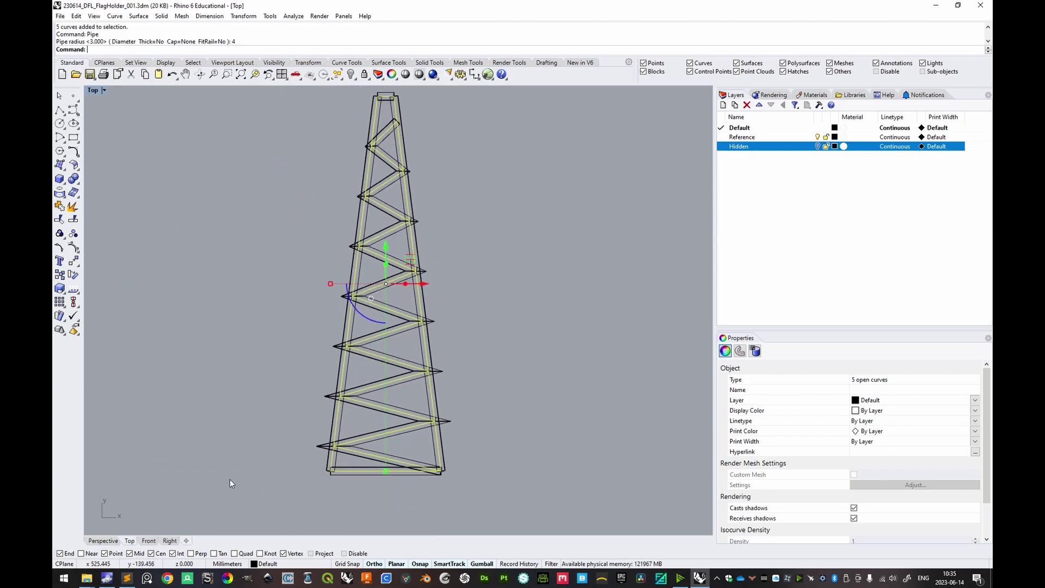
click(111, 542)
scroll(479, 348, up, 8)
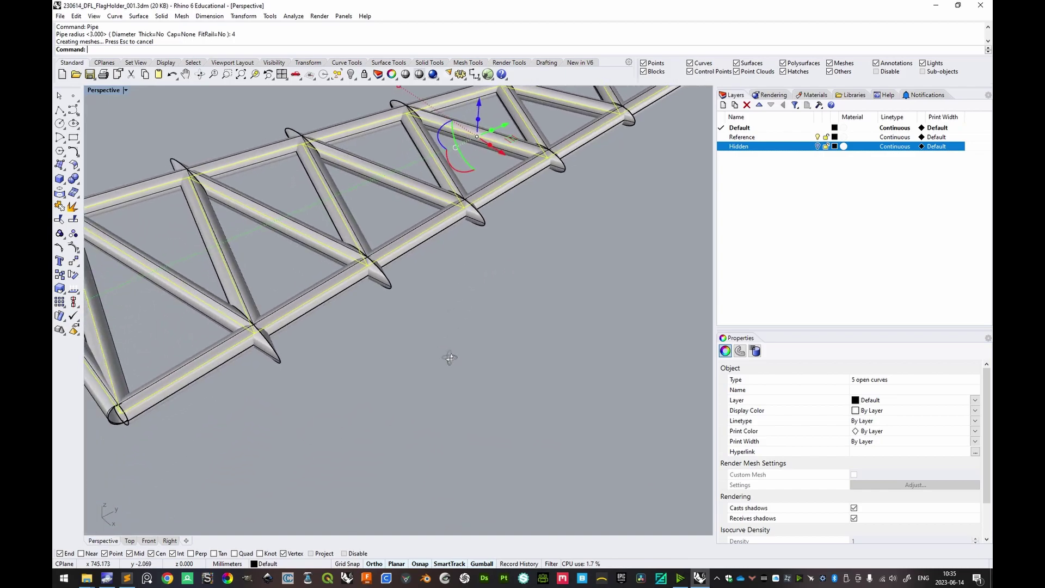
right_drag(449, 318, 443, 351)
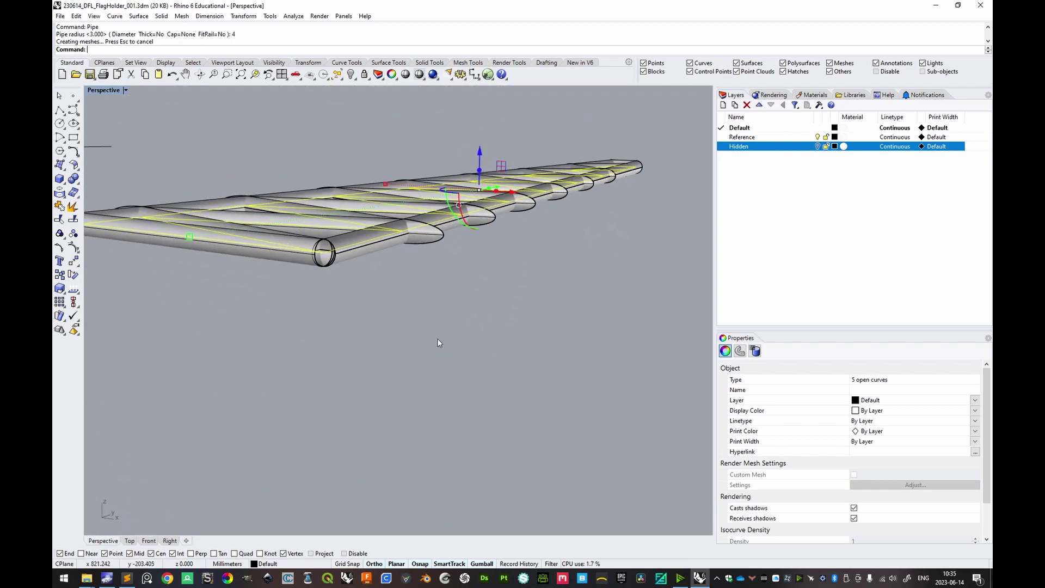
right_drag(611, 188, 655, 162)
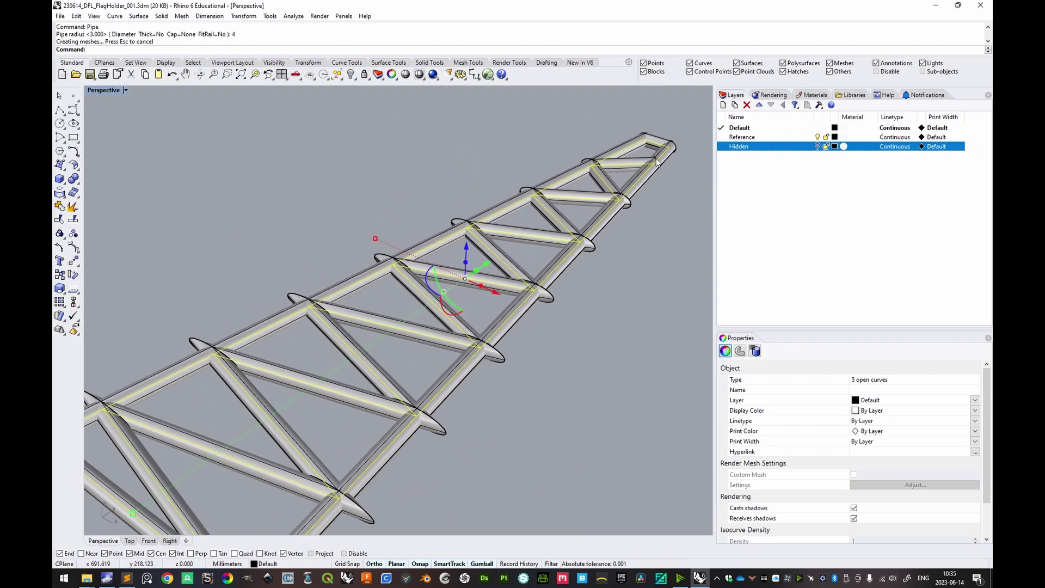
scroll(531, 277, down, 5)
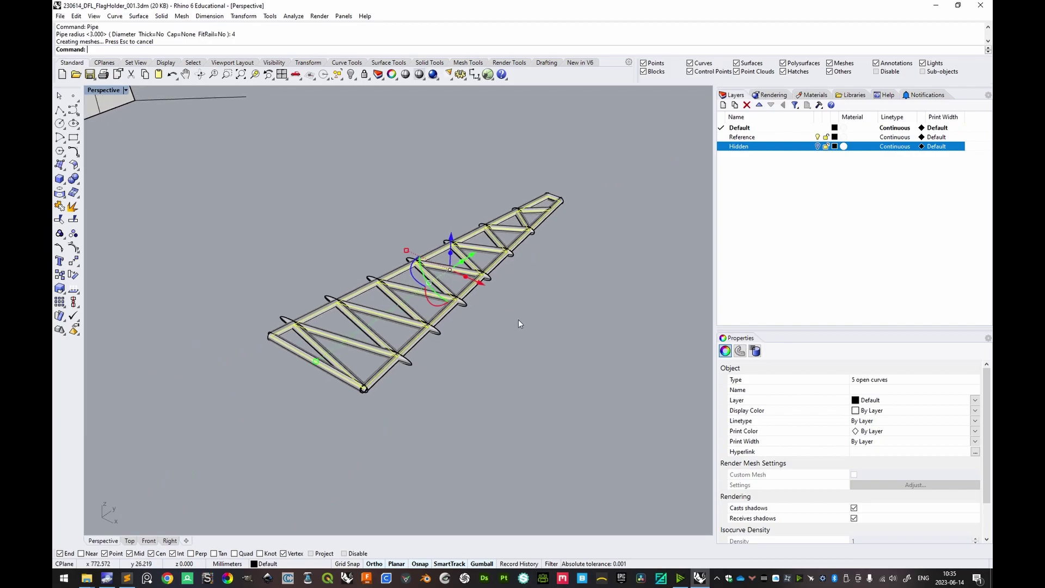
click(130, 541)
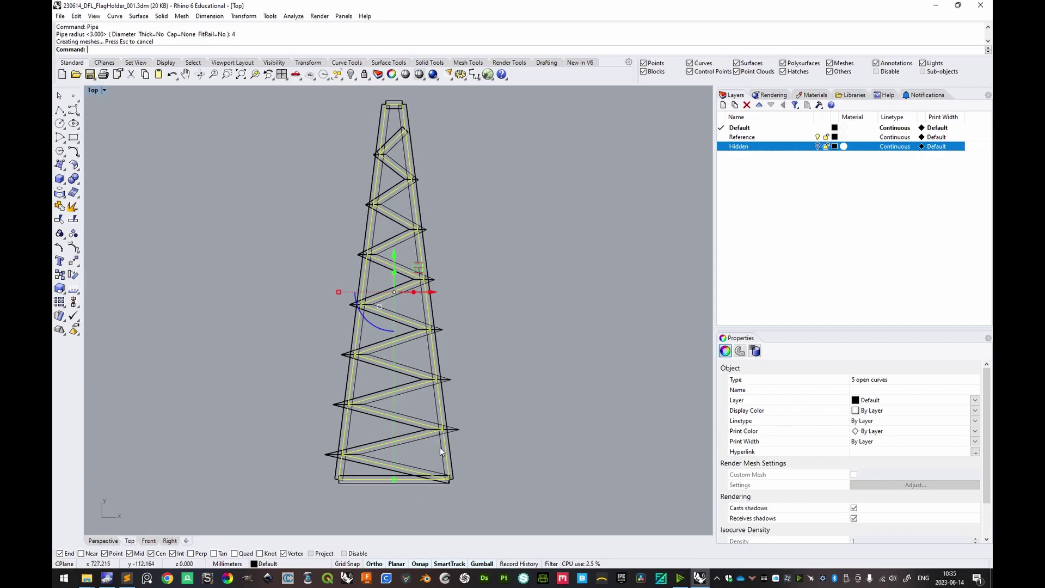
- Group the still-selected outline curves and zigzag polyline
right_drag(459, 178, 457, 188)
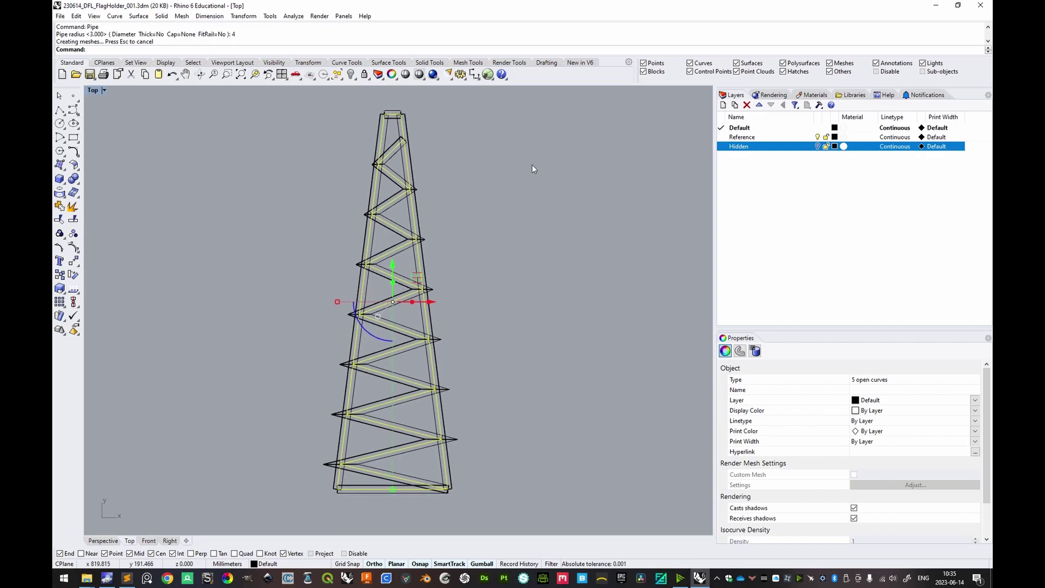
mouse_move(501, 233)
right_down()
mouse_move(495, 221)
mouse_move(502, 230)
right_up()
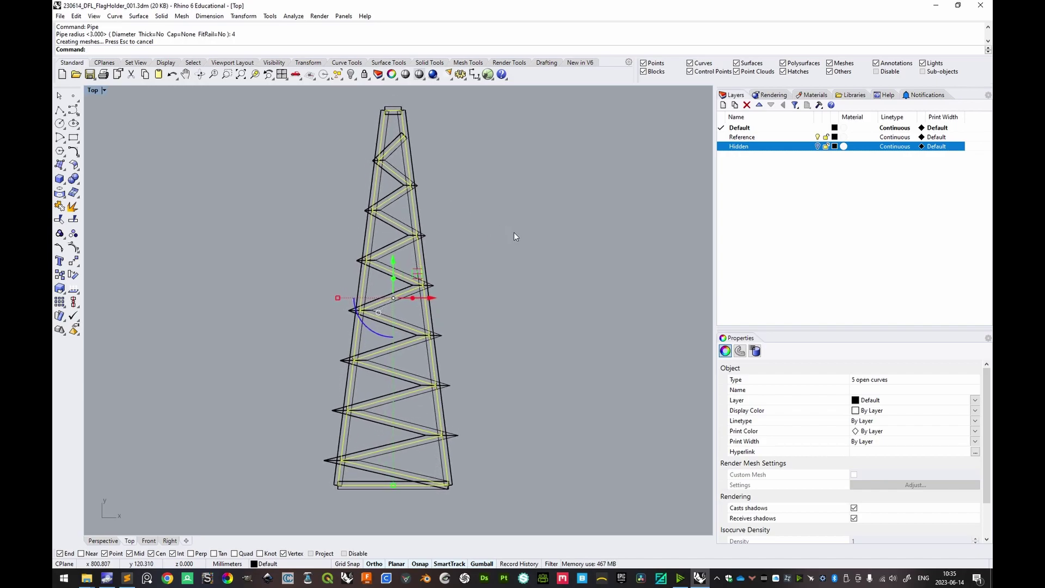
key(ctrl+g)
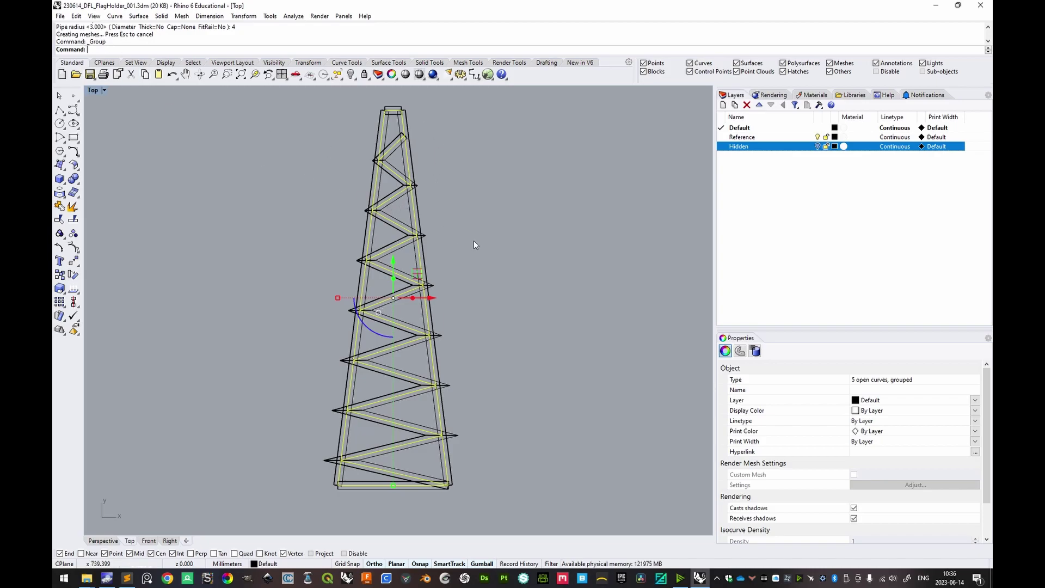
- Select the grouped centreline curves from among the overlapping pipes and hide them
click(471, 205)
scroll(403, 158, up, 5)
click(416, 158)
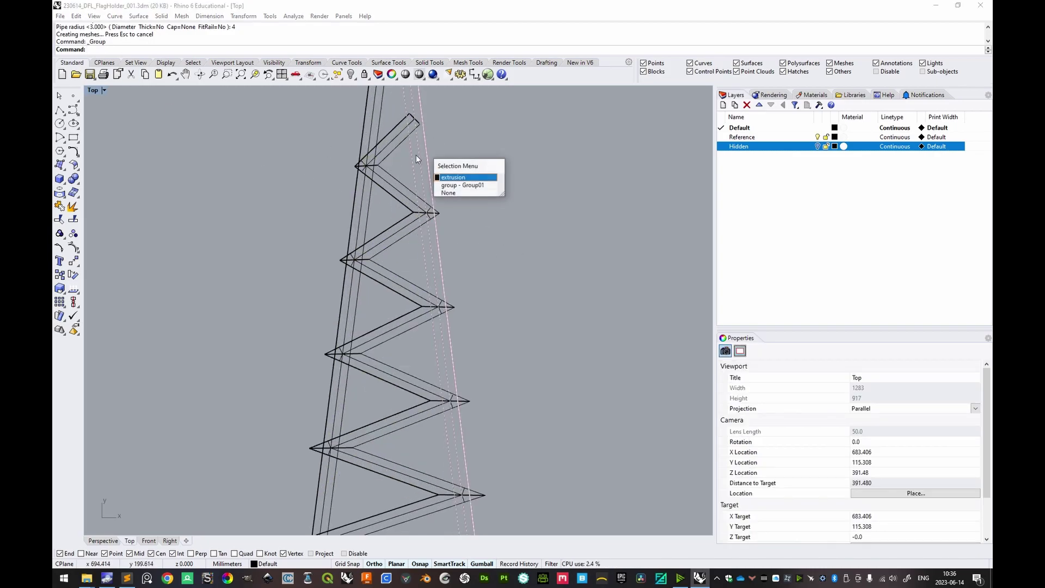
click(460, 186)
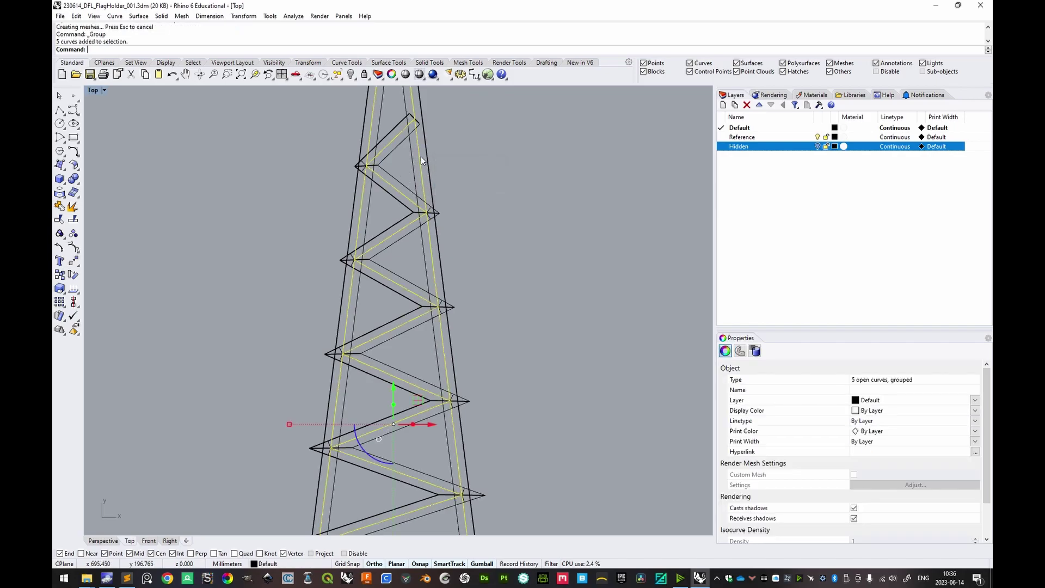
scroll(420, 154, down, 3)
scroll(430, 158, up, 3)
scroll(459, 171, down, 3)
scroll(400, 189, down, 1)
scroll(406, 191, up, 3)
right_drag(413, 195, 481, 211)
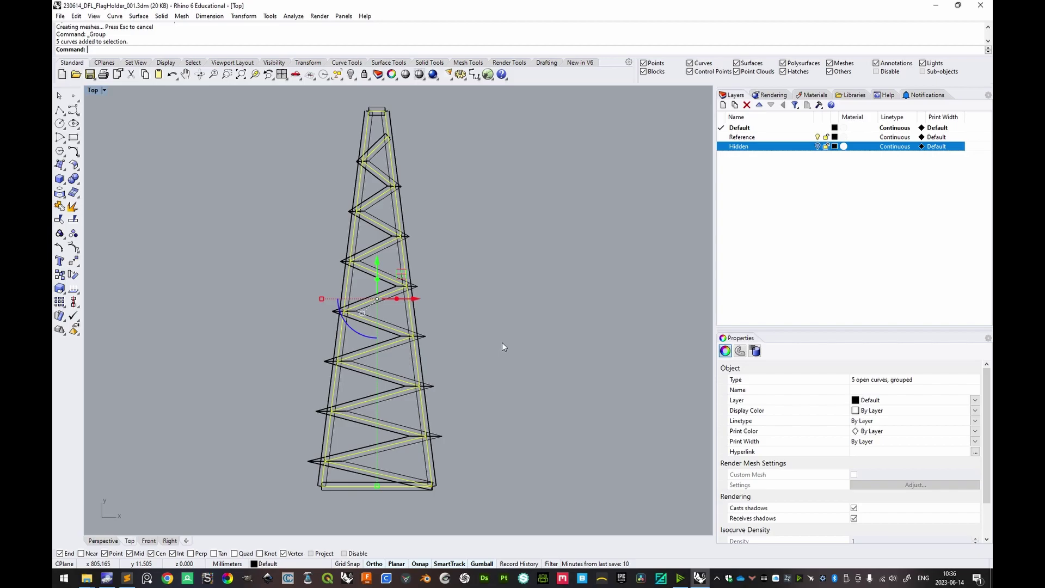
key(ctrl+h)
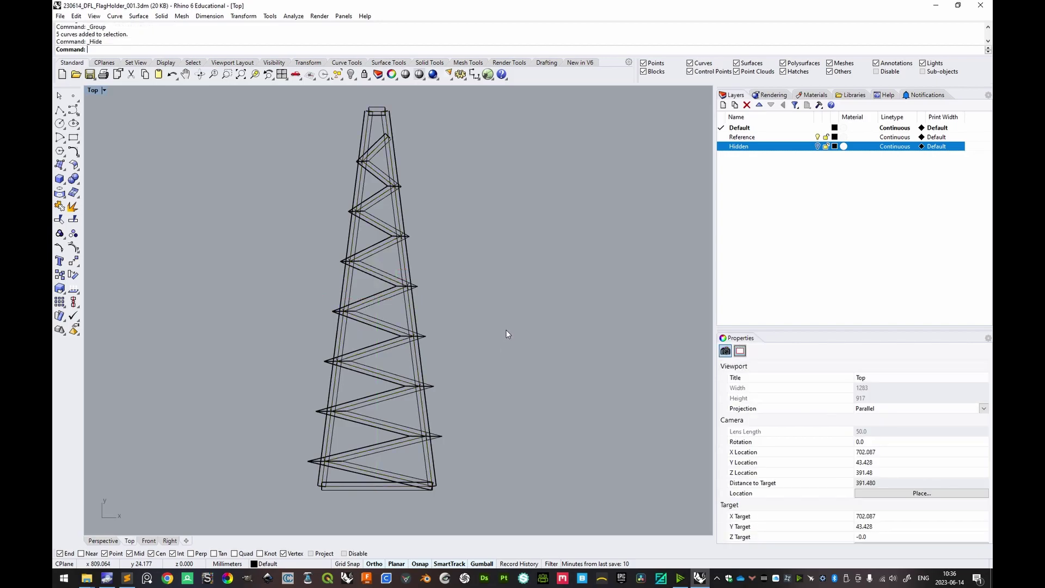
- Group all the pipes of the truss and clear the selection
drag(264, 90, 505, 508)
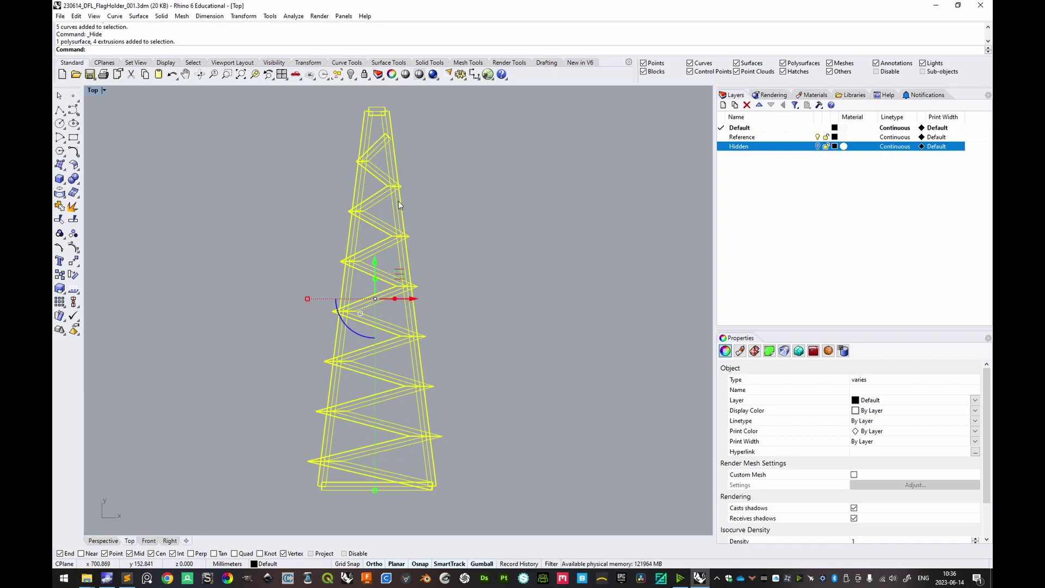
key(ctrl+g)
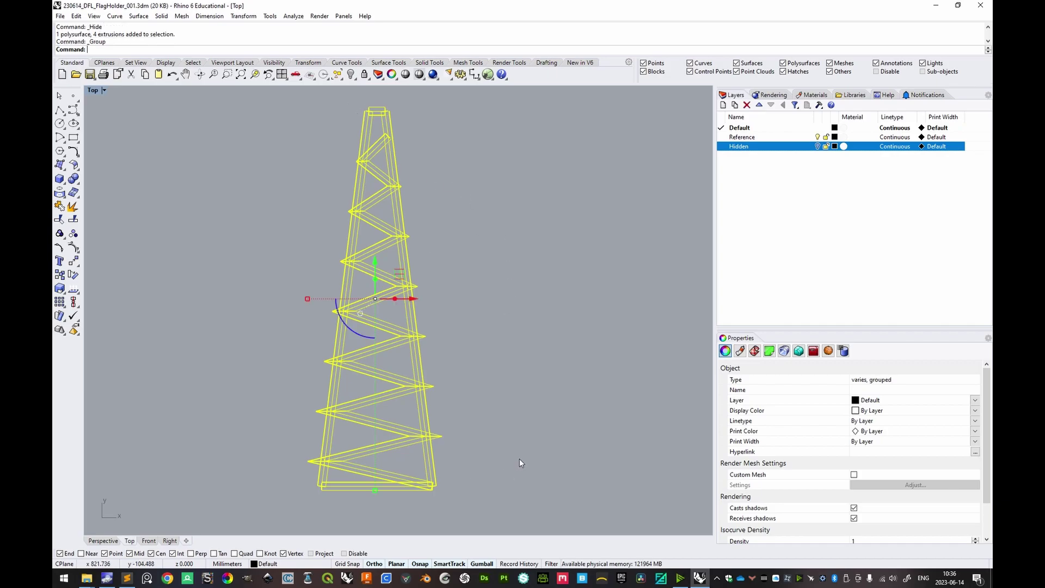
click(511, 259)
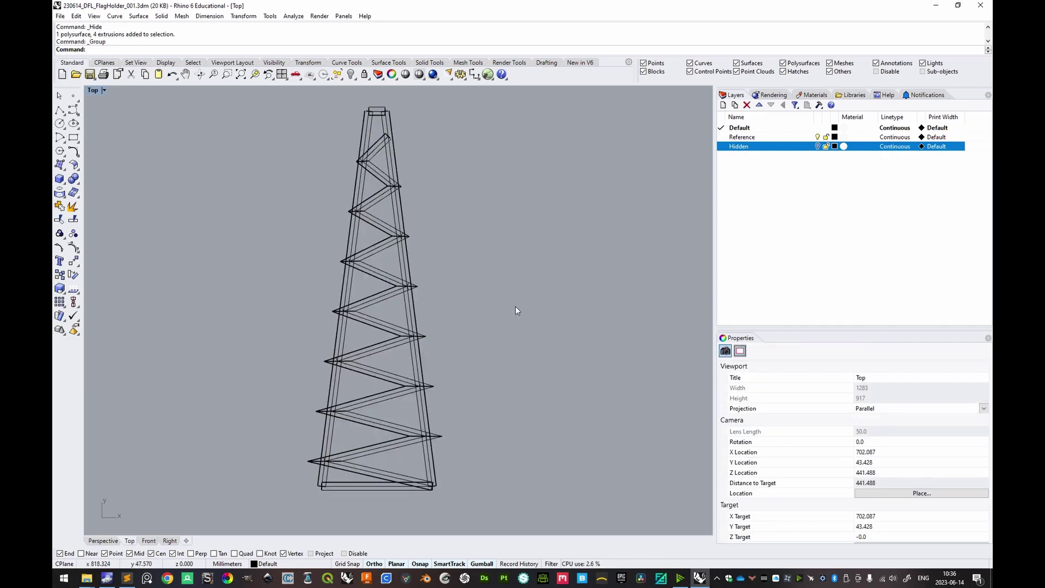
- Show the hidden group of centreline curves again with ShowSelected
key(ctrl+shift+h)
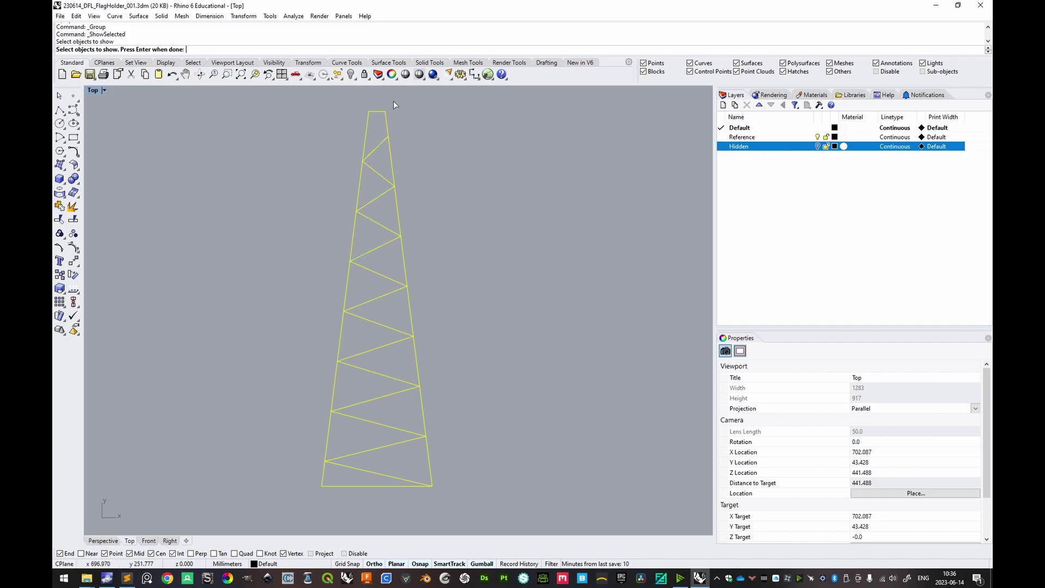
click(337, 363)
key(Return)
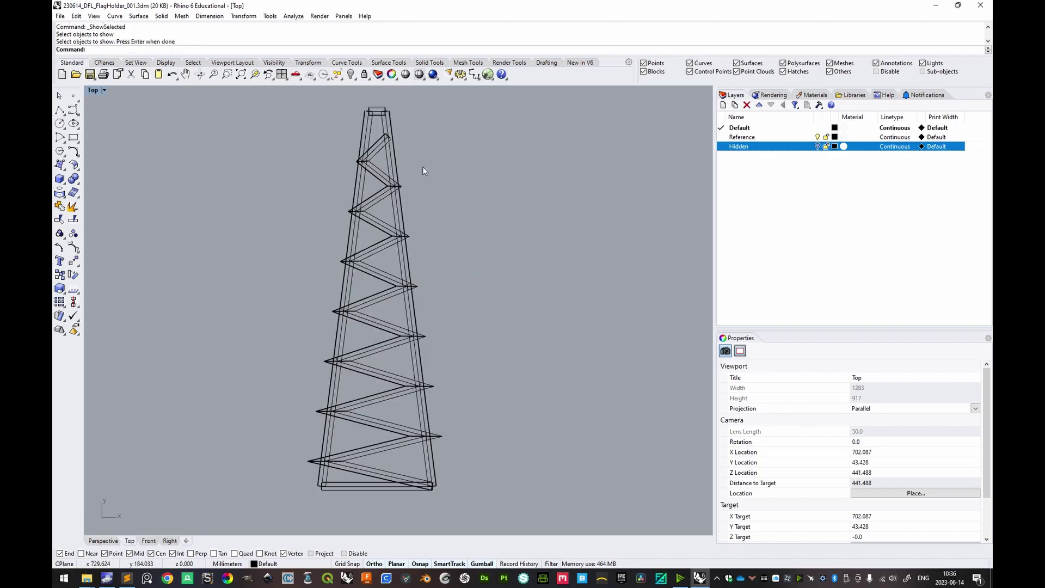
- Check at the truss's narrow end that the pipe group and the curve group can be selected separately
click(390, 116)
scroll(409, 132, up, 5)
right_drag(380, 133, 477, 256)
scroll(441, 222, up, 3)
click(442, 223)
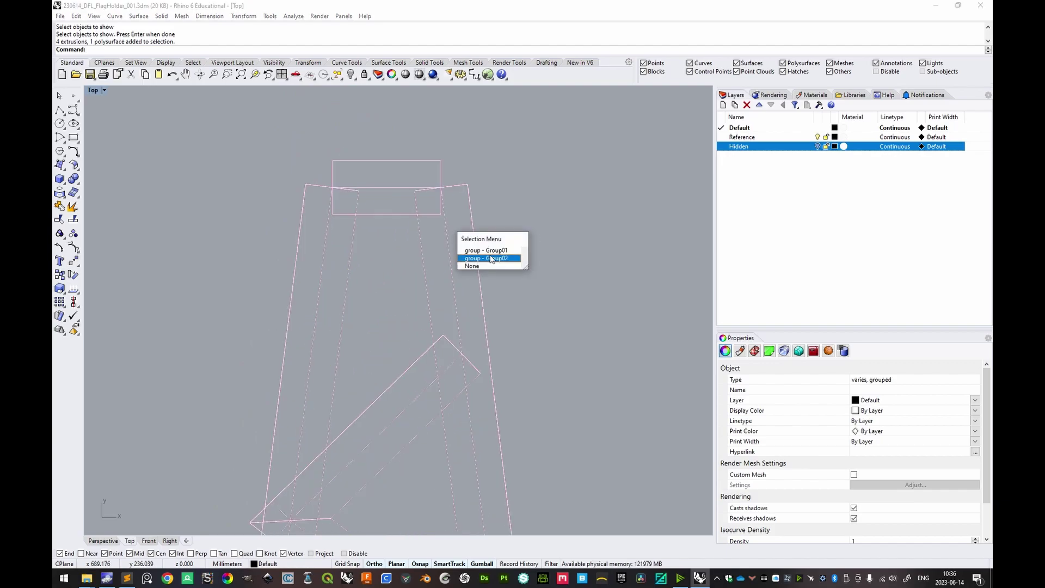
scroll(469, 243, down, 10)
right_drag(493, 296, 461, 205)
right_drag(491, 276, 470, 260)
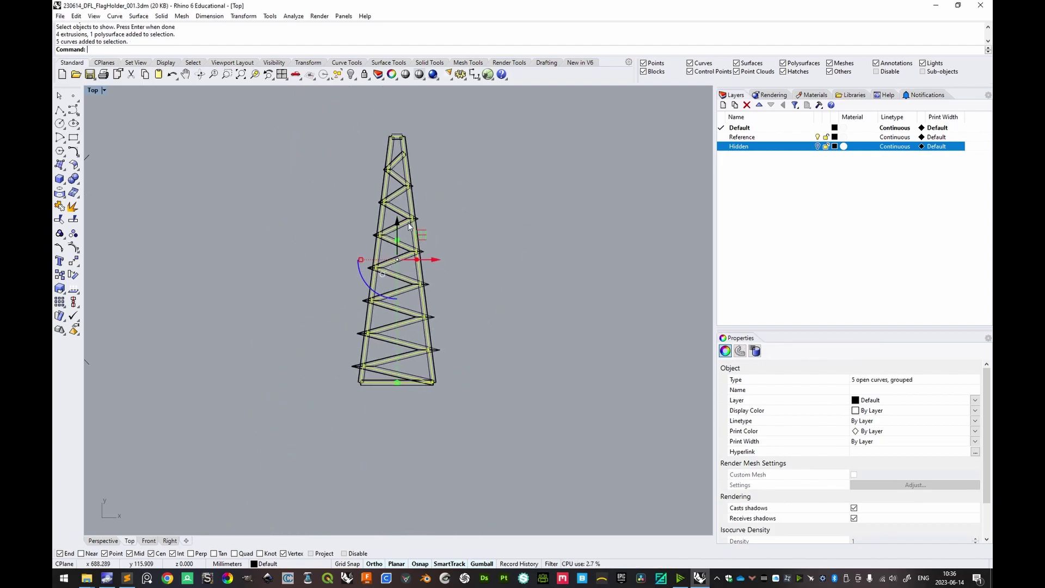
click(454, 221)
- Create a rectangular plane enclosing the whole truss with a margin on every side, and inspect it in Perspective
right_drag(453, 220, 441, 253)
text(Plane)
key(Return)
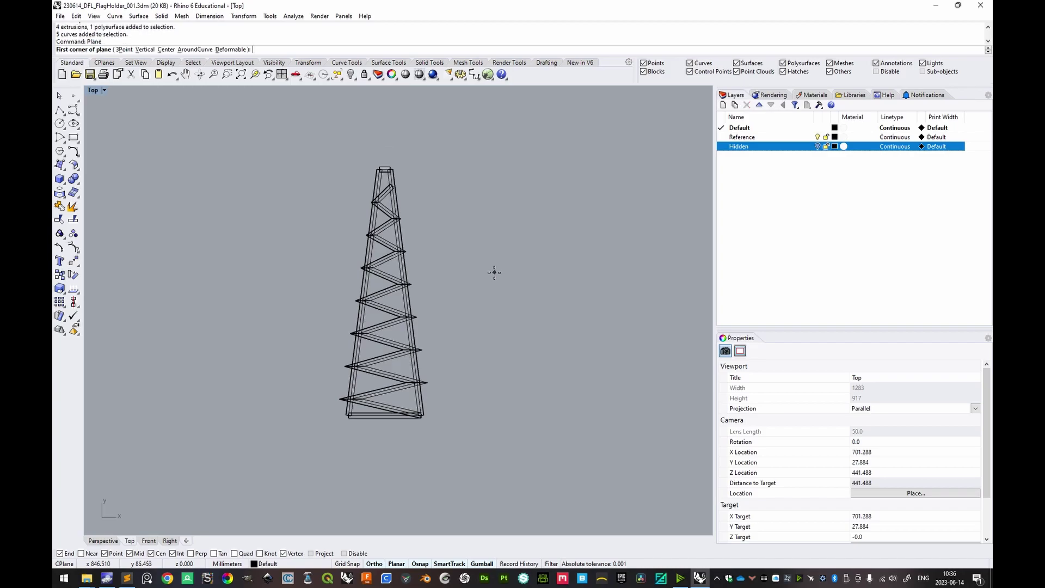
click(319, 459)
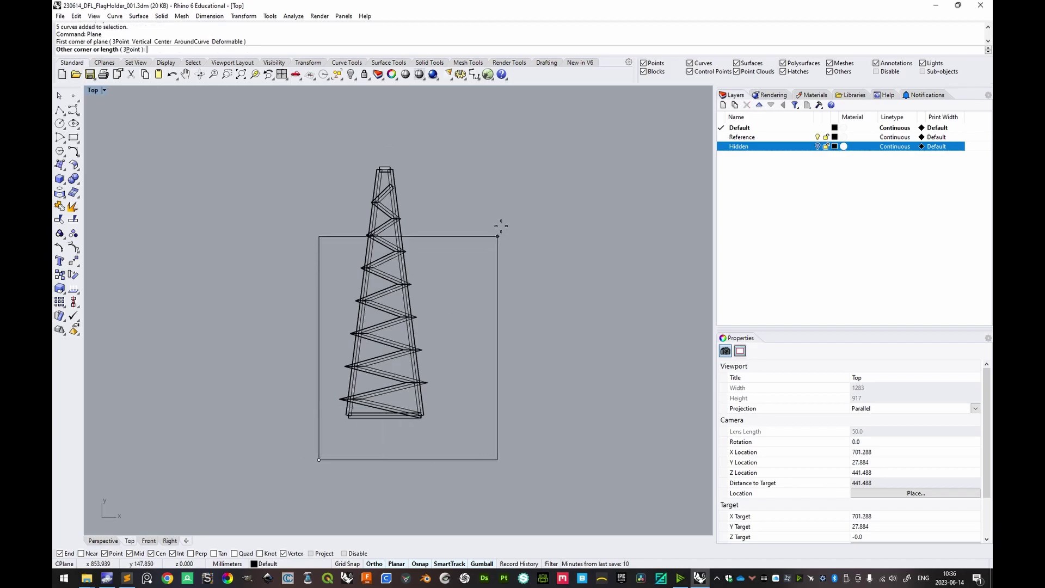
click(475, 138)
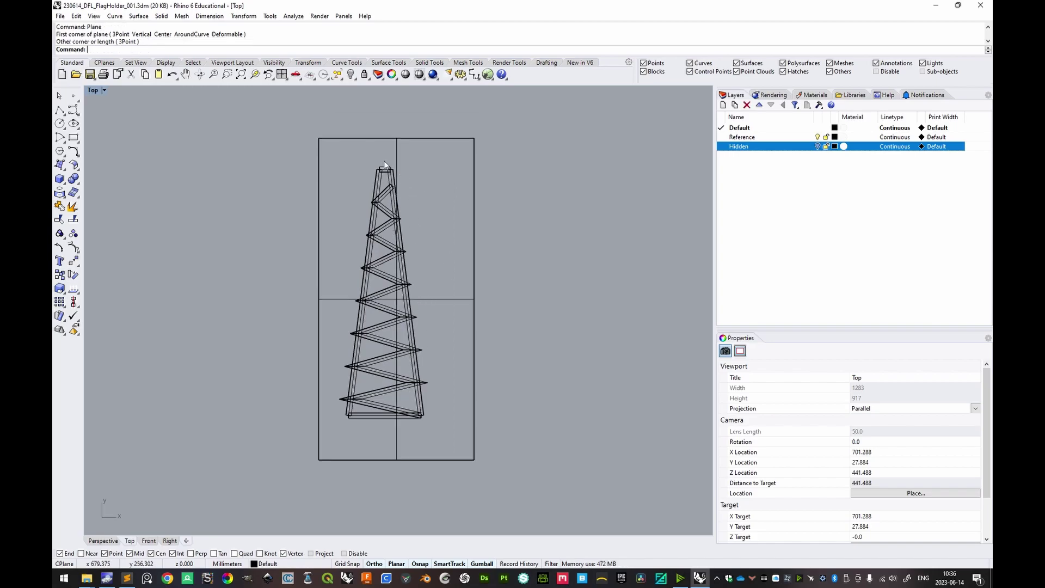
scroll(399, 304, up, 2)
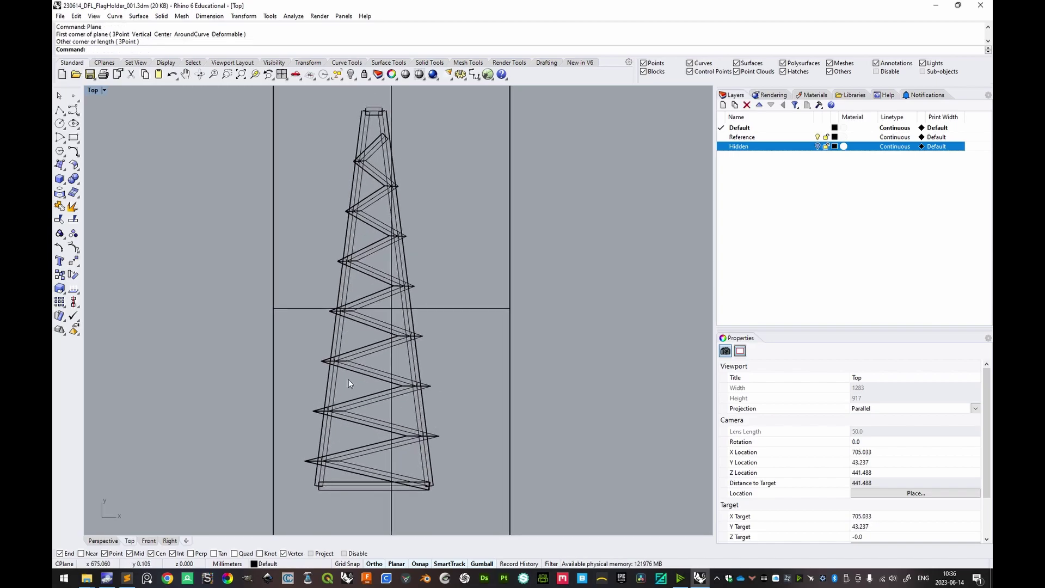
click(115, 542)
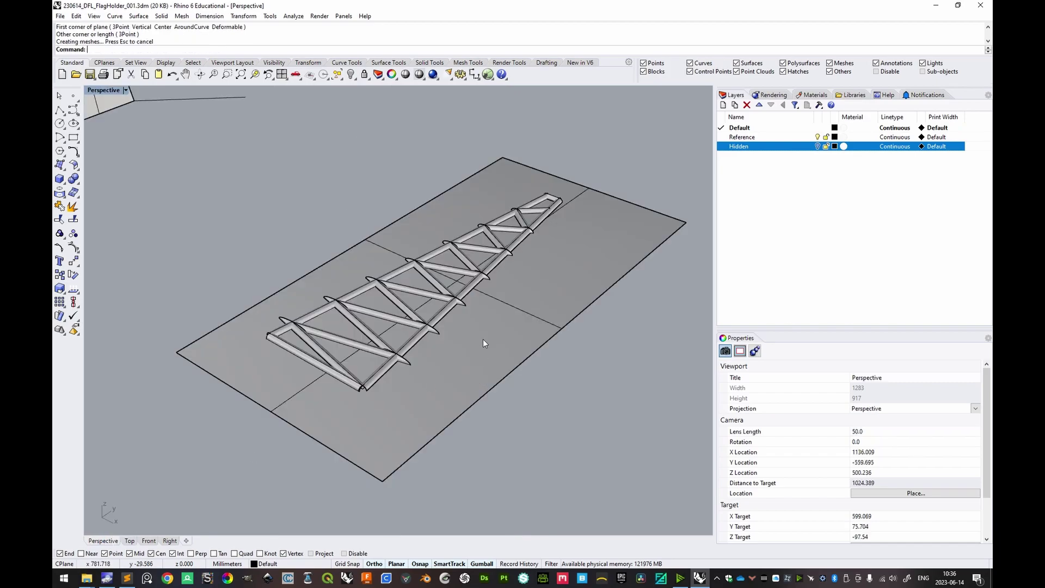
right_drag(451, 374, 487, 359)
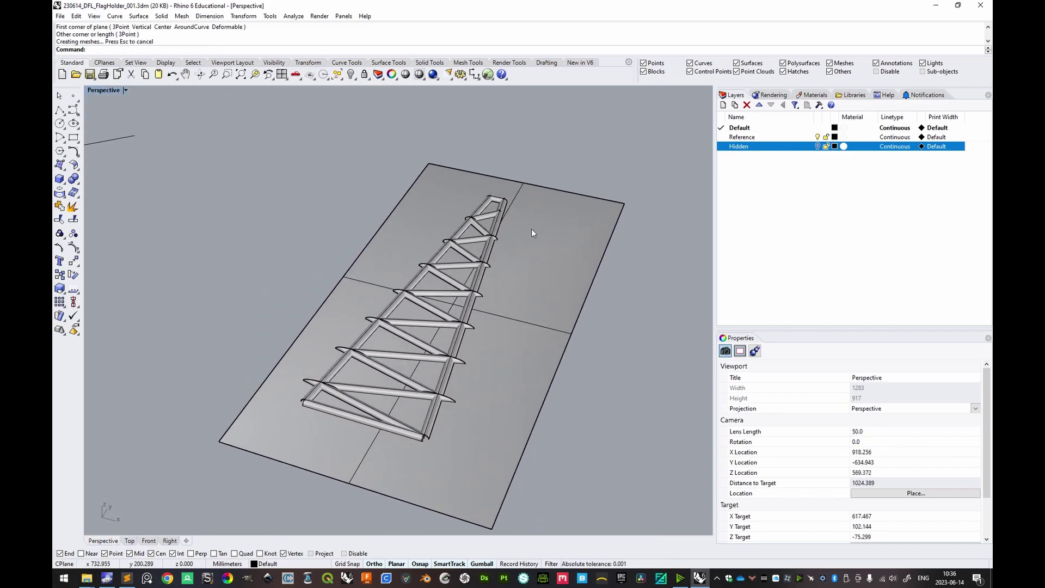
- Split the rectangular plane with the truss's pipe group as cutting objects
click(561, 226)
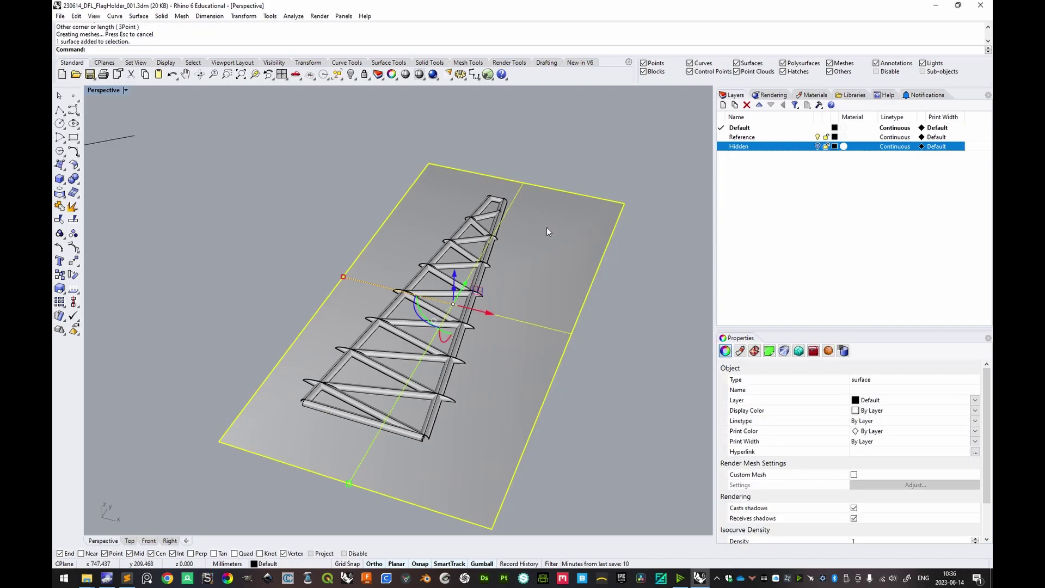
key(ctrl+shift+s)
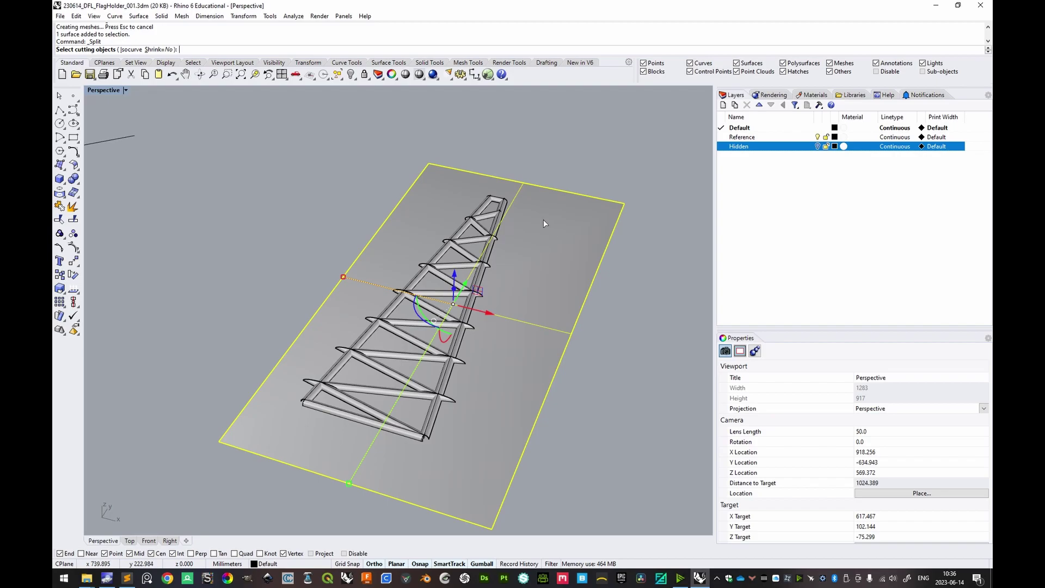
scroll(507, 205, up, 4)
click(499, 215)
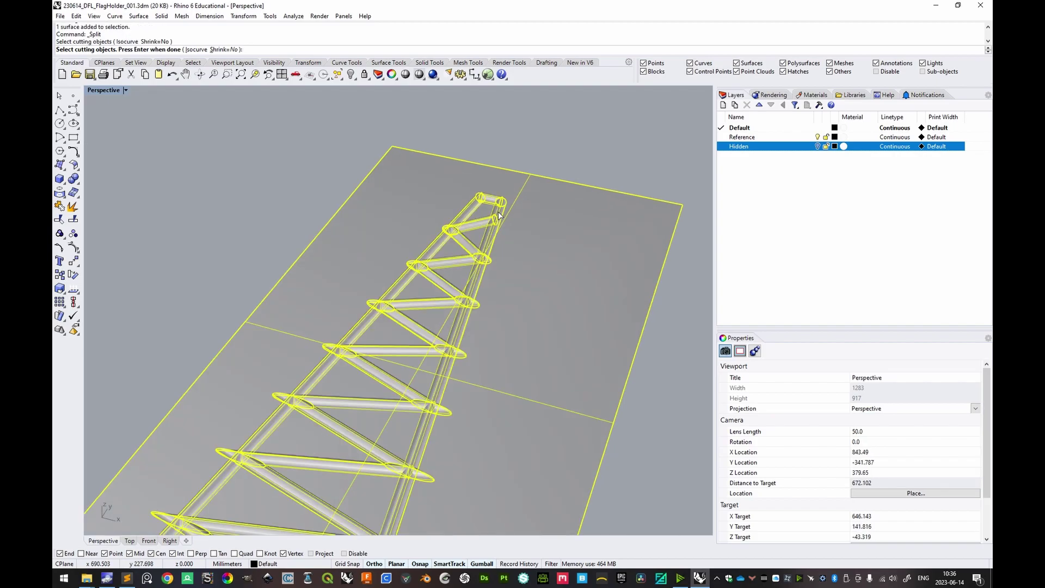
scroll(499, 215, down, 5)
key(Return)
- Take the infill pieces between the truss members out of the selection and delete the remaining split pieces of the plane
scroll(508, 308, up, 10)
right_drag(502, 178, 507, 203)
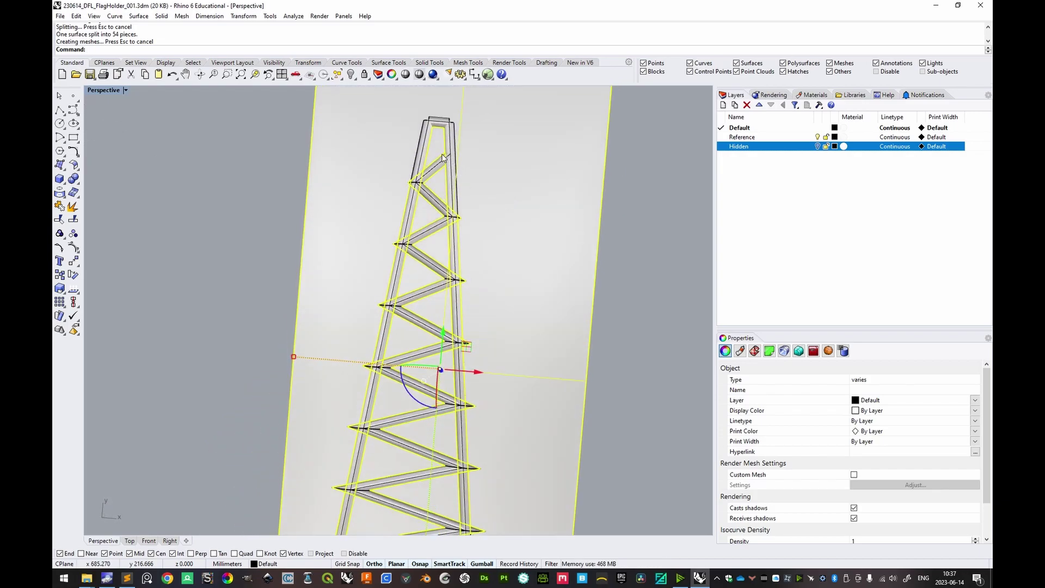
scroll(441, 152, up, 2)
right_drag(440, 150, 438, 127)
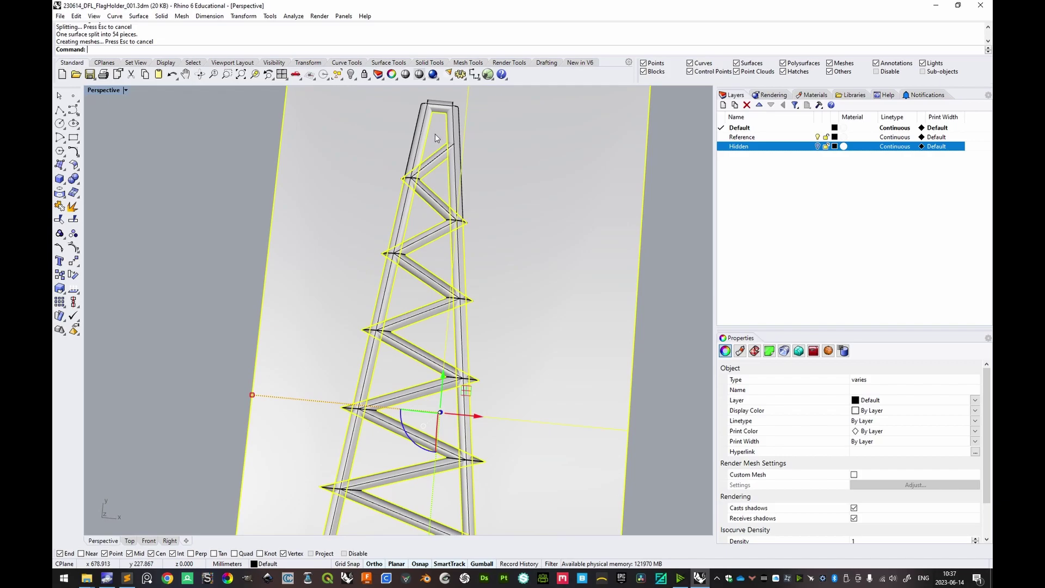
right_drag(441, 204, 435, 161)
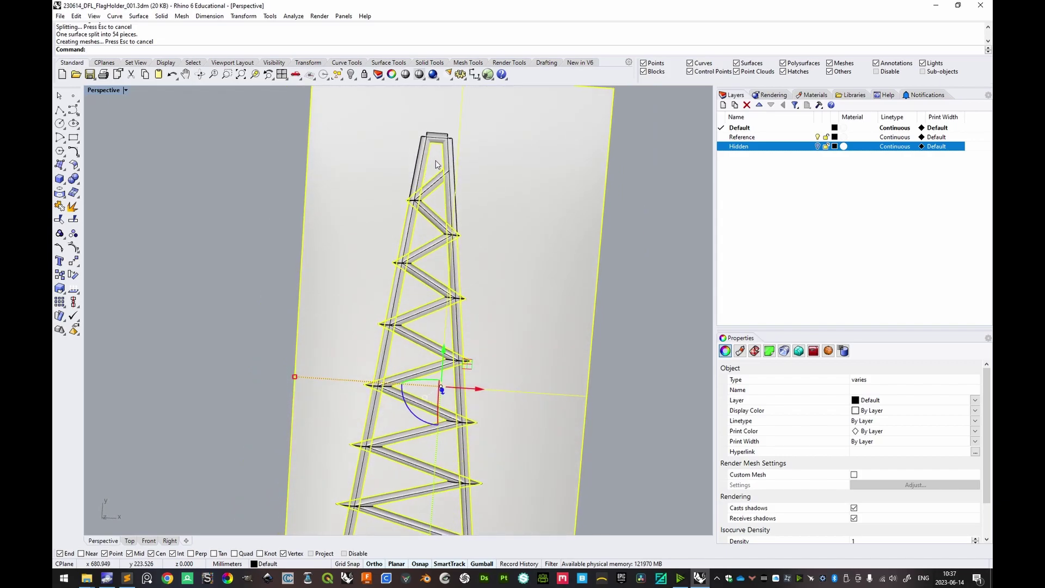
ctrl+click(437, 173)
ctrl+click(441, 206)
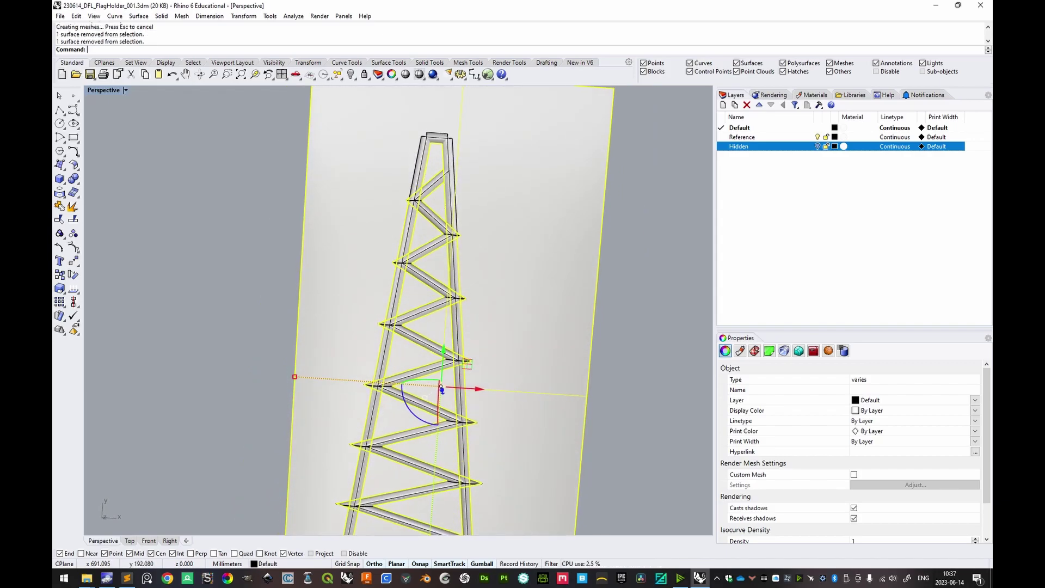
ctrl+click(424, 236)
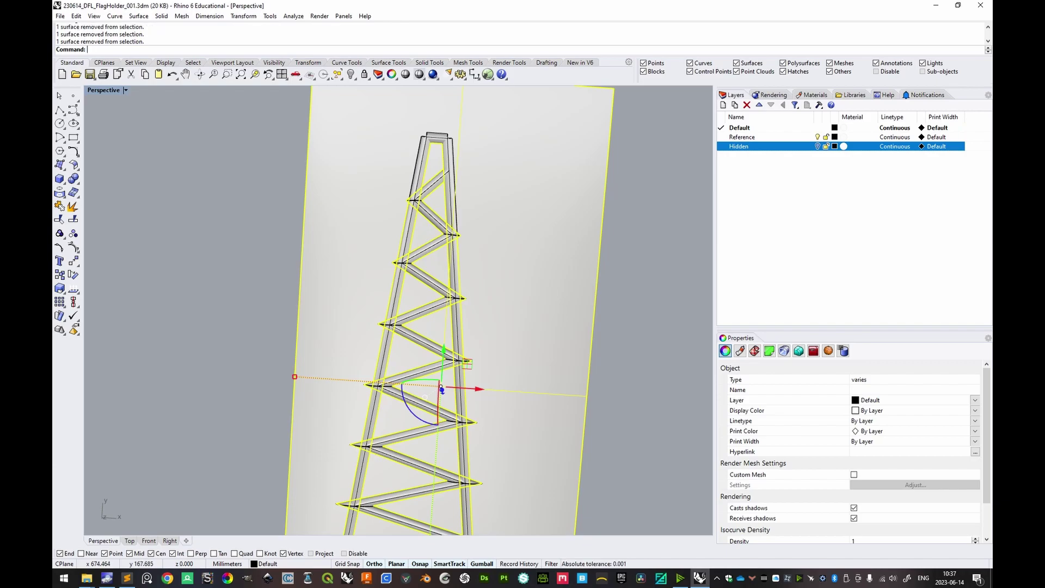
shift+right_drag(482, 306, 487, 239)
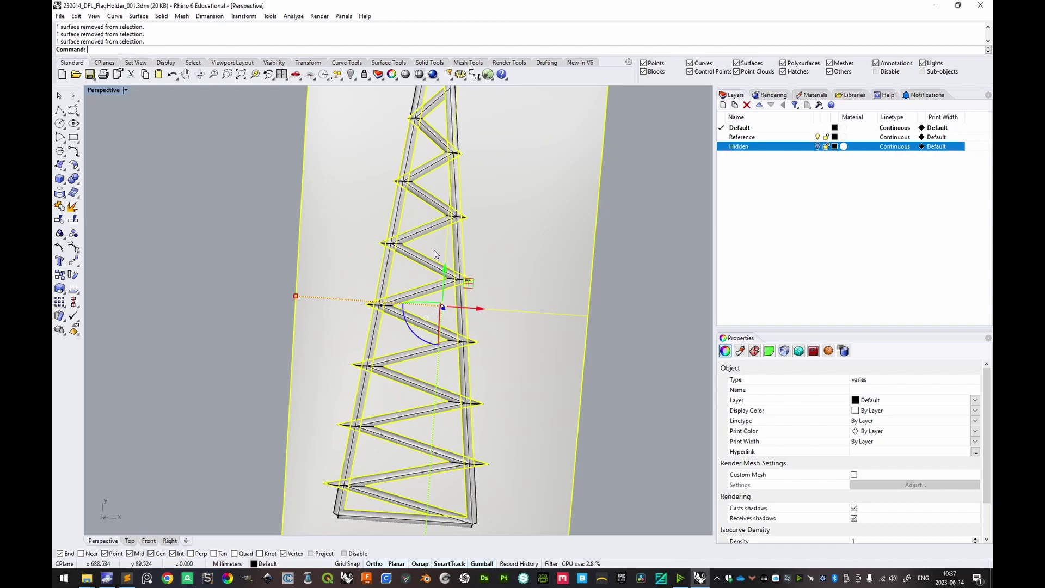
shift+right_drag(500, 272, 493, 187)
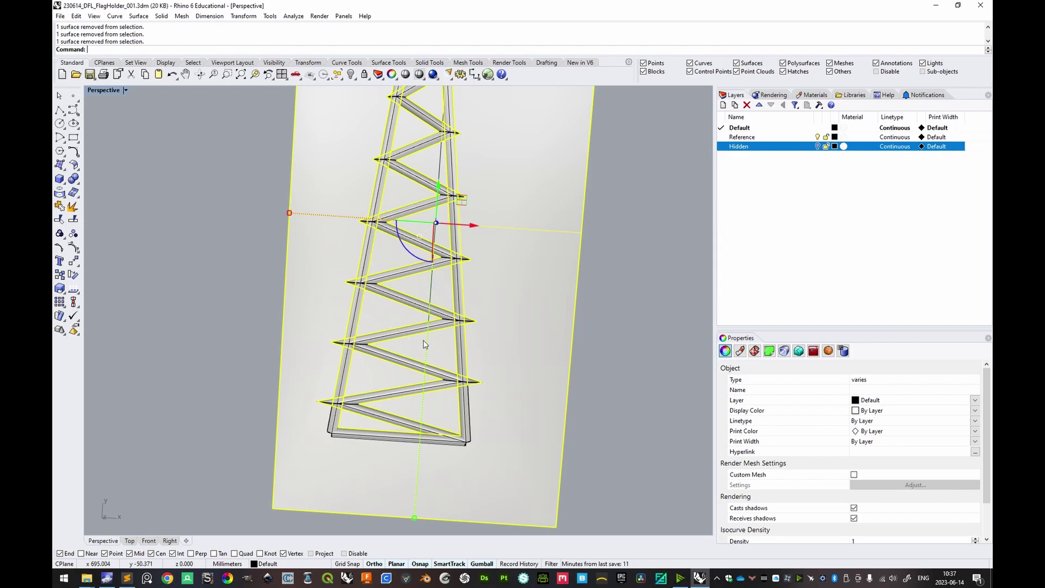
mouse_move(367, 423)
right_down()
mouse_move(532, 367)
mouse_move(521, 306)
mouse_move(508, 329)
right_up()
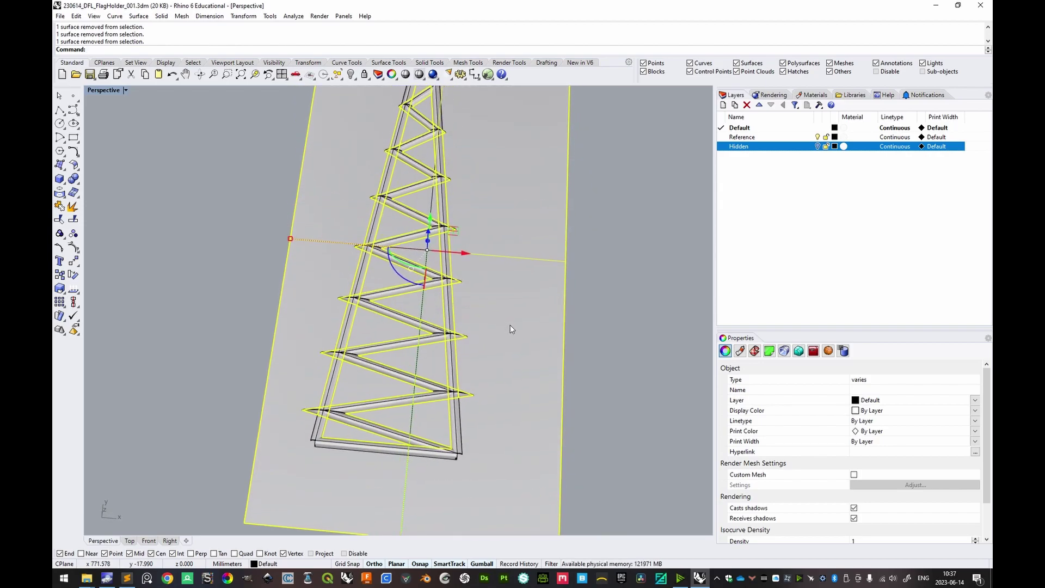
key(Delete)
- Hide the group of truss pipes
right_drag(511, 277, 445, 243)
click(445, 238)
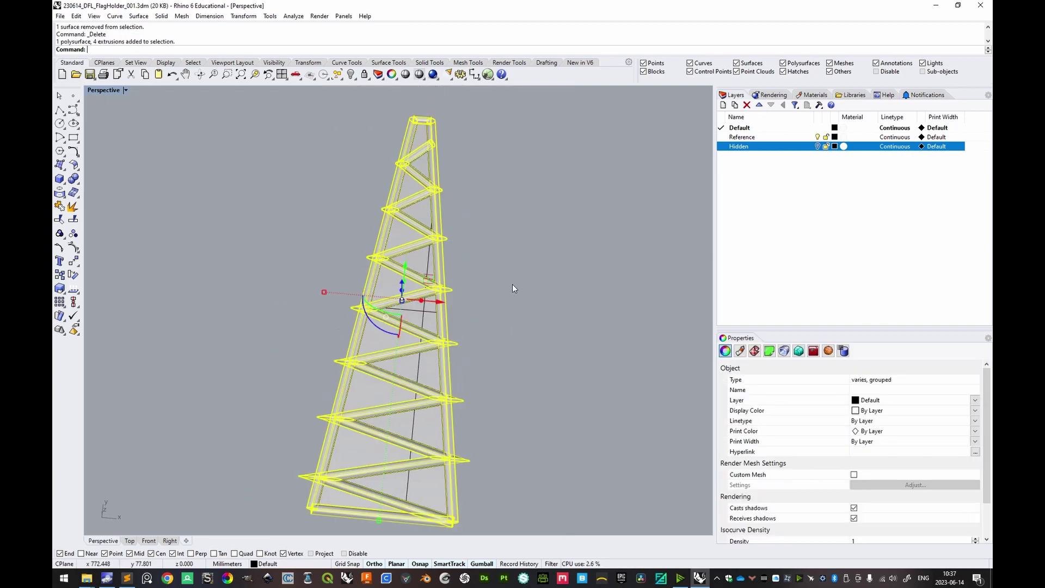
key(ctrl+h)
right_drag(475, 224, 469, 262)
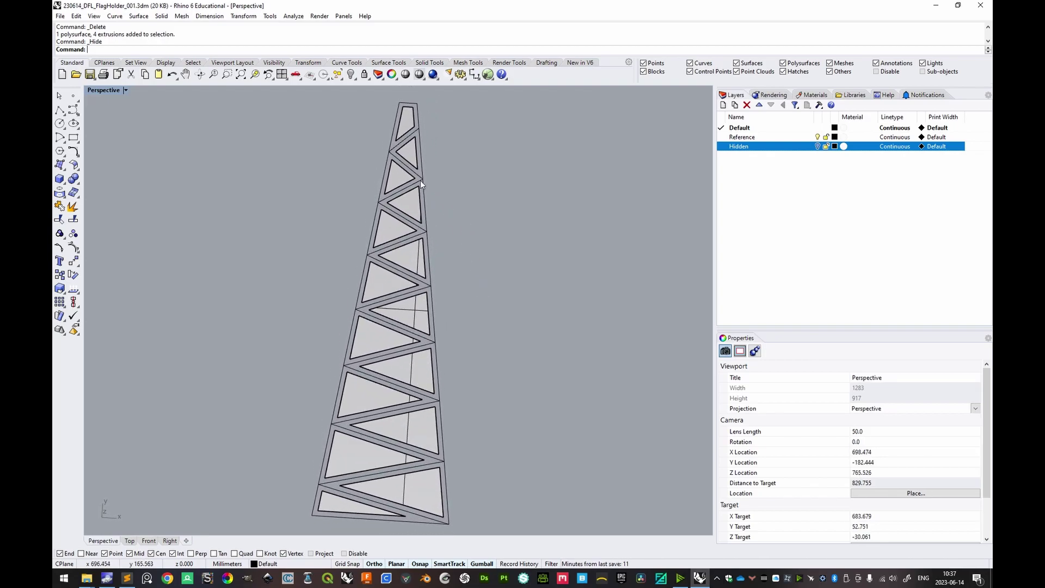
- Ungroup the truss's centreline curves and hide the zigzag curve
click(420, 181)
shift+right_drag(467, 227, 463, 218)
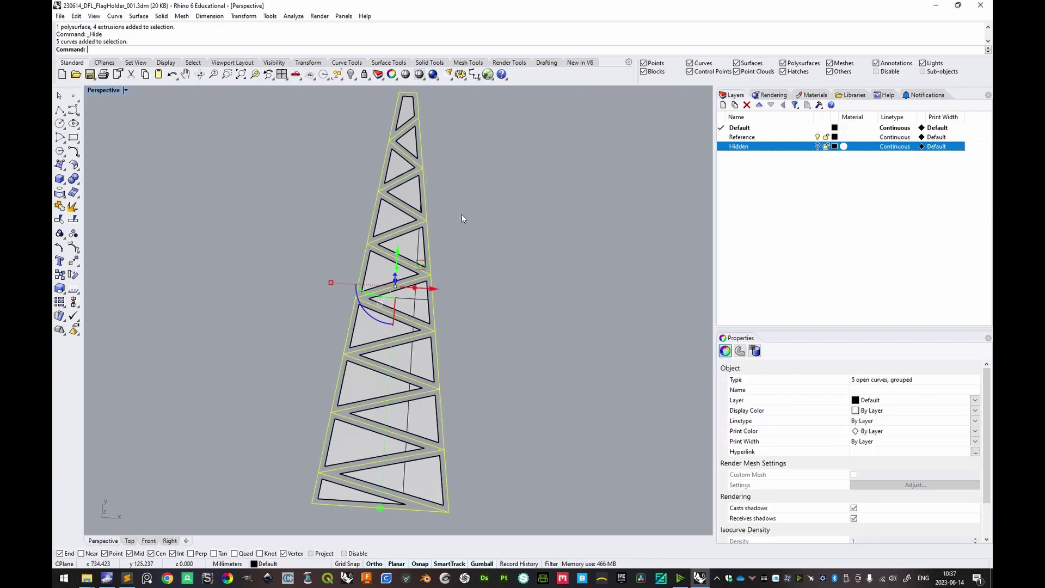
key(ctrl+shift+g)
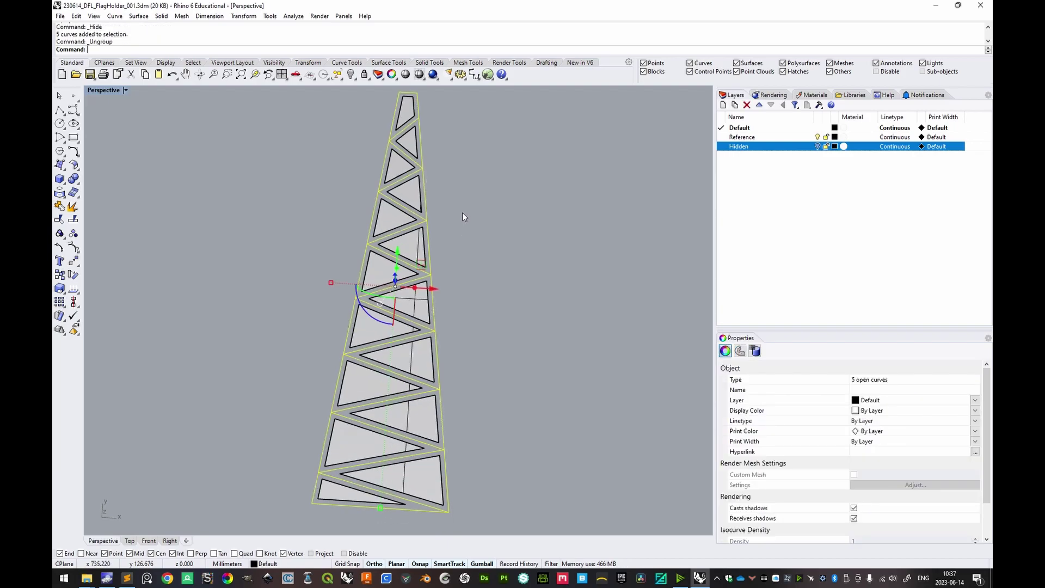
click(419, 162)
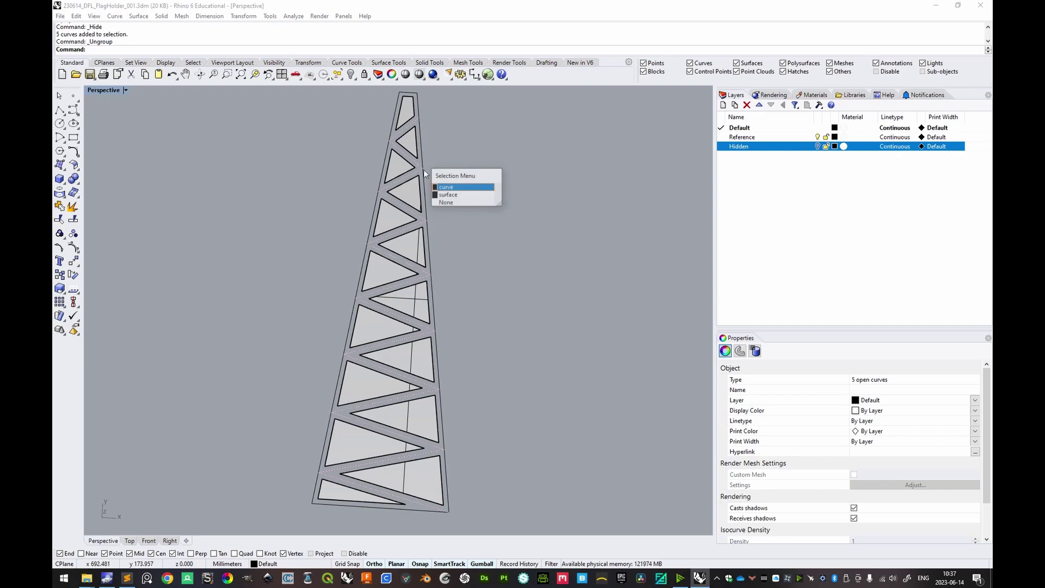
click(457, 189)
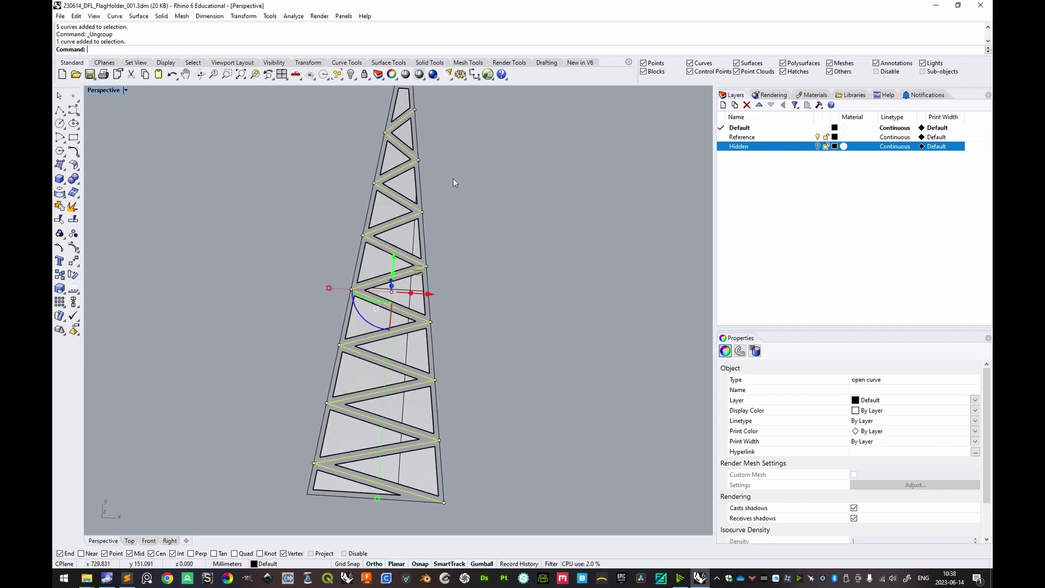
key(ctrl+h)
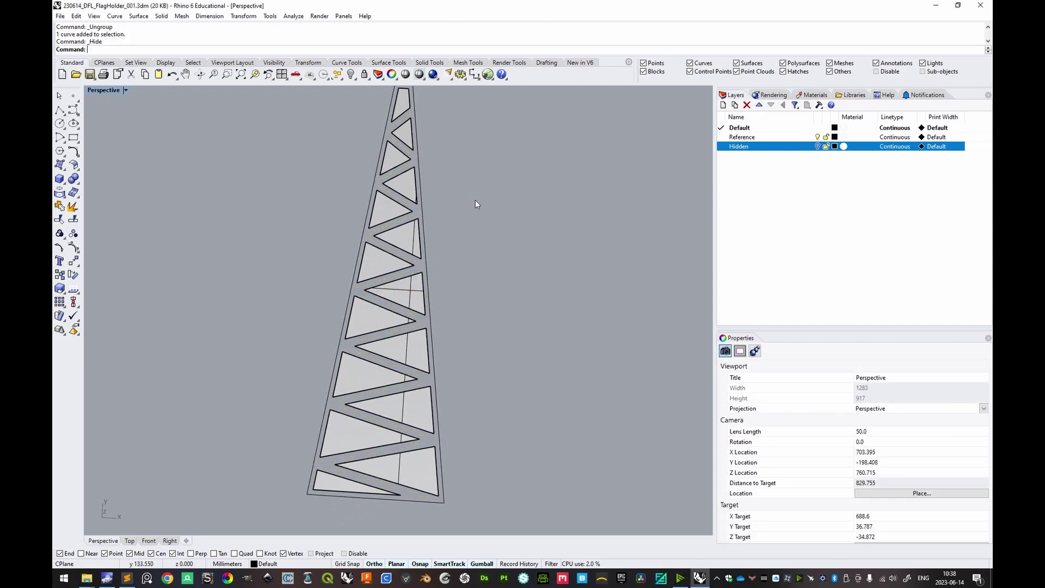
right_drag(473, 196, 470, 190)
scroll(471, 190, down, 3)
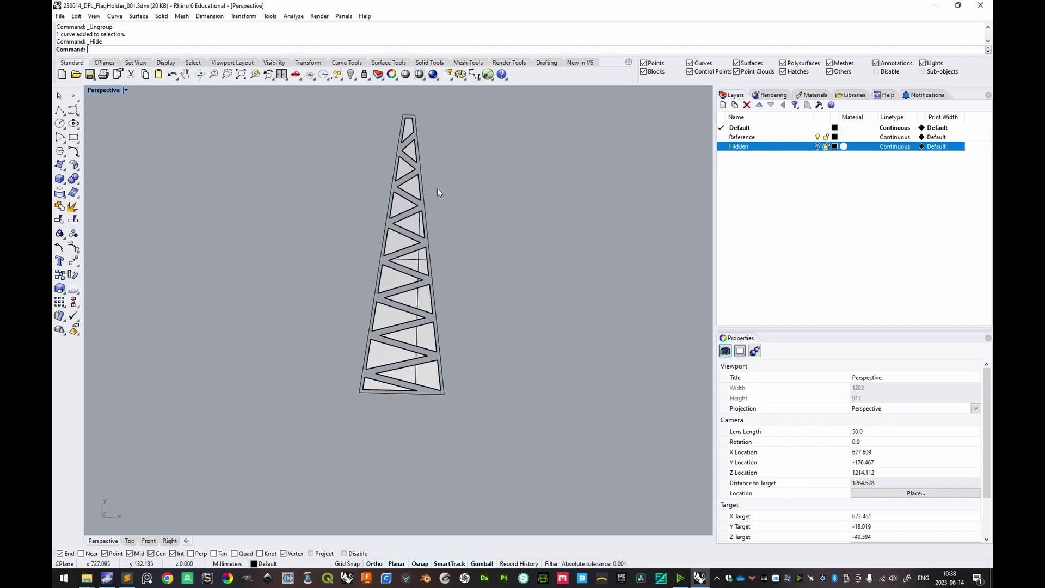
- Select only the 15 infill surfaces, leaving out the outline curve, and duplicate their borders with DupBorder
drag(335, 109, 470, 393)
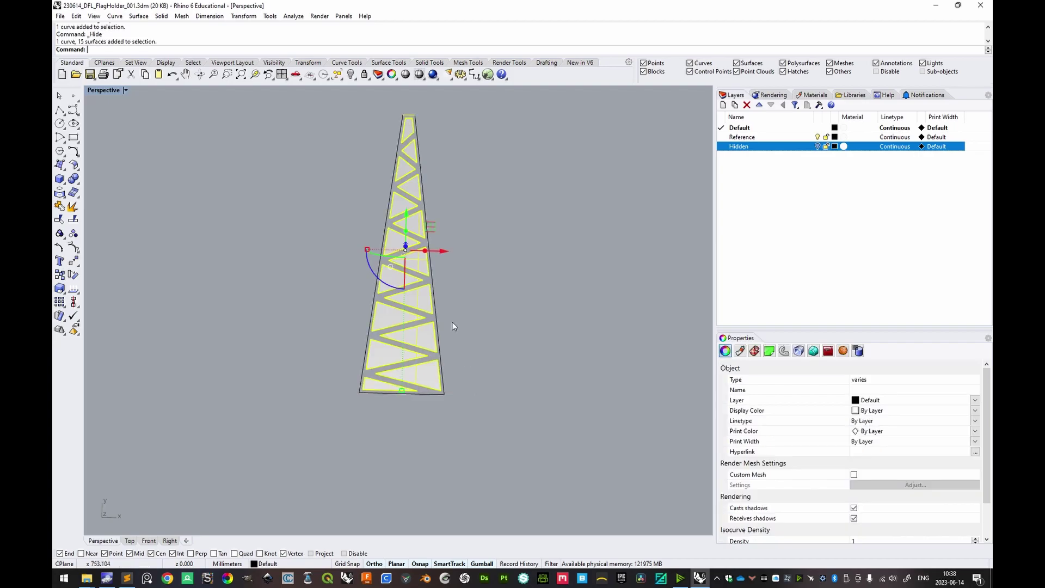
scroll(417, 120, up, 5)
ctrl+drag(395, 114, 395, 113)
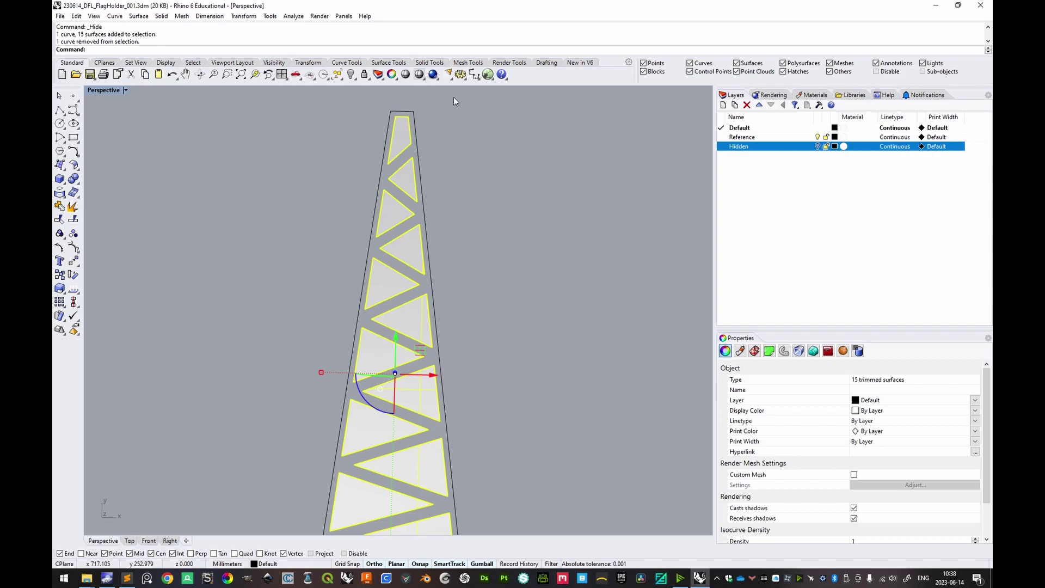
scroll(495, 246, down, 4)
mouse_move(498, 308)
shift+right_down()
mouse_move(494, 234)
mouse_move(482, 233)
mouse_move(488, 299)
shift+right_up()
shift+right_drag(486, 238, 477, 249)
text(DupBorder)
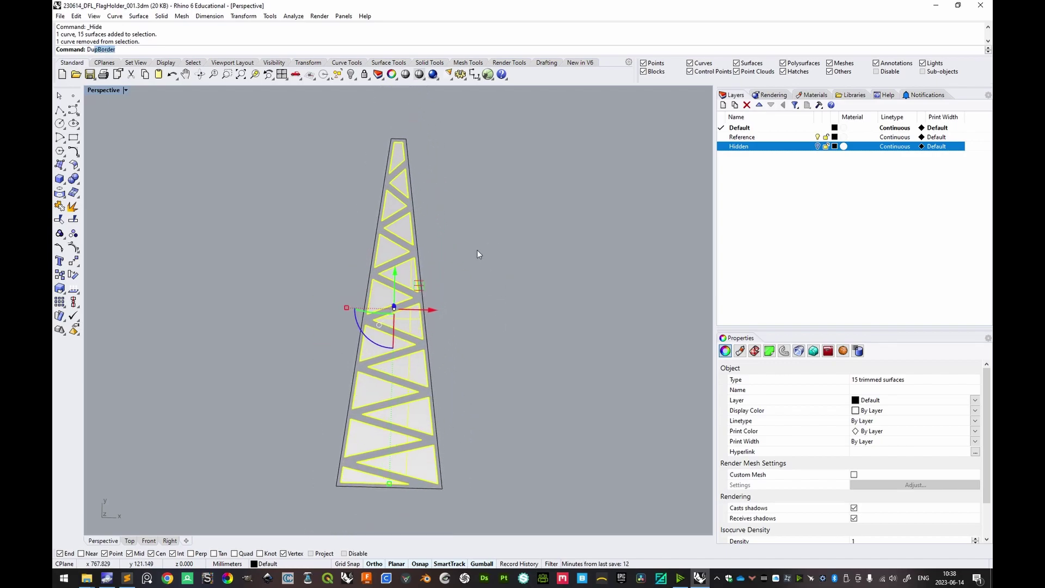
key(Return)
shift+right_drag(510, 330, 502, 317)
shift+right_drag(488, 222, 494, 235)
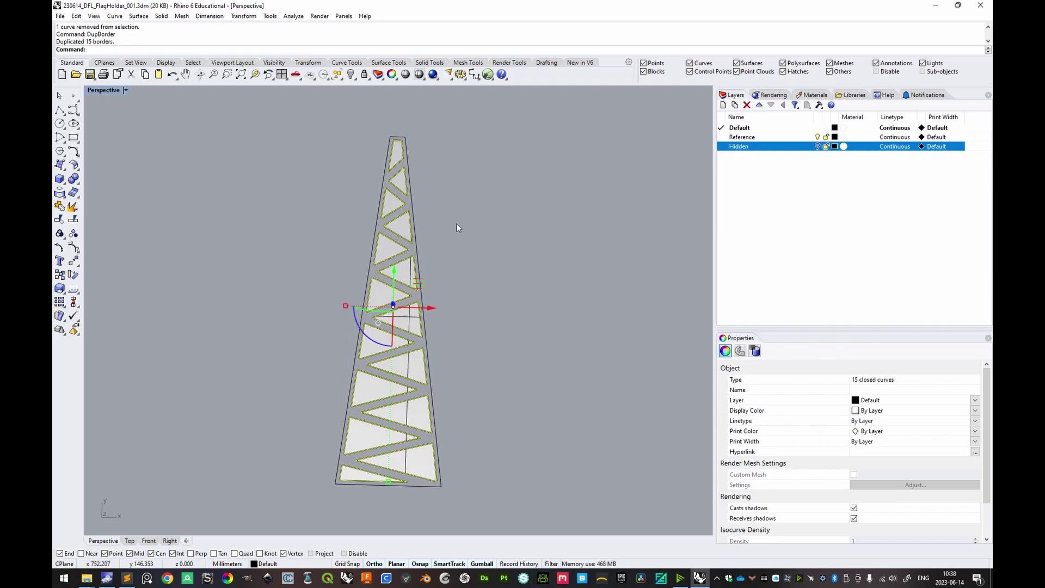
- Add the four outer edge curves of the truss to the selected borders and join them into one closed outline
click(413, 202)
scroll(408, 147, up, 2)
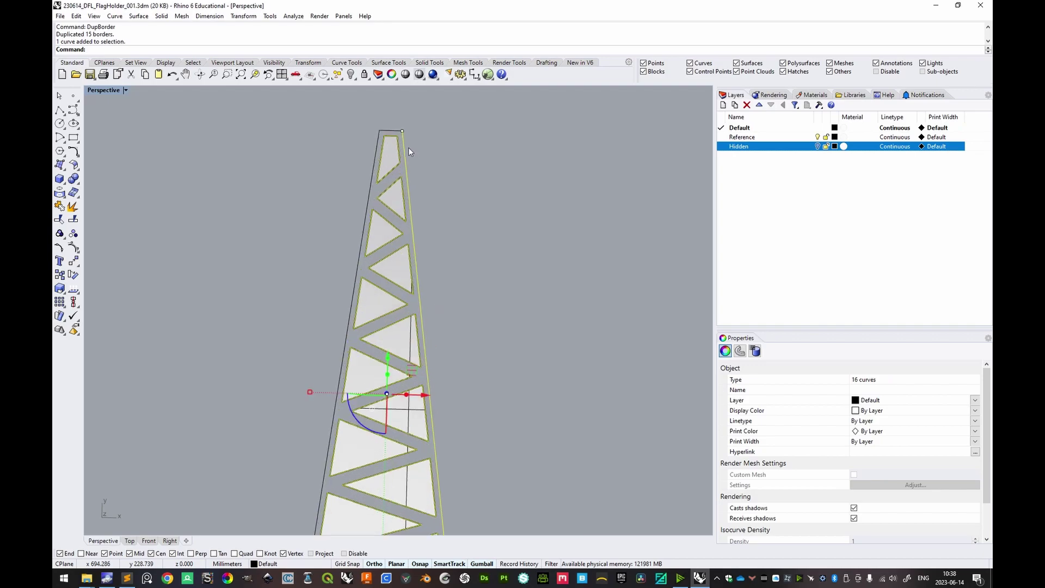
shift+click(394, 131)
shift+click(377, 143)
scroll(410, 170, down, 8)
shift+right_drag(445, 256, 463, 200)
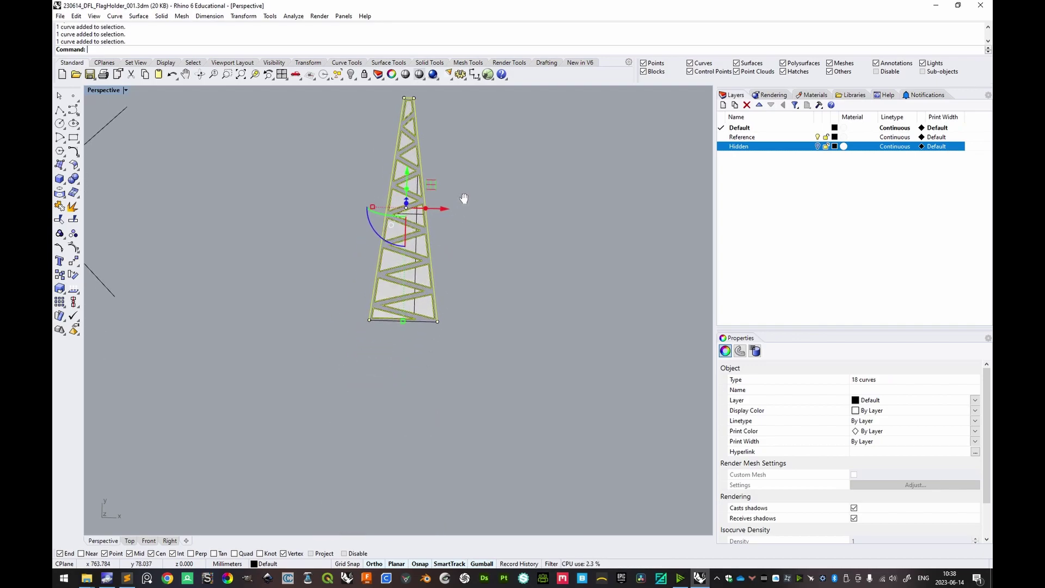
scroll(414, 321, up, 8)
scroll(427, 321, down, 3)
key(ctrl+j)
shift+right_drag(509, 265, 500, 298)
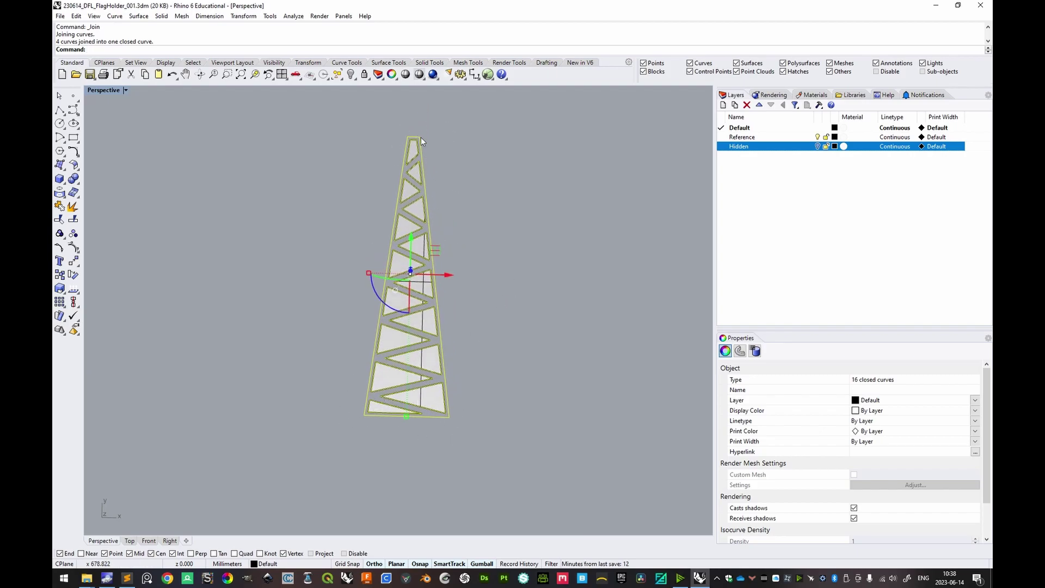
- Create a planar surface with PlanarSrf from the closed outline and the duplicated infill borders
shift+right_drag(538, 256, 500, 247)
text(PlanarSrf)
key(Return)
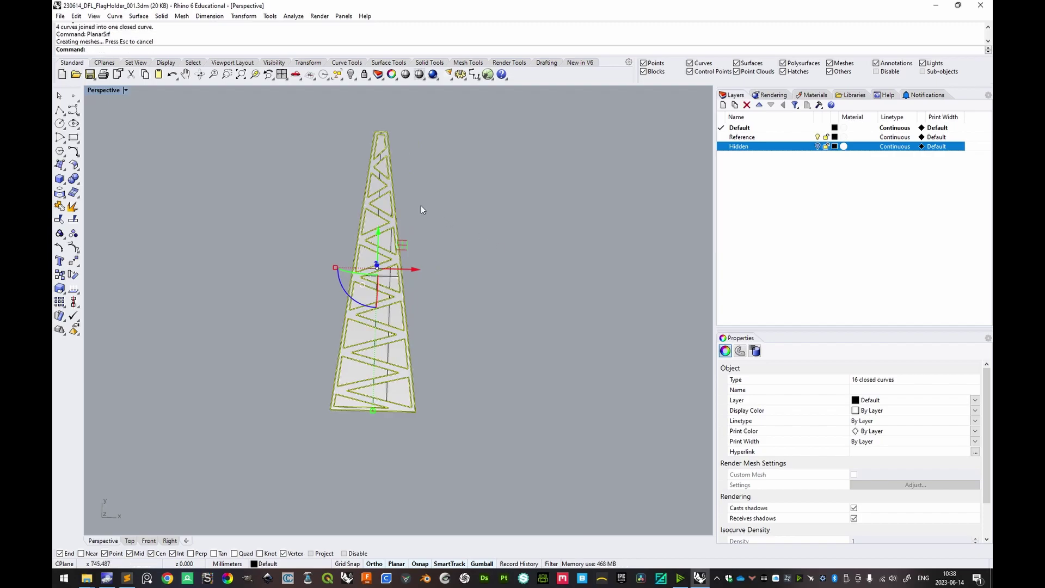
shift+right_drag(431, 181, 440, 194)
- Select the new truss surface with SelLast, move it sideways beside the infill pieces, and clear the selection
text(Se)
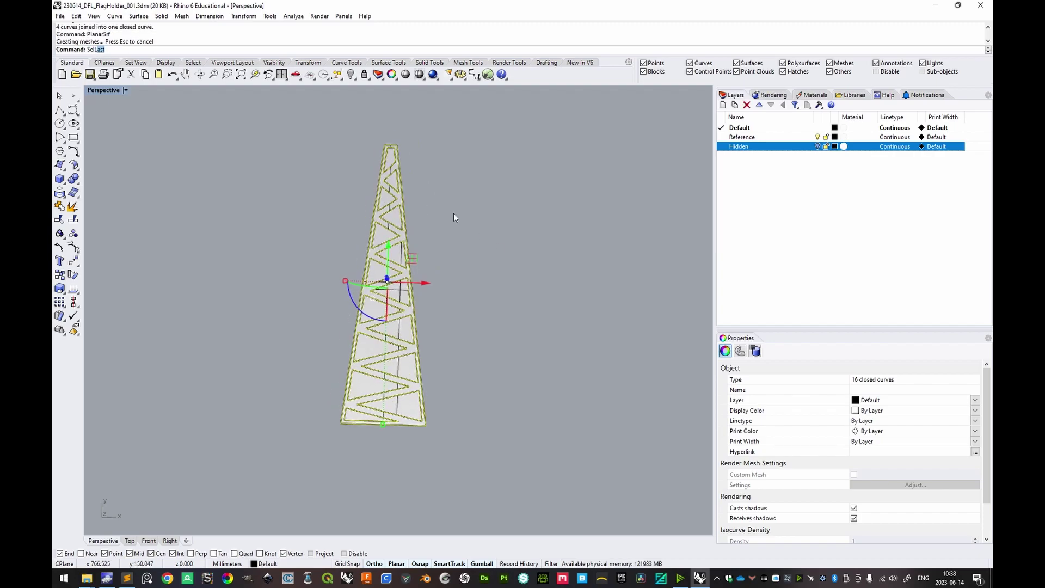
text(lL)
key(Return)
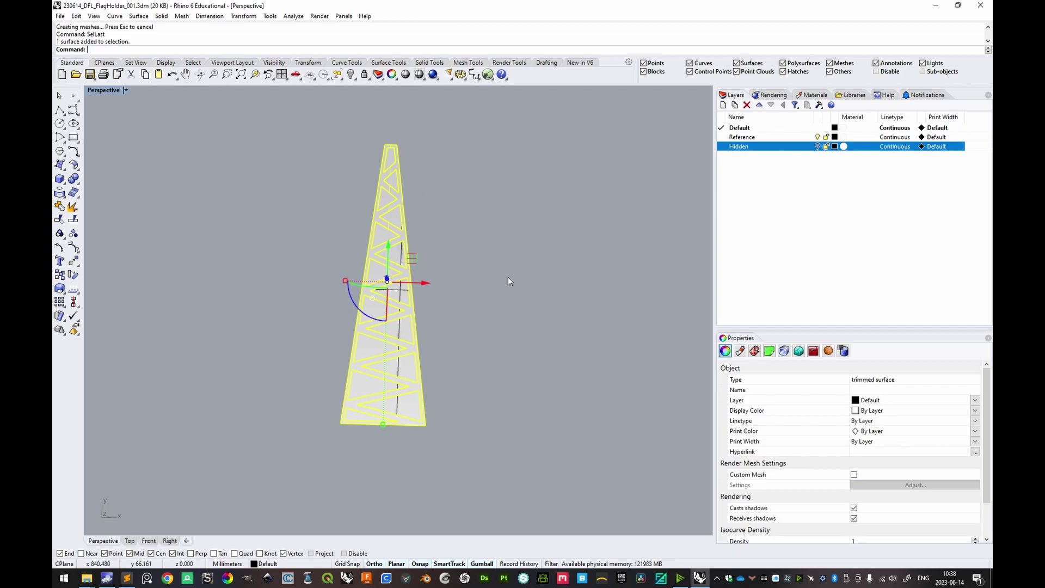
shift+right_drag(508, 276, 486, 252)
drag(401, 256, 496, 259)
click(591, 273)
shift+right_drag(592, 273, 554, 277)
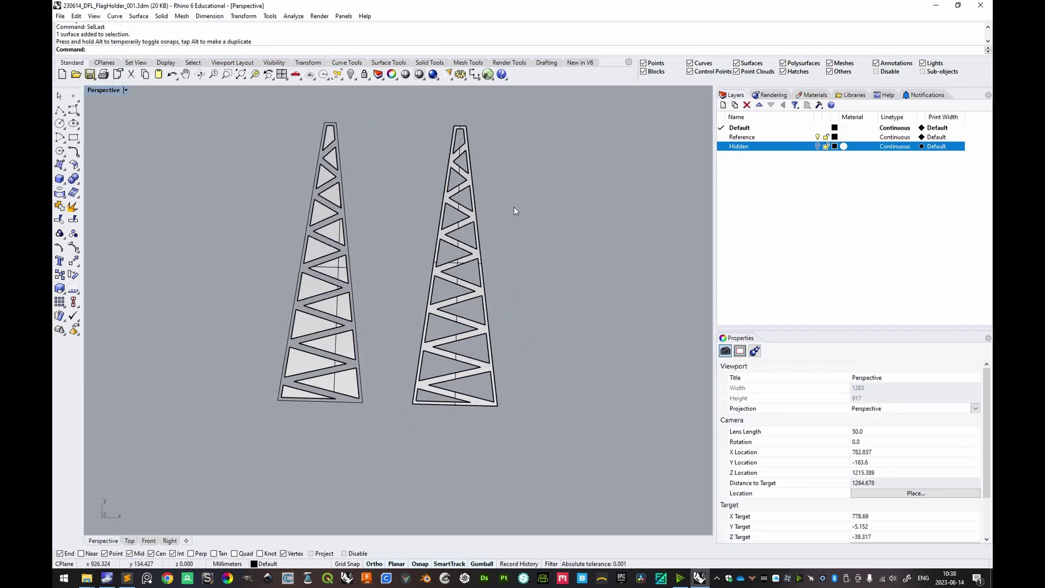
- Copy the cut-out truss surface toward the tapered tower and rotate the copy a quarter turn about the vertical axis
shift+right_drag(507, 203, 464, 230)
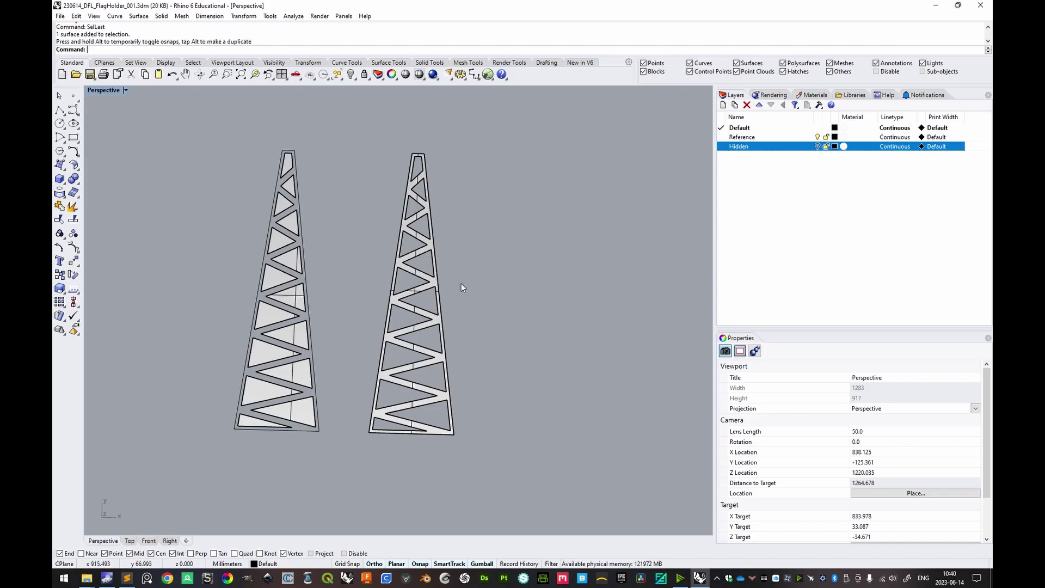
drag(358, 142, 500, 438)
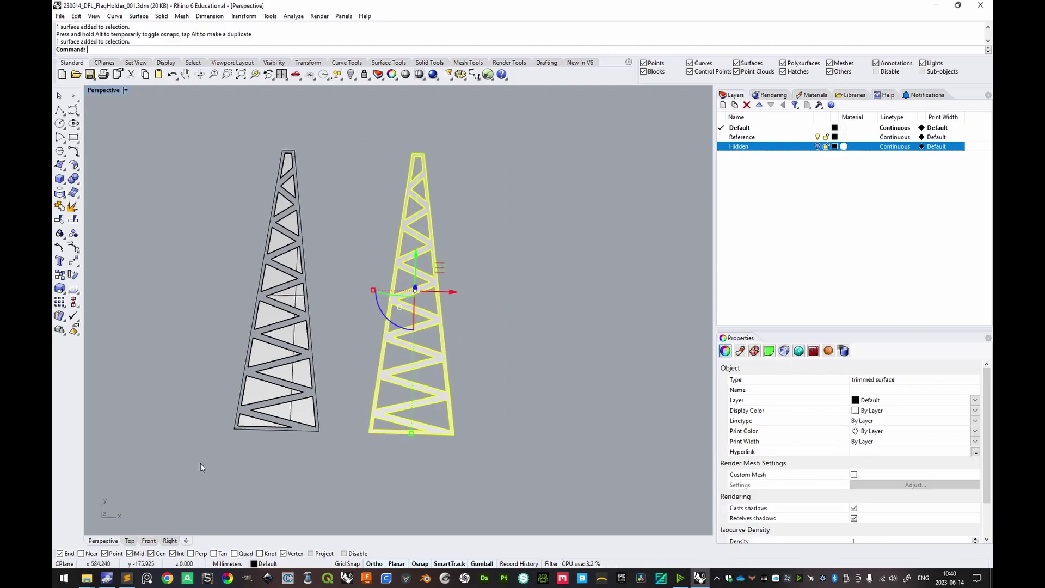
right_drag(408, 436, 318, 353)
scroll(318, 354, down, 7)
right_drag(245, 231, 270, 276)
right_drag(371, 319, 435, 416)
scroll(436, 415, up, 3)
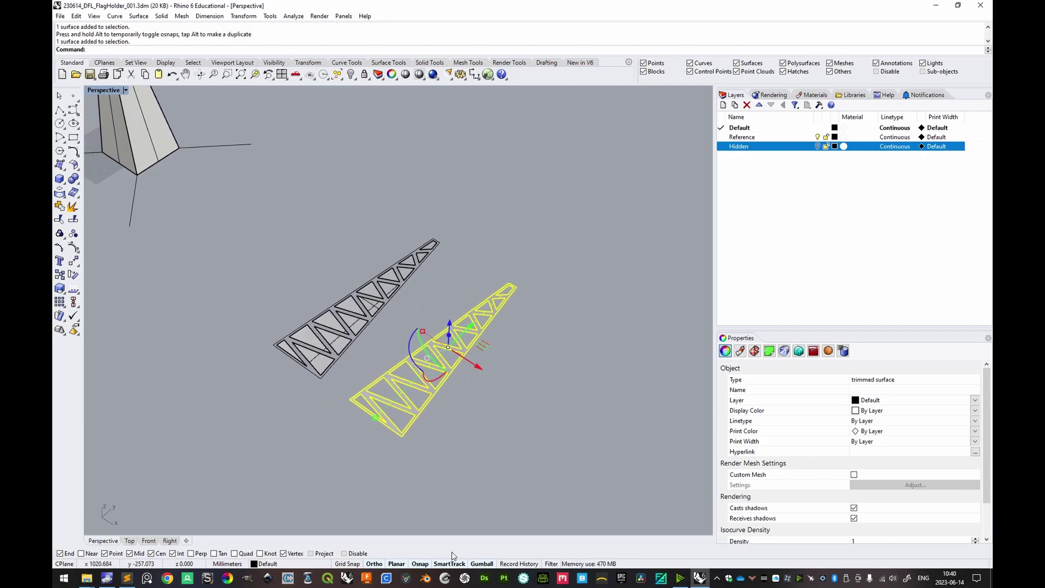
click(478, 565)
click(479, 564)
drag(431, 373, 267, 268)
shift+right_drag(393, 229, 509, 289)
drag(395, 295, 348, 408)
- Move the rotated truss copy lengthwise until it is clear of the infill pieces
shift+right_drag(478, 214, 483, 229)
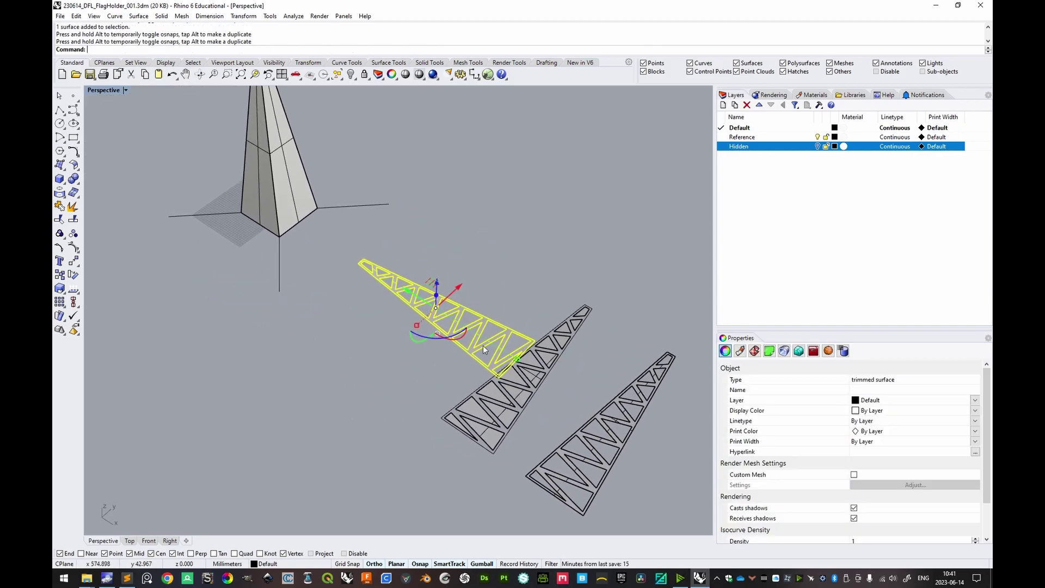
drag(420, 302, 356, 265)
scroll(478, 338, up, 5)
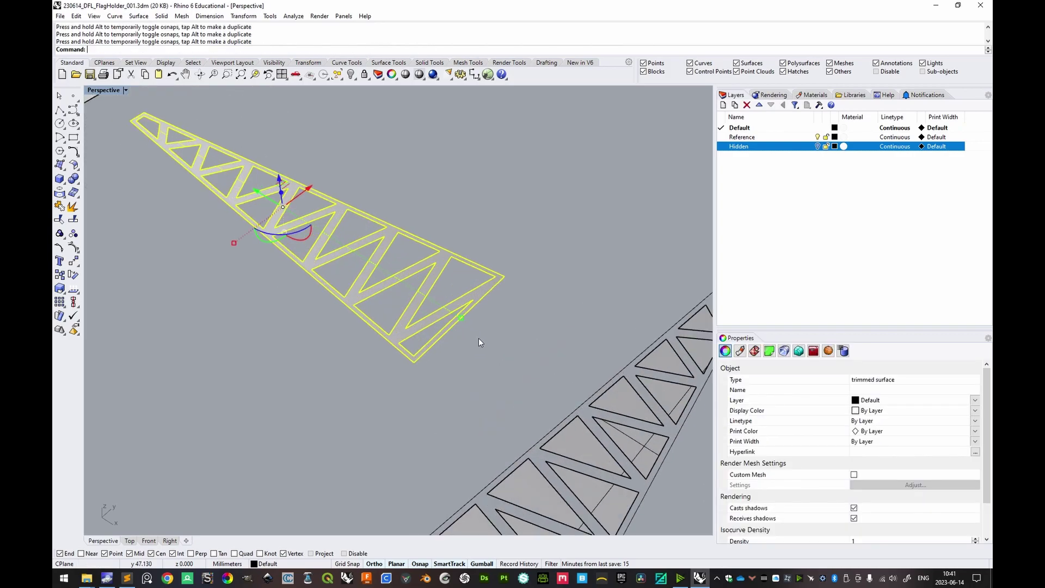
- Move the flat truss surface from its wide-end corner onto the matching base corner of the tapered tower
right_drag(305, 321, 385, 304)
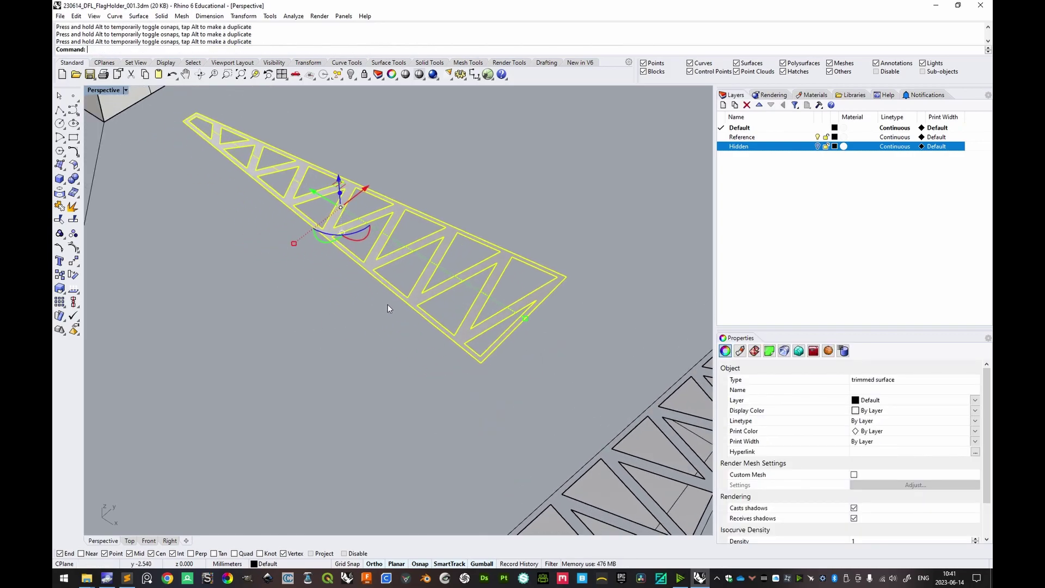
key(Return)
click(482, 362)
scroll(597, 422, down, 5)
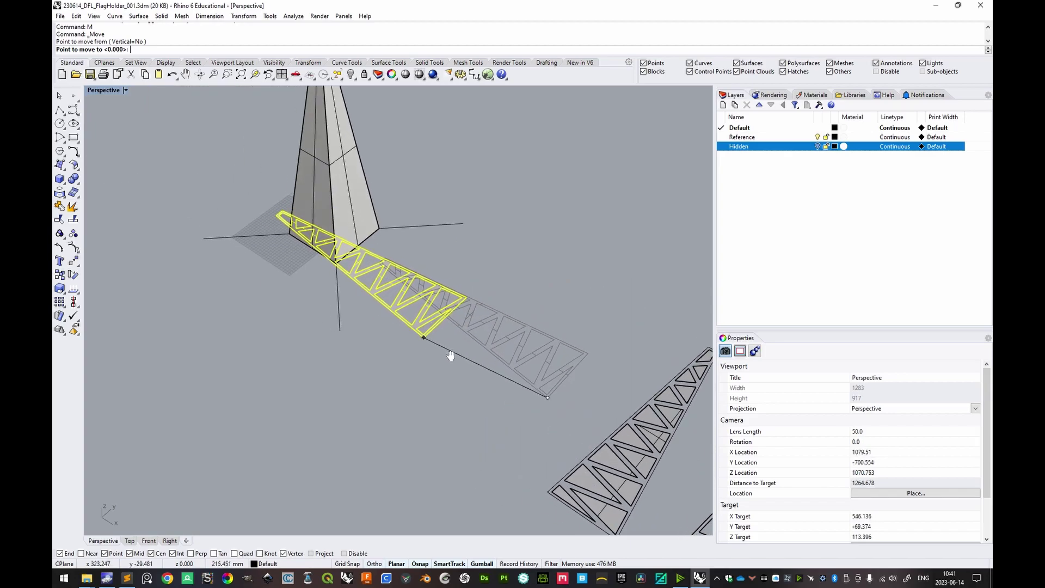
scroll(359, 276, up, 5)
click(290, 237)
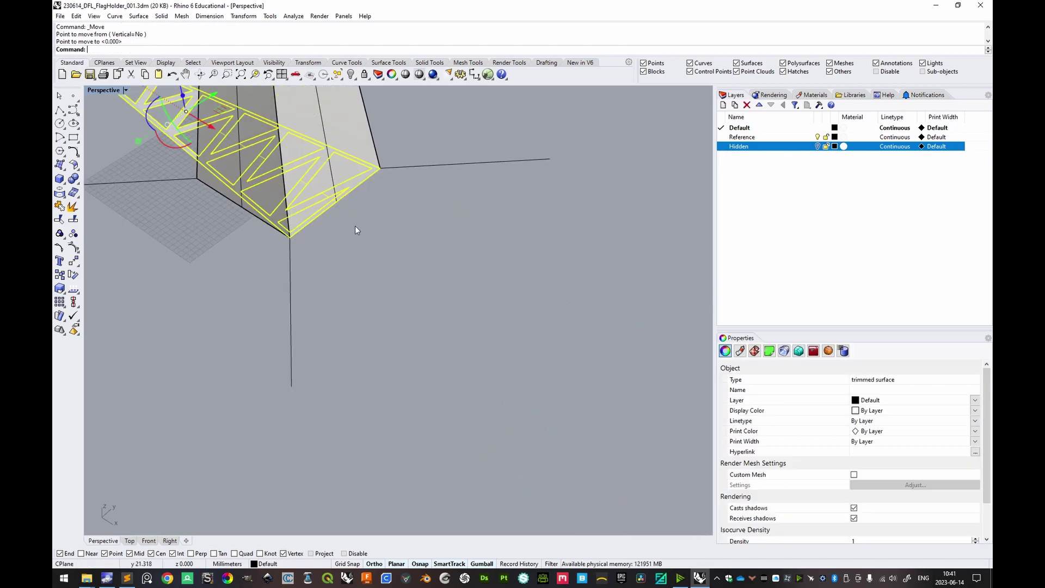
- Use Rotate3D to tilt the truss surface about the tower's base edge until its narrow end meets the tower's top corner
shift+right_drag(428, 249, 477, 339)
text(r)
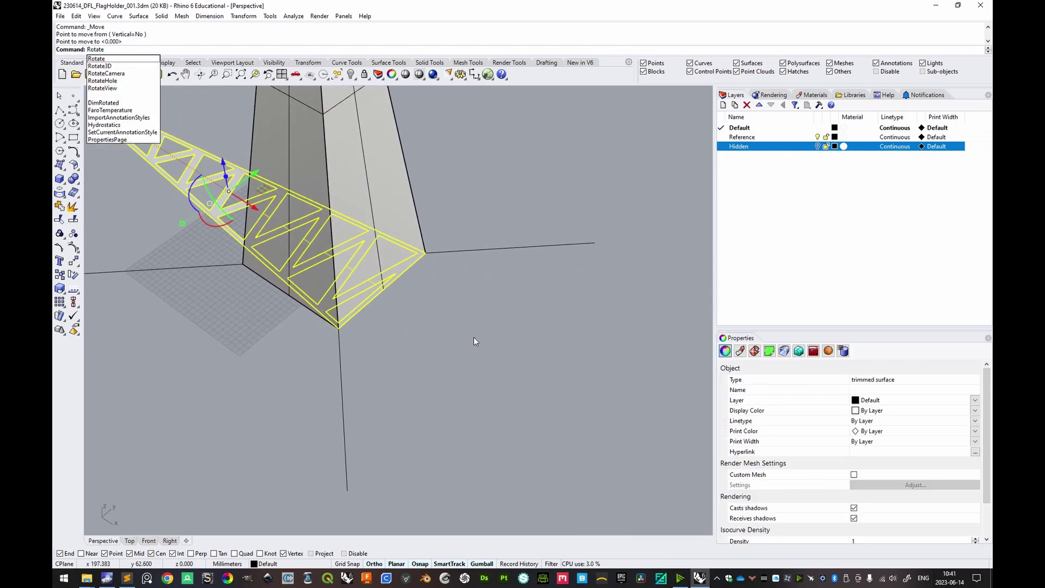
key(Return)
scroll(462, 322, down, 3)
scroll(349, 261, up, 5)
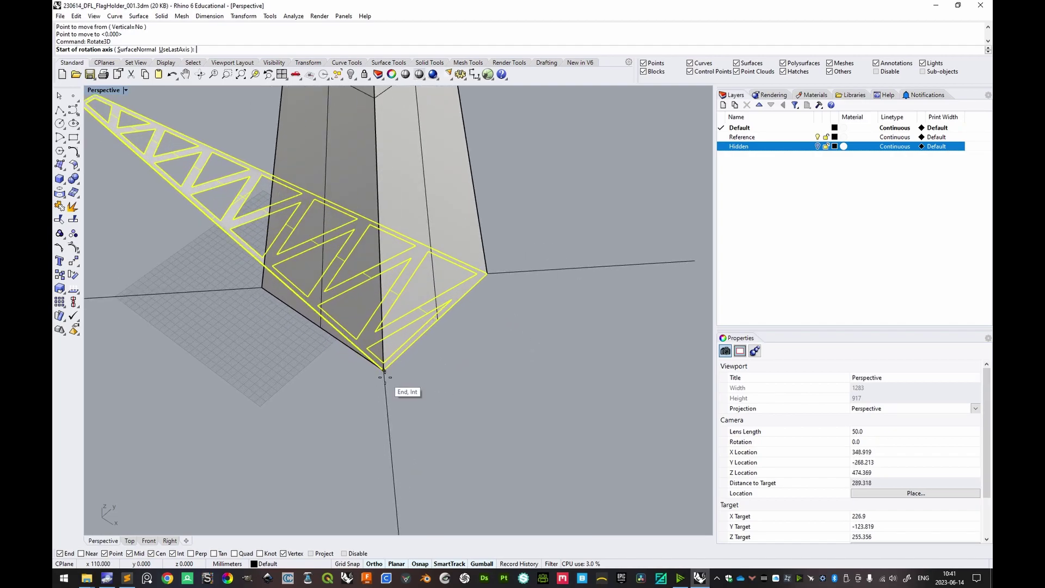
click(385, 371)
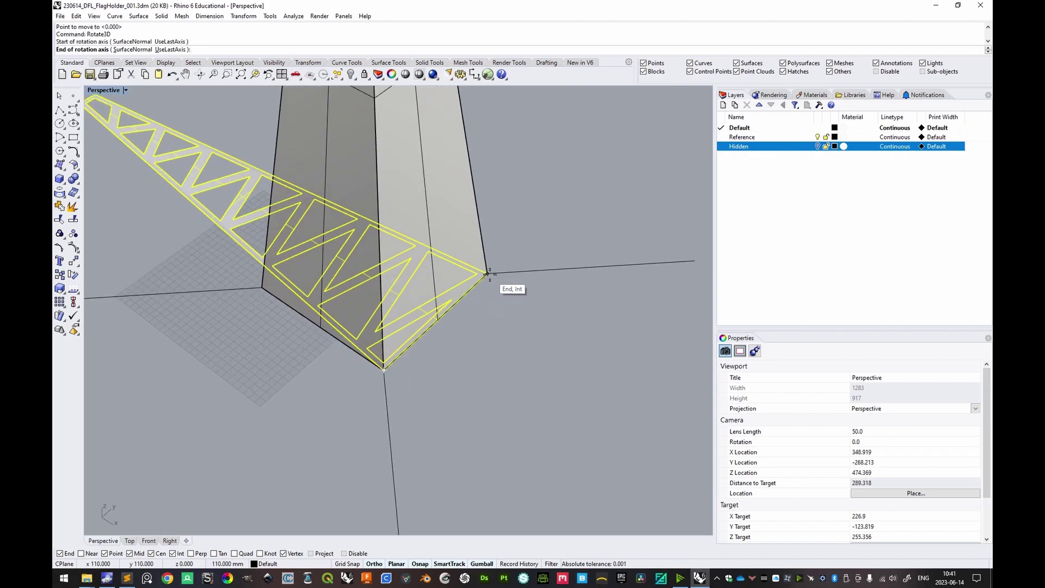
click(489, 273)
scroll(489, 273, down, 5)
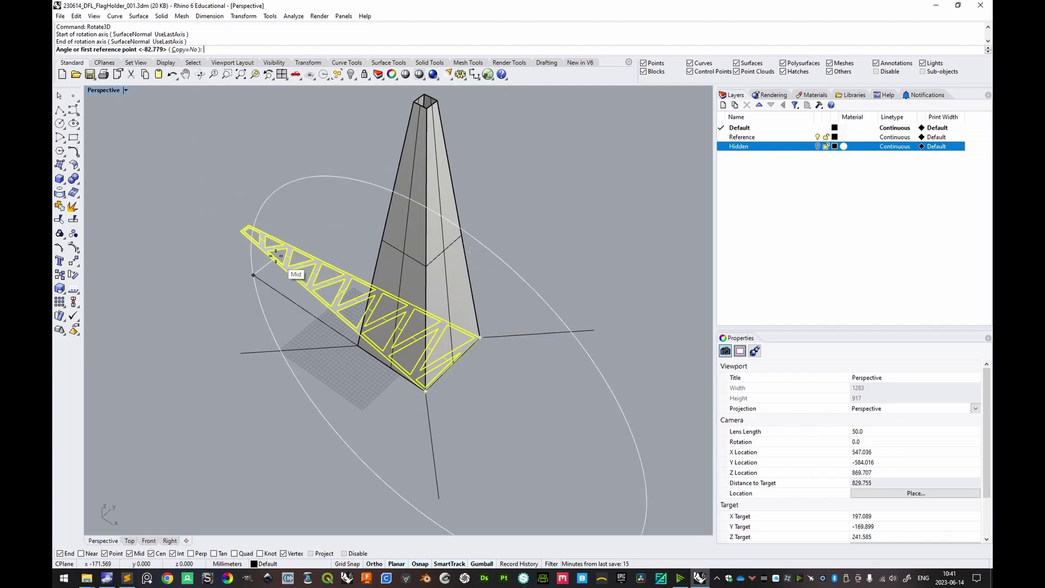
click(243, 227)
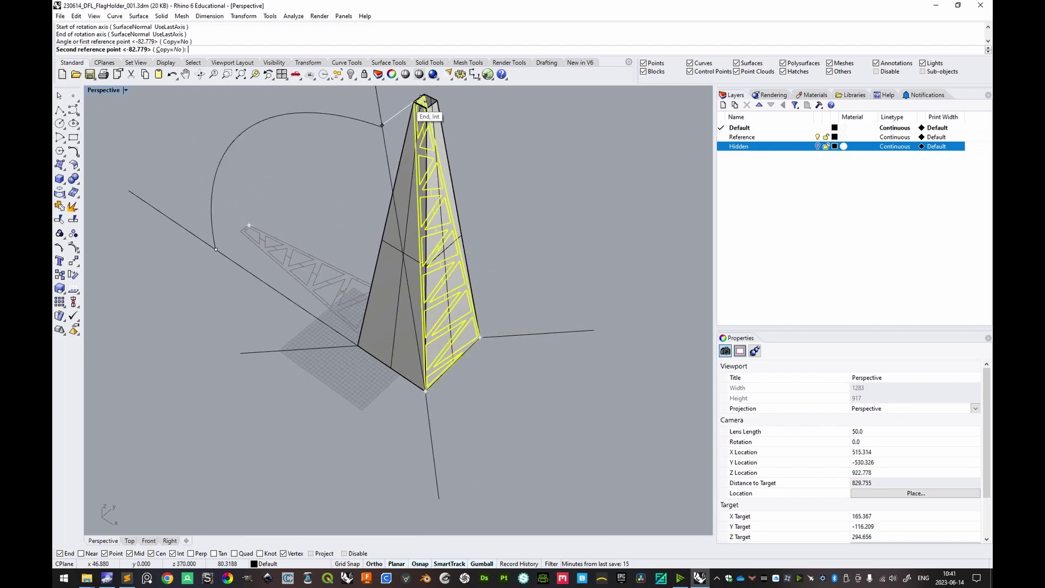
scroll(397, 193, up, 2)
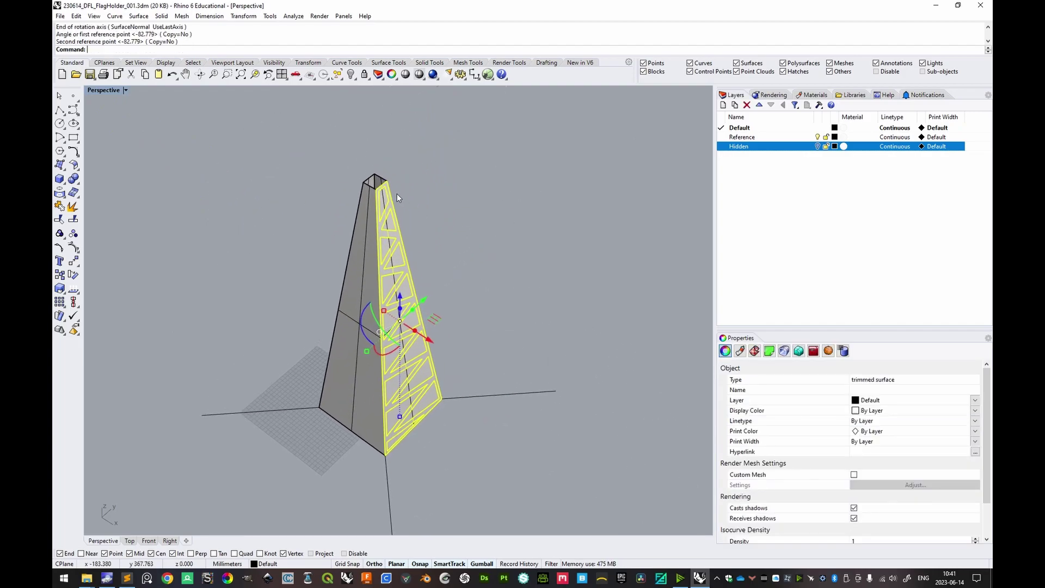
click(397, 194)
- Assign the tapered tower polysurface to a new layer named SpatialAssembly and hide that layer
scroll(430, 260, up, 4)
scroll(427, 233, down, 4)
shift+right_drag(429, 261, 443, 293)
click(416, 220)
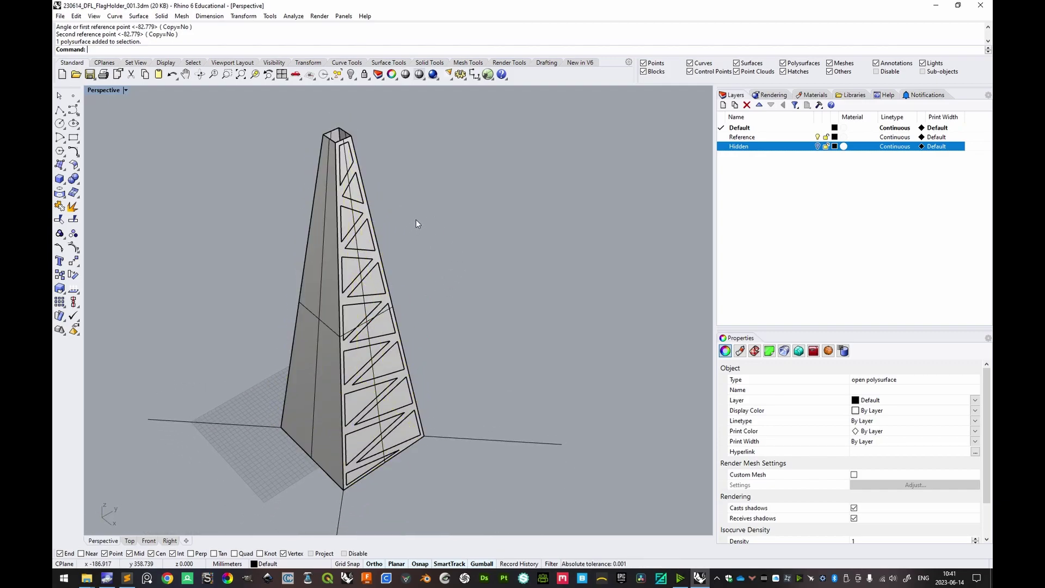
click(352, 191)
click(388, 202)
shift+right_drag(391, 150, 412, 163)
click(412, 164)
click(354, 166)
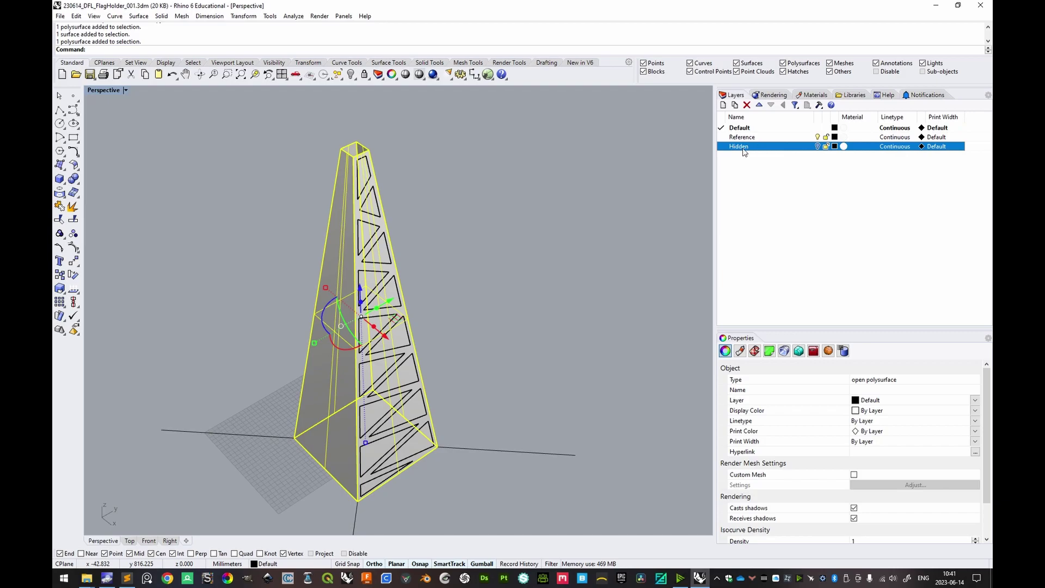
click(724, 105)
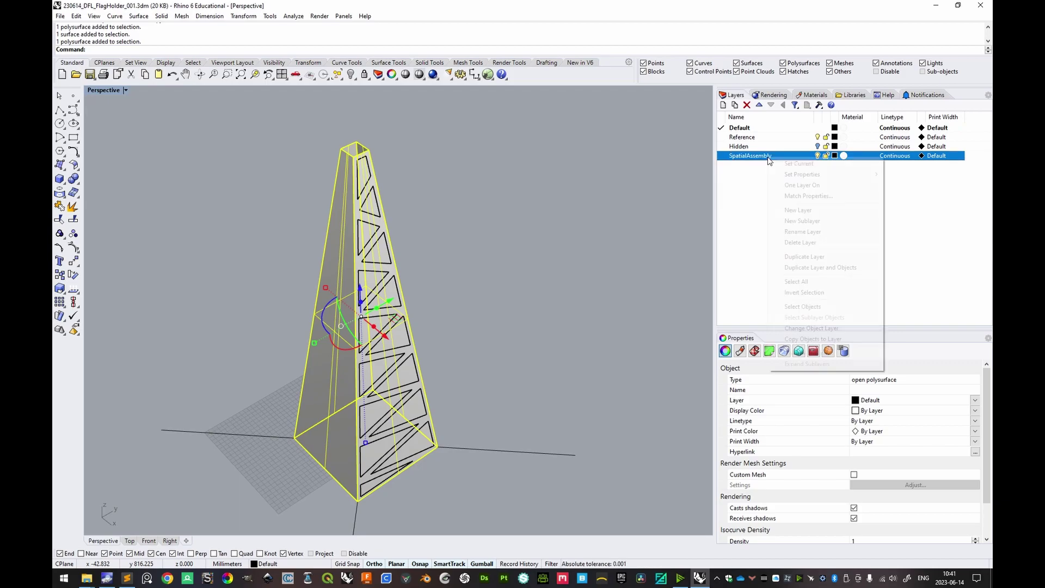
click(811, 328)
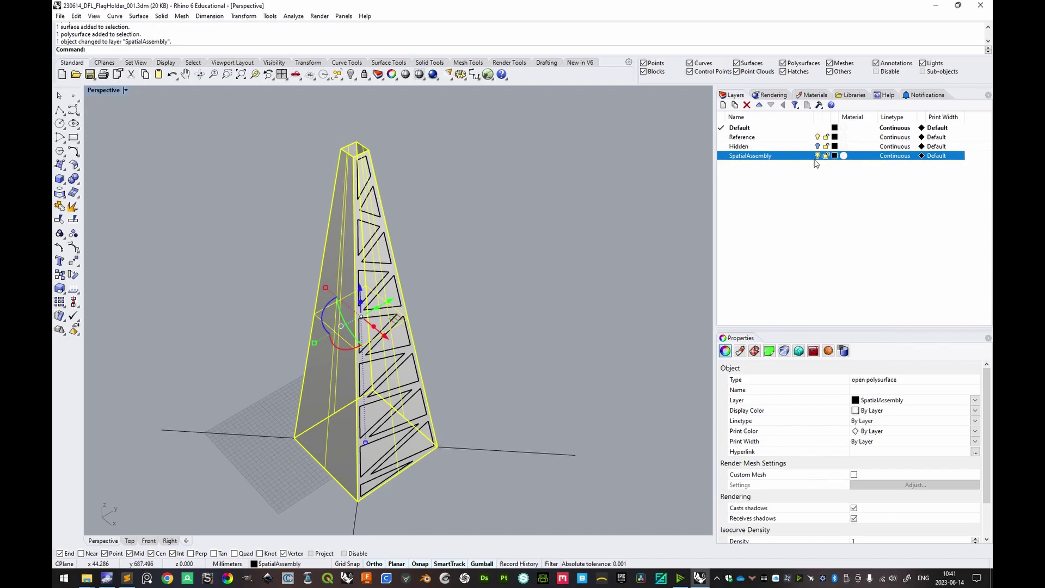
click(818, 156)
- Examine the upright truss surface from several sides, checking its lattice up to the narrow end
shift+right_drag(429, 220, 436, 191)
click(404, 219)
shift+right_drag(489, 280, 556, 273)
click(509, 302)
click(406, 295)
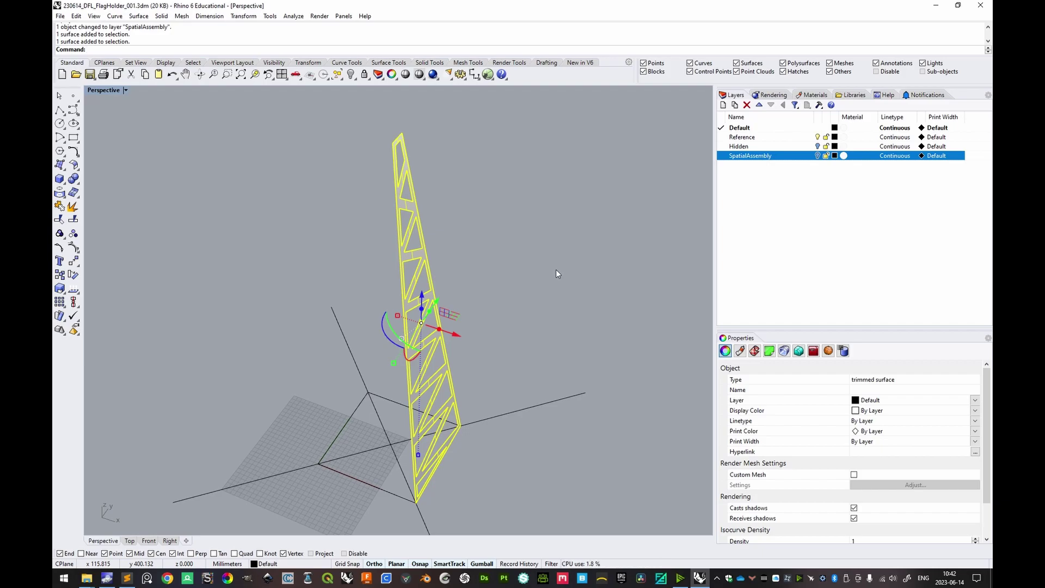
click(532, 274)
right_drag(532, 274, 430, 249)
click(430, 250)
click(462, 191)
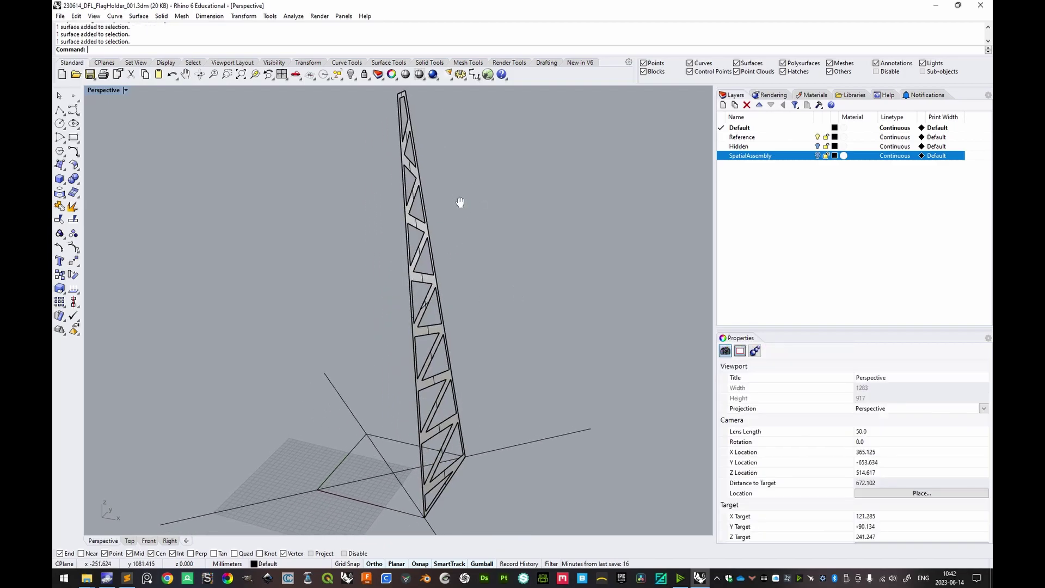
scroll(398, 230, up, 5)
shift+right_drag(398, 217, 390, 244)
click(388, 250)
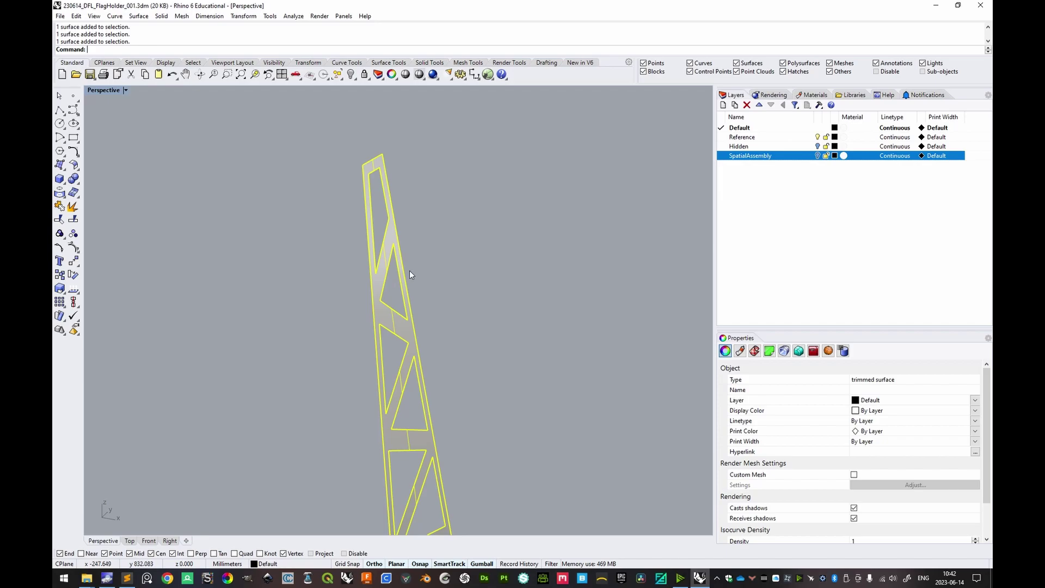
right_drag(412, 246, 436, 245)
click(473, 244)
scroll(436, 213, down, 9)
scroll(432, 208, up, 7)
right_drag(430, 172, 434, 217)
scroll(410, 198, up, 6)
- Extrude the upright truss surface into a solid panel with ExtrudeSrf, using a distance of 1.5 mm
click(403, 221)
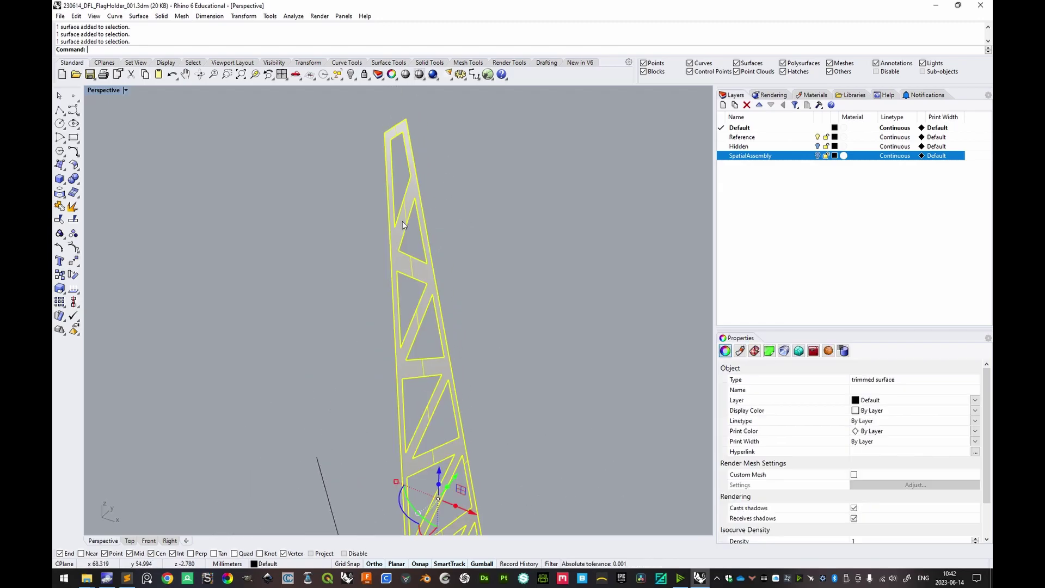
shift+right_drag(460, 180, 408, 227)
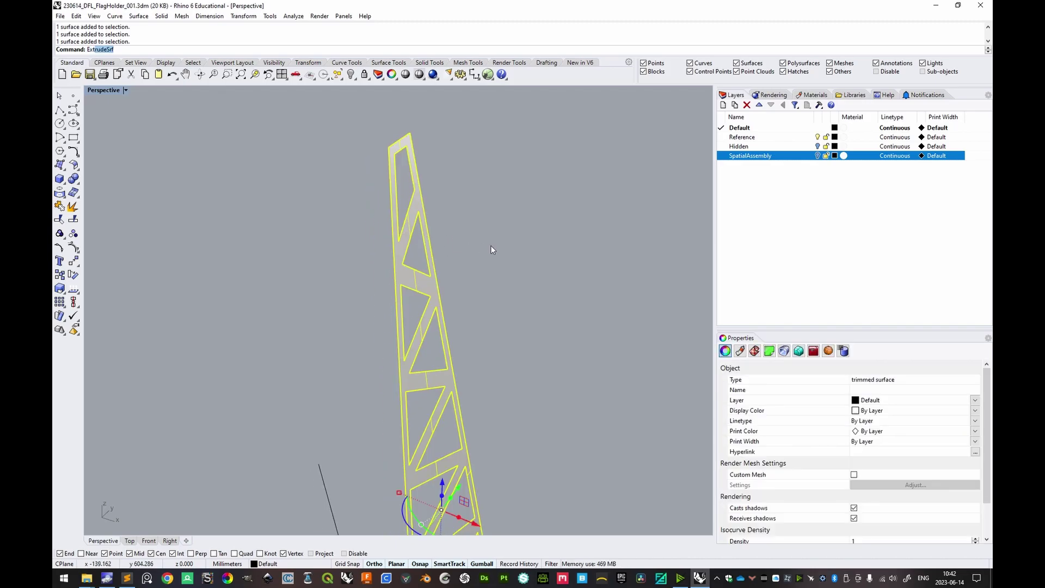
key(Return)
scroll(319, 258, down, 10)
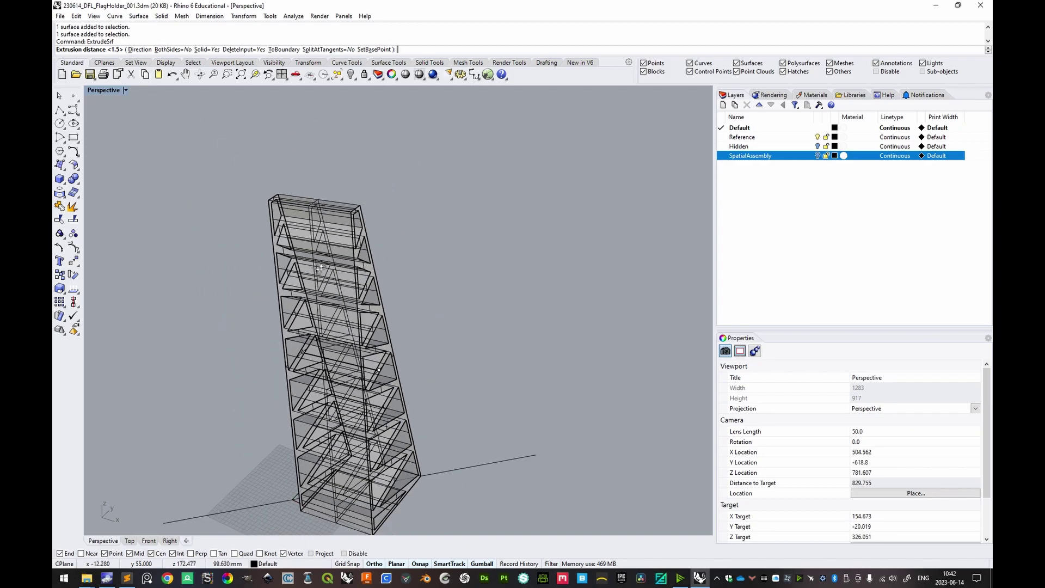
scroll(383, 200, up, 5)
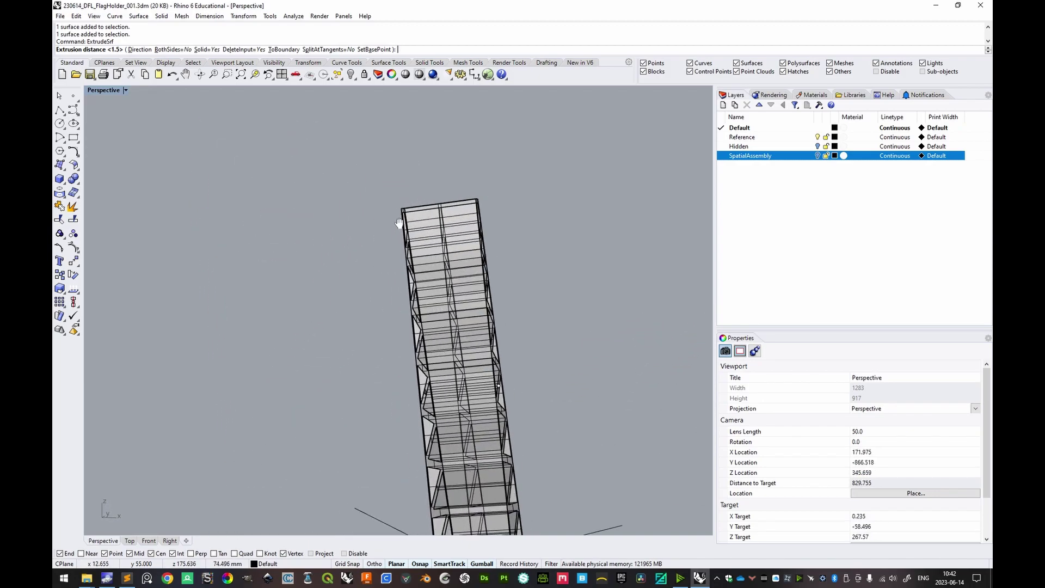
right_drag(386, 242, 486, 264)
scroll(372, 267, down, 2)
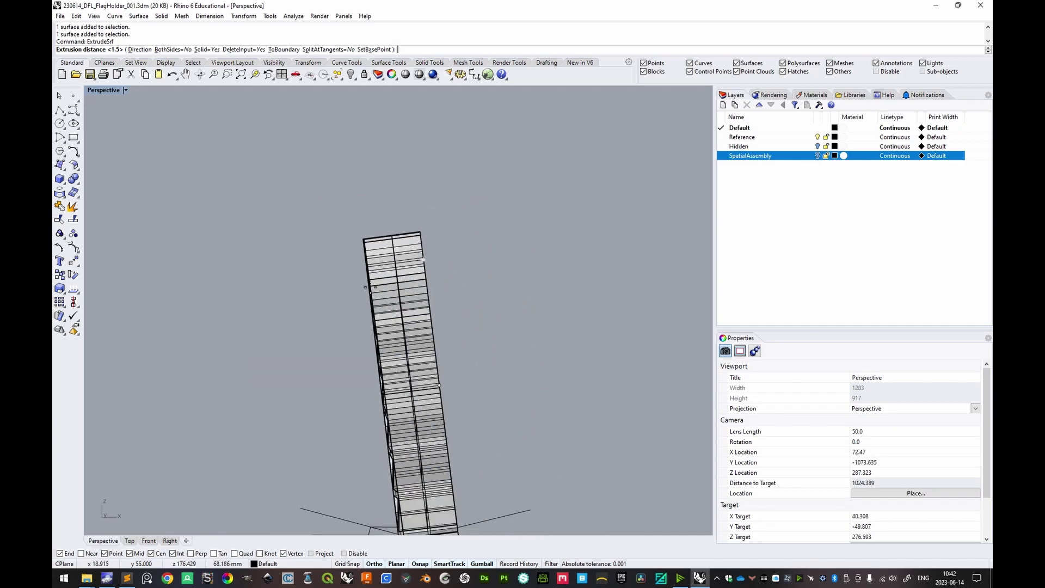
shift+right_drag(372, 267, 368, 182)
shift+right_drag(368, 183, 337, 279)
text(1.5)
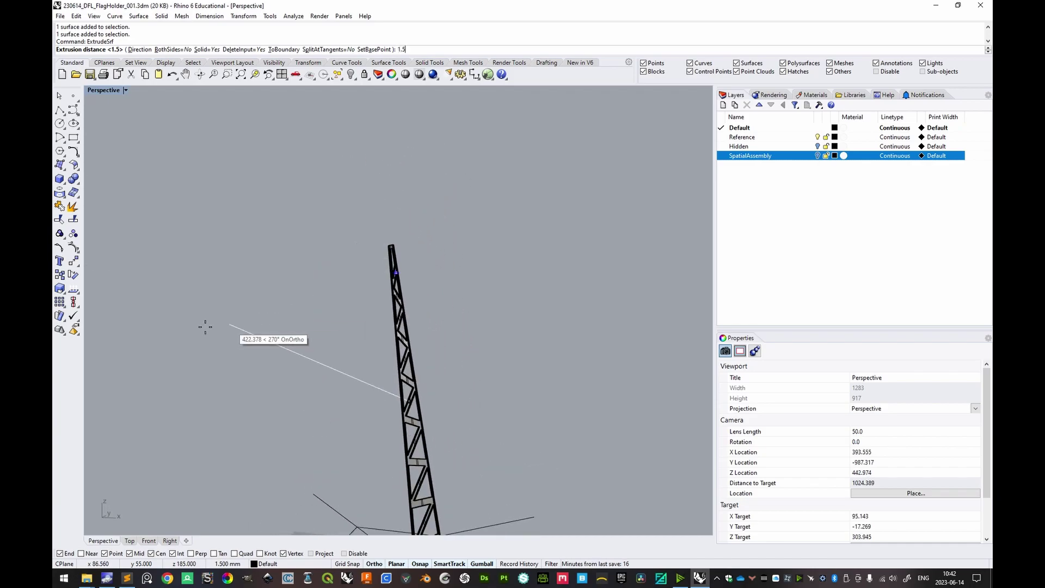
scroll(305, 338, up, 9)
shift+right_drag(344, 302, 383, 238)
scroll(370, 249, down, 5)
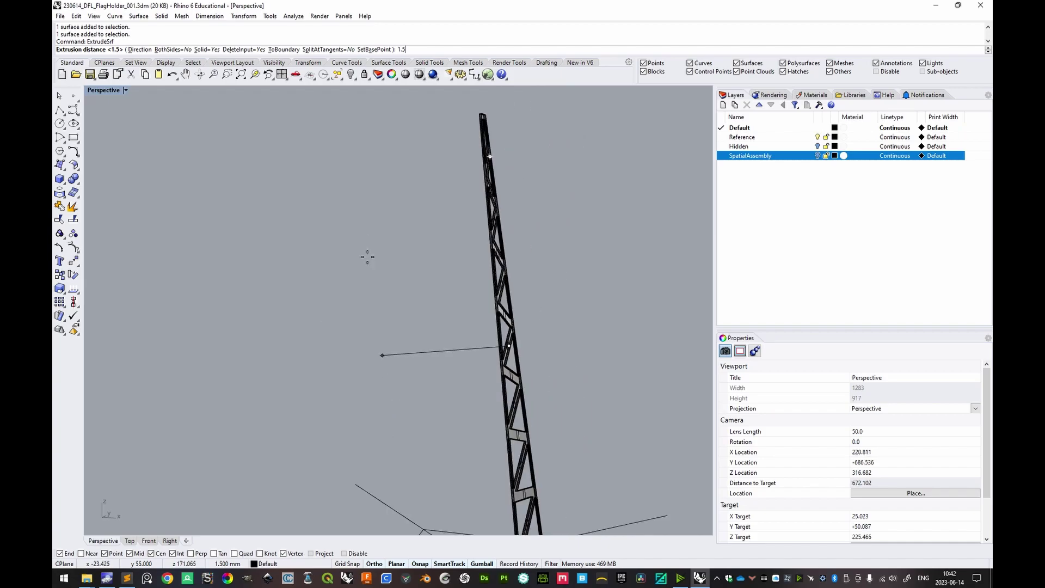
key(Return)
- Examine the extruded truss panel's thickness and how it sits on the base outline
scroll(381, 306, down, 3)
right_drag(397, 227, 366, 329)
scroll(368, 392, up, 10)
scroll(420, 364, down, 7)
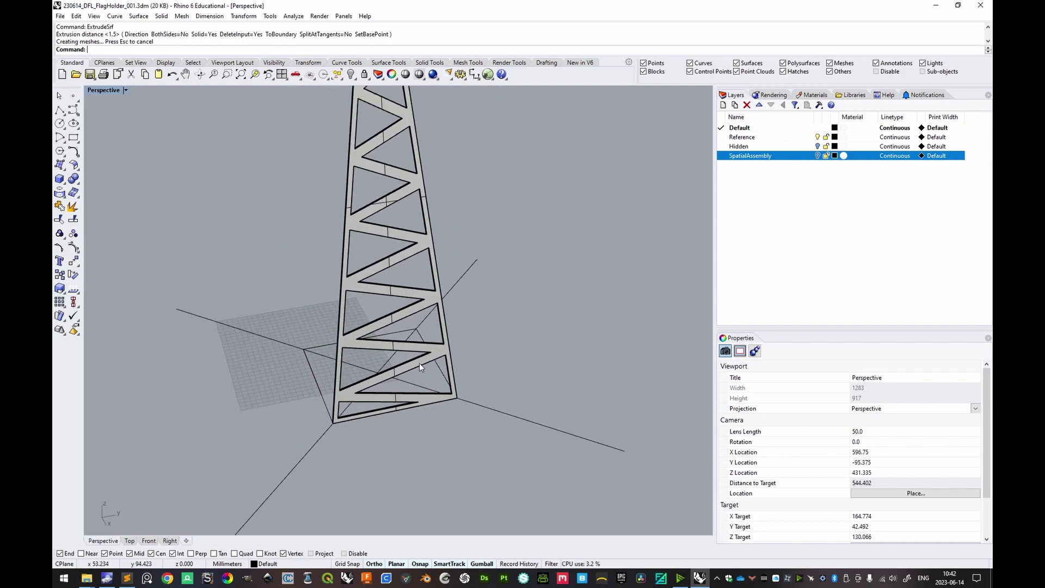
shift+right_drag(419, 298, 416, 370)
shift+right_drag(391, 90, 385, 207)
scroll(384, 207, up, 10)
scroll(399, 293, down, 8)
shift+right_drag(396, 314, 471, 234)
scroll(422, 268, down, 8)
- Rotate copies of the truss panel by 90, 180 and 270 degrees about the centre of the base outline
click(416, 246)
text(te)
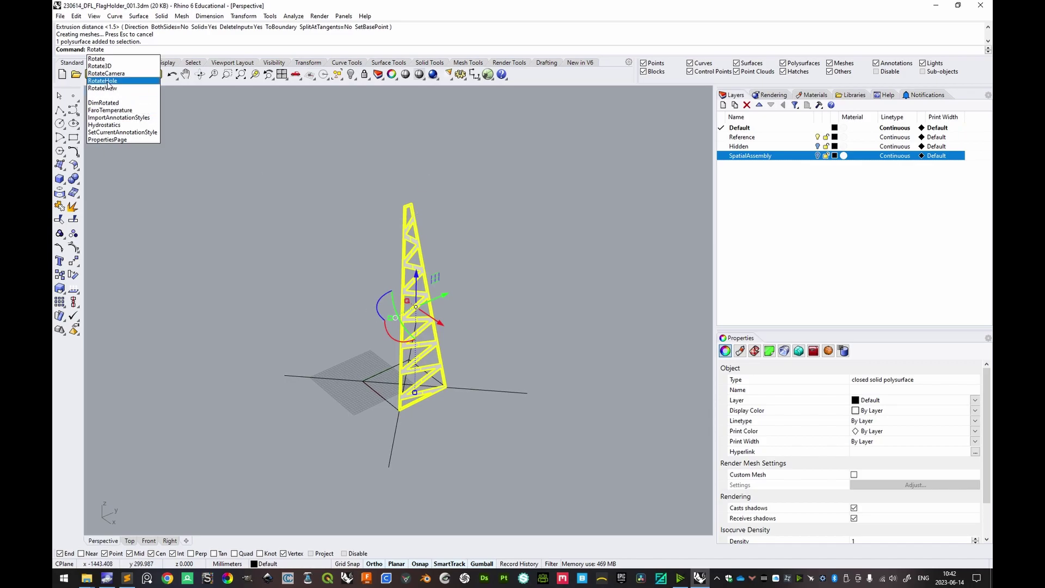
click(106, 60)
right_drag(534, 278, 411, 378)
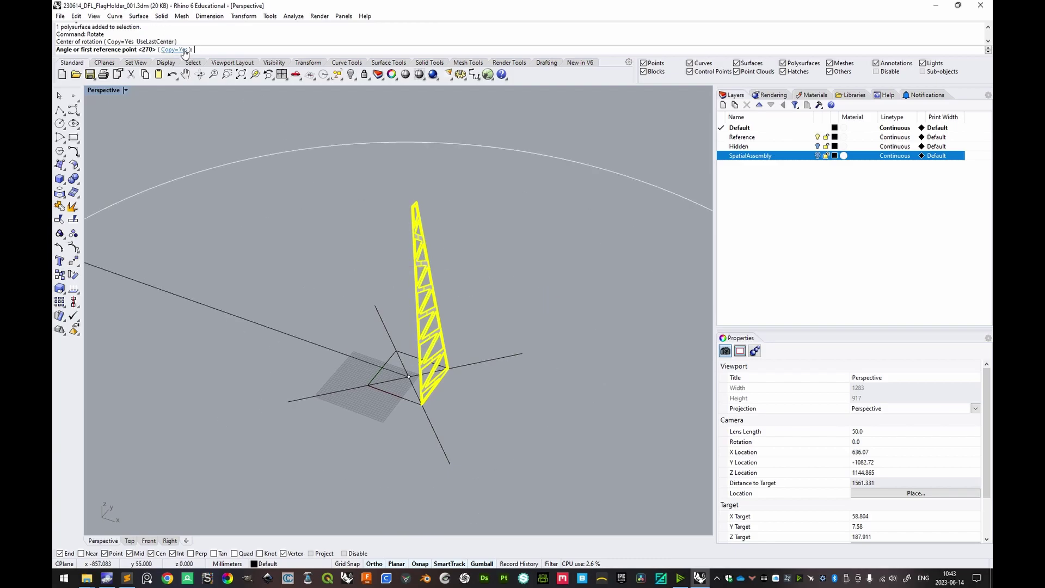
text(90)
key(Return)
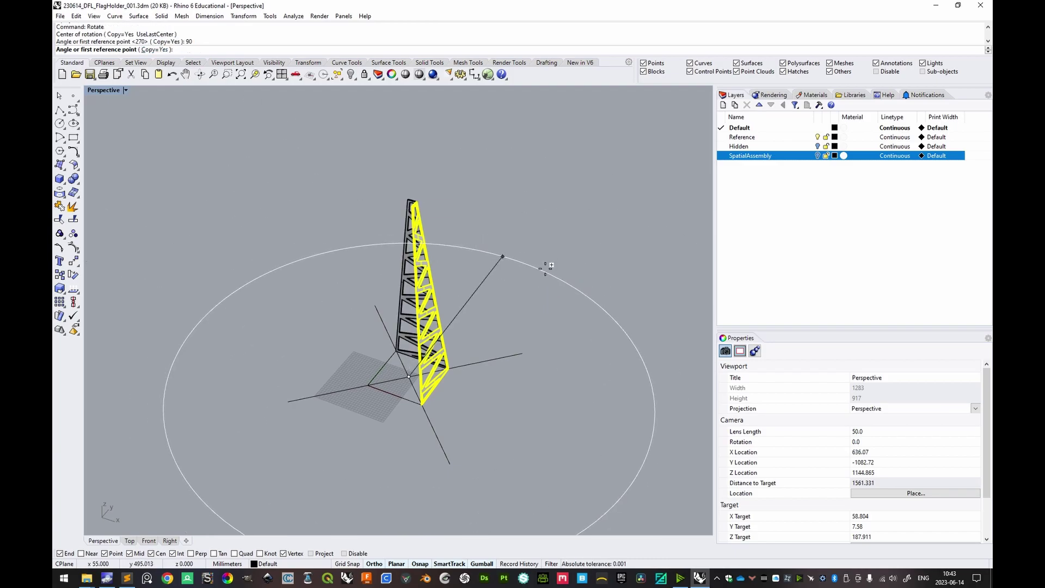
key(Return)
text(270)
key(Return)
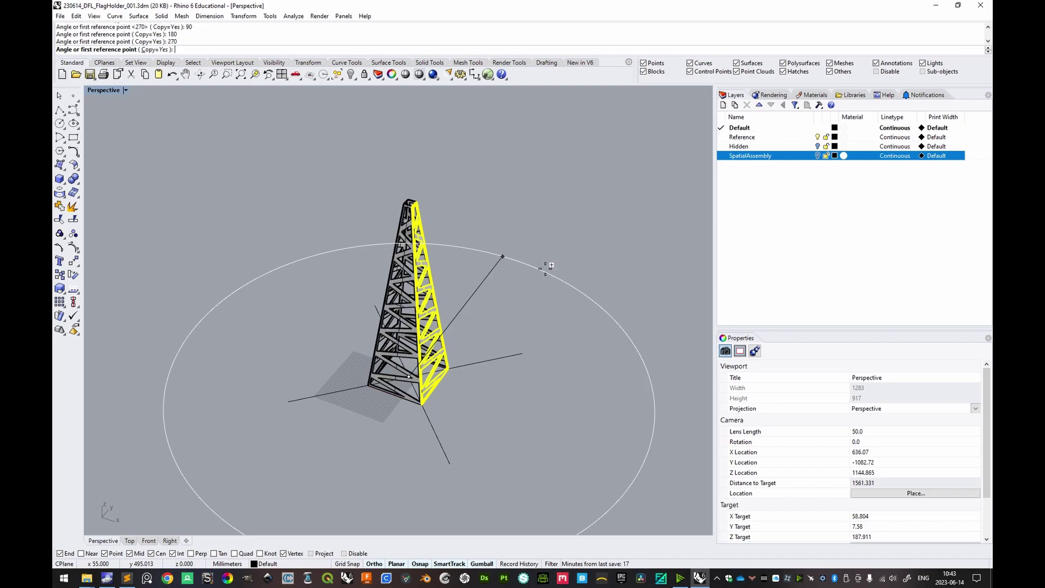
key(Return)
click(459, 197)
- Move one side panel outward by its own thickness, from its inner top corner to its outer top corner
scroll(398, 218, up, 10)
scroll(371, 230, up, 5)
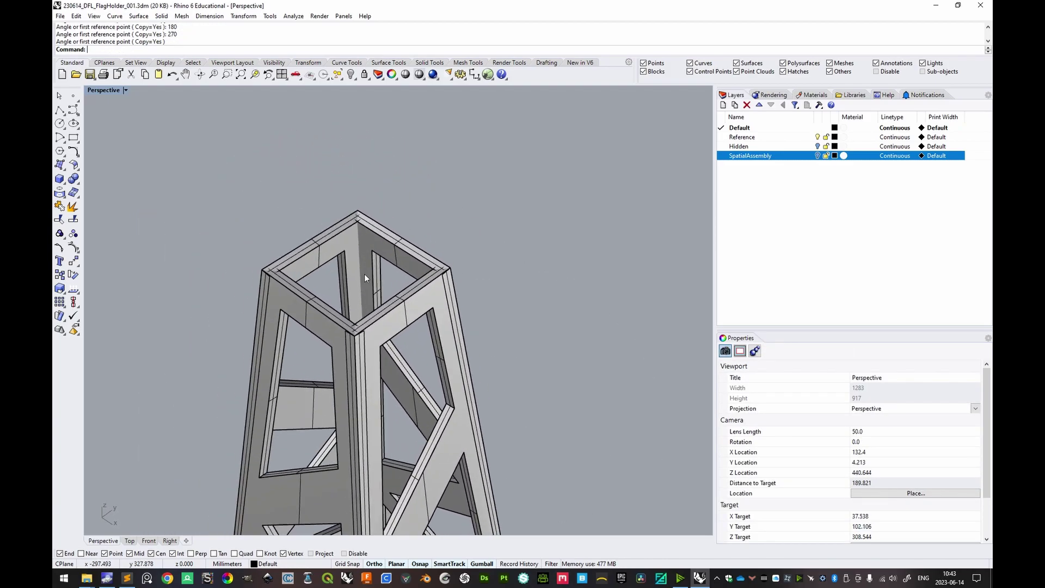
right_drag(439, 278, 436, 284)
click(436, 284)
scroll(436, 284, up, 4)
right_drag(511, 352, 536, 298)
scroll(484, 319, down, 8)
click(387, 315)
click(487, 264)
scroll(527, 279, up, 6)
text(m)
key(Return)
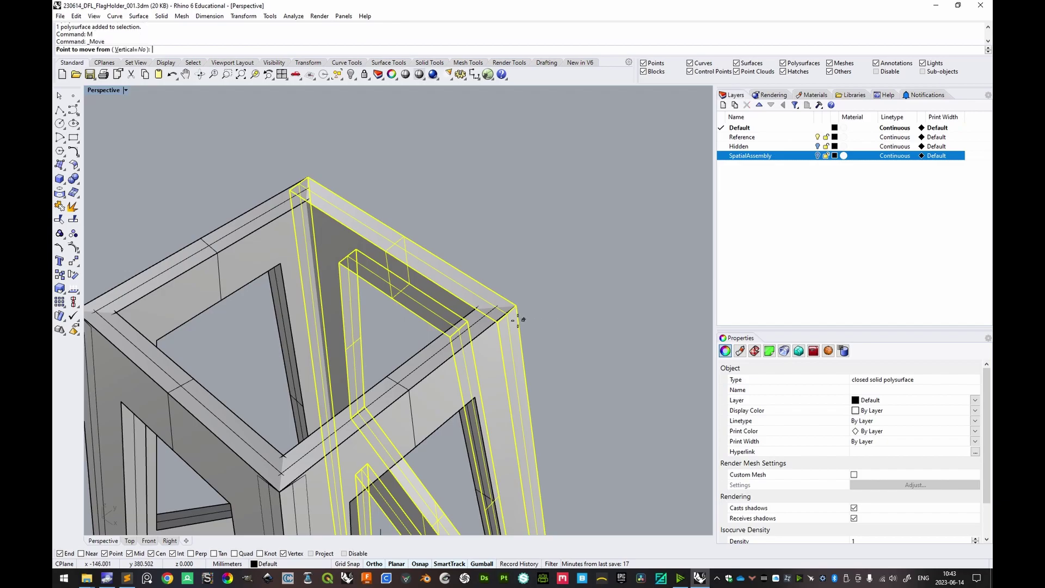
click(497, 322)
click(517, 306)
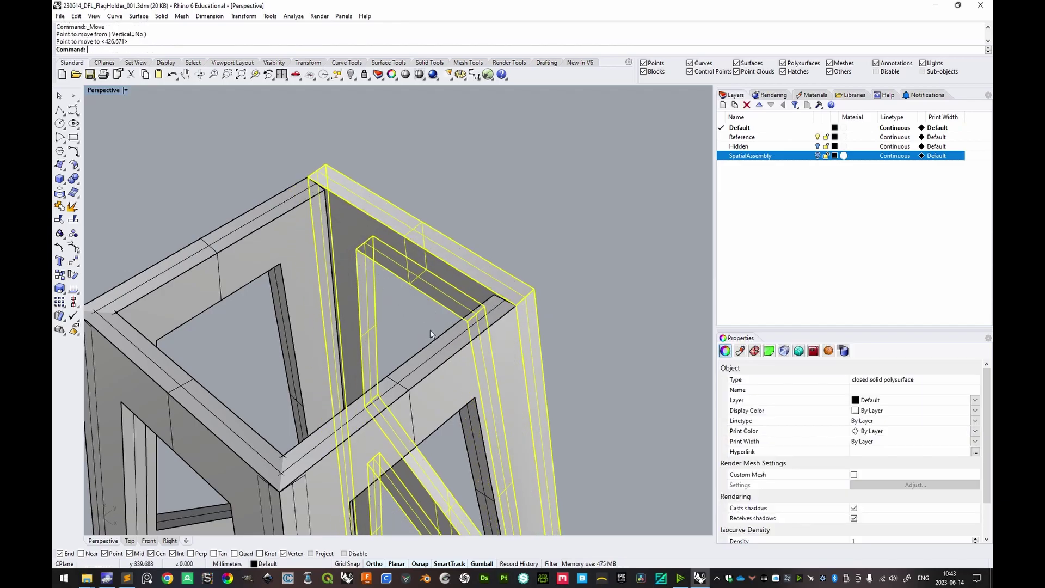
- Move the opposite side panel outward by its own thickness using its top corner points, and clear the selection
shift+right_drag(279, 364, 336, 328)
click(337, 328)
text(m)
key(Return)
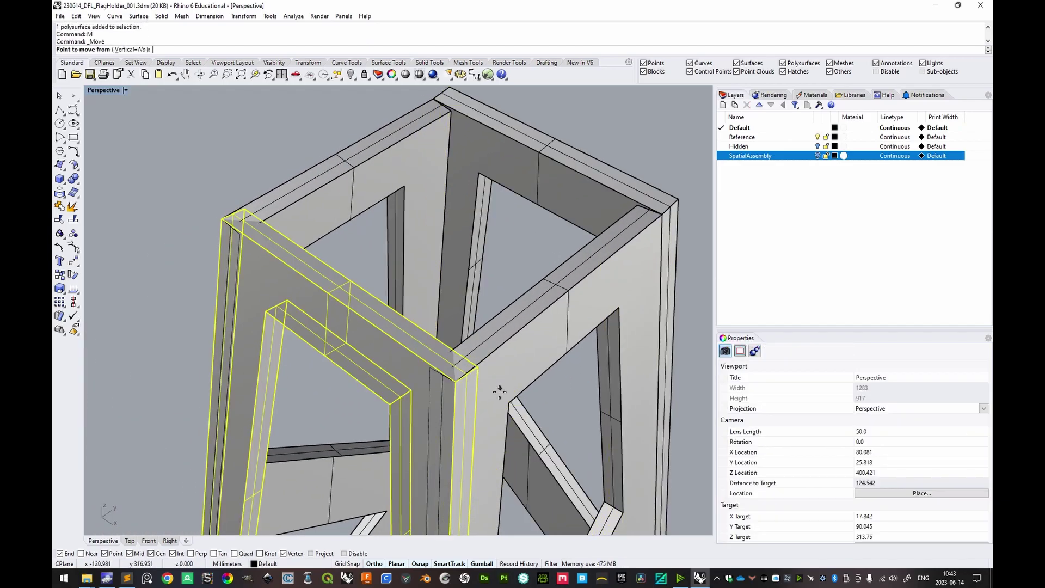
click(477, 369)
click(457, 385)
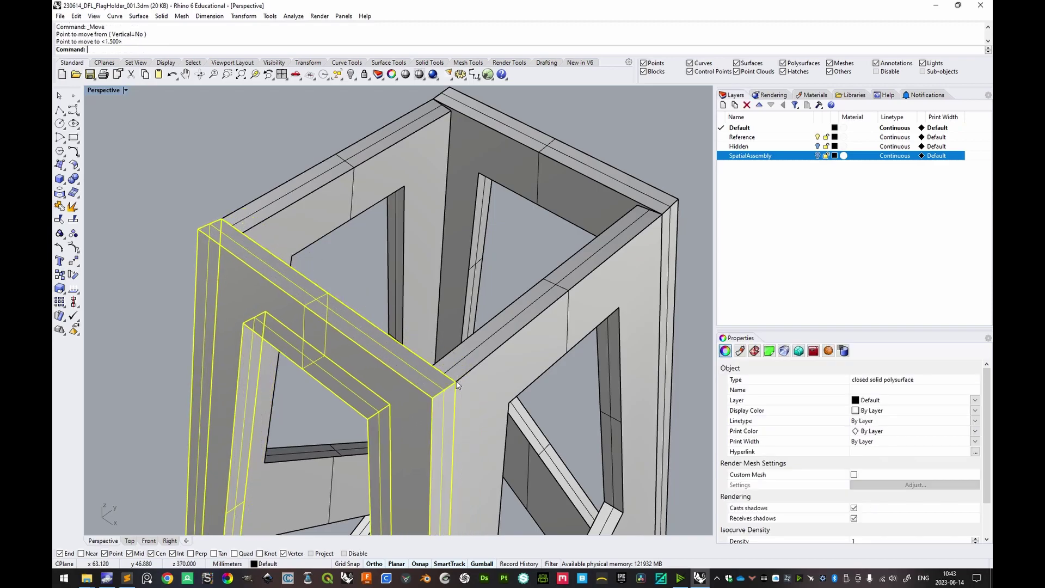
click(622, 159)
- Examine the corner joints between the truss panels along the tower's height
scroll(512, 291, down, 7)
right_drag(508, 302, 420, 125)
scroll(432, 286, down, 6)
scroll(439, 258, up, 6)
scroll(443, 266, down, 7)
shift+right_drag(436, 435, 420, 180)
scroll(419, 180, down, 3)
scroll(409, 288, up, 6)
click(411, 292)
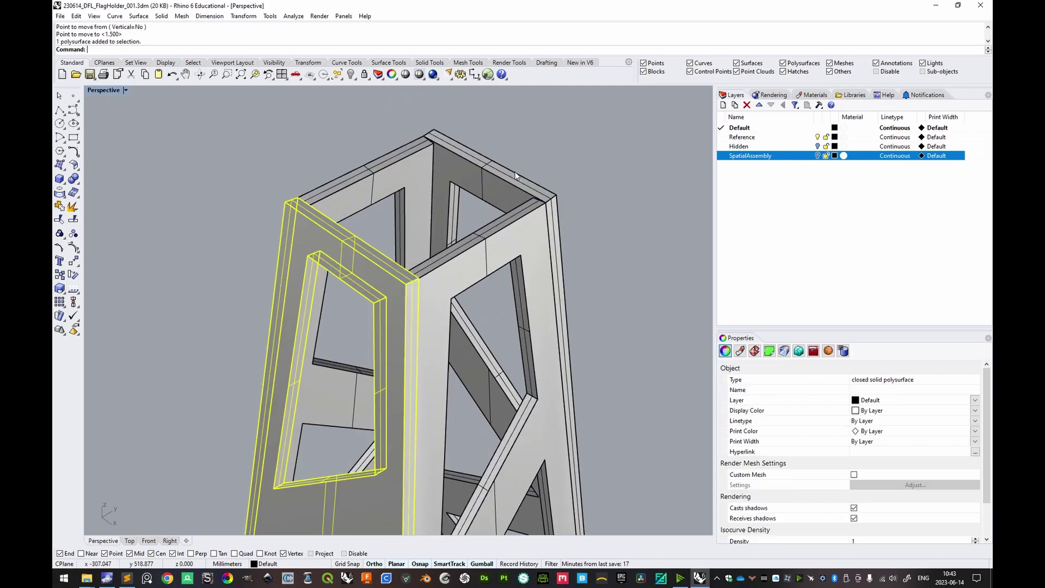
shift+click(564, 238)
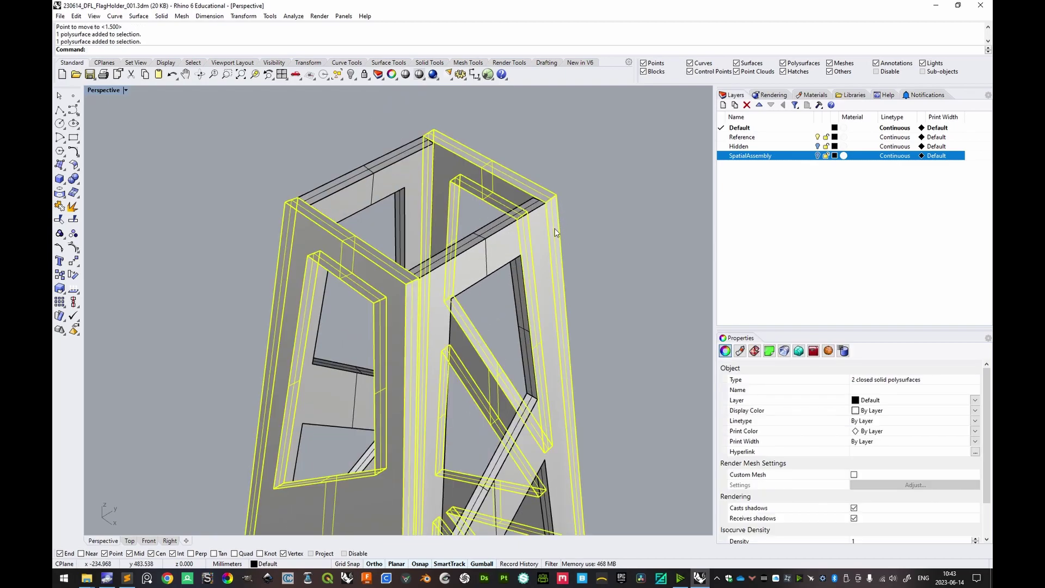
click(575, 213)
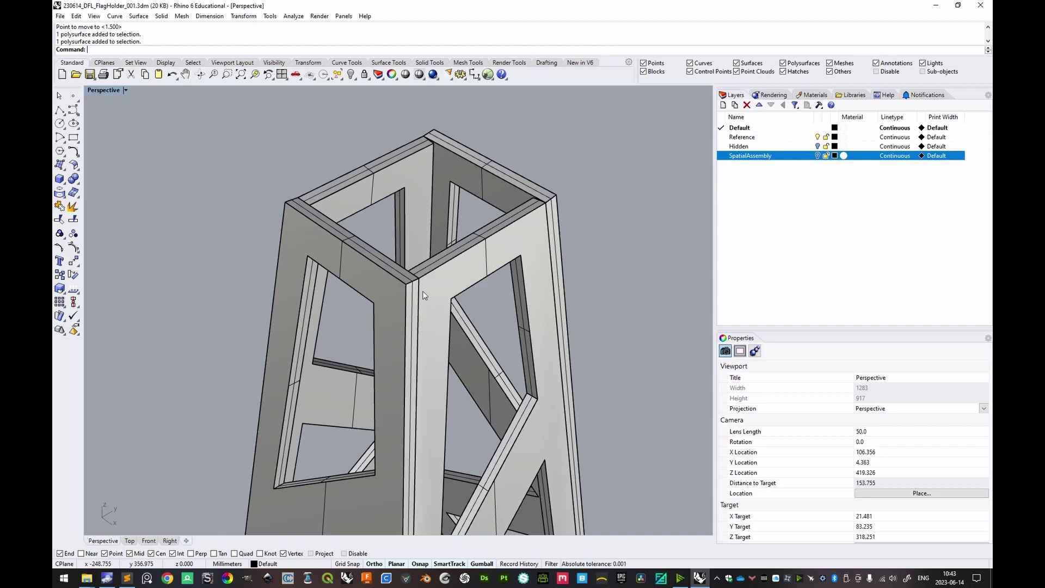
scroll(424, 296, down, 10)
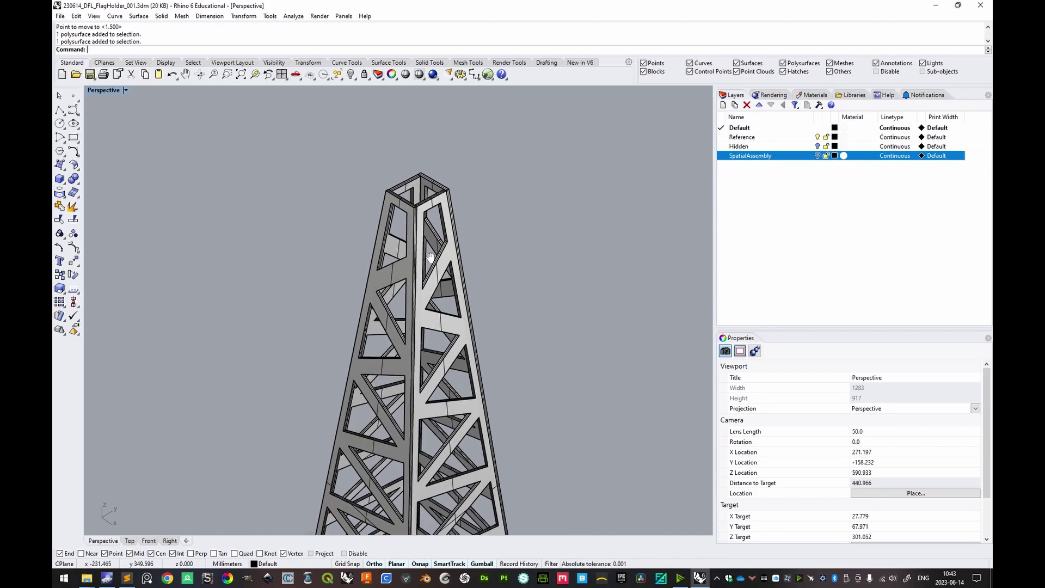
scroll(432, 259, up, 8)
shift+right_drag(502, 235, 478, 220)
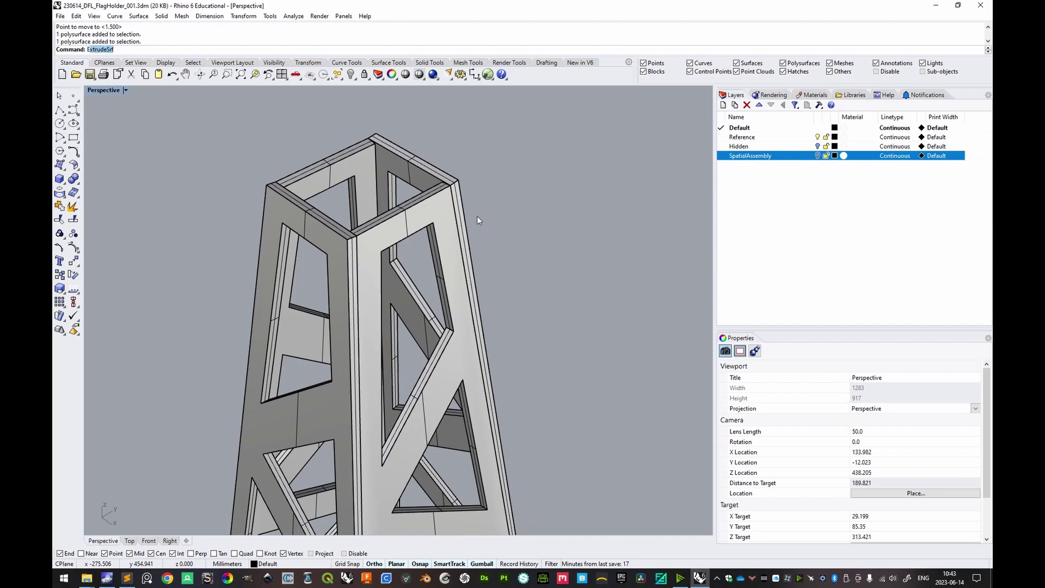
- Try to extrude the long outer side faces of both outer panels together as solids at all four tower corners
key(Return)
click(459, 196)
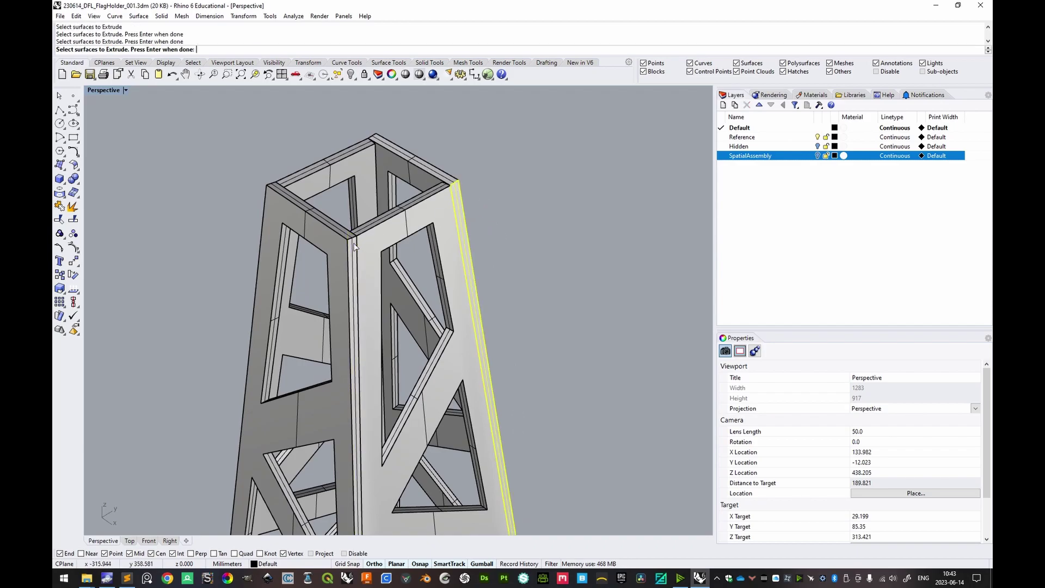
right_drag(396, 278, 555, 214)
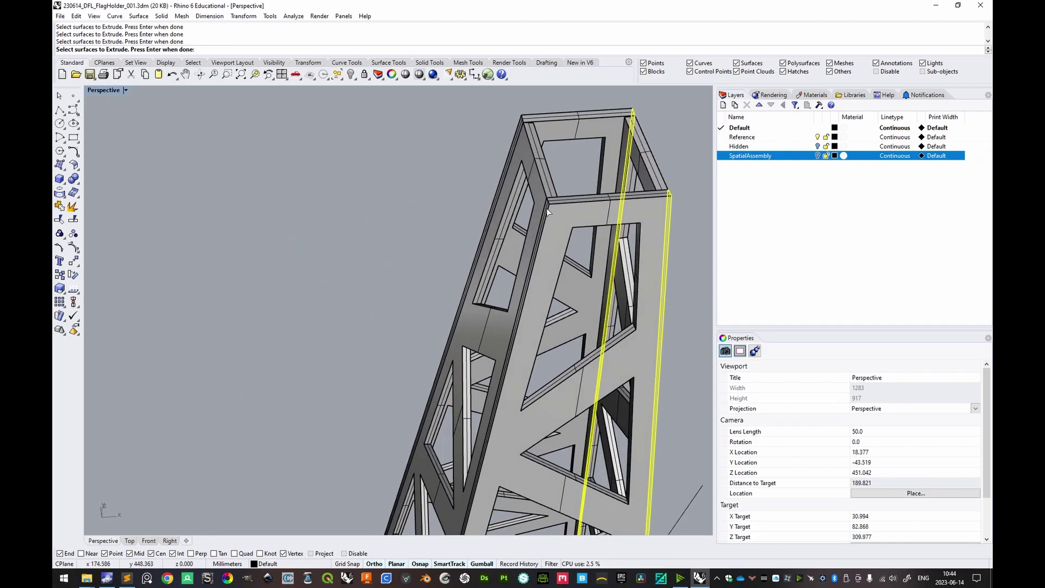
scroll(567, 254, down, 6)
right_drag(648, 245, 523, 247)
scroll(565, 254, up, 4)
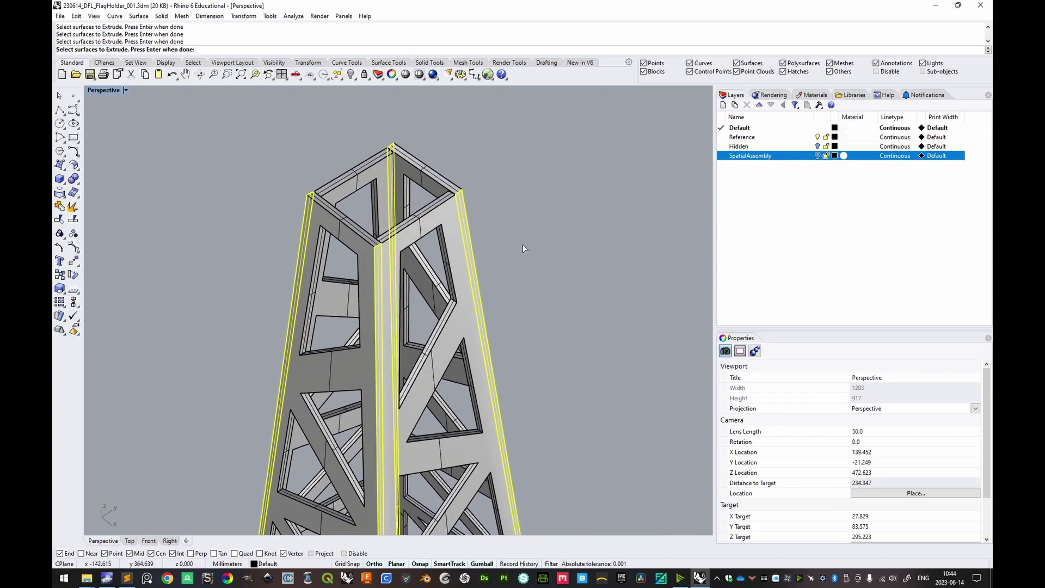
key(Return)
scroll(542, 256, down, 8)
right_drag(475, 319, 514, 266)
scroll(448, 217, up, 4)
scroll(447, 216, up, 2)
scroll(516, 321, down, 8)
shift+right_drag(515, 322, 506, 215)
scroll(493, 204, up, 8)
scroll(493, 203, down, 8)
scroll(558, 289, up, 6)
right_drag(564, 236, 538, 281)
scroll(493, 282, up, 8)
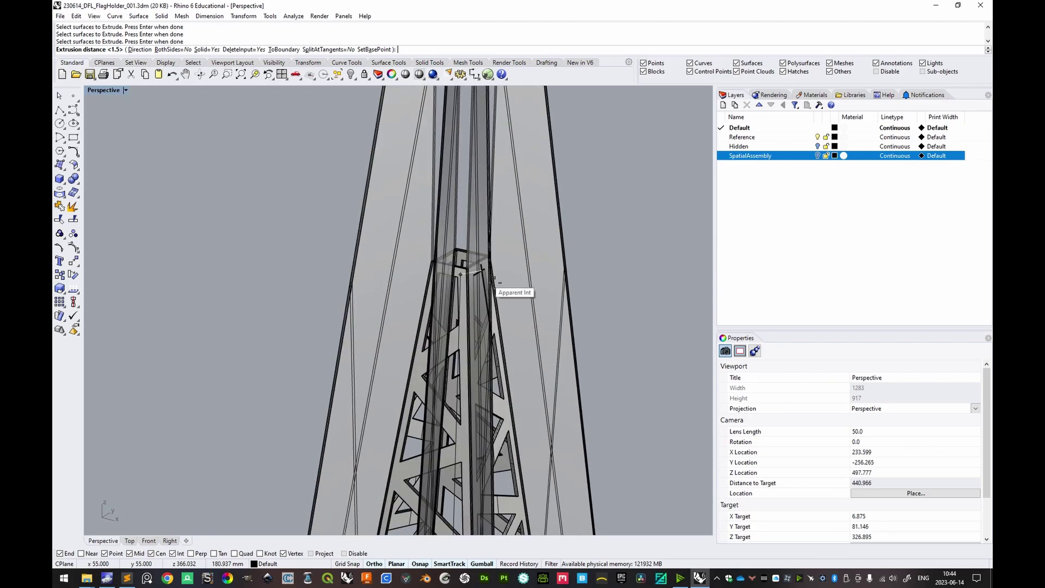
scroll(556, 280, down, 4)
key(Return)
- Extrude one long side face of the first outer panel outward by 1.5 mm as a solid to cover the adjoining panel's edge
scroll(498, 292, up, 8)
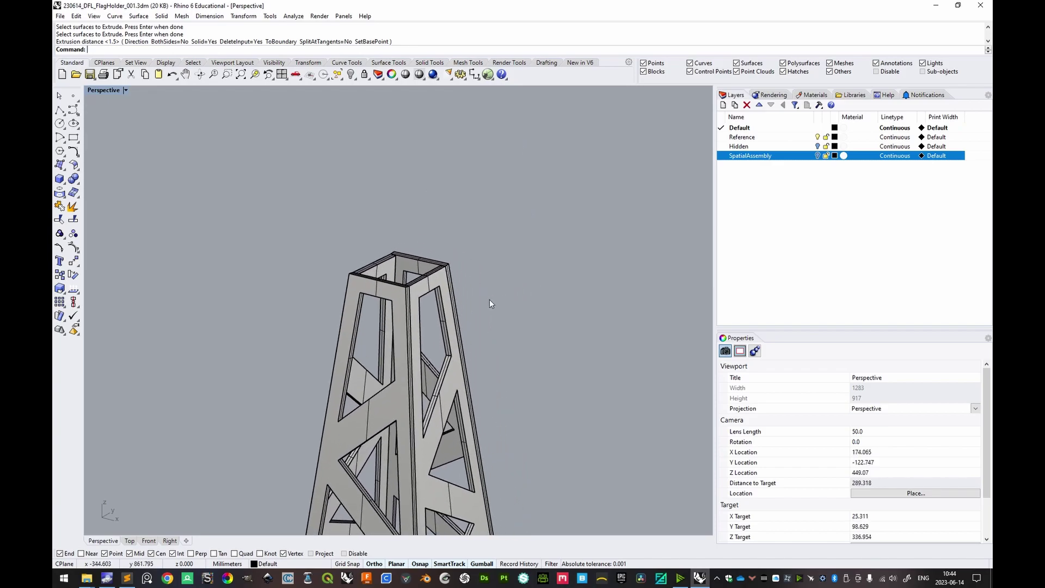
scroll(490, 300, up, 6)
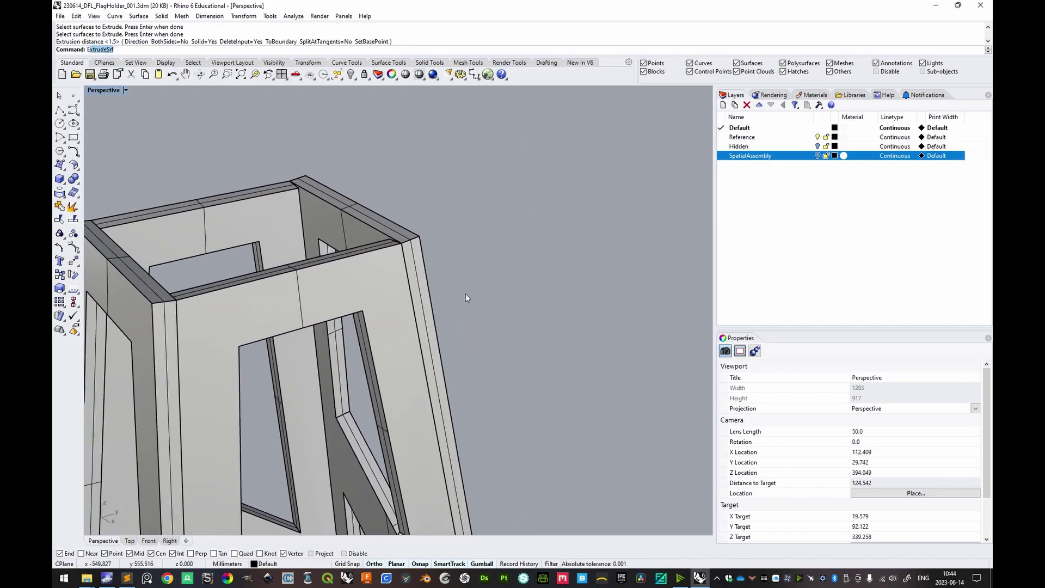
text(r)
key(Return)
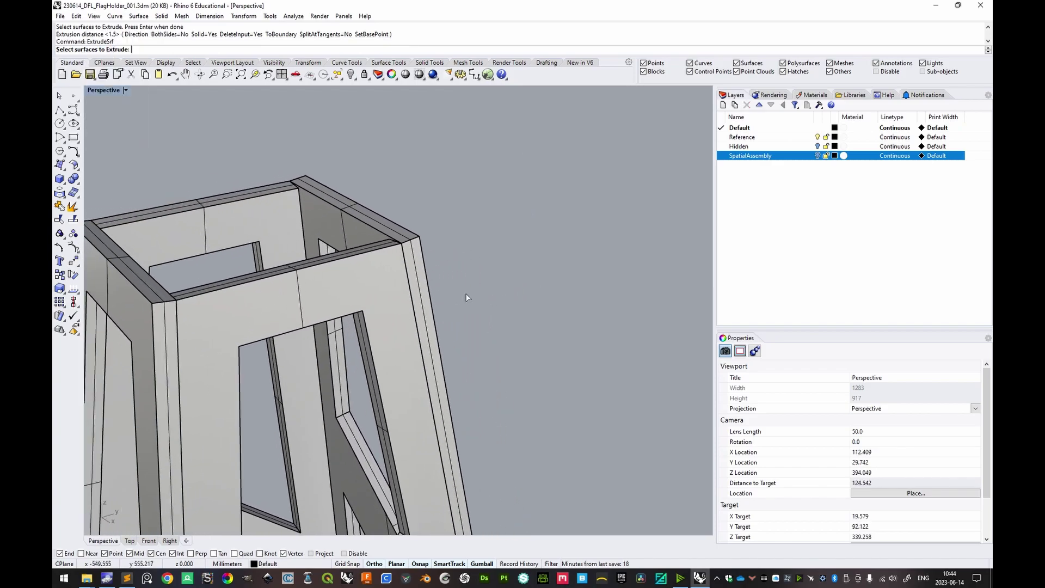
click(419, 270)
key(Return)
right_drag(506, 284, 539, 236)
scroll(492, 288, down, 8)
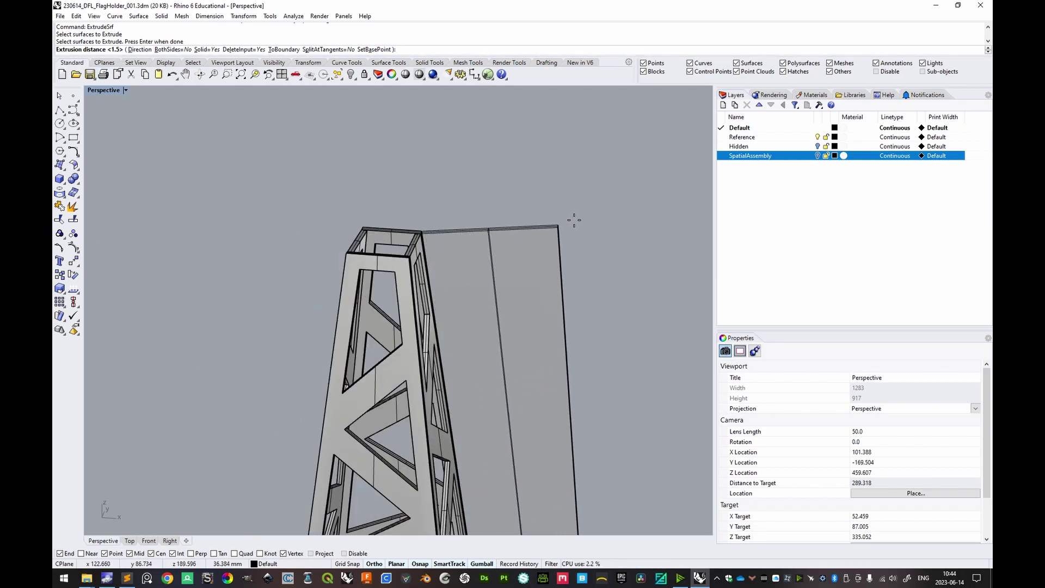
click(574, 220)
- Extrude the opposite long side face of the same outer panel outward by 1.5 mm
scroll(446, 238, up, 10)
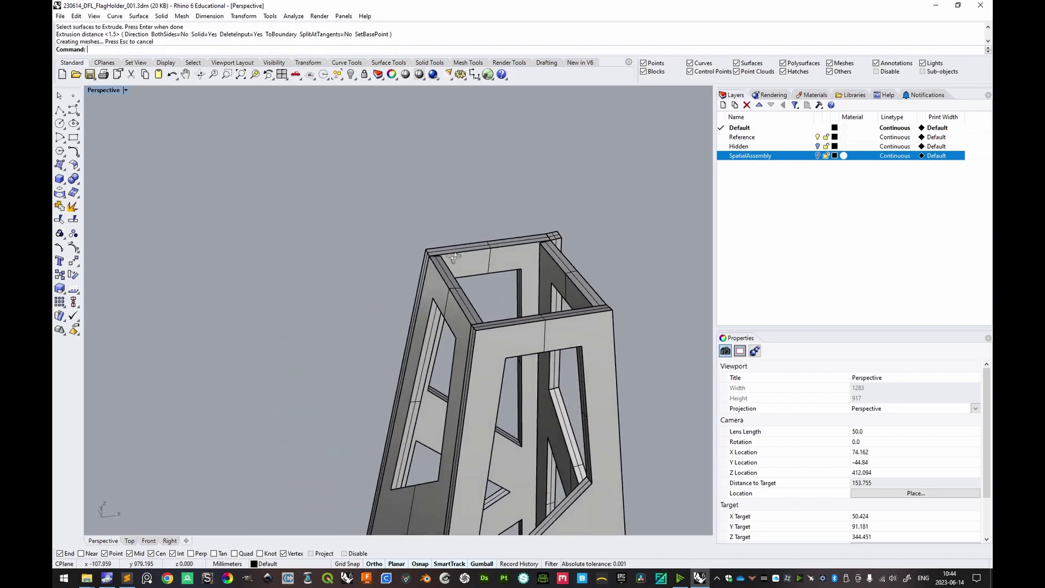
key(Return)
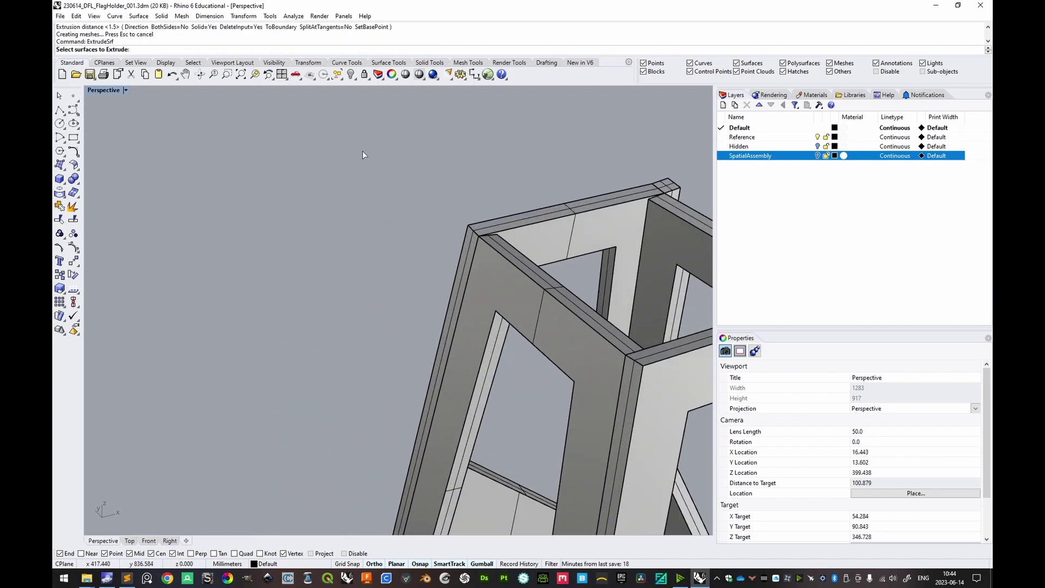
click(469, 247)
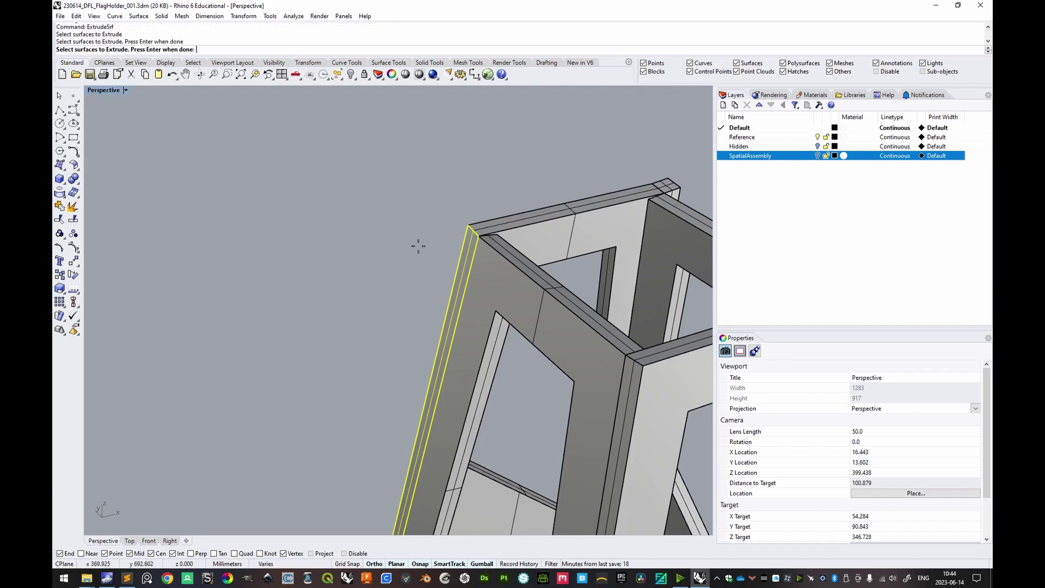
key(Return)
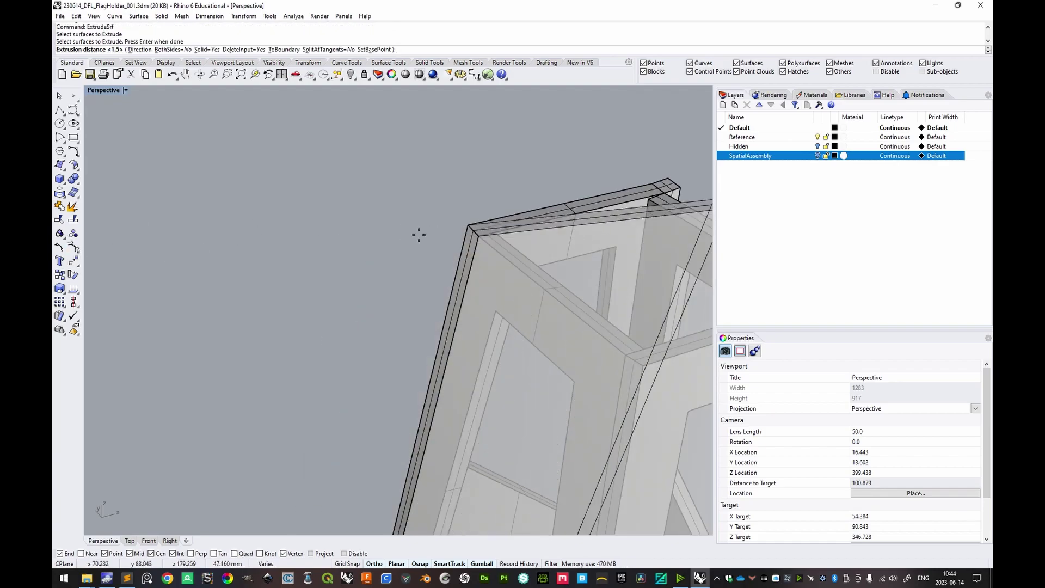
key(Return)
- Extrude one long side face of the second outer panel outward by 1.5 mm at the next tower corner
right_drag(141, 180, 436, 240)
key(Return)
click(437, 244)
key(Return)
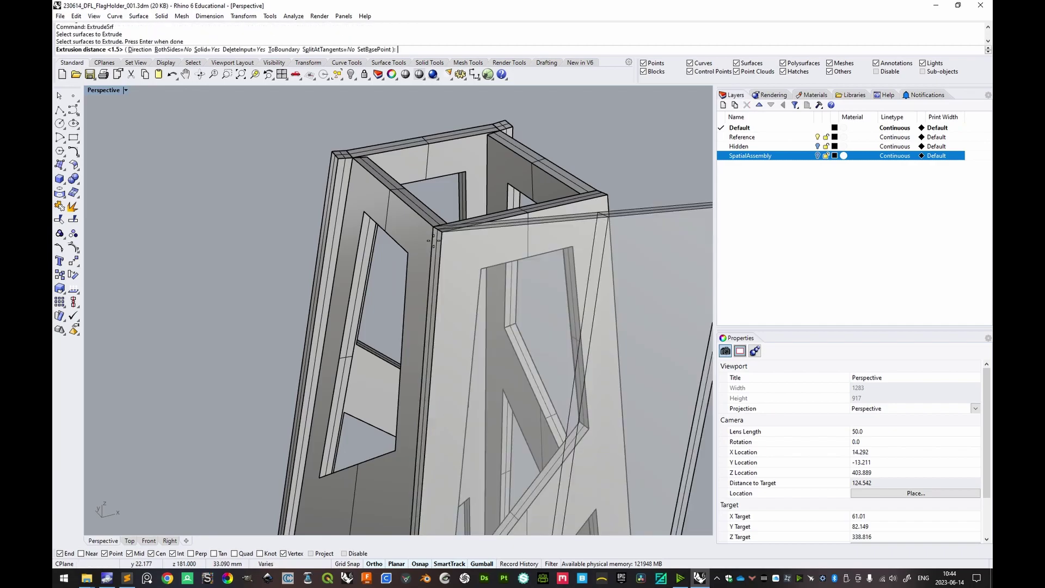
key(Return)
- Extrude the second outer panel's remaining long side face outward by 1.5 mm at the last tower corner
right_drag(474, 260, 318, 219)
click(313, 208)
key(Return)
click(314, 208)
key(Return)
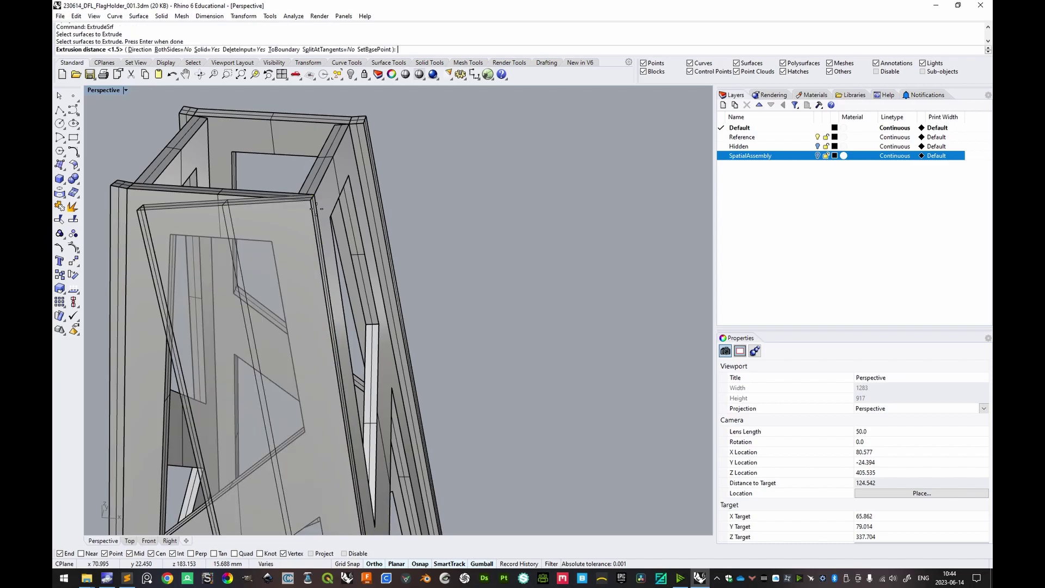
key(Return)
- Merge all coplanar faces of the two widened outer panels with MergeAllFaces and clear the selection
scroll(433, 224, down, 8)
right_drag(433, 224, 333, 171)
scroll(425, 184, down, 6)
scroll(345, 155, up, 8)
scroll(351, 213, down, 6)
scroll(341, 198, up, 5)
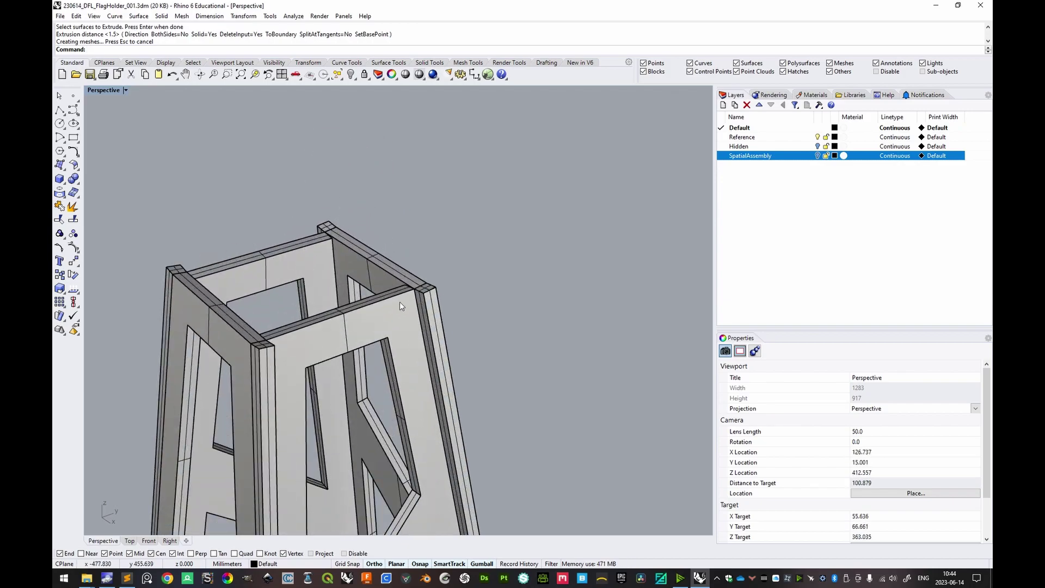
click(399, 304)
click(470, 289)
click(423, 299)
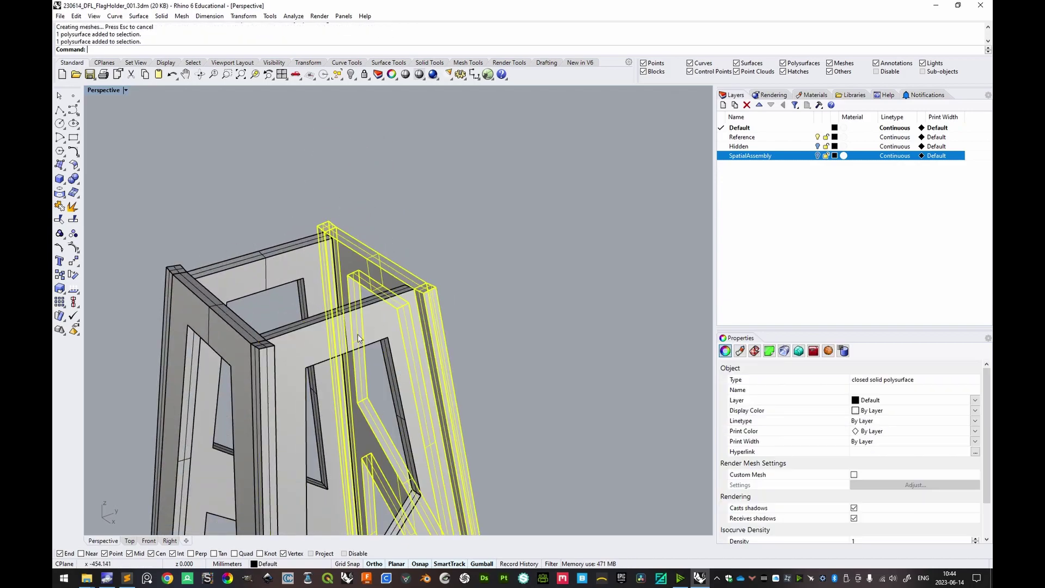
click(232, 324)
right_drag(232, 324, 480, 194)
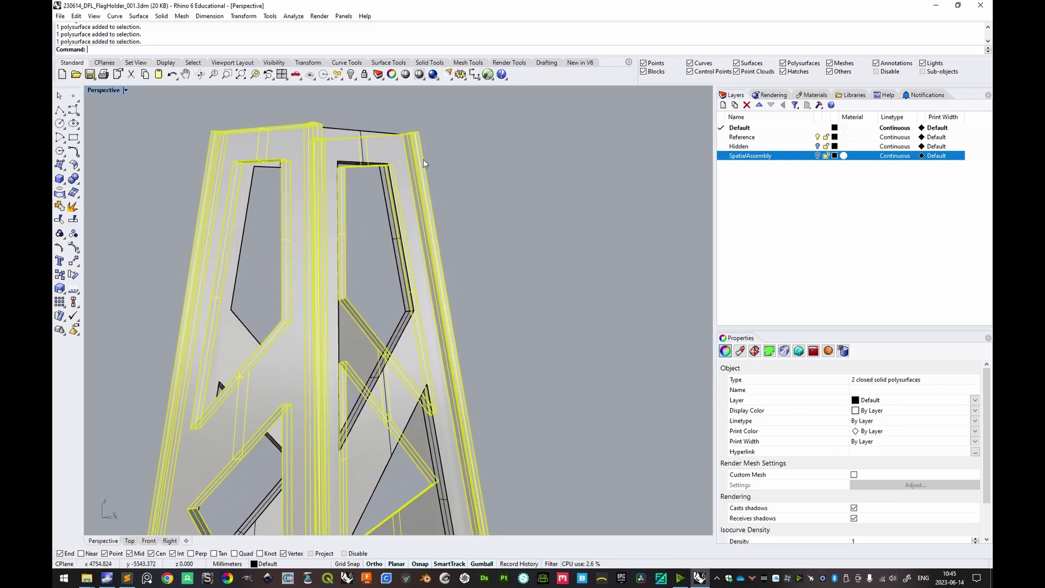
right_drag(423, 189, 282, 151)
right_drag(517, 181, 499, 202)
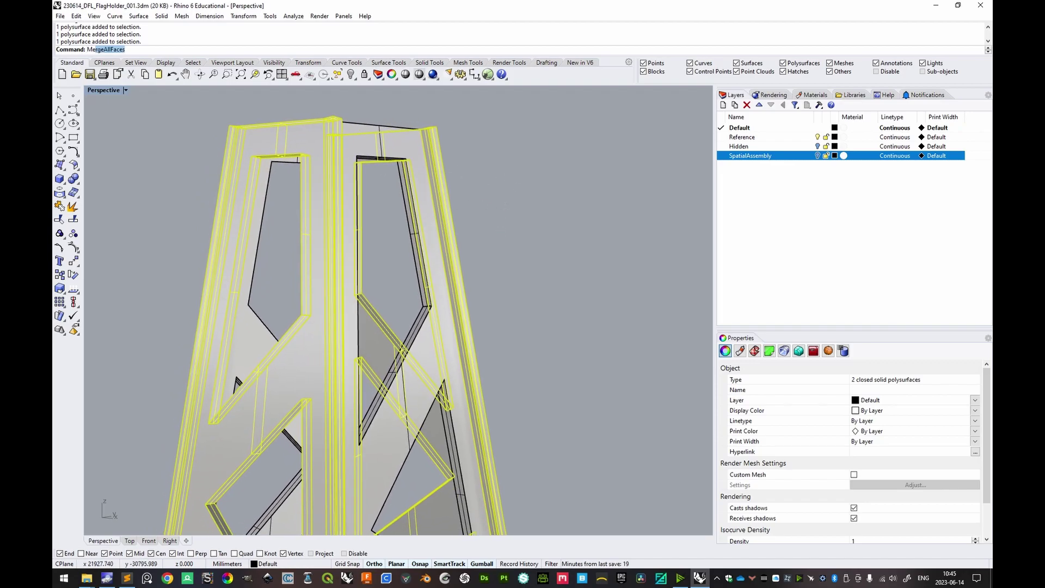
text(AllFaces)
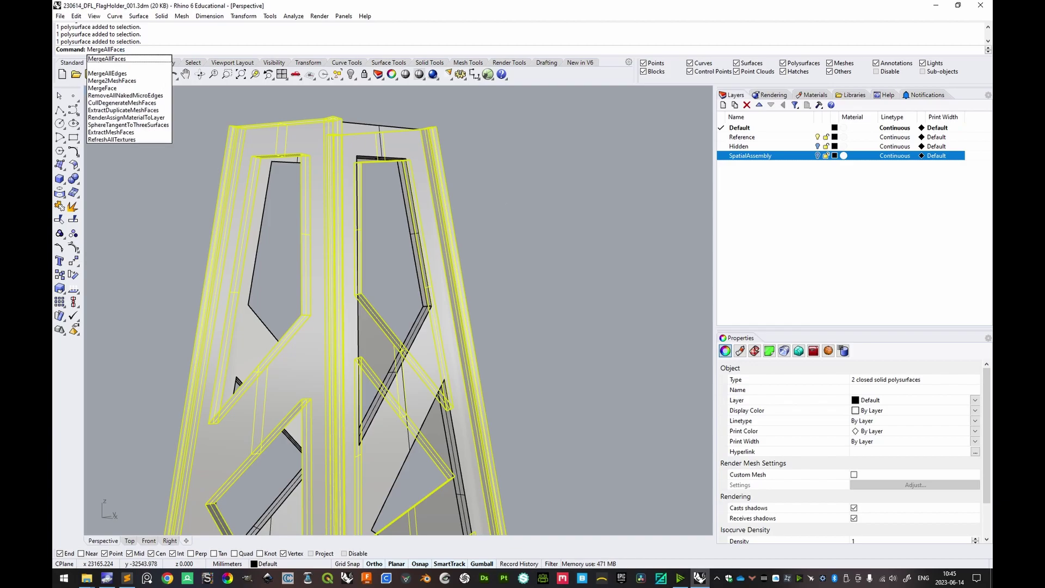
key(Return)
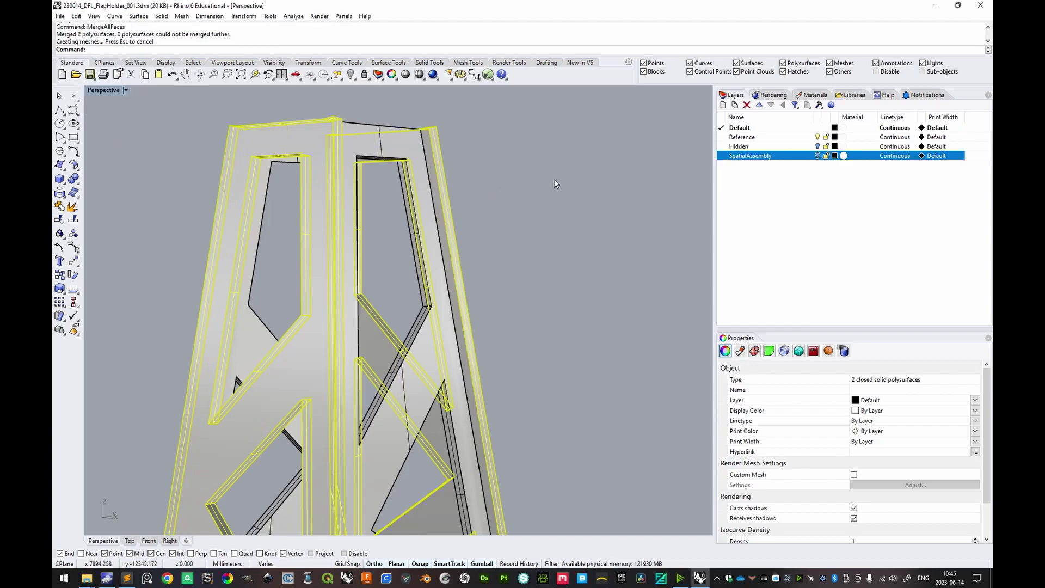
click(552, 183)
shift+right_drag(321, 143, 353, 162)
scroll(382, 183, up, 4)
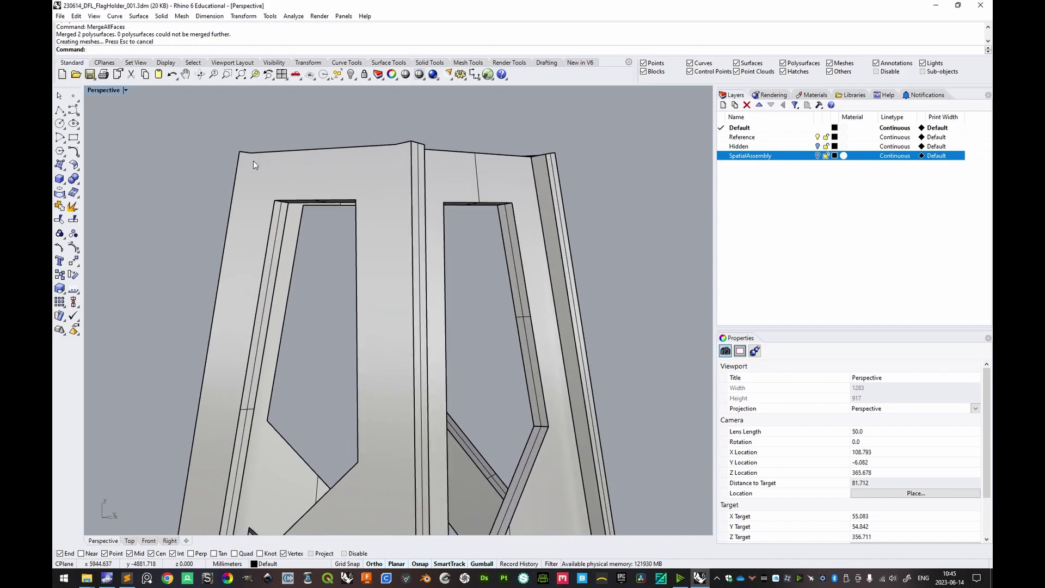
- Undo the face merge on the outer panels to compare the seams, and redo it
key(ctrl+z)
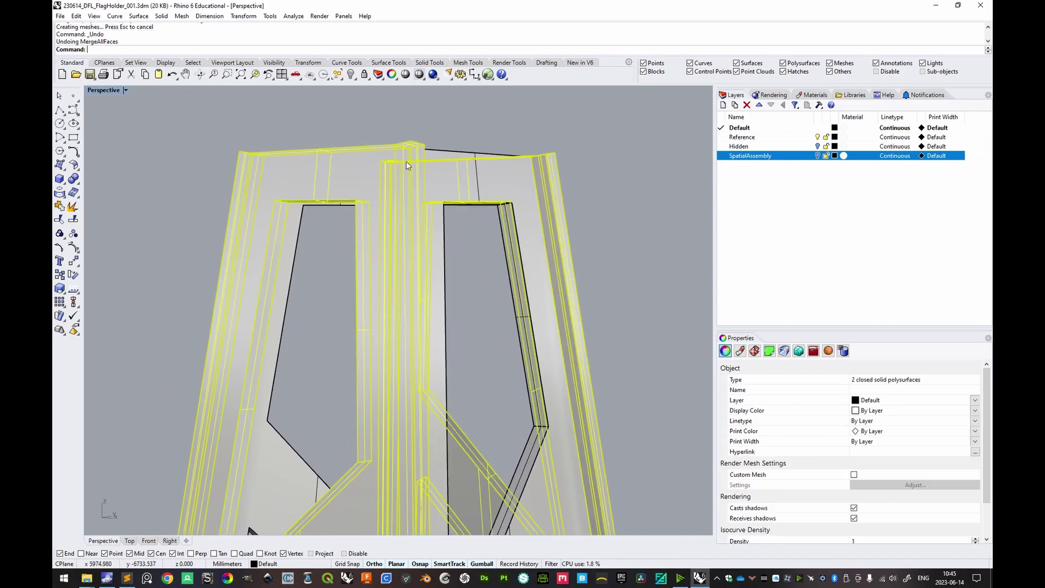
key(Escape)
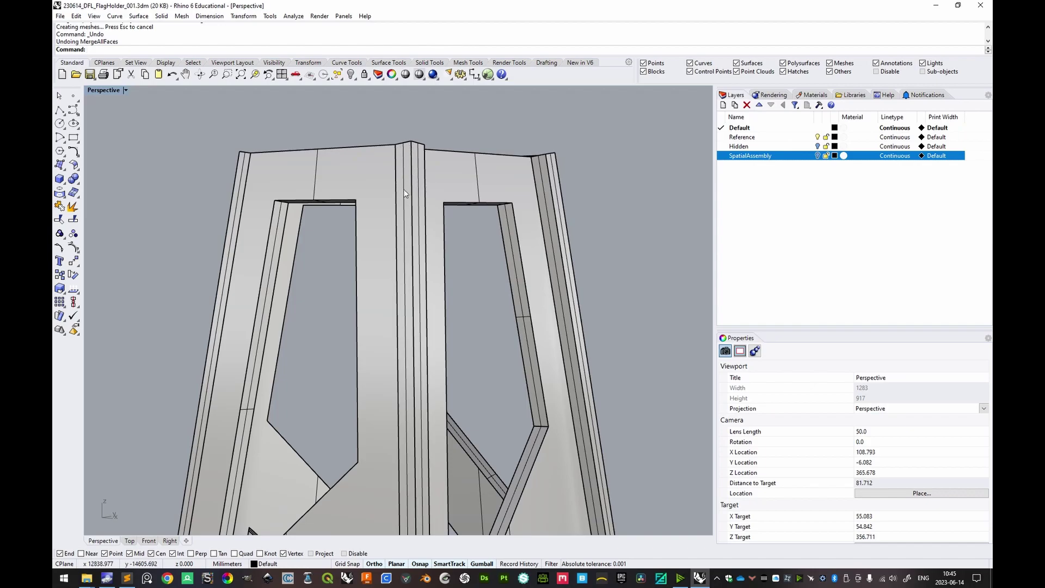
key(ctrl+y)
- Mirror one inner truss panel without a copy, across the vertical plane through its base edge's midpoint, perpendicular to the panel
right_drag(404, 177, 382, 245)
scroll(394, 190, down, 6)
scroll(397, 245, down, 12)
shift+right_drag(420, 414, 411, 286)
click(411, 286)
shift+right_drag(515, 362, 490, 261)
right_drag(441, 414, 294, 397)
shift+right_drag(545, 381, 401, 400)
text(M)
key(Return)
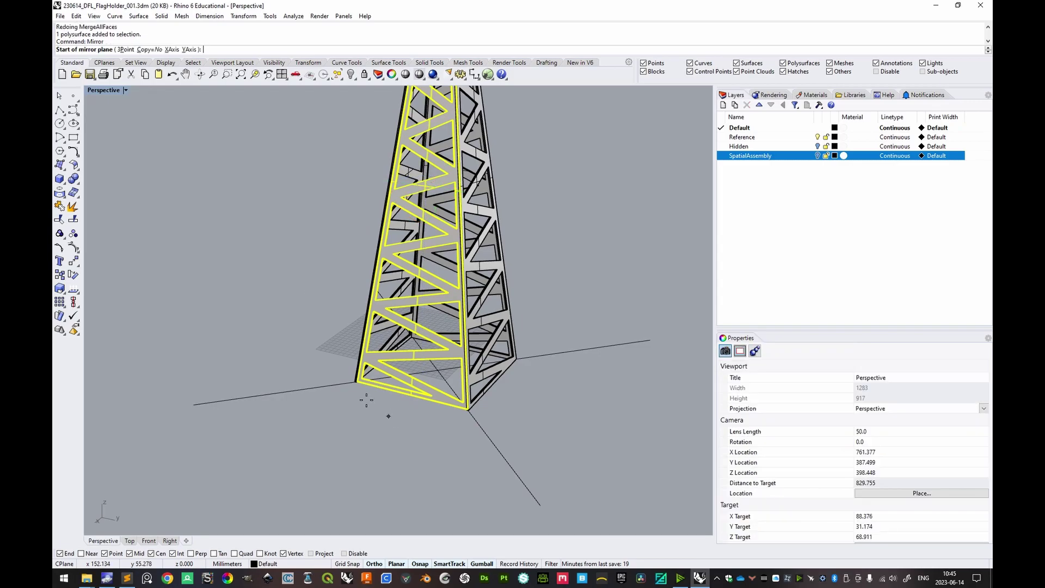
click(413, 398)
click(360, 442)
click(560, 354)
- Mirror the opposite inner truss panel without a copy, about its own base edge's midpoint, and clear the selection
shift+right_drag(546, 418, 459, 371)
click(498, 410)
right_drag(487, 302, 414, 336)
click(414, 335)
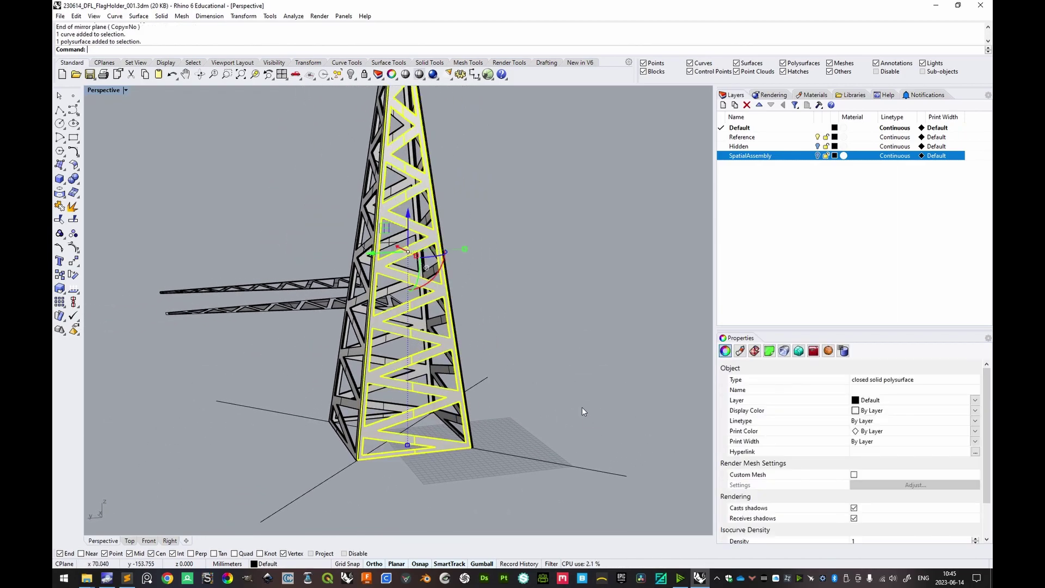
right_drag(582, 409, 537, 394)
click(439, 432)
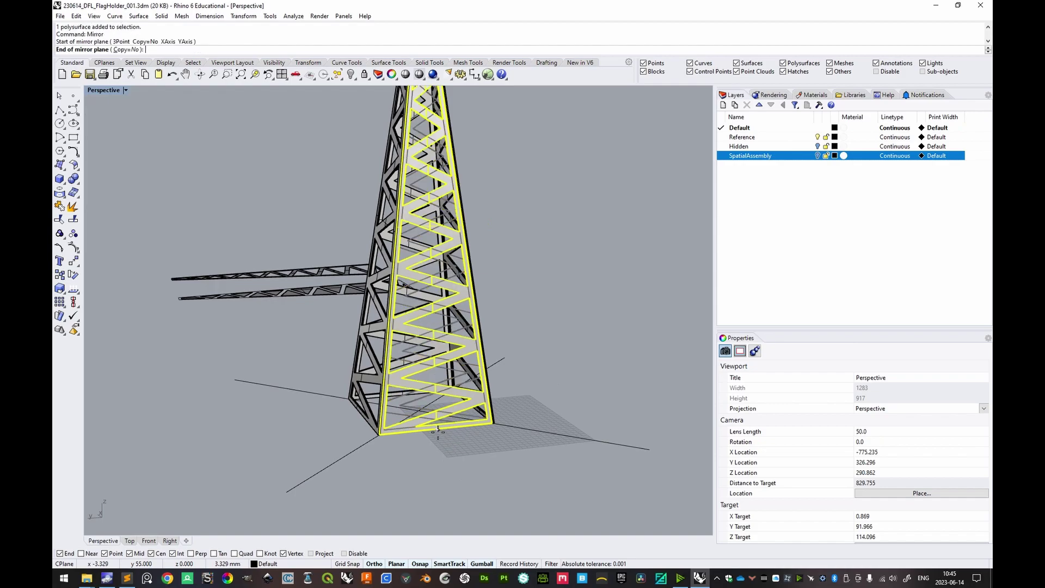
click(468, 460)
click(470, 467)
- Examine how the inner and outer panels meet at the tower's top corners, selecting individual panels to compare their edges
right_drag(470, 458, 398, 404)
scroll(395, 410, up, 4)
scroll(366, 399, down, 4)
scroll(398, 404, up, 4)
scroll(395, 354, down, 8)
scroll(393, 317, up, 10)
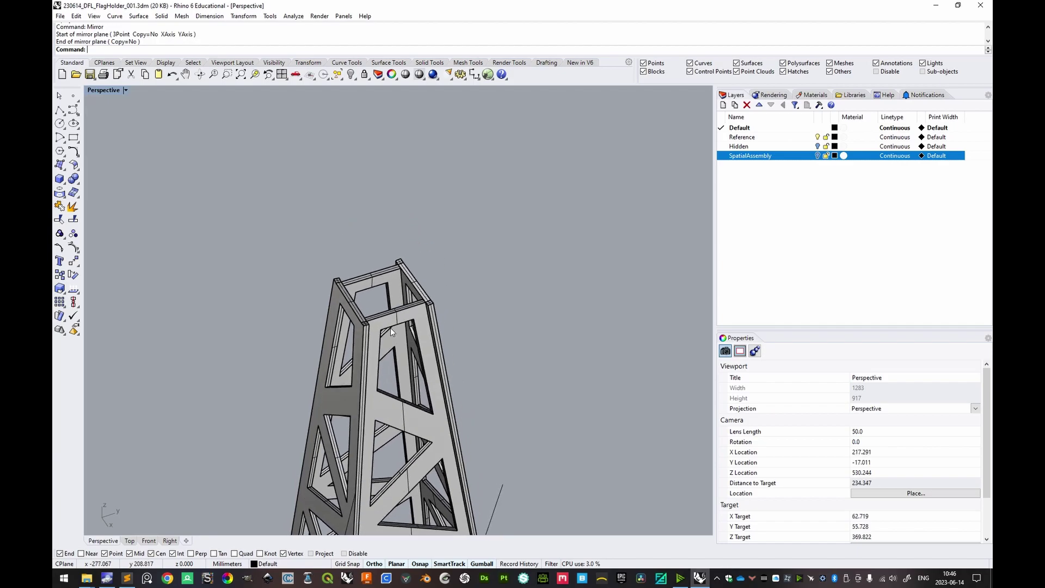
scroll(391, 328, up, 2)
scroll(413, 319, down, 2)
shift+right_drag(413, 319, 413, 294)
click(422, 281)
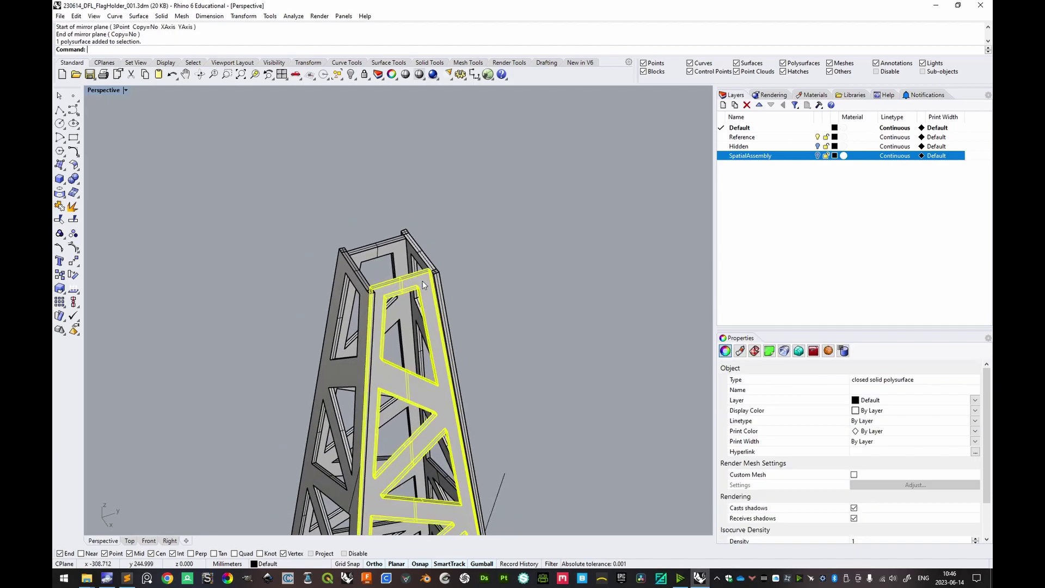
scroll(424, 282, up, 5)
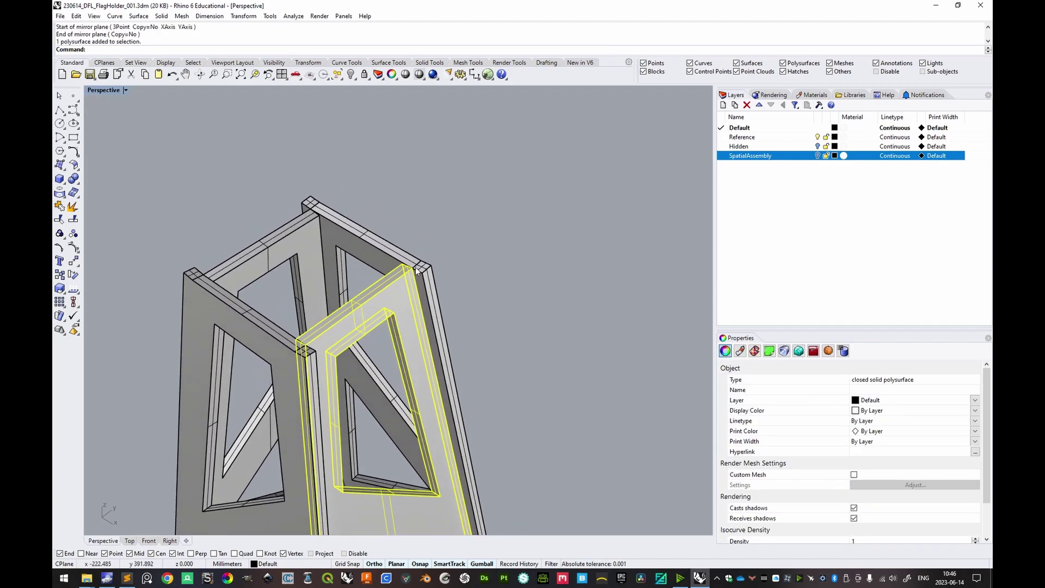
click(423, 267)
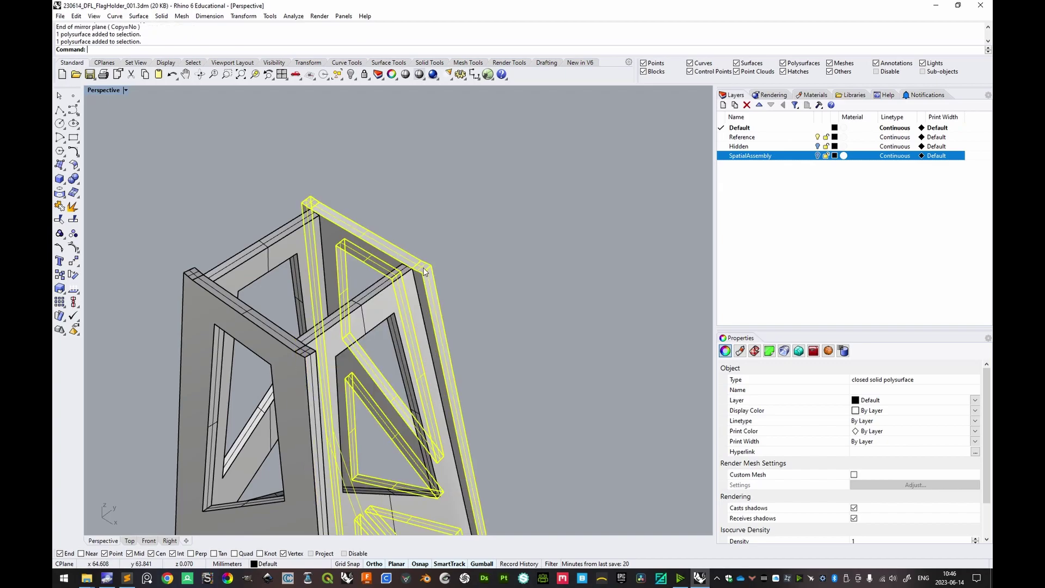
- Clear the panel selection and examine the tower's corner joints from several sides, from the top frame down to the base
click(411, 288)
key(Escape)
scroll(410, 290, down, 5)
shift+right_drag(429, 335, 415, 292)
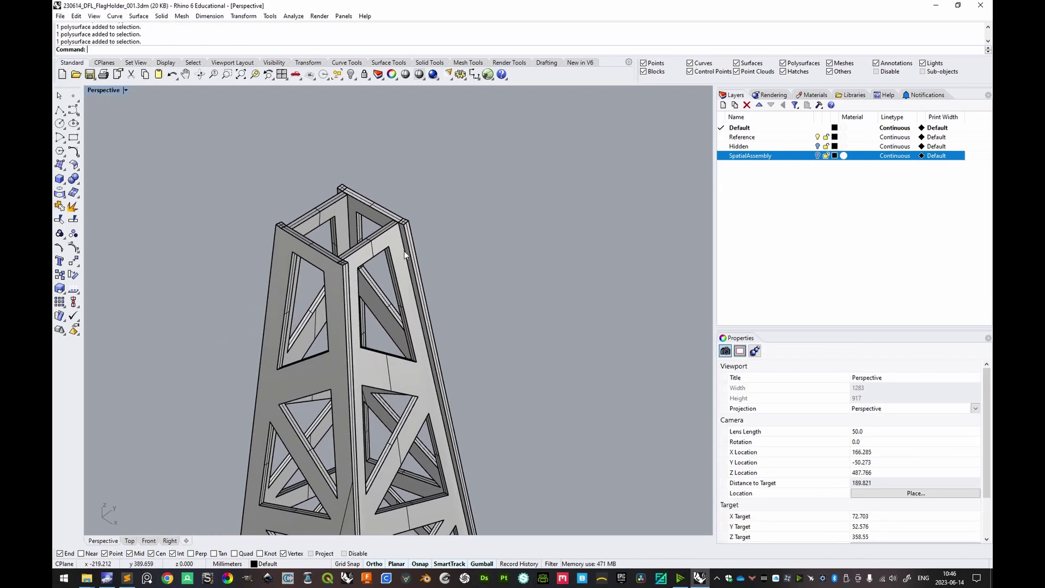
scroll(414, 235, up, 4)
shift+right_drag(416, 253, 408, 200)
scroll(410, 200, down, 8)
shift+right_drag(428, 327, 423, 241)
scroll(442, 391, down, 6)
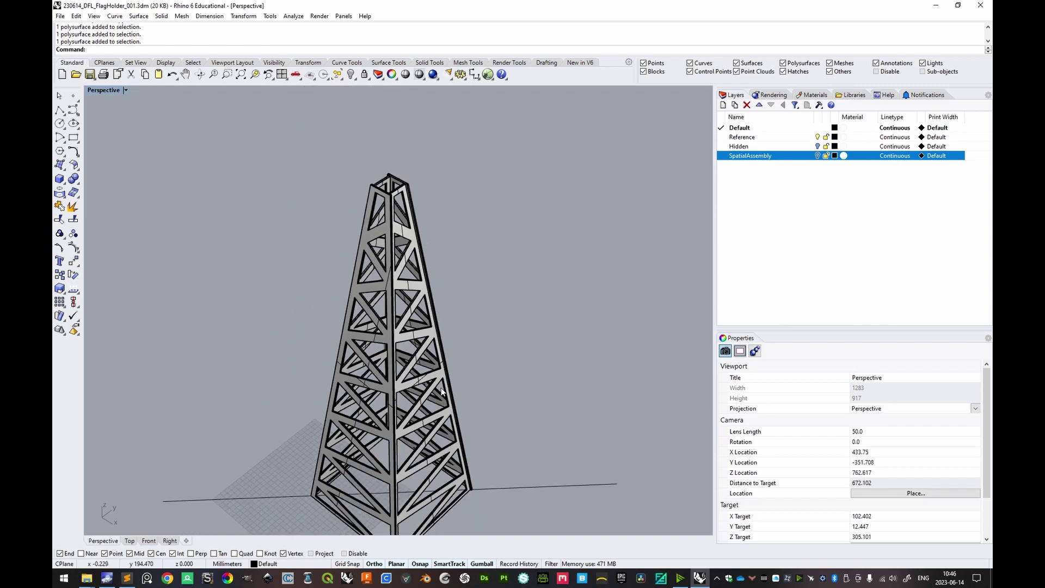
scroll(431, 315, up, 8)
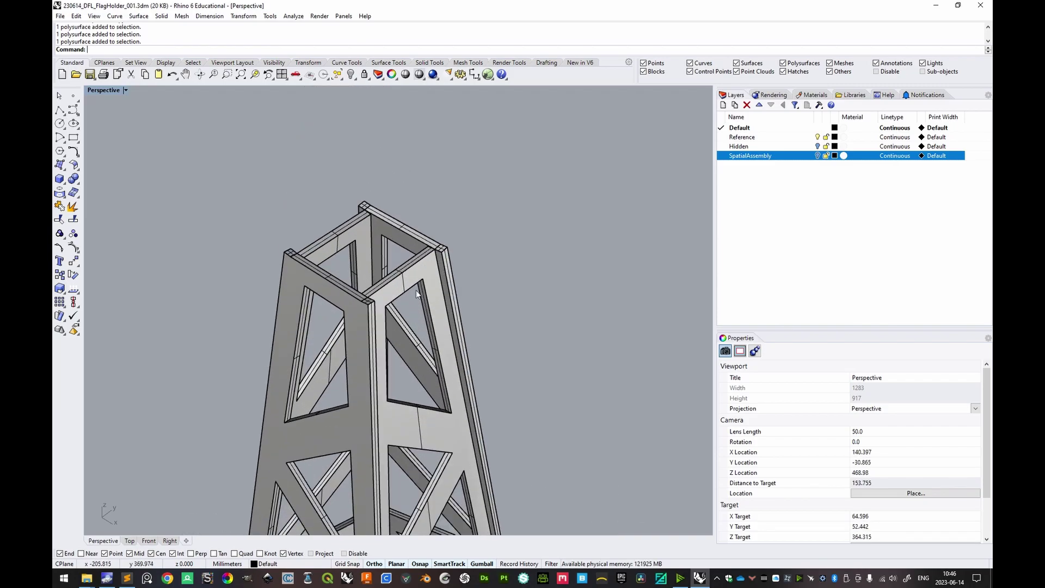
scroll(392, 217, down, 5)
right_drag(419, 240, 312, 237)
shift+right_drag(492, 343, 422, 250)
scroll(462, 256, up, 3)
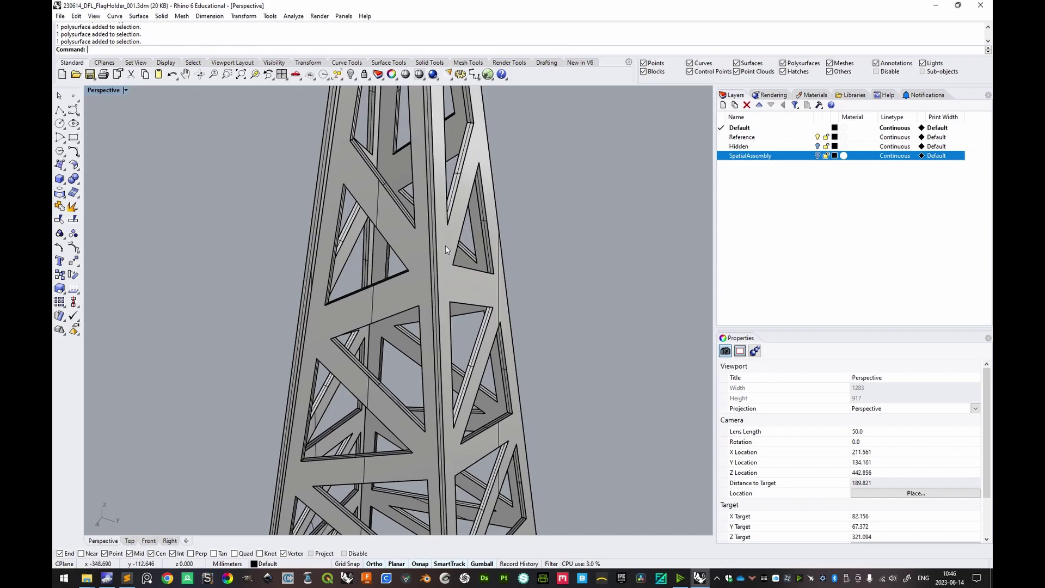
scroll(437, 245, down, 5)
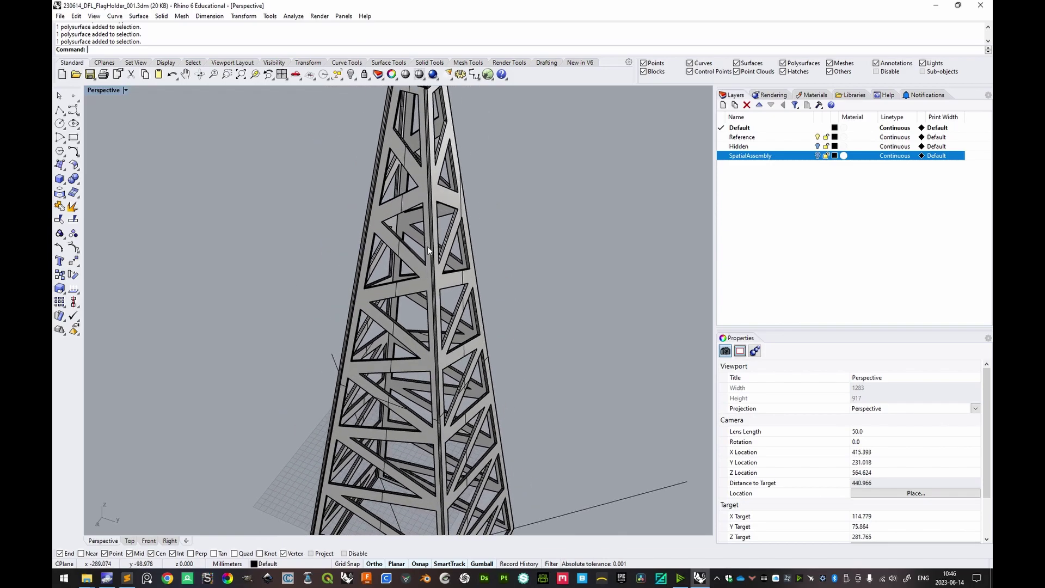
right_drag(422, 292, 412, 173)
scroll(430, 302, down, 6)
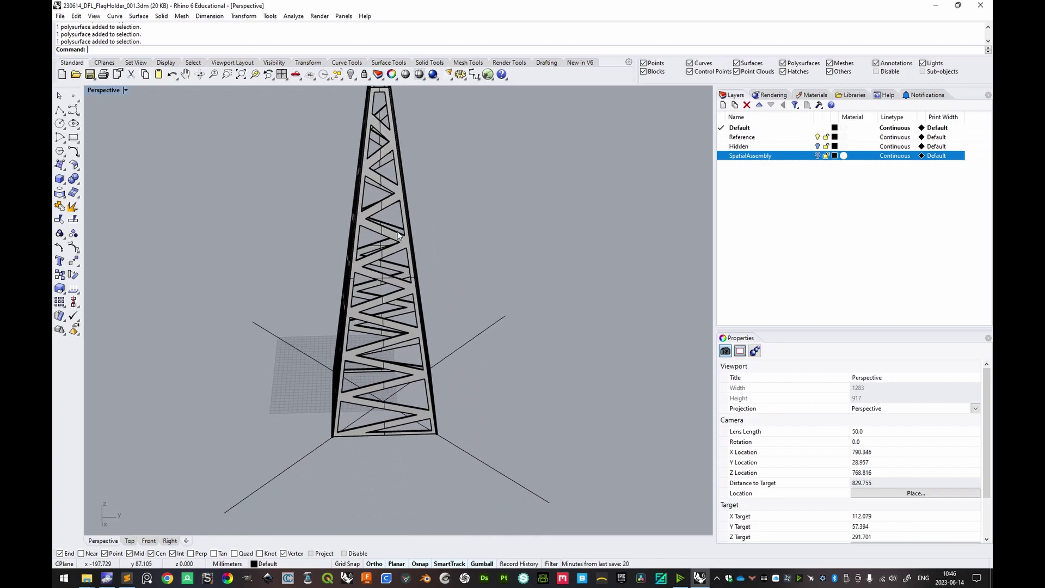
right_drag(409, 368, 414, 406)
right_drag(413, 405, 379, 235)
- Draw a three-point box about 18 by 15 mm across the tower's corner, starting from the edge between two neighbouring opening tips of the truss panel
scroll(381, 239, up, 4)
click(406, 297)
scroll(414, 251, up, 2)
scroll(413, 251, down, 7)
right_drag(413, 251, 359, 328)
scroll(527, 361, down, 5)
scroll(326, 245, up, 6)
scroll(344, 295, up, 4)
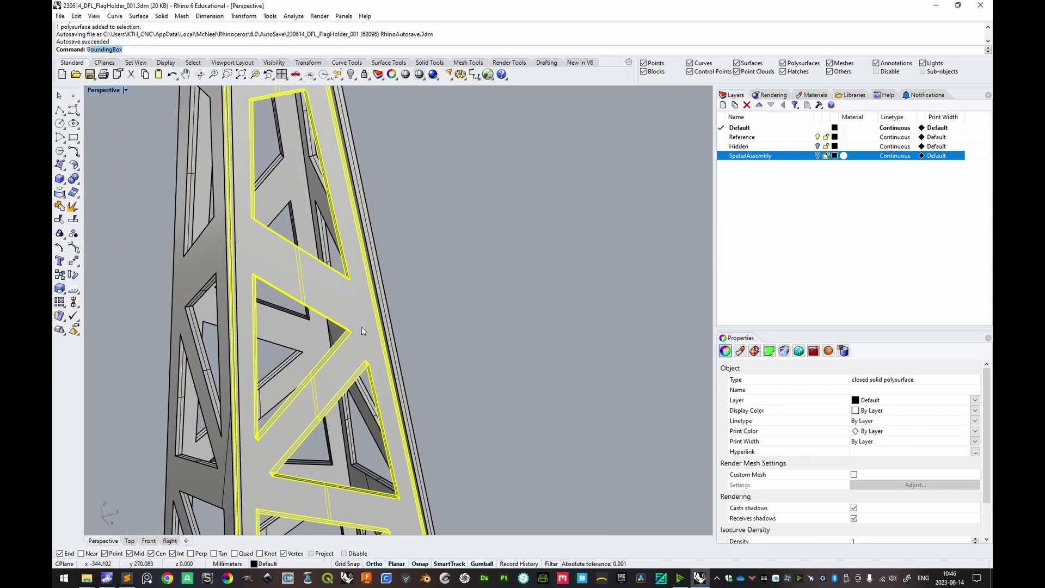
key(Return)
scroll(376, 348, up, 5)
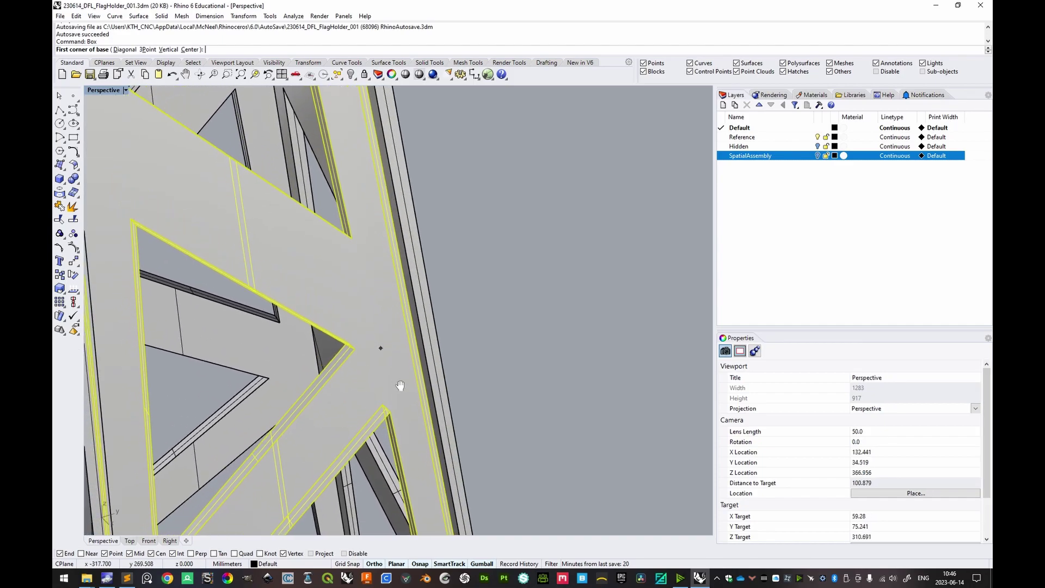
click(148, 50)
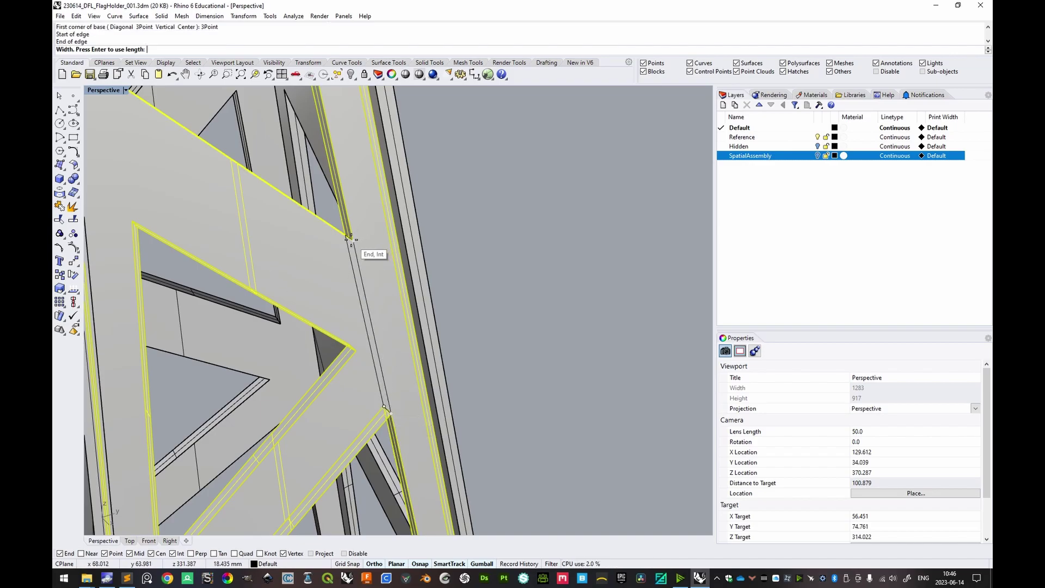
click(445, 203)
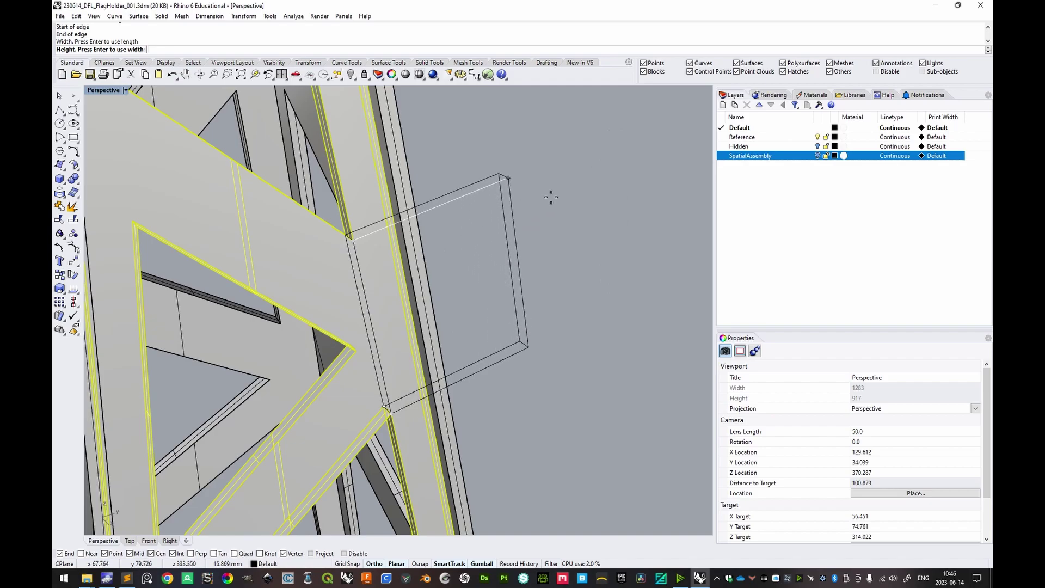
click(512, 208)
- Shorten the new box with Scale1D, from its corner at the opening tip, so its far side moves in to the tower's corner edge
right_drag(517, 251, 456, 282)
right_drag(427, 370, 292, 326)
click(482, 312)
key(Return)
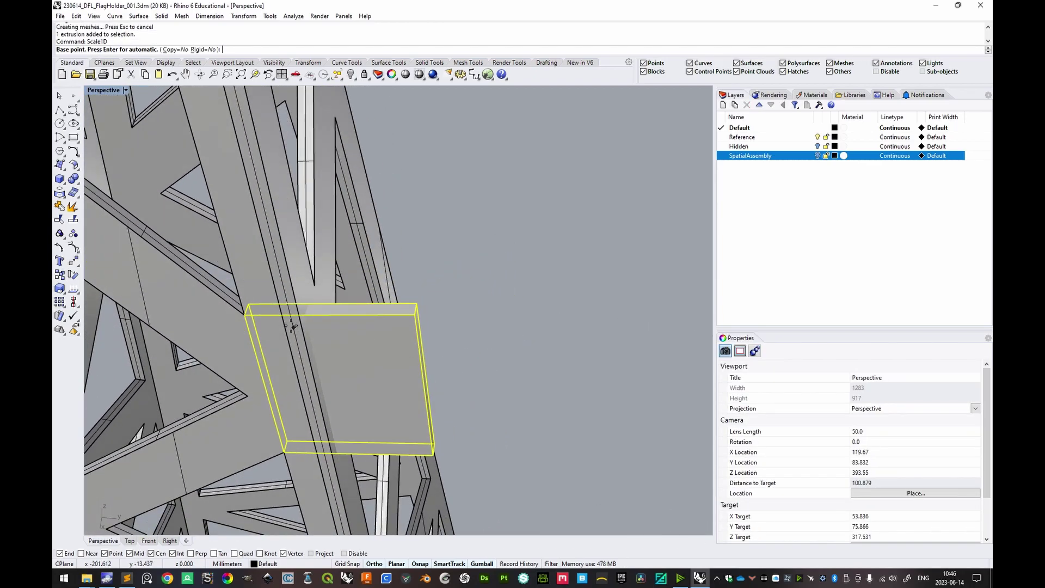
click(247, 313)
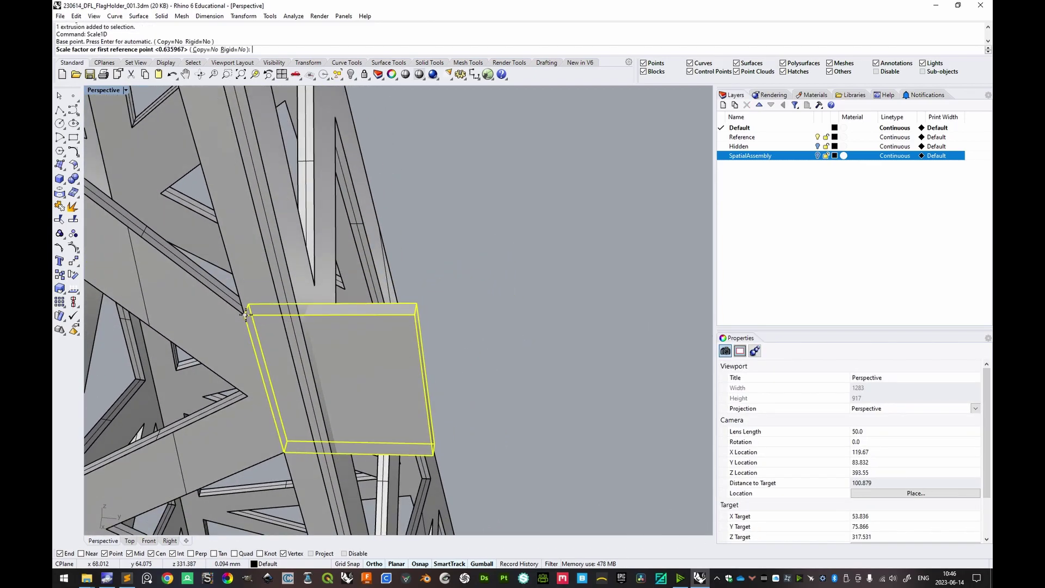
click(414, 314)
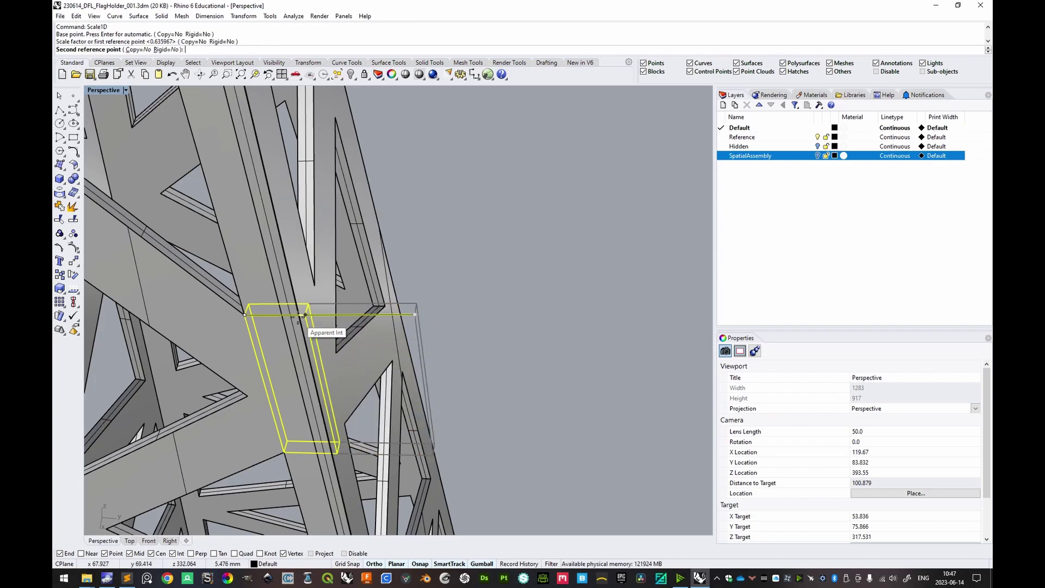
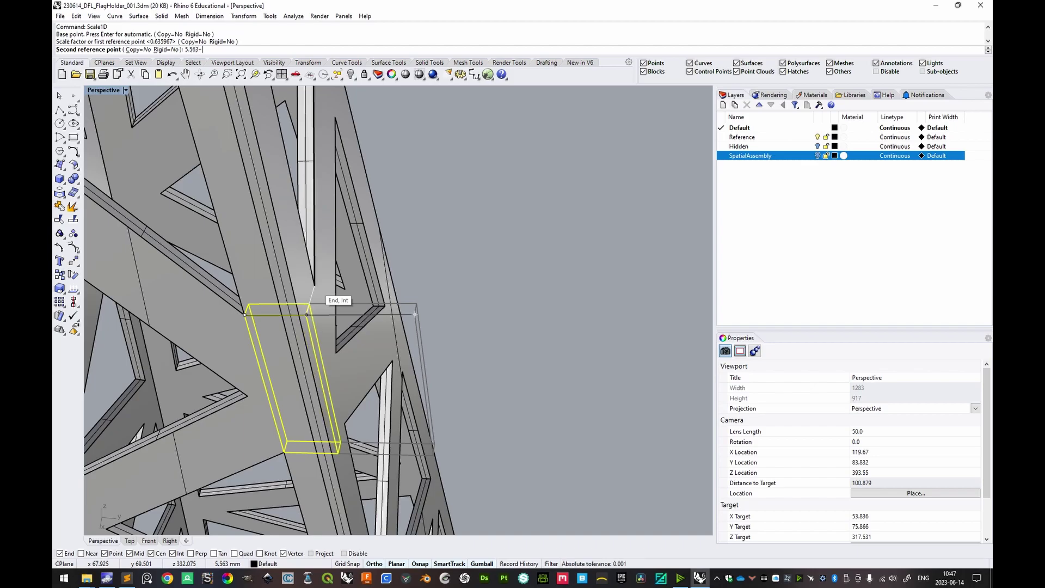
- Scale the corner box's width with Scale1D to a second reference length of 5.563+1.5 mm
key(Return)
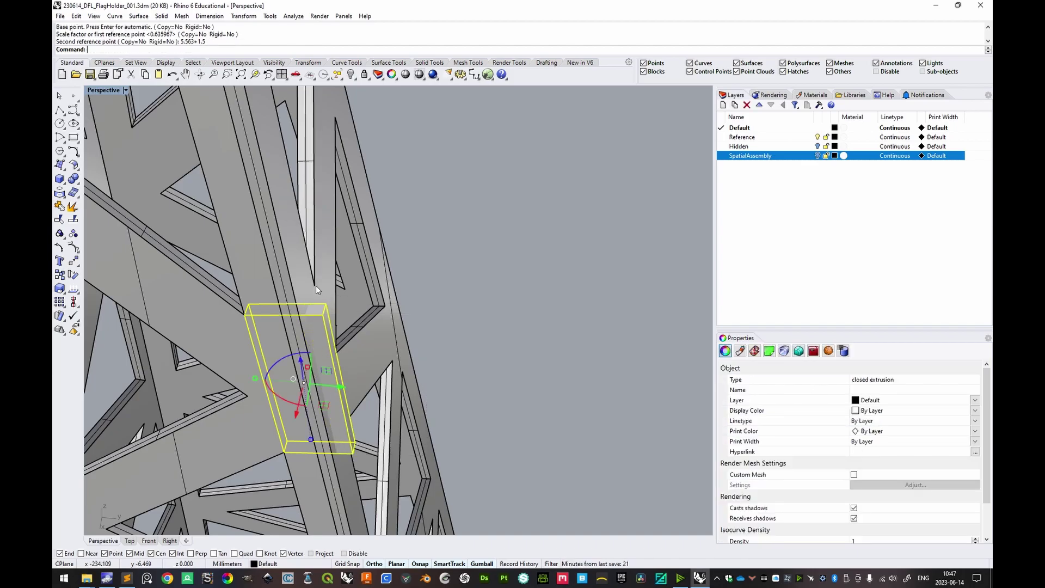
scroll(520, 327, down, 6)
click(521, 327)
- Shorten the box along the corner with Scale1D about the midpoint of its long side edge, to about 4 mm from that midpoint
right_drag(521, 327, 391, 229)
scroll(390, 229, up, 6)
right_drag(394, 269, 339, 333)
click(374, 315)
text(Scale1D)
key(Return)
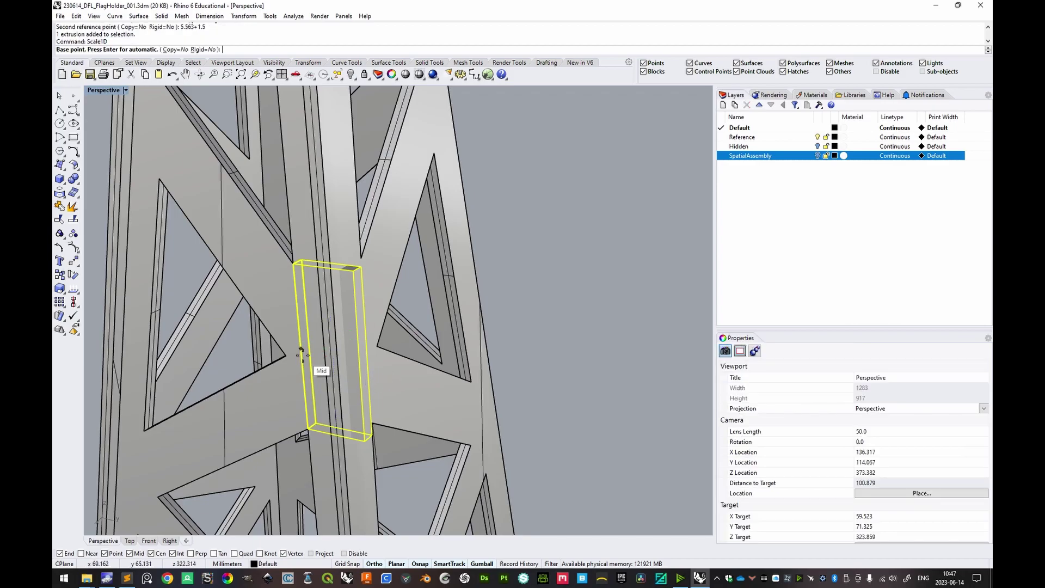
click(301, 351)
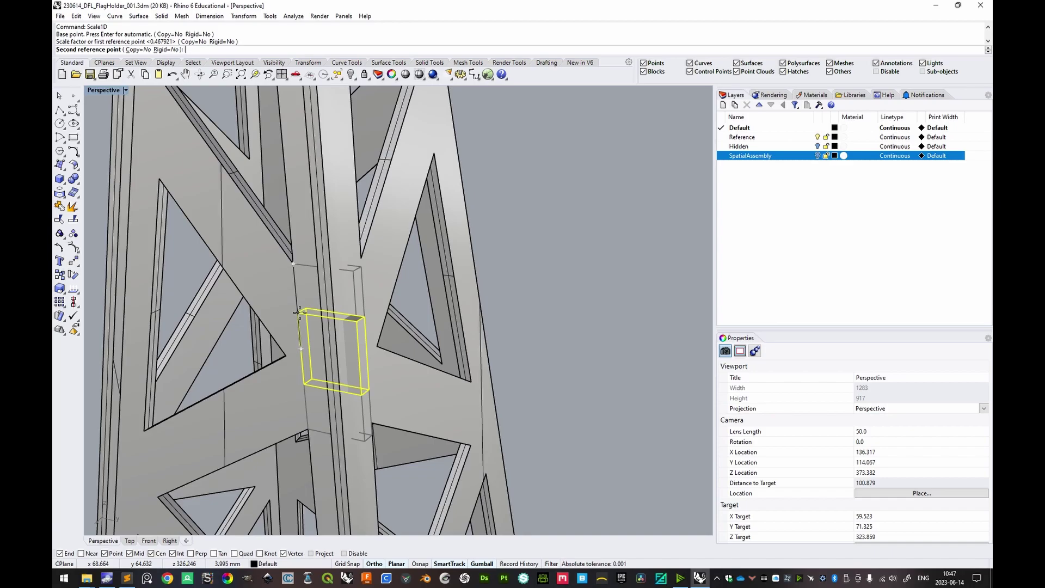
alt+click(297, 312)
click(551, 321)
- Move the shortened box about 1.4 mm down along the tower's corner, between the neighbouring opening tips
scroll(550, 321, down, 6)
right_drag(551, 320, 390, 332)
scroll(438, 358, up, 6)
scroll(377, 349, down, 3)
scroll(393, 348, up, 1)
click(396, 353)
scroll(403, 361, up, 6)
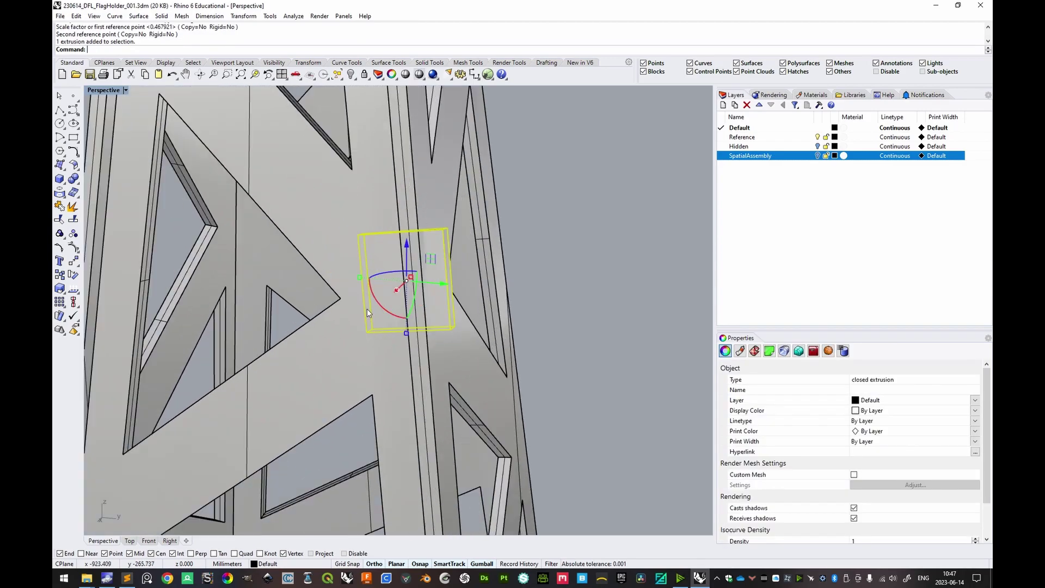
scroll(412, 325, down, 8)
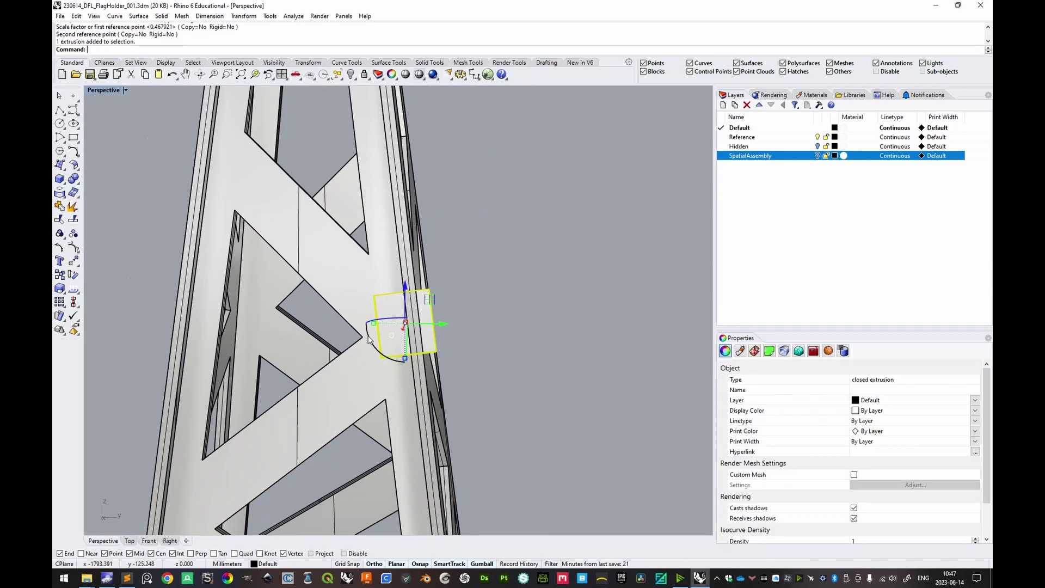
scroll(370, 334, up, 6)
right_drag(370, 334, 366, 343)
text(m)
key(Return)
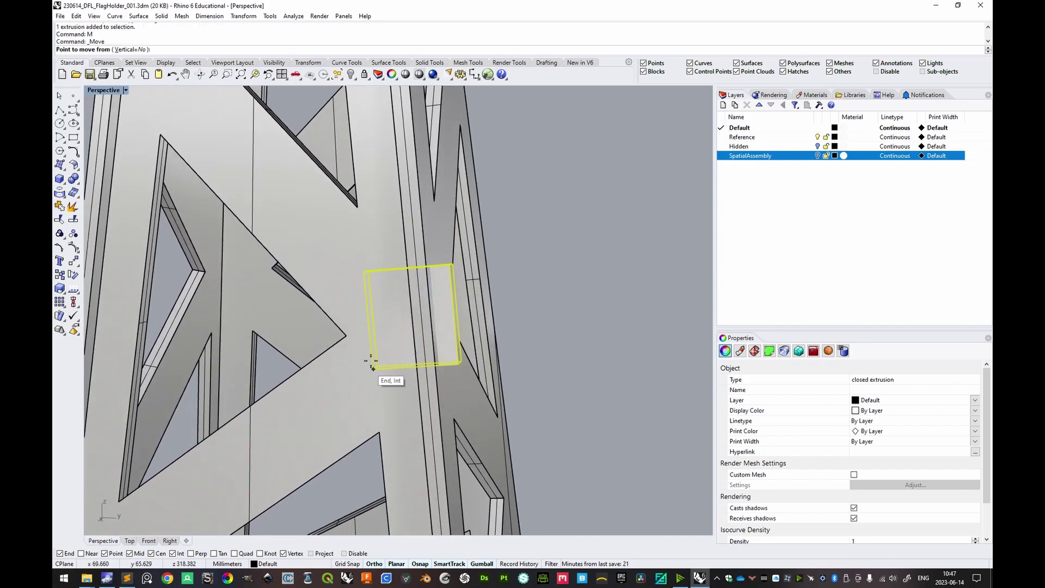
mouse_move(351, 335)
right_down()
mouse_move(392, 350)
mouse_move(351, 339)
right_up()
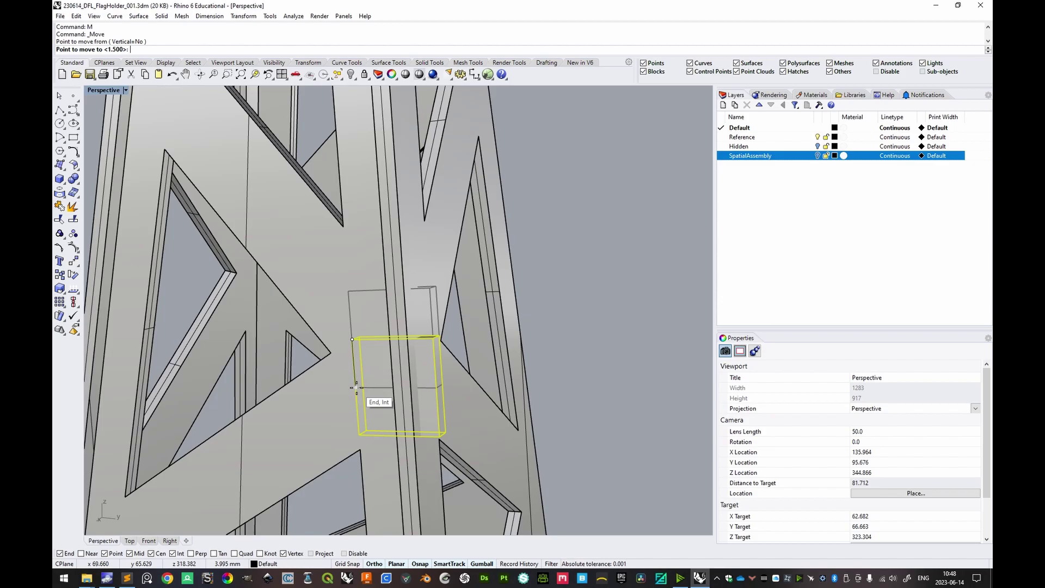
right_drag(354, 371, 377, 371)
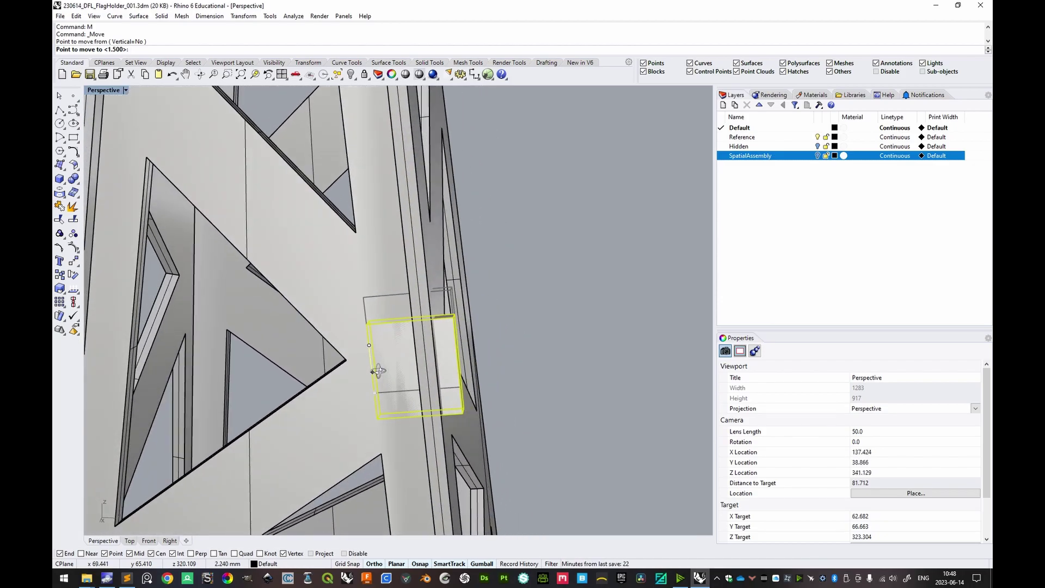
key(Right)
key(Right)
key(Right)
key(Right)
key(Right)
key(Right)
key(Right)
right_drag(353, 381, 409, 346)
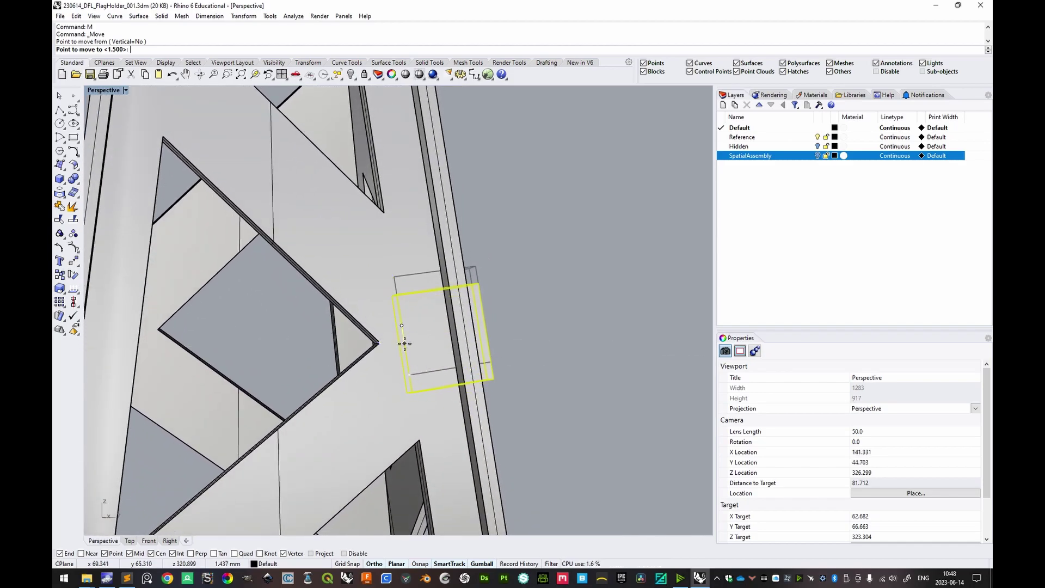
alt+click(404, 343)
scroll(405, 343, down, 6)
click(456, 342)
- Copy the box, using the tip of the opening below it as base point, to the matching tips at the next joints down the corner
right_drag(456, 341, 434, 323)
scroll(423, 343, up, 10)
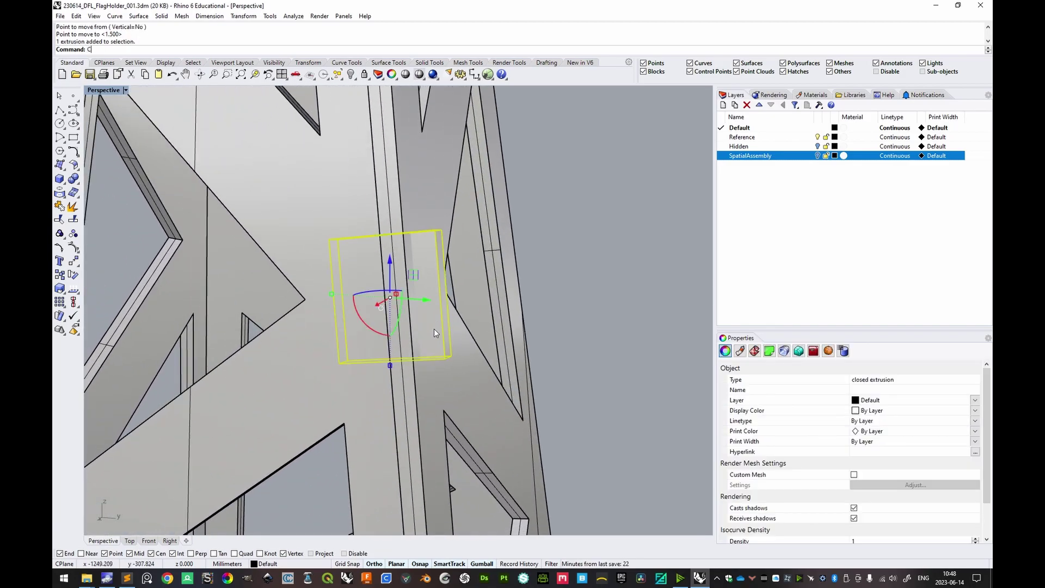
key(Return)
scroll(337, 305, down, 5)
right_drag(339, 303, 437, 330)
scroll(414, 305, up, 8)
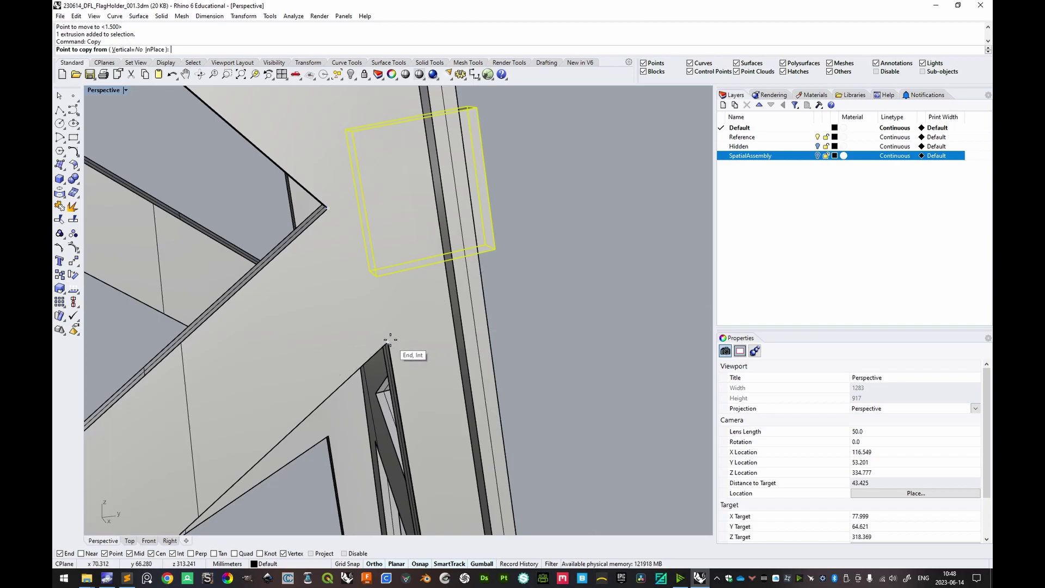
scroll(390, 341, down, 2)
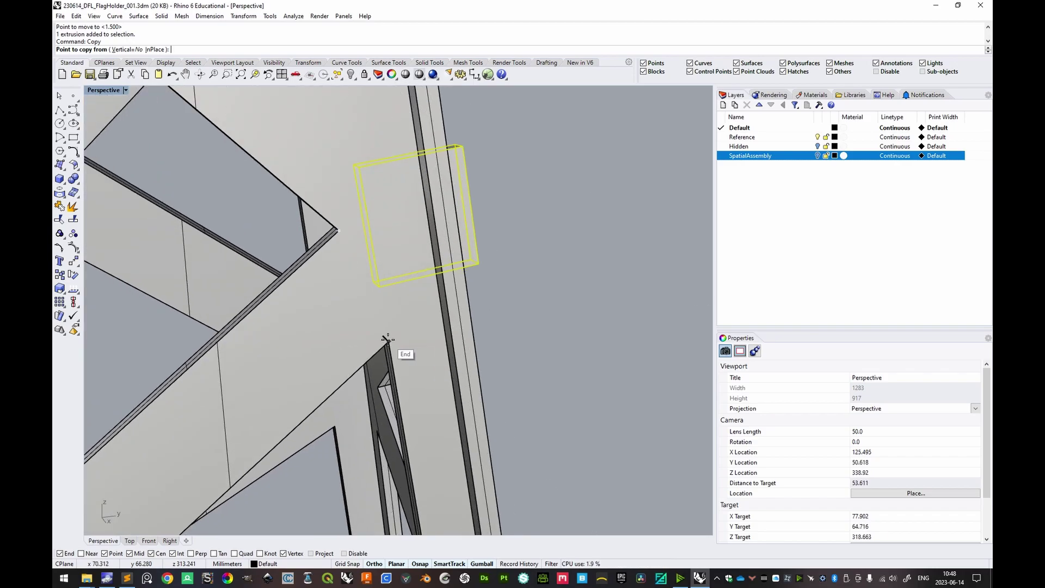
scroll(387, 339, down, 6)
scroll(427, 350, up, 5)
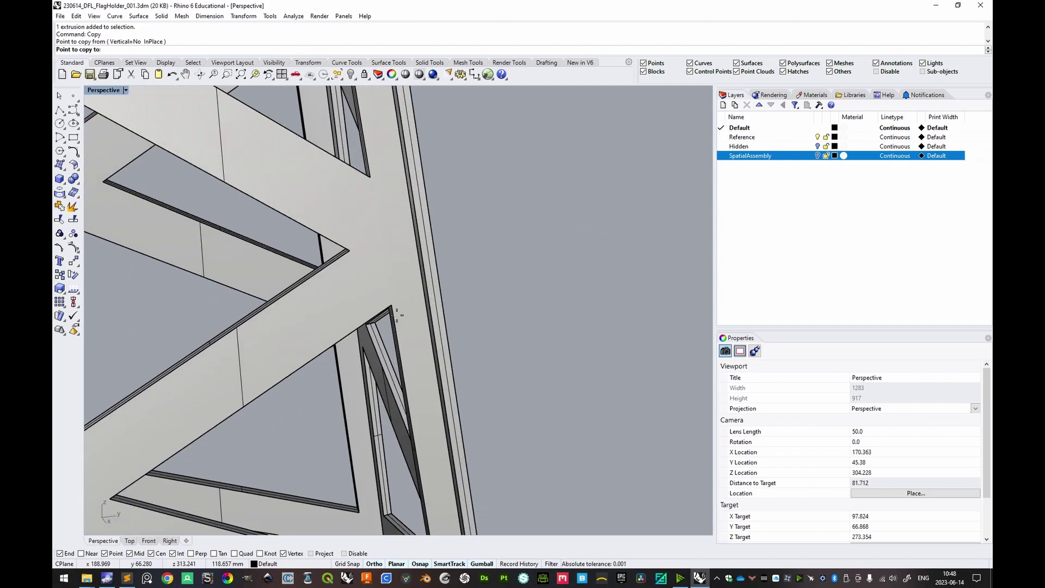
scroll(394, 305, down, 5)
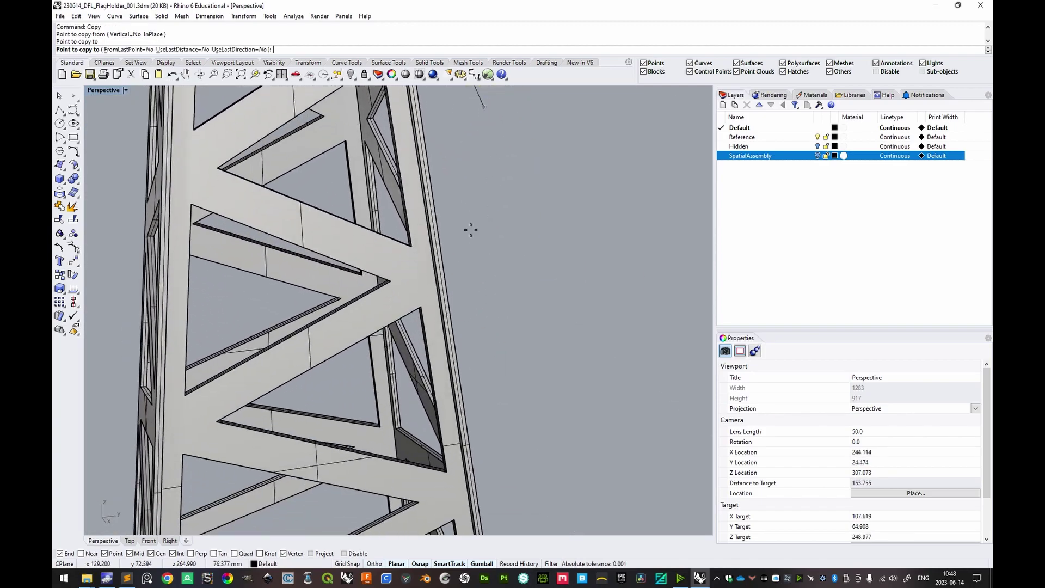
click(421, 307)
scroll(498, 411, down, 11)
scroll(509, 444, up, 3)
shift+right_drag(492, 408, 459, 233)
scroll(437, 231, up, 7)
click(444, 274)
- Place further copies of the box at the matching opening tips of the remaining lower joints, down to the tower's base
scroll(480, 321, down, 3)
shift+right_drag(514, 386, 462, 206)
click(439, 225)
scroll(462, 385, up, 4)
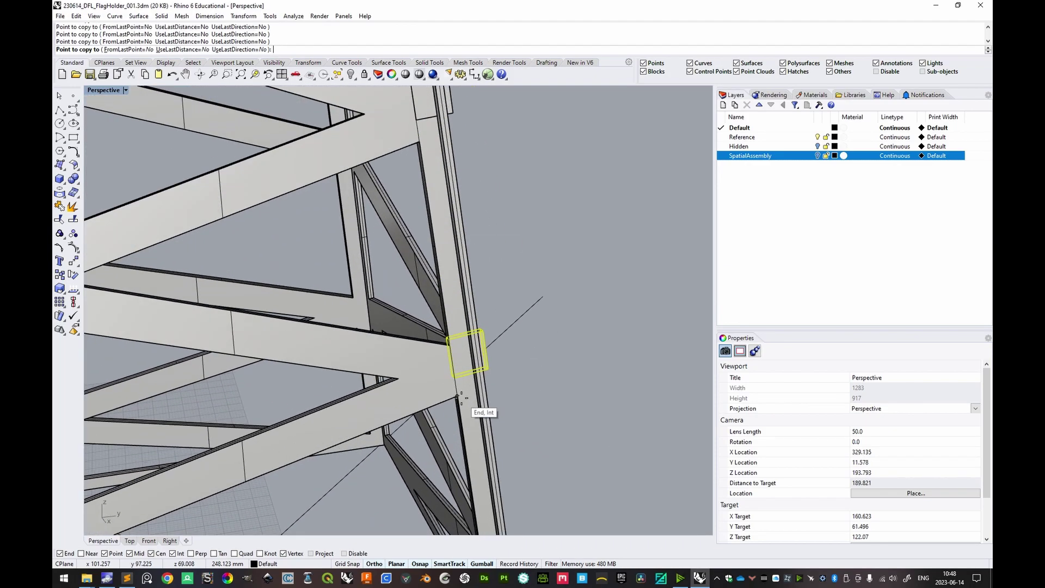
scroll(458, 397, up, 3)
scroll(456, 394, down, 10)
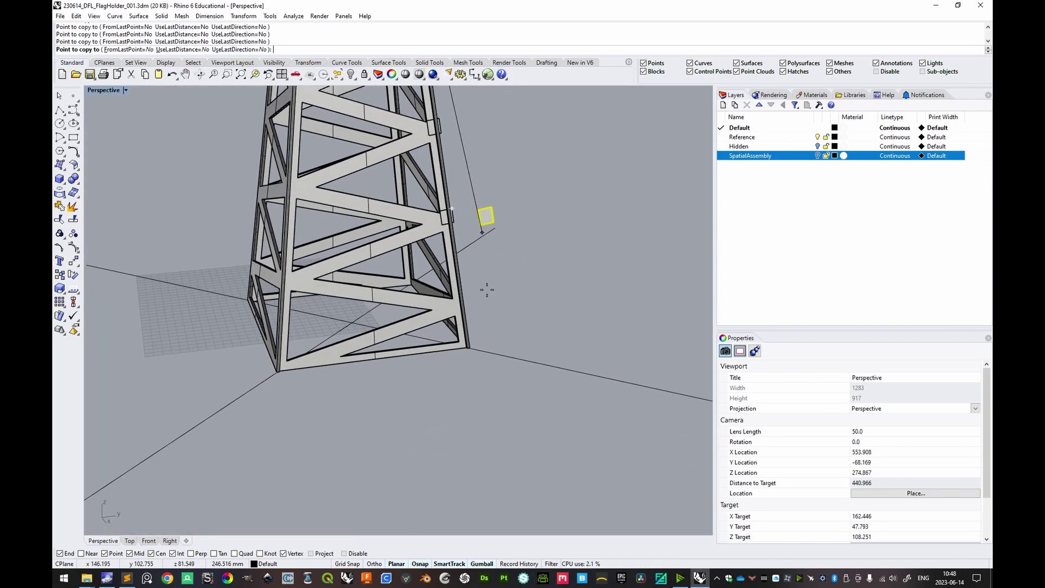
scroll(488, 287, up, 8)
click(449, 321)
right_click(538, 253)
- Select the five lower box copies and move them together about 2.9 mm down along the corner, away from the upper opening tips
scroll(538, 252, down, 1)
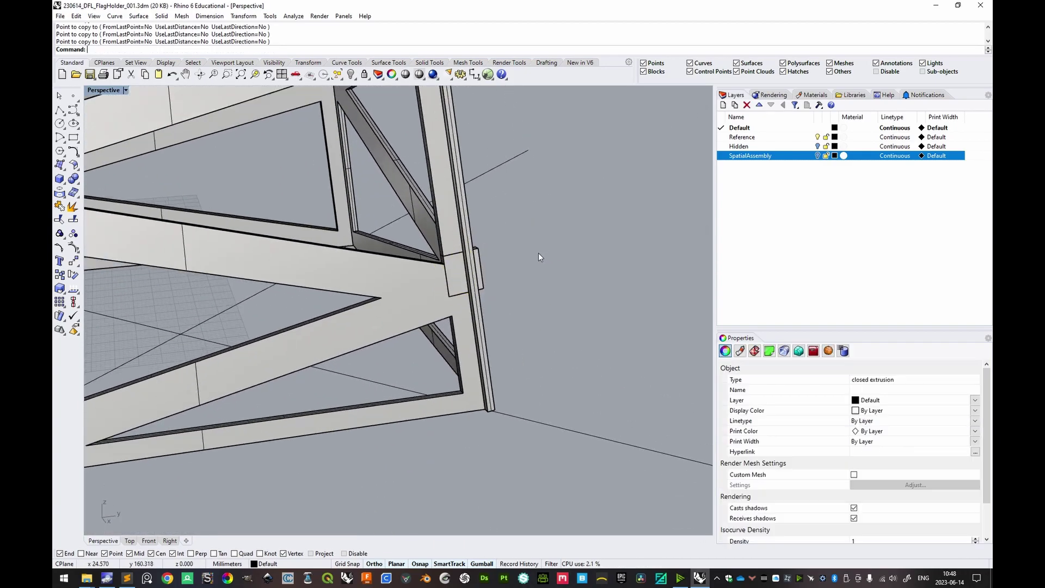
scroll(476, 312, up, 2)
click(464, 289)
scroll(493, 182, down, 6)
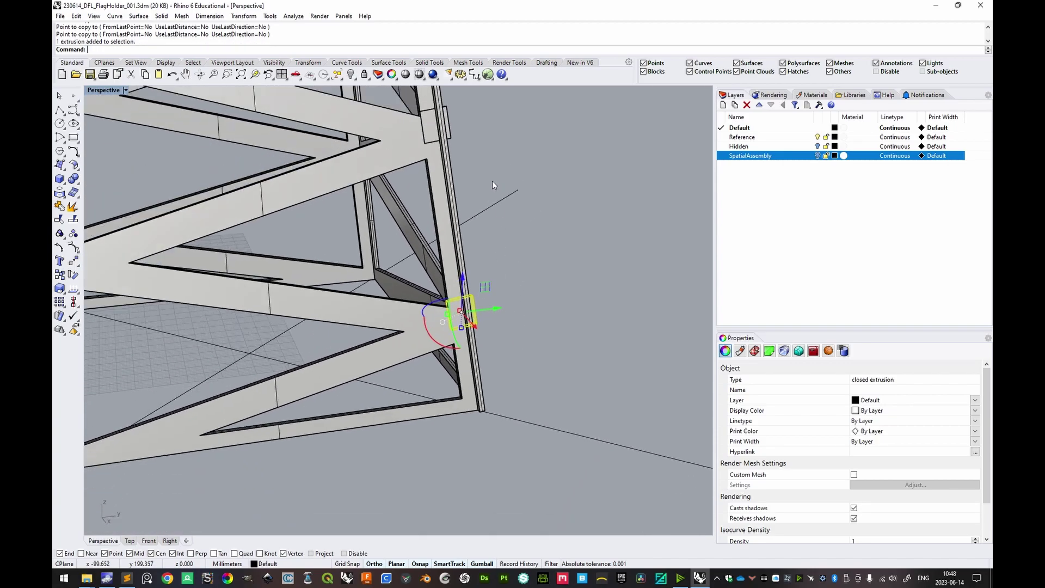
scroll(479, 250, up, 6)
shift+click(452, 254)
scroll(470, 218, down, 7)
shift+right_drag(469, 202, 483, 320)
shift+click(450, 271)
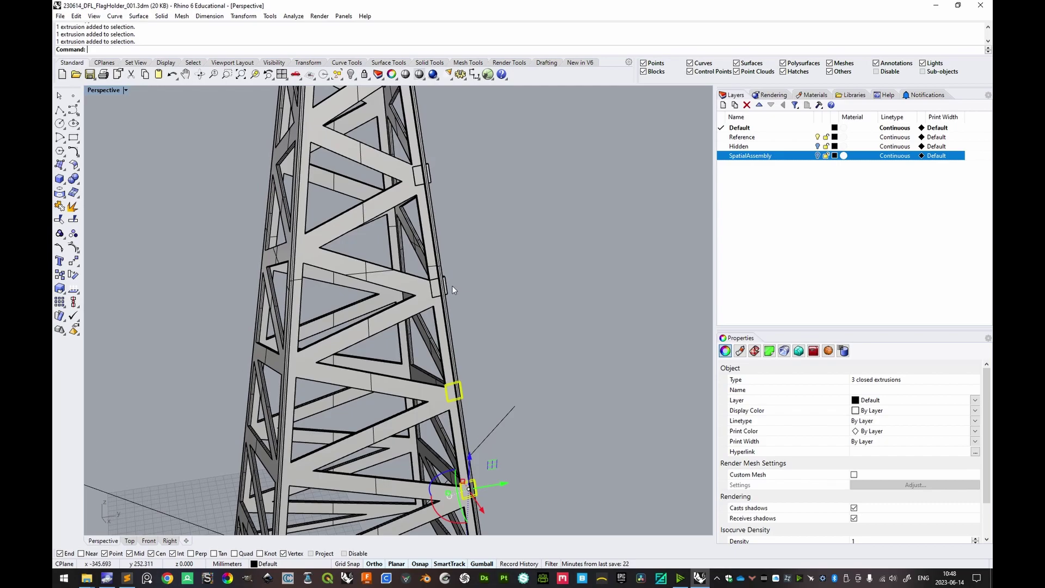
shift+click(446, 278)
shift+right_drag(466, 251, 474, 329)
shift+click(441, 251)
shift+right_drag(447, 247, 438, 343)
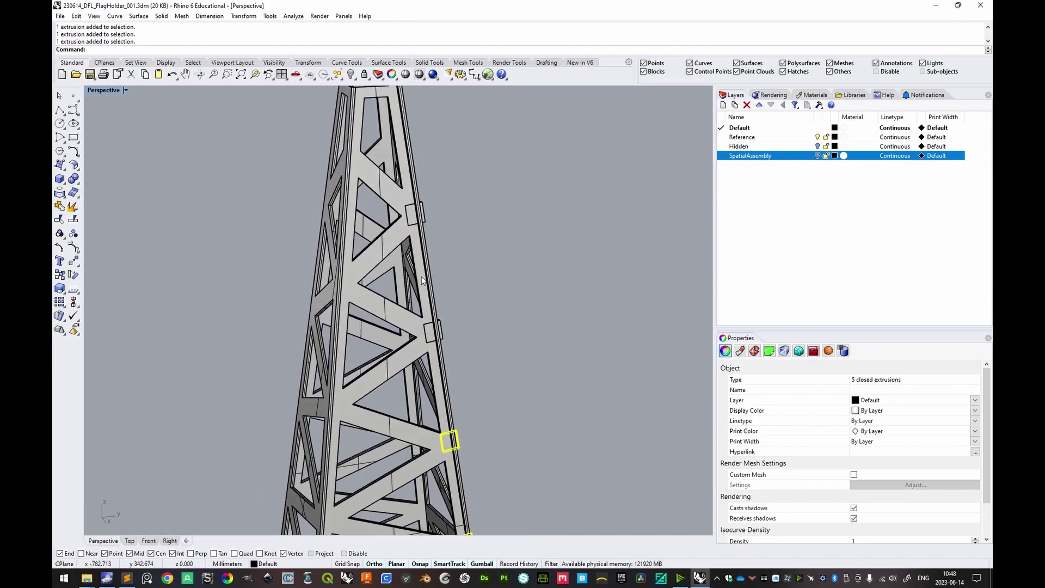
scroll(444, 332, down, 6)
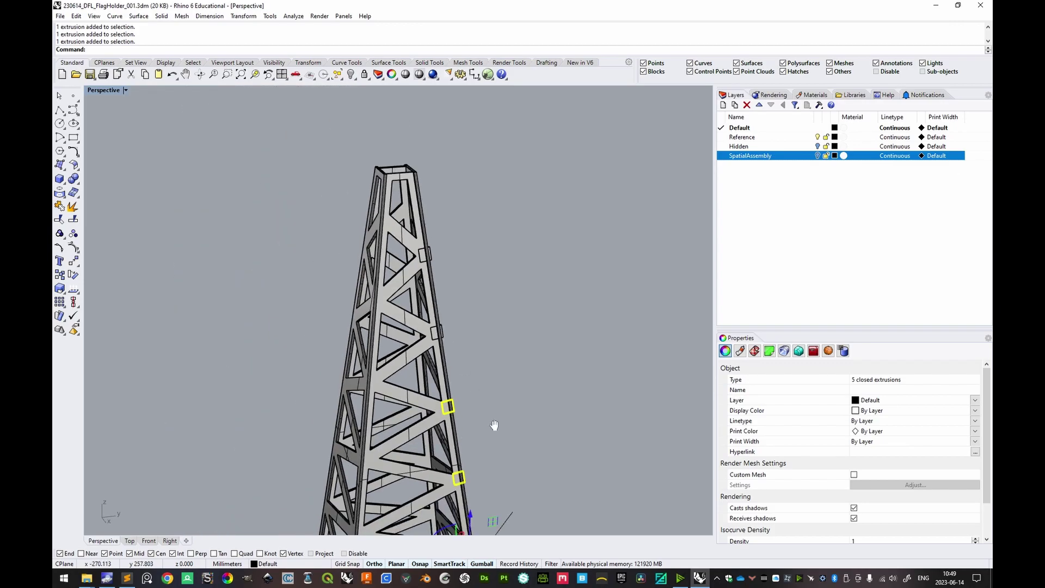
scroll(452, 386, up, 12)
shift+right_drag(454, 389, 440, 361)
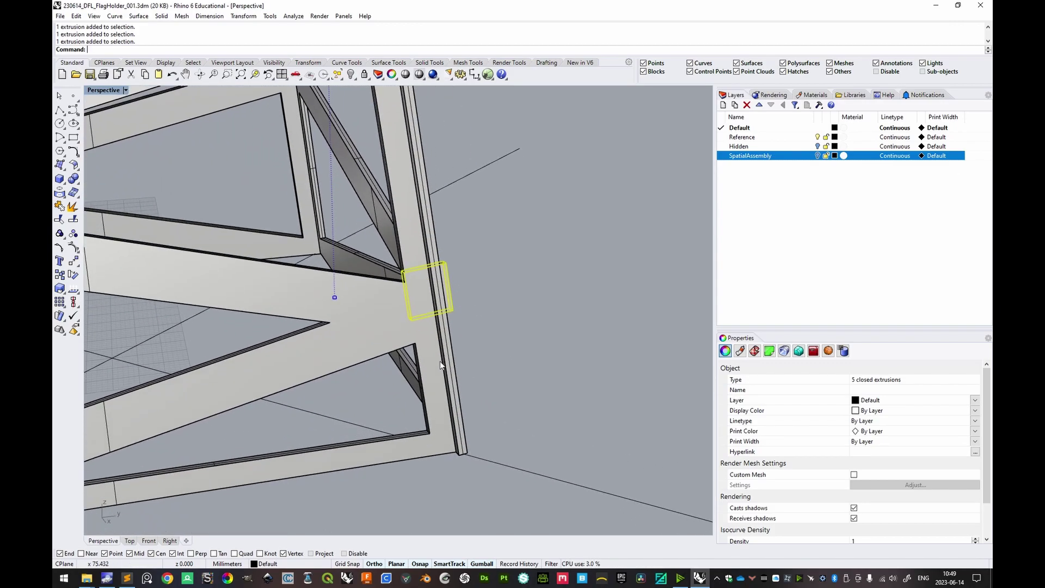
scroll(440, 361, up, 3)
shift+right_drag(406, 202, 410, 420)
shift+right_drag(423, 297, 423, 267)
shift+right_drag(420, 391, 479, 384)
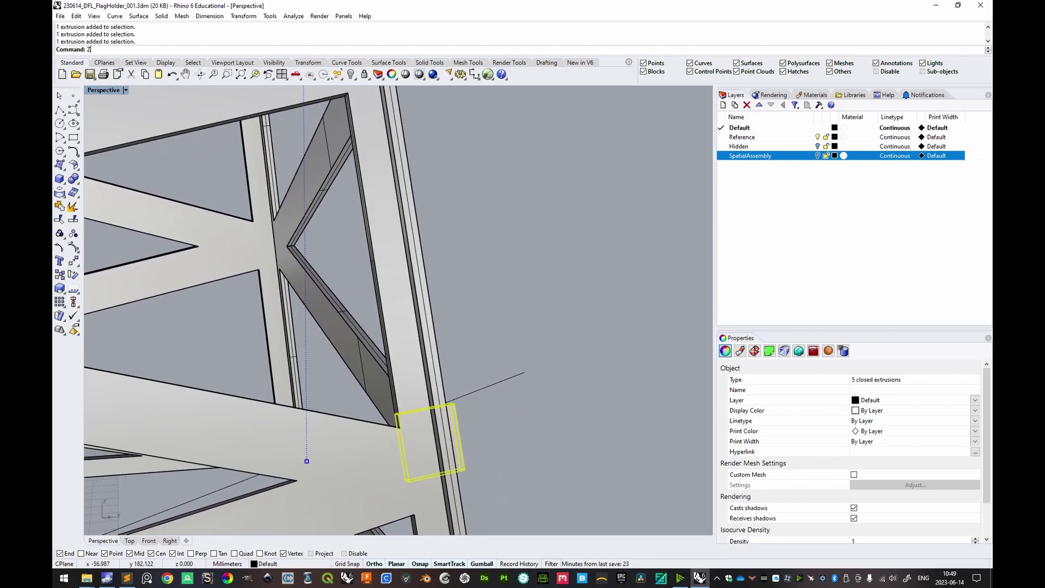
key(Return)
right_drag(517, 393, 439, 368)
scroll(440, 368, up, 10)
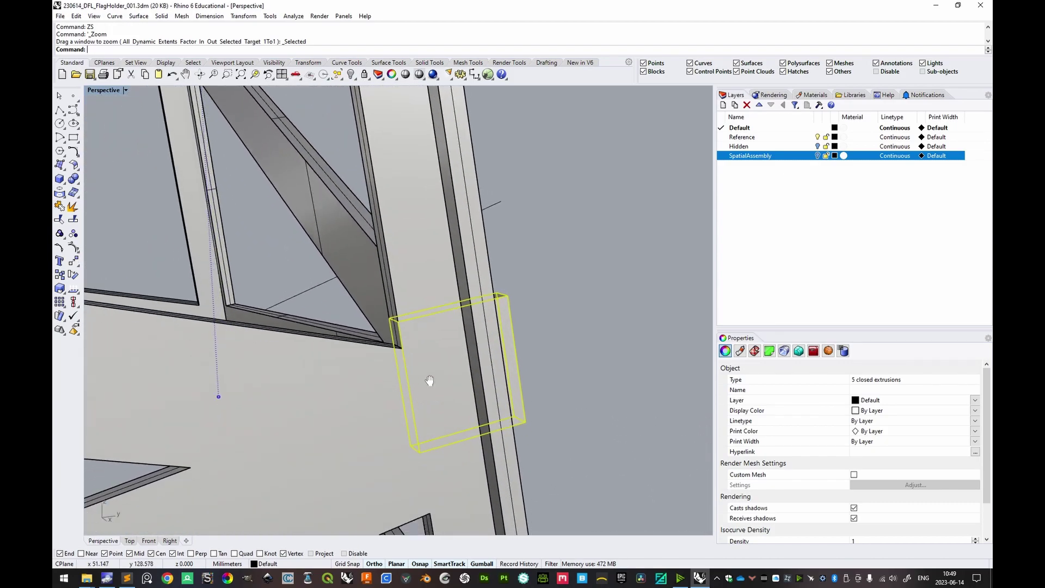
key(Return)
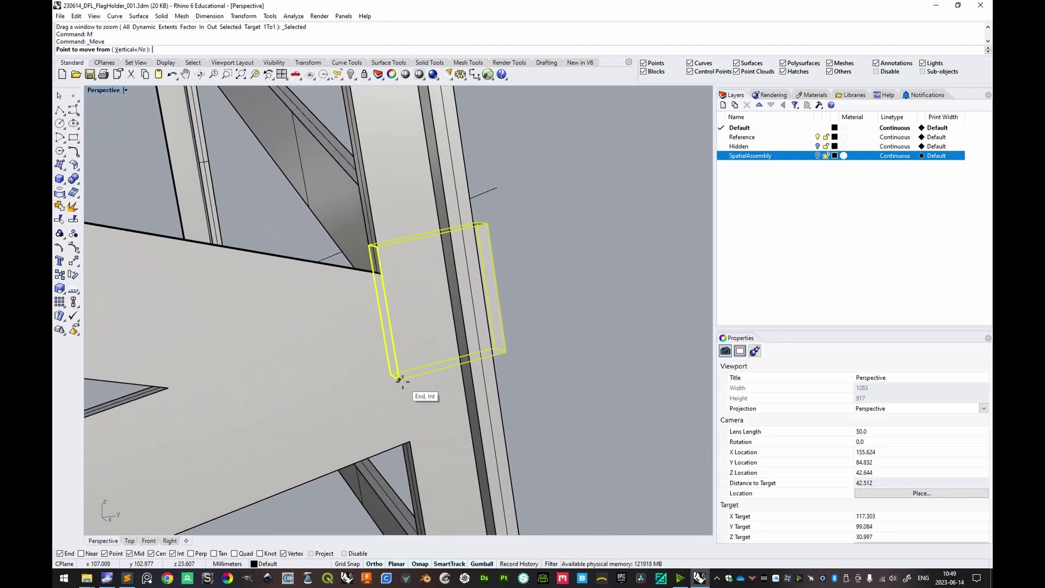
click(399, 380)
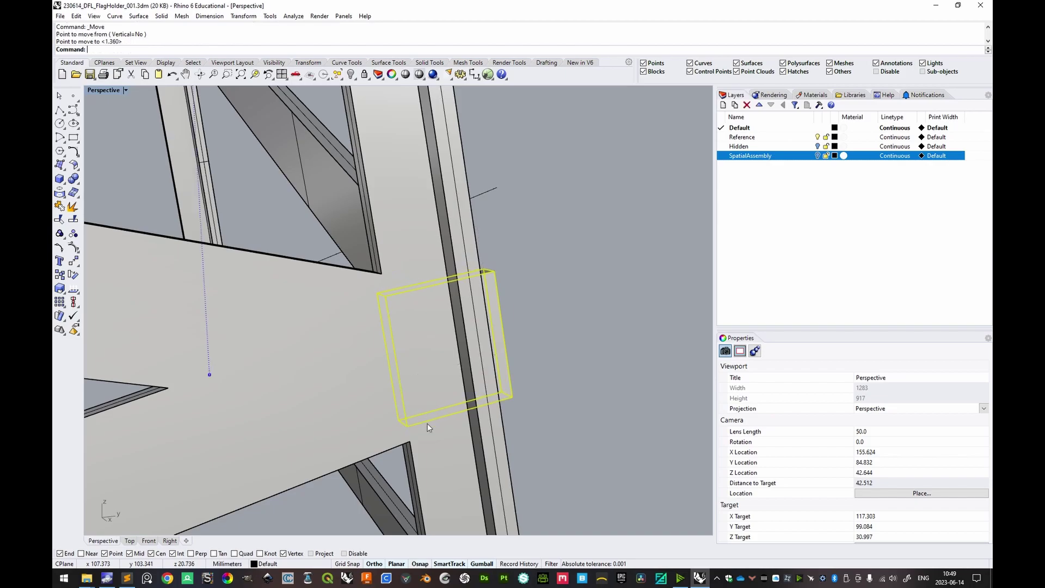
- Drop the two lowest boxes from the selection and move the other three about 0.4 mm up along the corner
scroll(427, 425, down, 8)
right_drag(427, 368, 459, 378)
ctrl+click(433, 397)
scroll(415, 239, up, 13)
scroll(417, 348, down, 8)
ctrl+click(441, 348)
scroll(491, 248, down, 4)
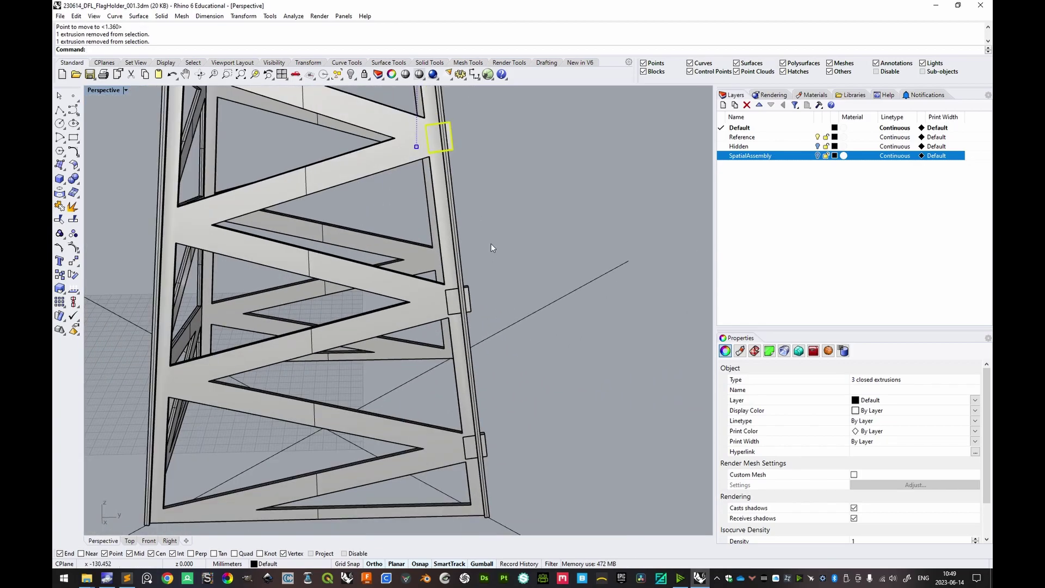
scroll(435, 366, up, 8)
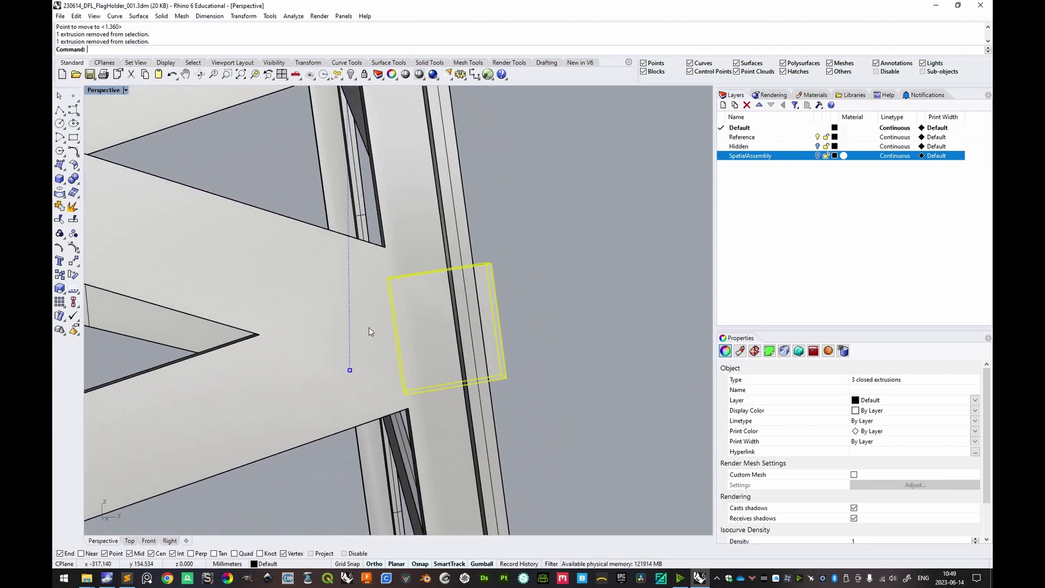
right_drag(369, 332, 433, 384)
text(M)
key(Return)
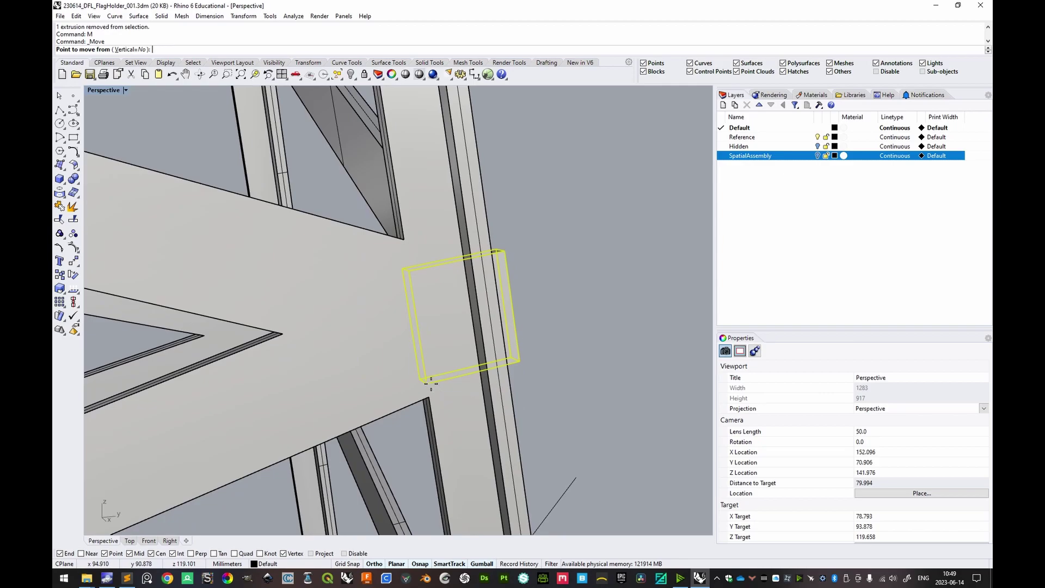
click(431, 383)
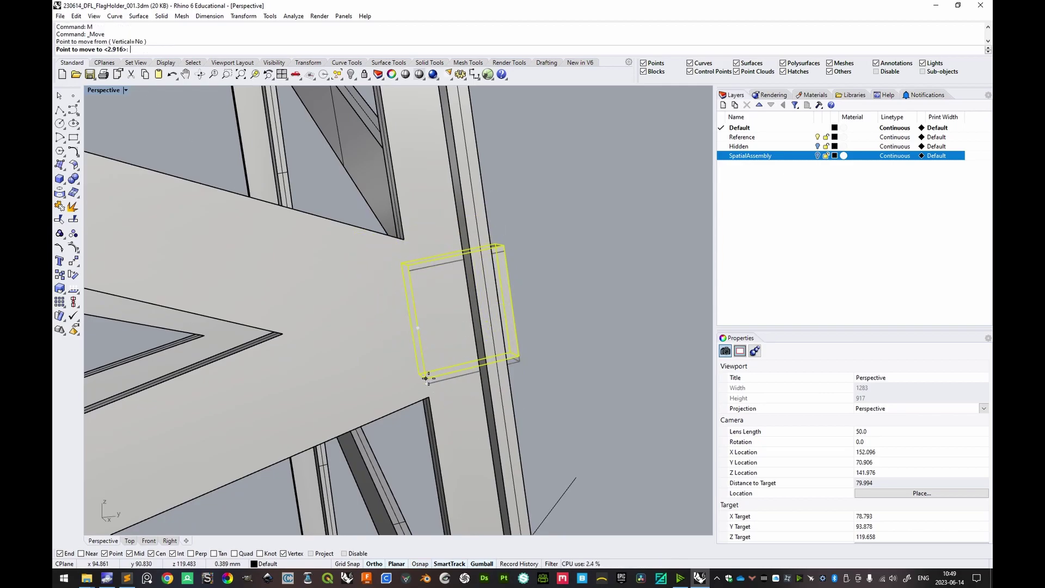
click(425, 378)
- Drop the lower two of the three boxes from the selection, keeping only the uppermost one selected
scroll(429, 372, down, 6)
ctrl+click(424, 400)
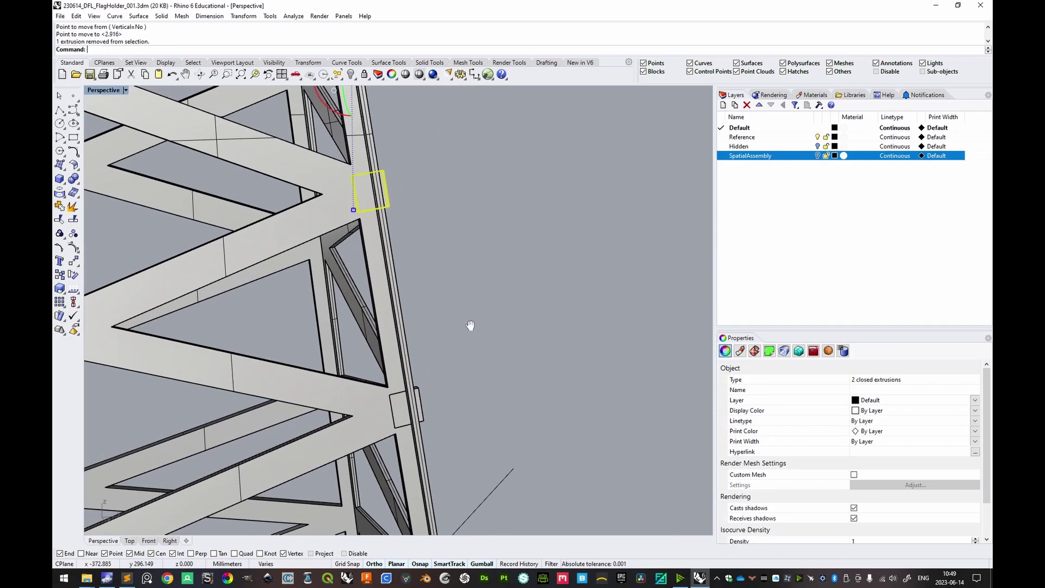
shift+right_drag(471, 317, 452, 399)
right_drag(441, 295, 396, 273)
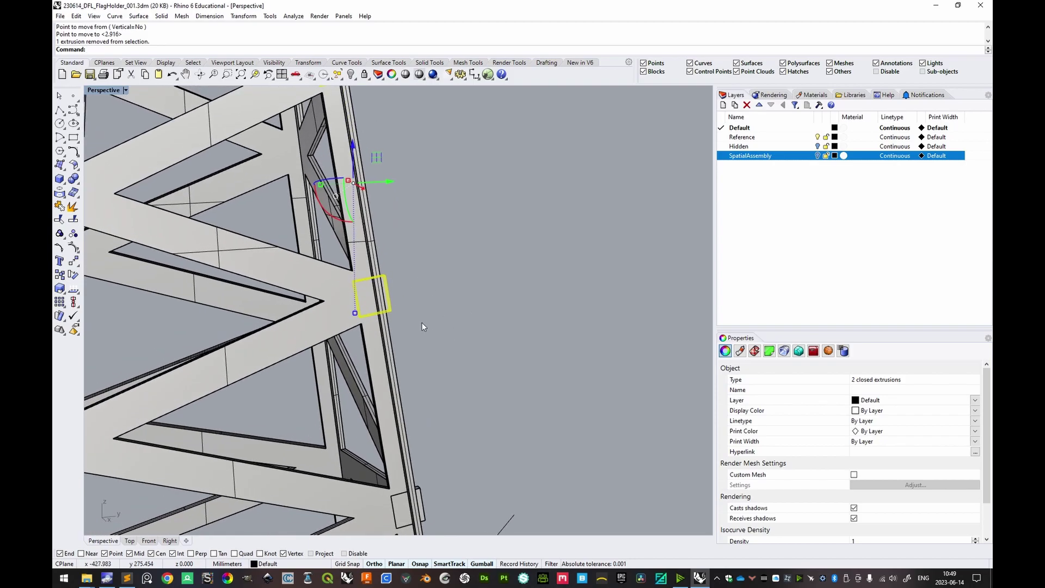
right_drag(423, 322, 447, 309)
ctrl+drag(403, 339, 402, 340)
right_drag(469, 332, 434, 315)
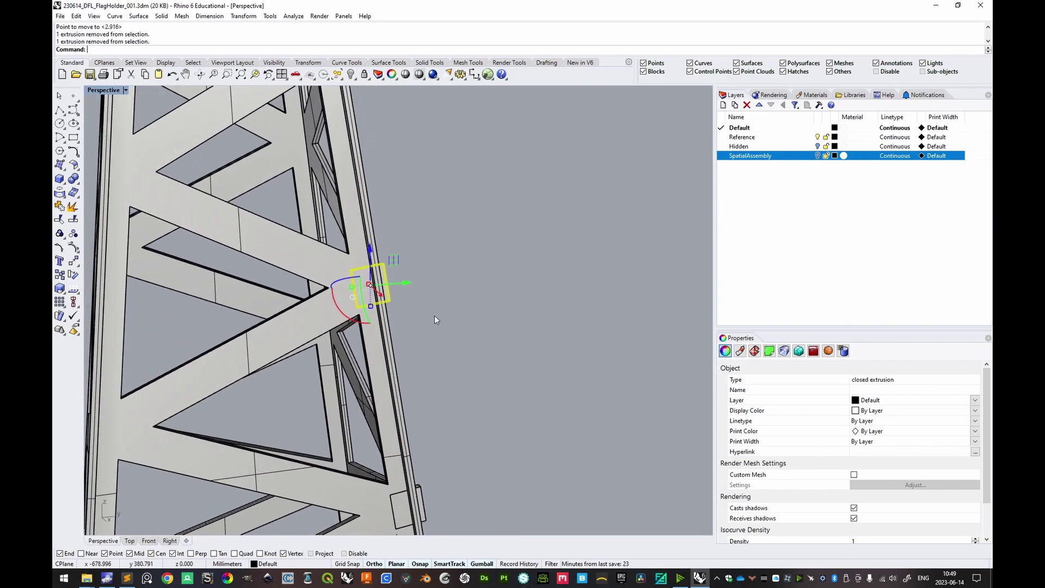
scroll(351, 290, up, 10)
right_drag(349, 296, 421, 365)
text(M)
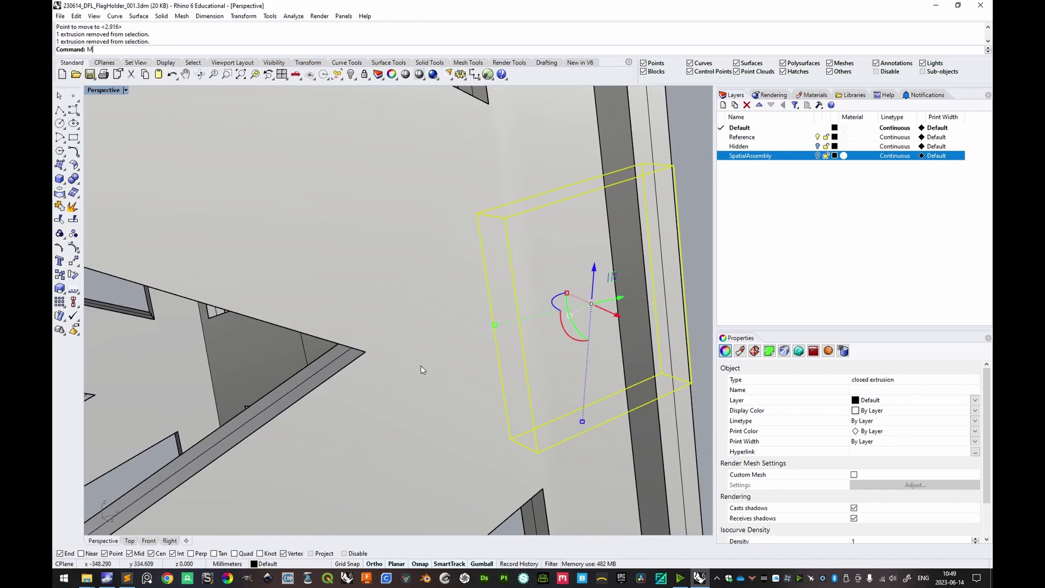
key(Return)
text(v)
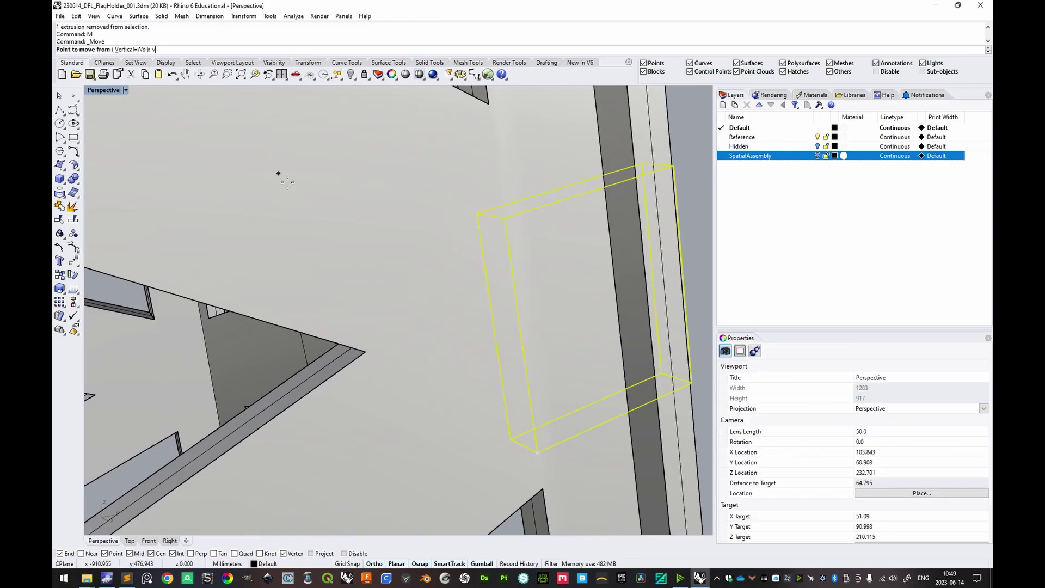
key(Escape)
- Move the remaining selected box about 0.9 mm up along the tower's corner, using its lower inner corner as base point, and deselect it
text(M)
key(Return)
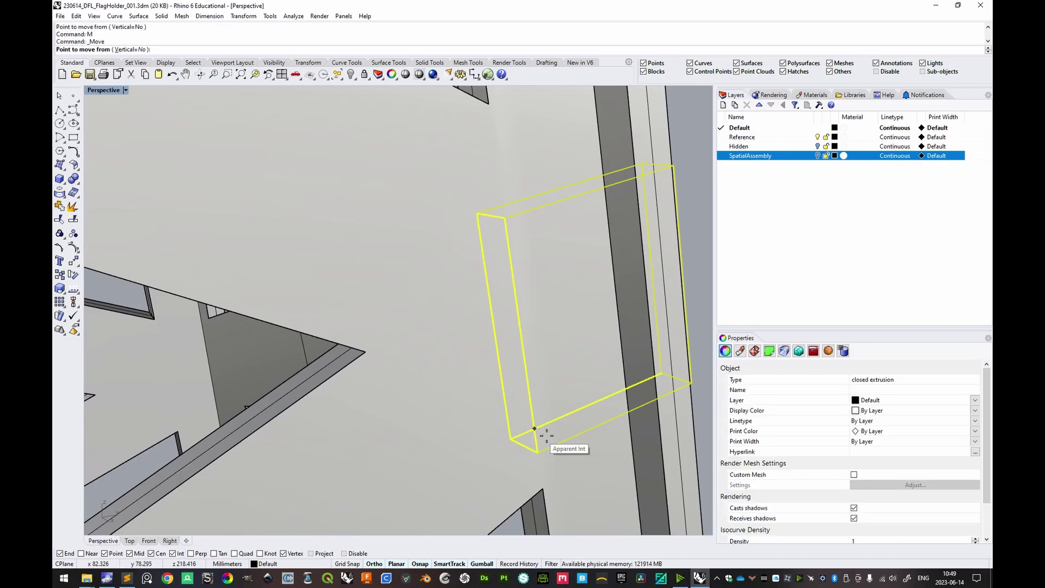
click(538, 451)
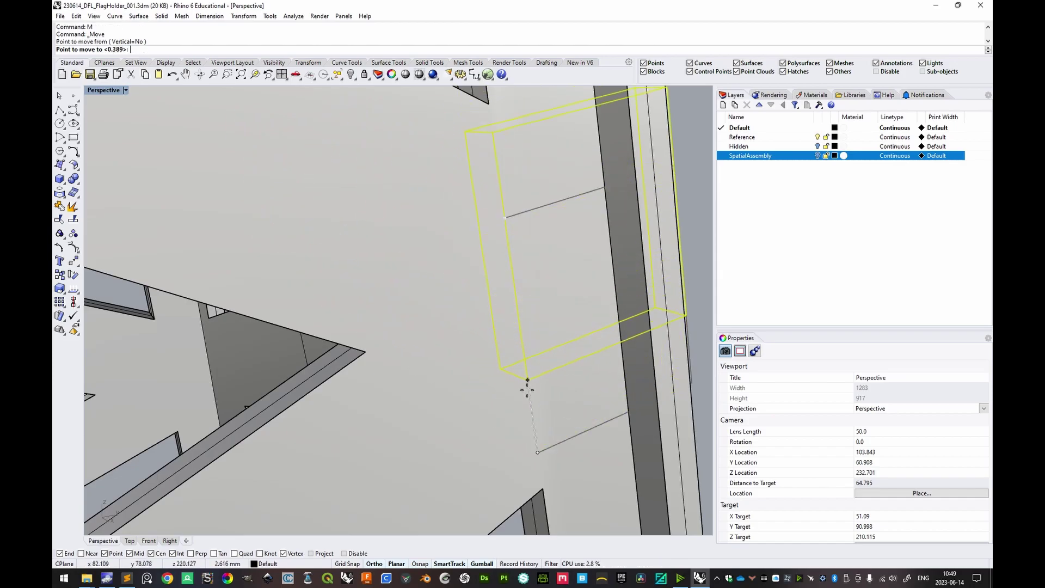
click(521, 430)
scroll(522, 430, down, 6)
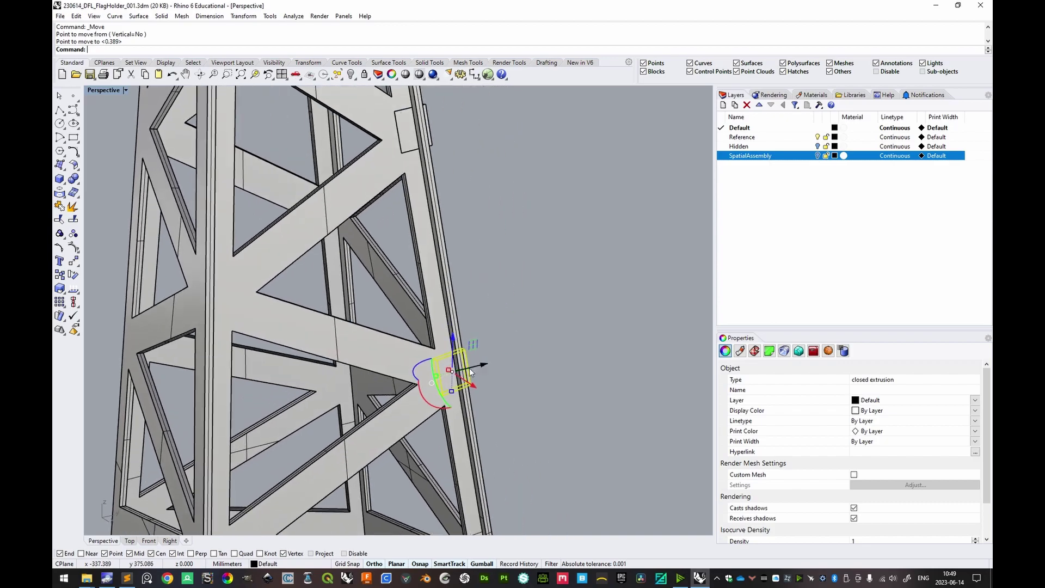
click(529, 345)
- Try pulling one truss panel sideways out of the tower, and undo the move
scroll(505, 334, down, 8)
shift+right_drag(505, 334, 415, 356)
scroll(415, 355, down, 8)
shift+right_drag(434, 447, 388, 353)
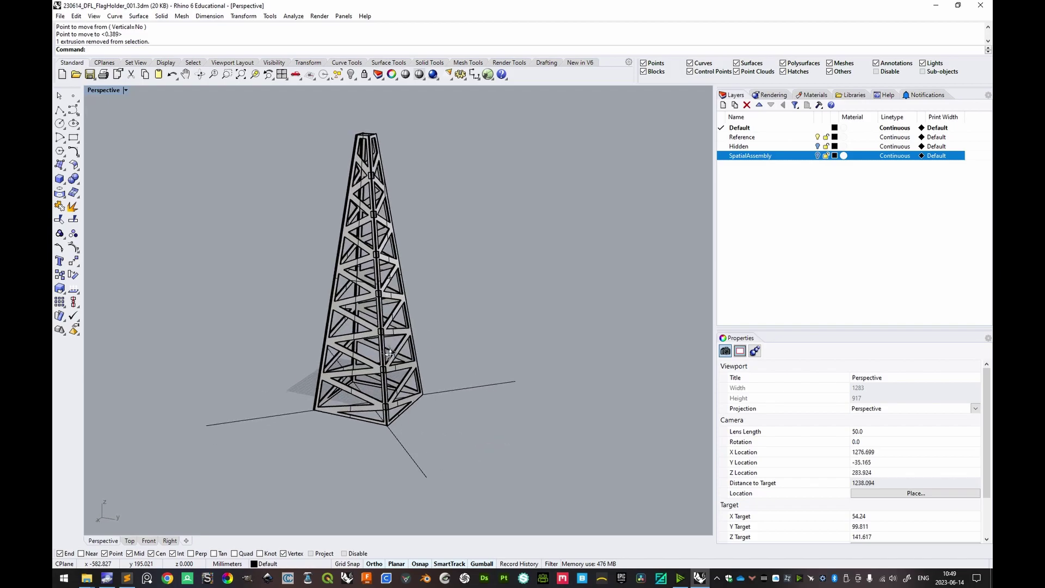
scroll(385, 221, up, 20)
scroll(397, 278, down, 20)
right_drag(419, 308, 390, 168)
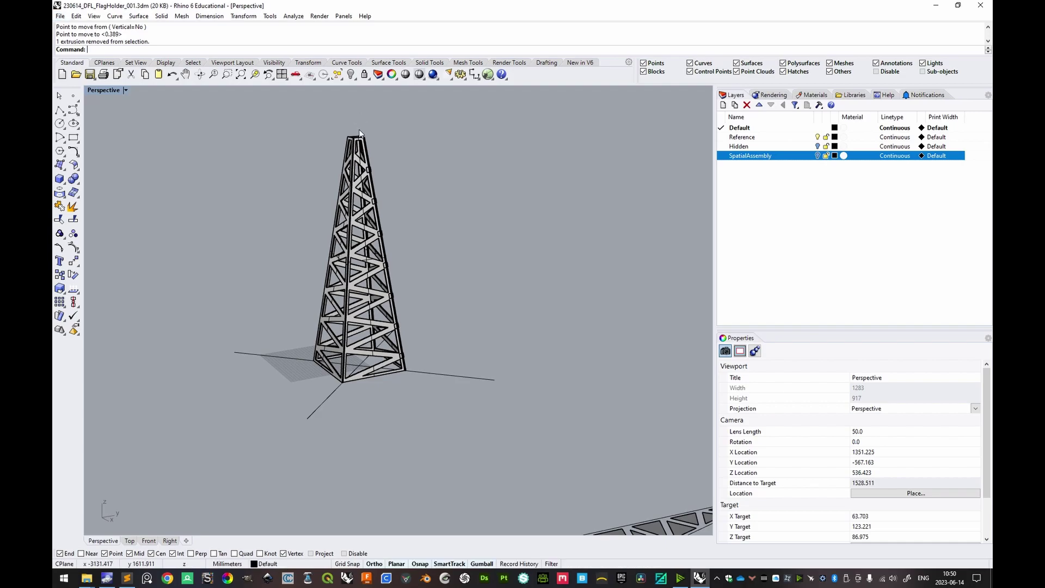
drag(363, 140, 456, 125)
key(alt)
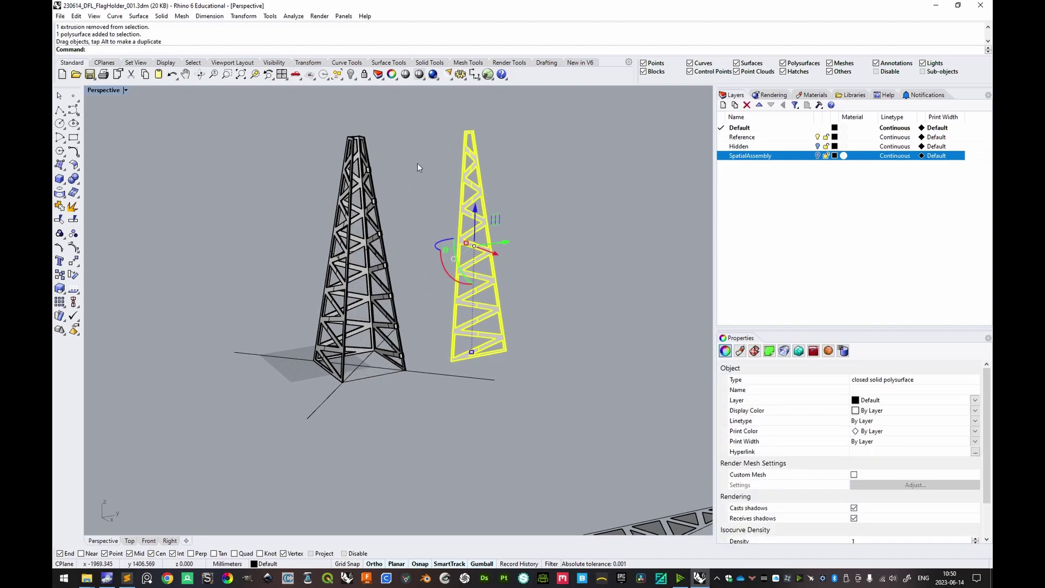
key(ctrl+z)
key(Escape)
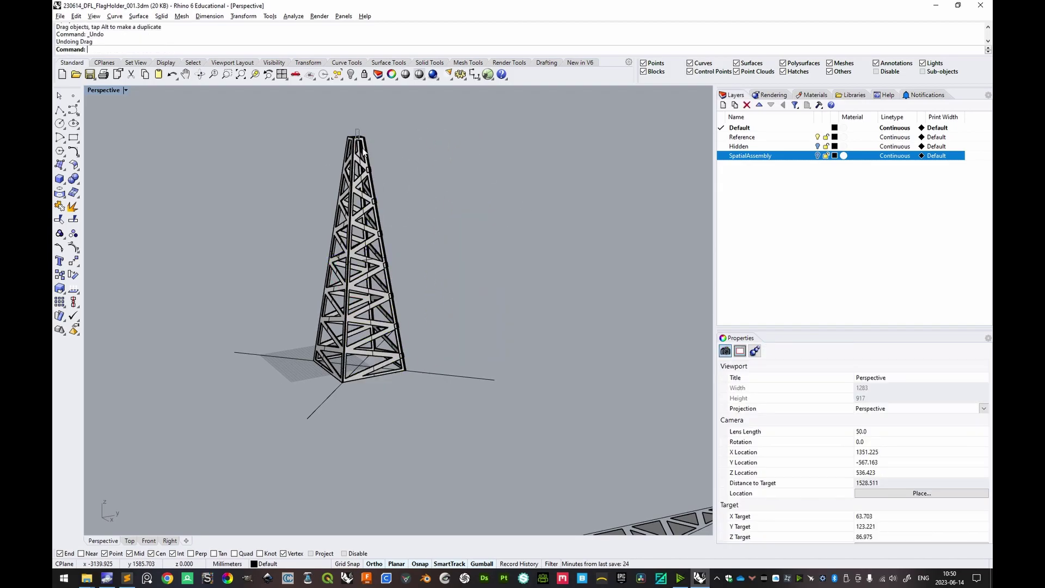
- Select the seven corner boxes and transfer them to a new layer named BooleanHelpers
drag(441, 378, 440, 370)
scroll(497, 254, up, 3)
scroll(485, 292, down, 4)
shift+right_drag(496, 253, 463, 260)
scroll(365, 229, up, 7)
scroll(423, 299, down, 5)
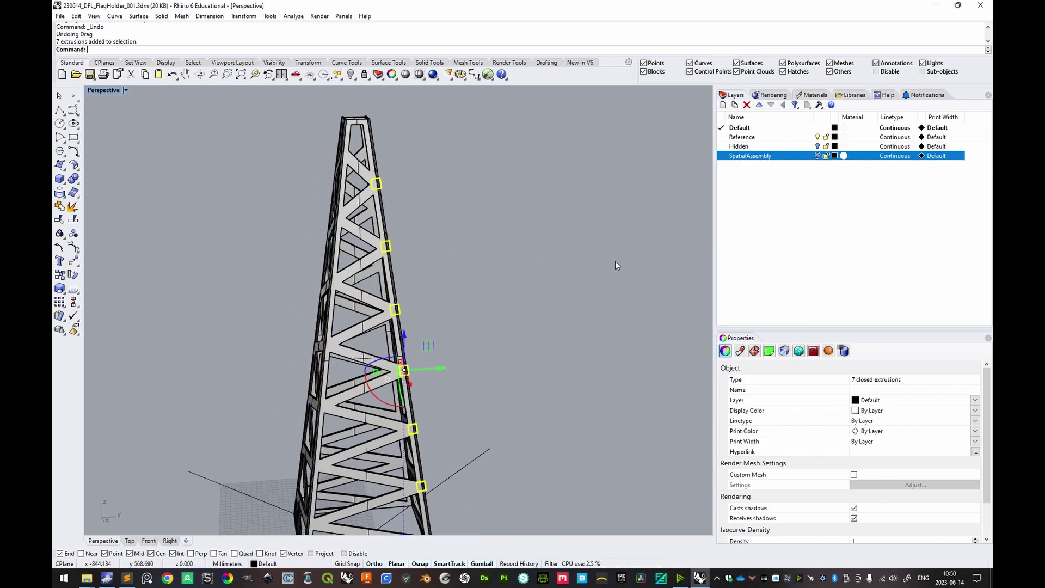
click(723, 106)
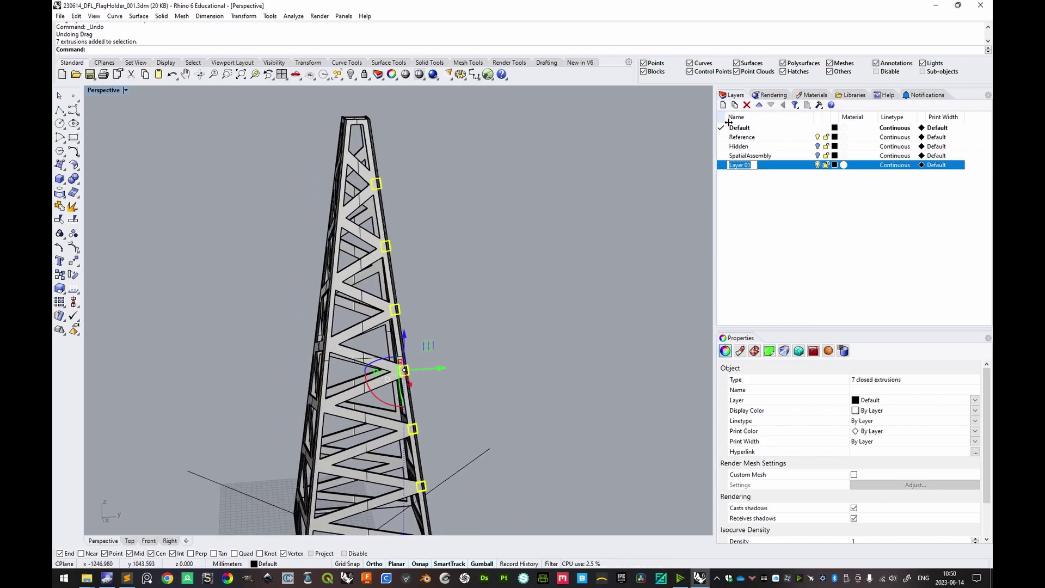
right_click(764, 171)
click(804, 336)
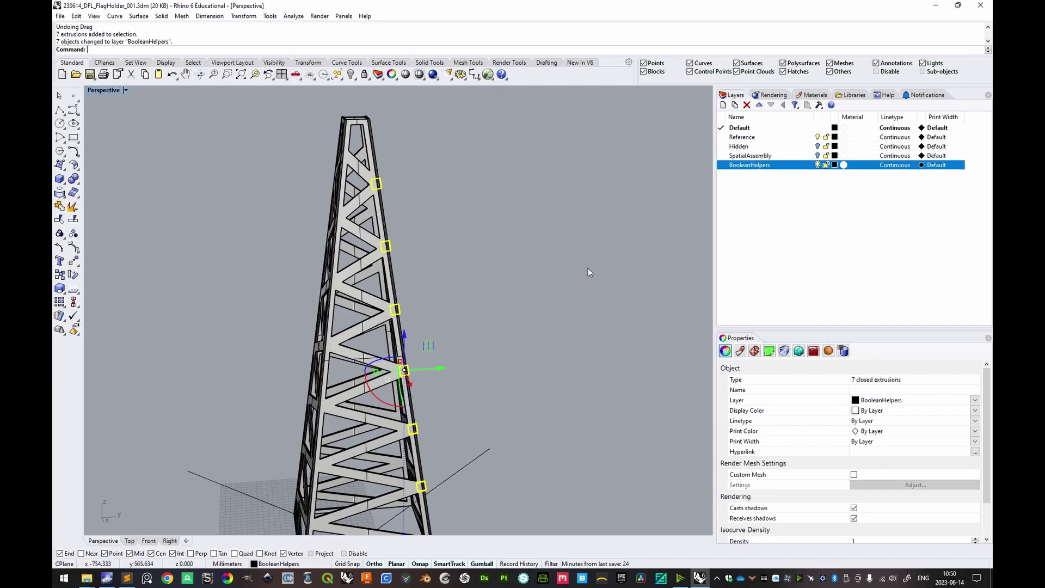
key(Escape)
- Select all objects on the BooleanHelpers layer and mirror them with Copy=Yes about the midpoint of the front panel's base edge
right_drag(527, 211, 465, 289)
right_click(745, 170)
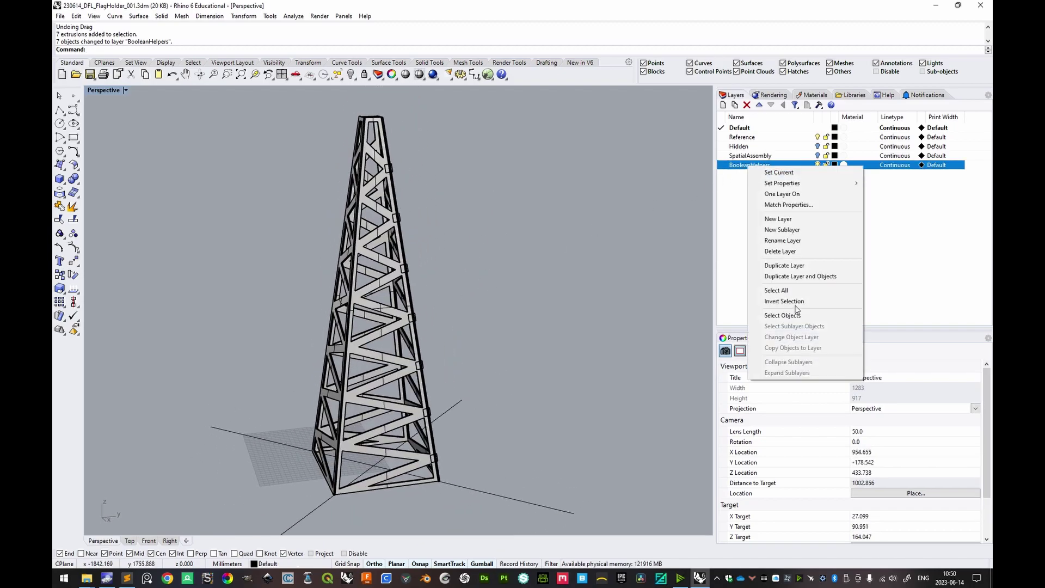
click(778, 315)
mouse_move(457, 229)
right_down()
mouse_move(453, 195)
mouse_move(454, 217)
mouse_move(466, 215)
right_up()
shift+right_drag(477, 215, 475, 173)
shift+right_drag(521, 198, 510, 218)
text(Mi)
key(Return)
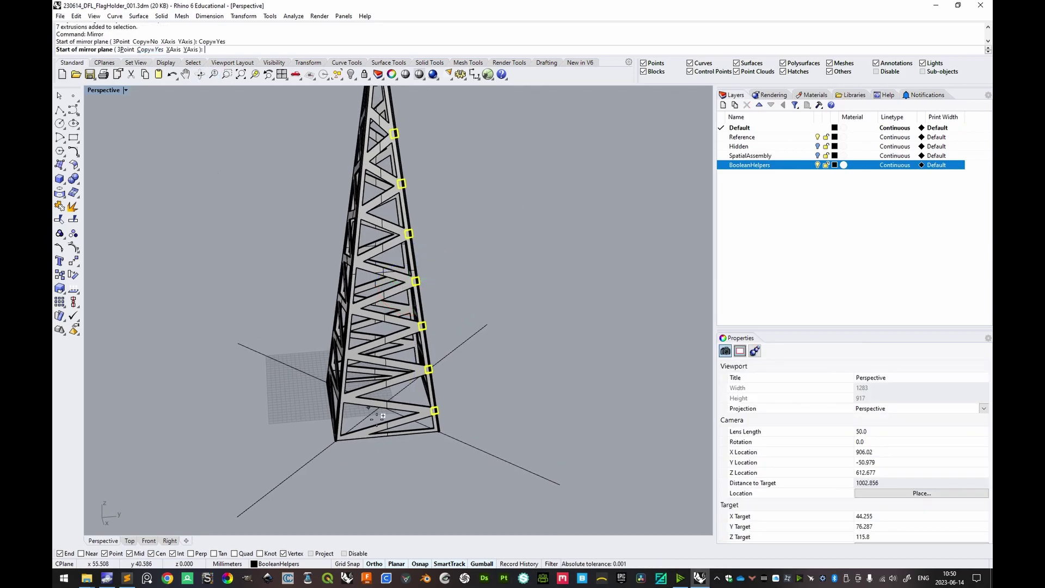
click(391, 440)
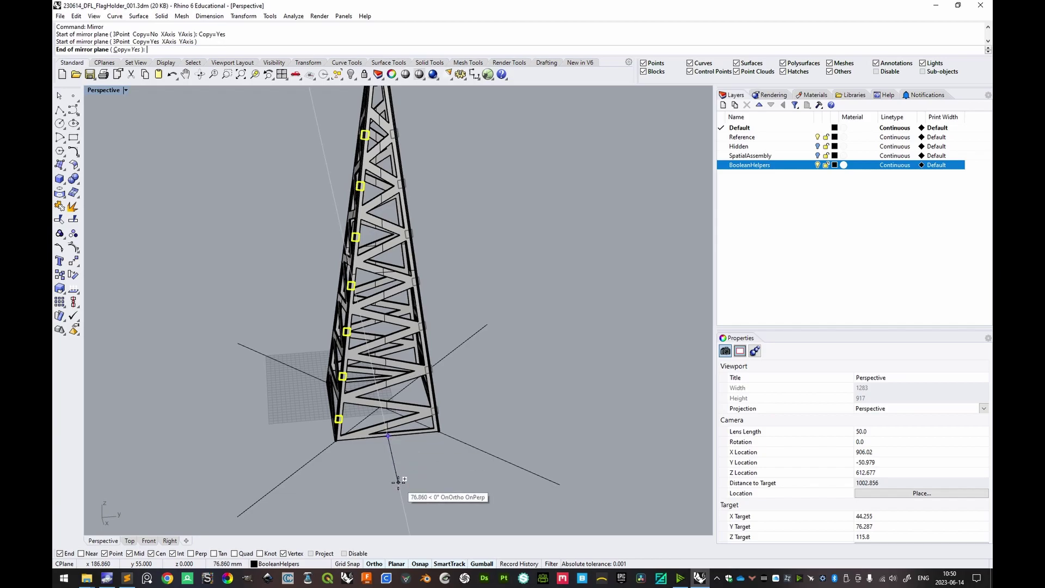
click(398, 482)
shift+right_drag(531, 381, 527, 417)
- Select the mirrored boxes and move them together about 21.4 mm up their corner, bringing a lower box corner to the opening tip above
text(SelLast)
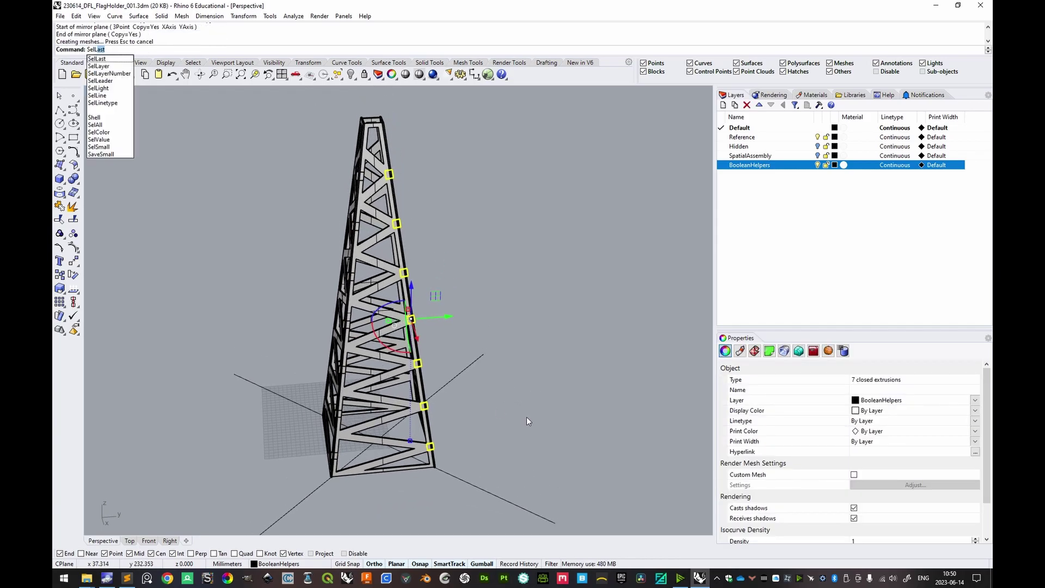
key(Return)
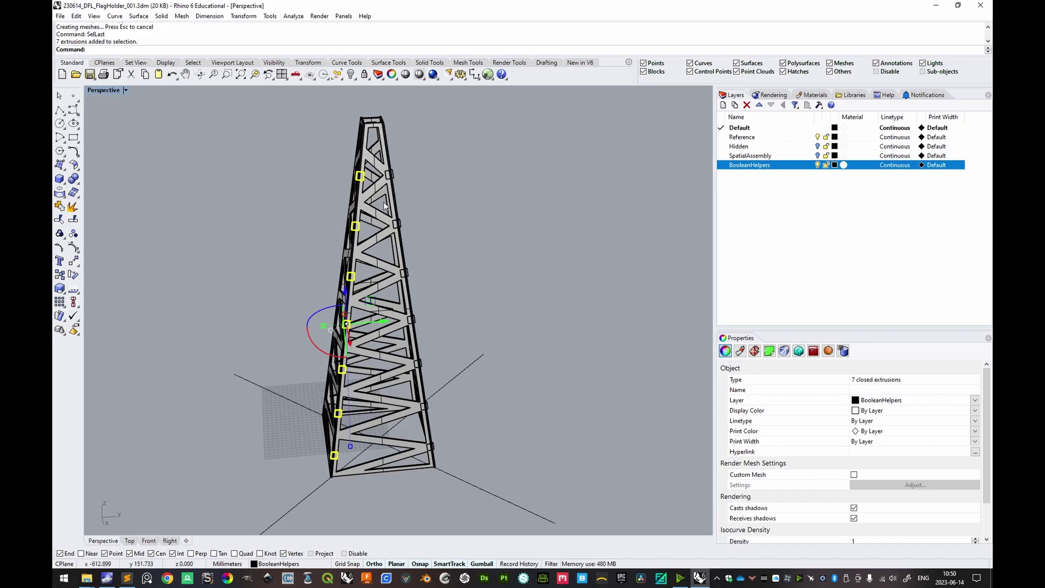
scroll(384, 202, up, 6)
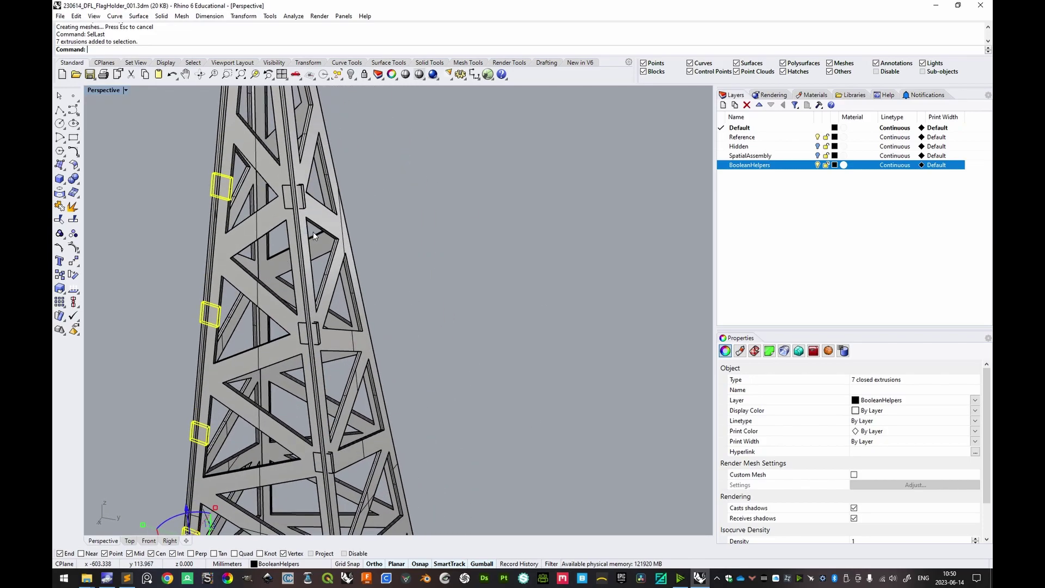
scroll(234, 196, up, 7)
shift+right_drag(240, 208, 277, 190)
scroll(276, 193, down, 8)
scroll(286, 239, down, 2)
scroll(278, 224, up, 6)
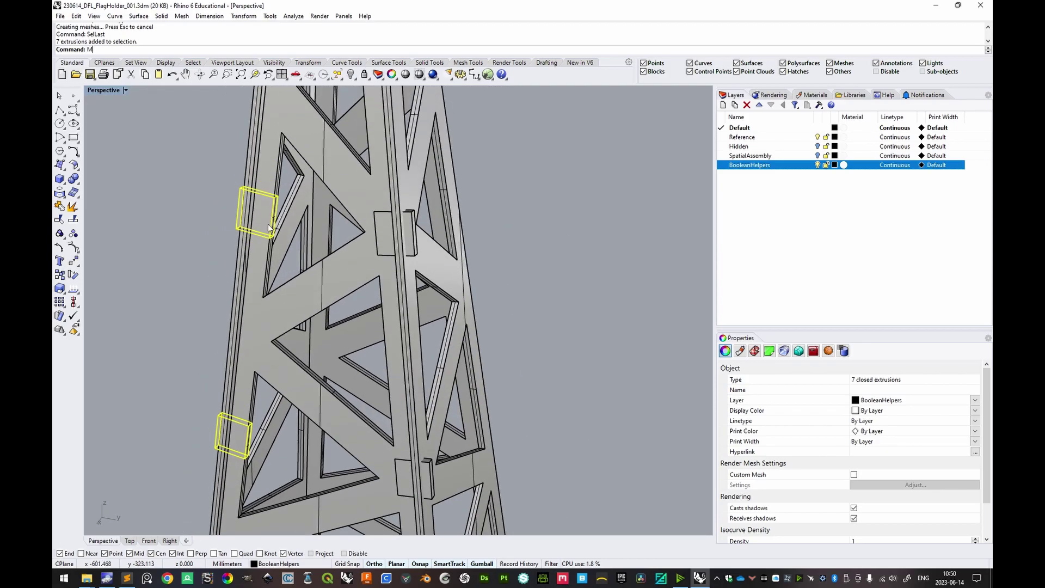
key(Return)
click(271, 237)
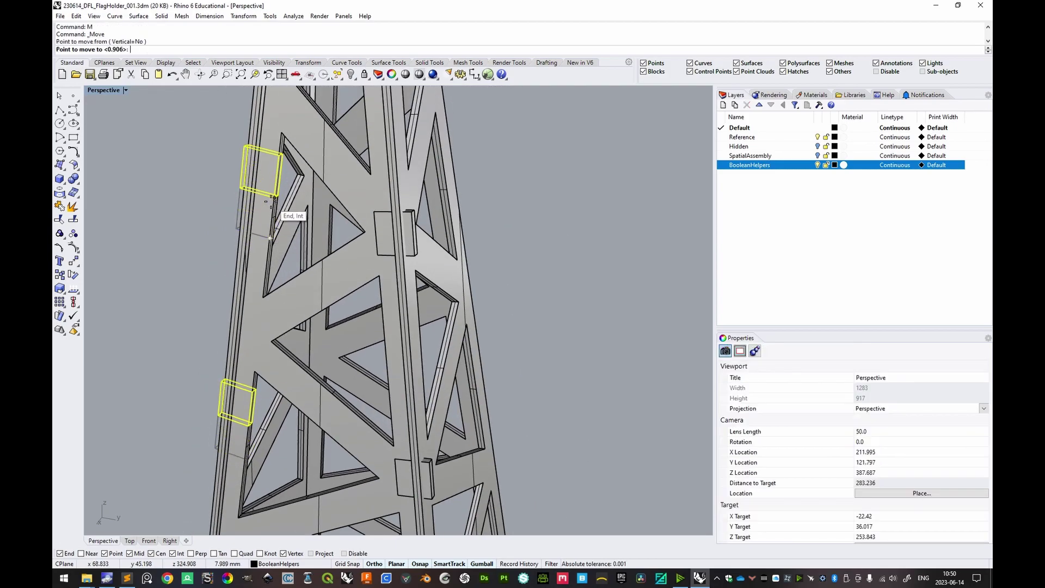
shift+right_drag(278, 136, 341, 139)
click(276, 227)
- Drop the topmost mirrored box from the selection and move the other six about 3.5 mm up along the corner
scroll(303, 239, down, 5)
right_drag(333, 210, 357, 277)
scroll(395, 205, down, 4)
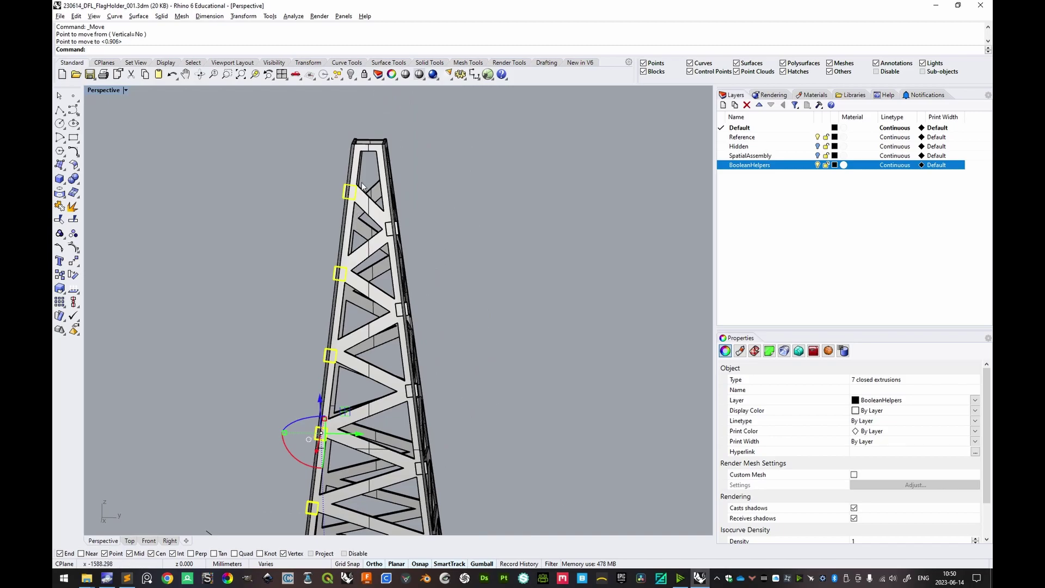
scroll(340, 209, up, 10)
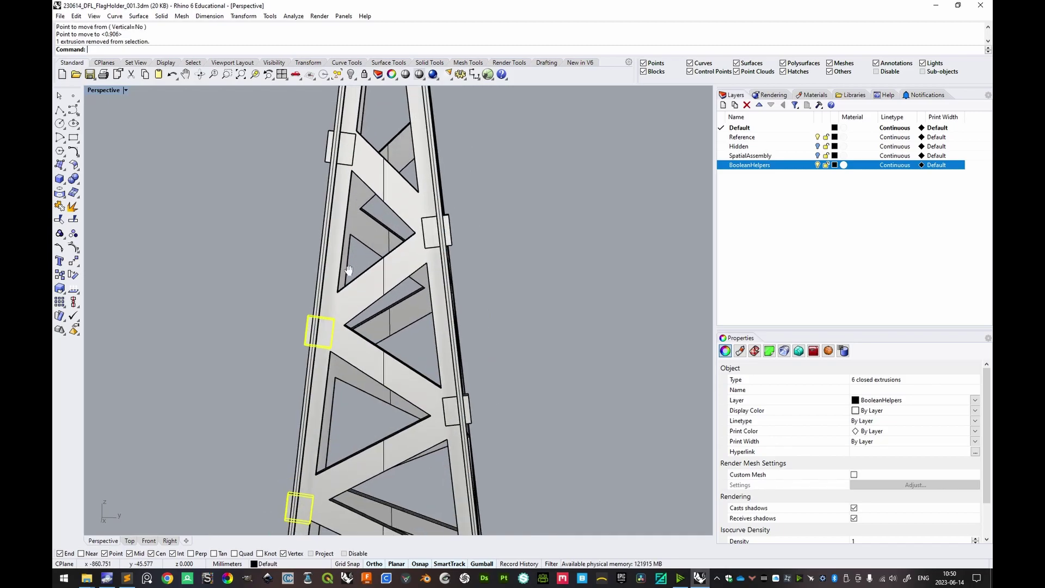
text(m)
key(Return)
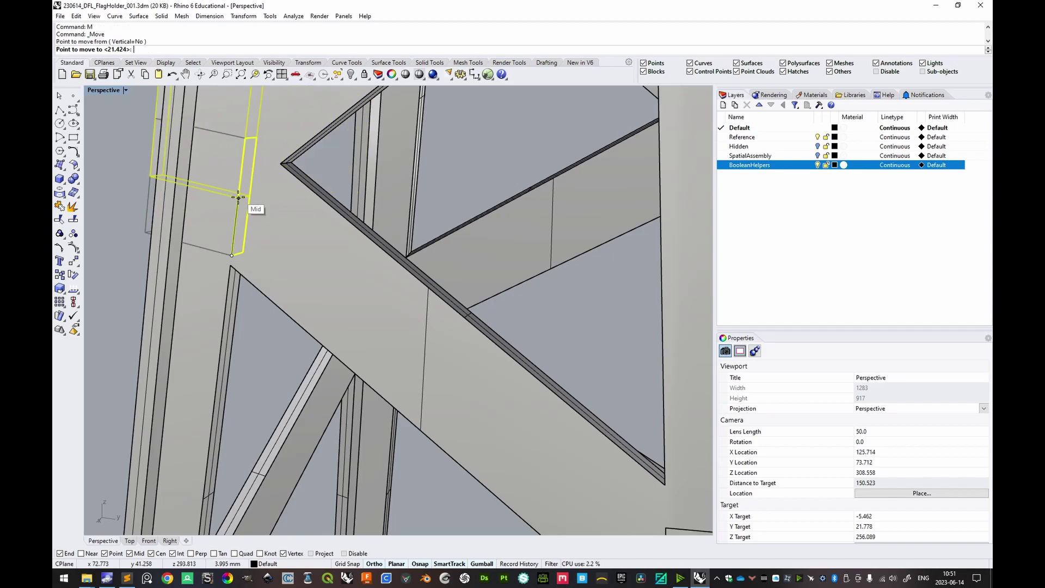
scroll(237, 199, down, 10)
click(238, 202)
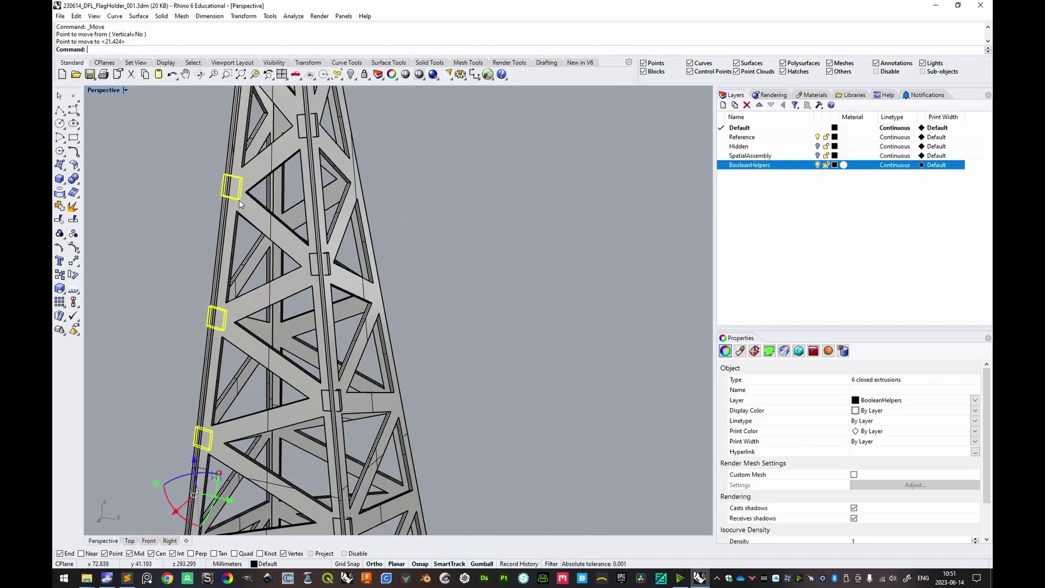
- Drop the two uppermost selected boxes from the selection and move the remaining four slightly up along the corner
ctrl+click(250, 166)
scroll(250, 211, down, 4)
scroll(294, 218, up, 8)
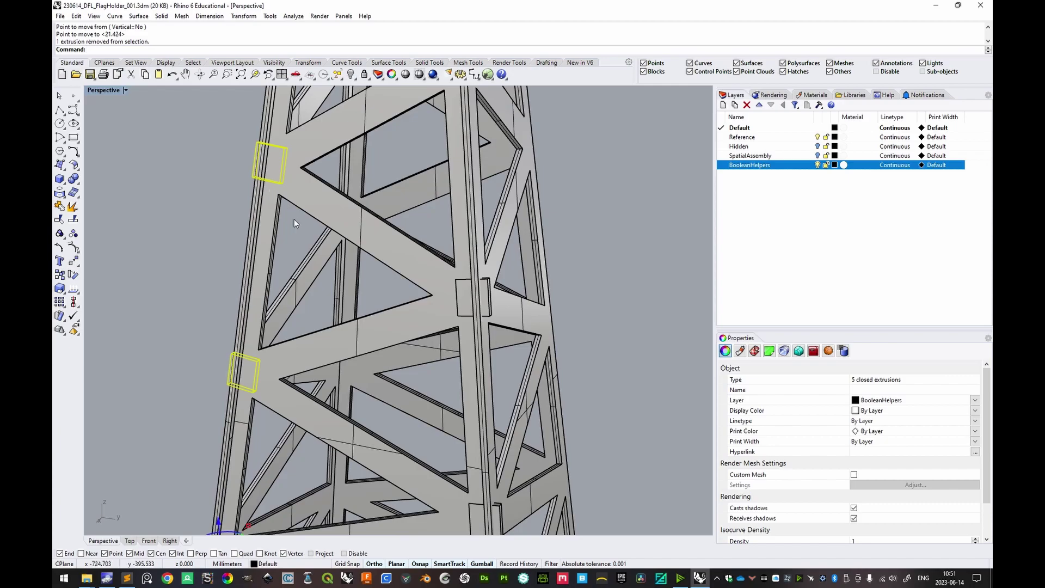
right_drag(313, 175, 271, 197)
shift+right_drag(272, 134, 276, 179)
scroll(275, 182, up, 5)
scroll(275, 182, down, 3)
ctrl+click(263, 183)
shift+right_drag(292, 293, 319, 117)
shift+right_drag(293, 270, 309, 214)
scroll(304, 148, up, 5)
shift+right_drag(304, 149, 303, 182)
text(m)
key(Return)
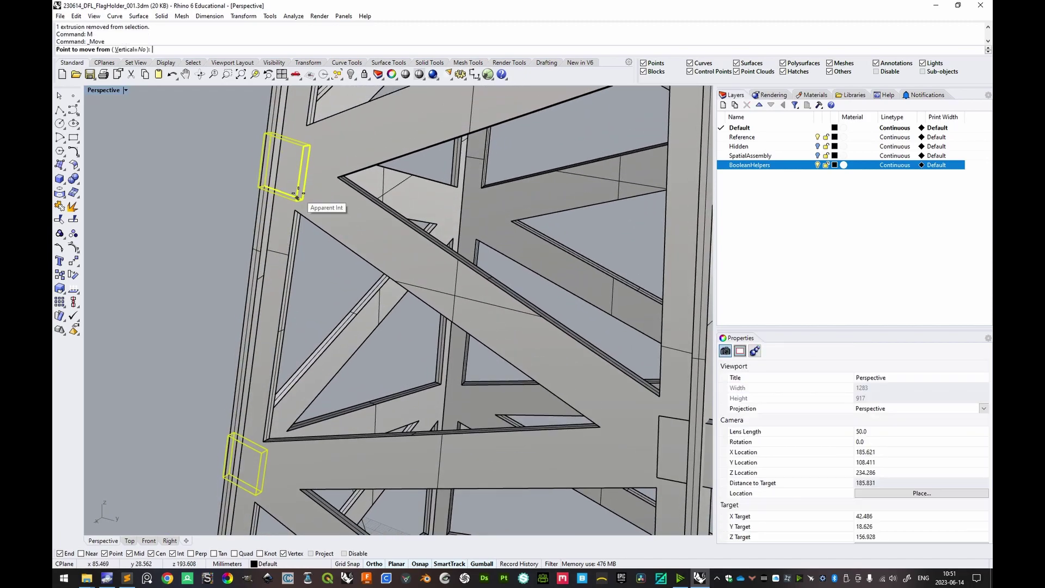
click(294, 205)
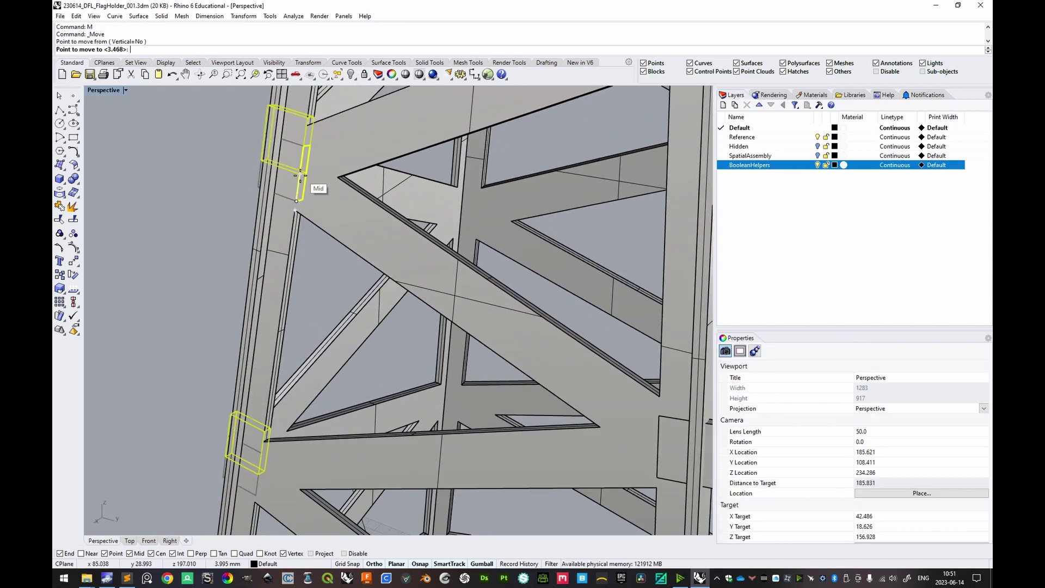
click(295, 195)
- Select all boxes on the BooleanHelpers layer and unite them with the front truss panel into one solid
scroll(296, 195, down, 5)
right_drag(295, 195, 341, 183)
scroll(340, 183, down, 7)
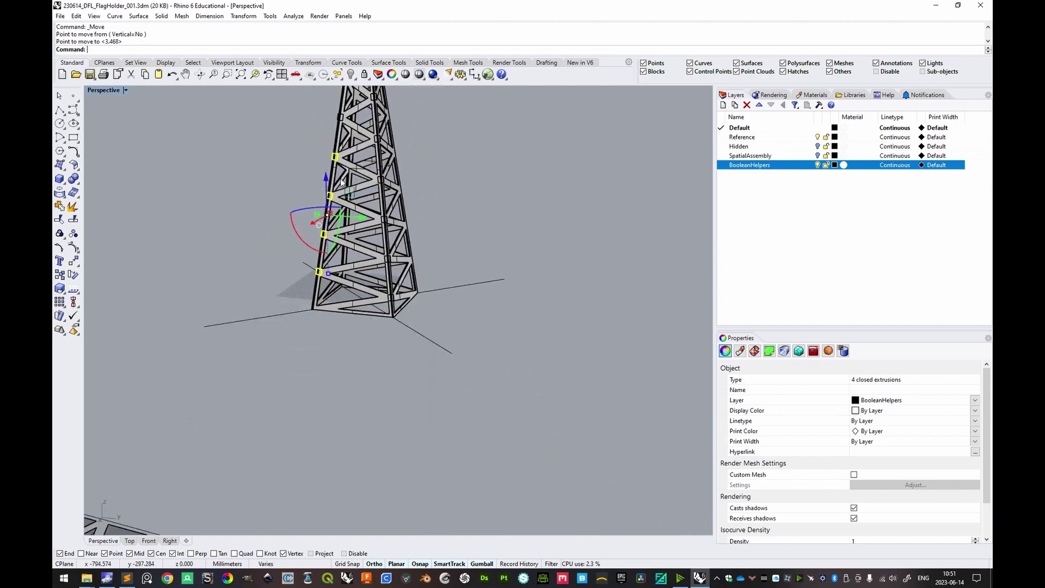
click(276, 273)
shift+right_drag(254, 146, 341, 256)
scroll(395, 230, up, 7)
scroll(342, 256, down, 5)
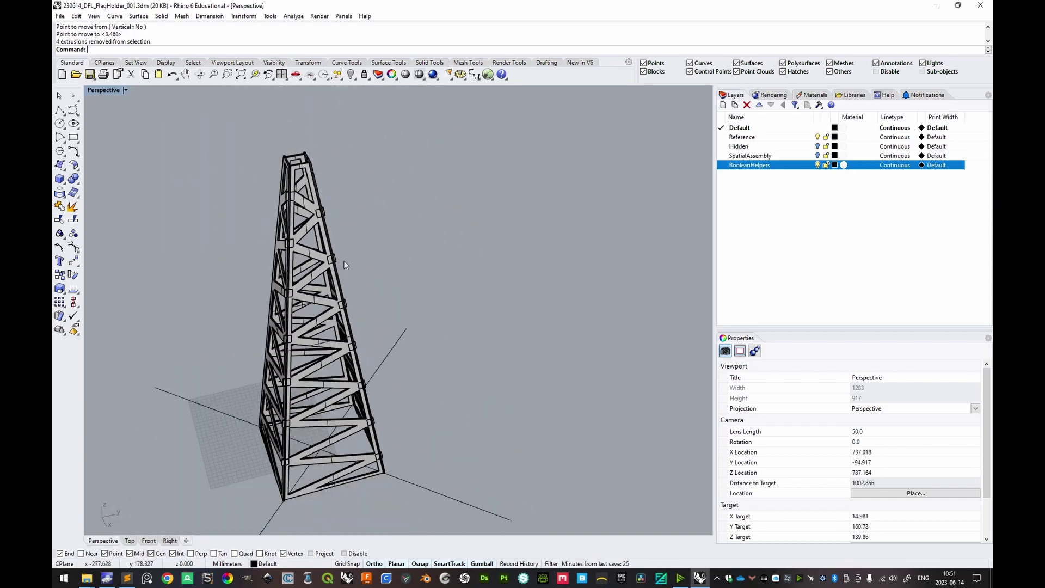
right_click(753, 169)
click(806, 321)
right_drag(622, 271, 495, 215)
shift+right_drag(429, 191, 407, 213)
scroll(405, 213, up, 7)
right_drag(480, 243, 383, 210)
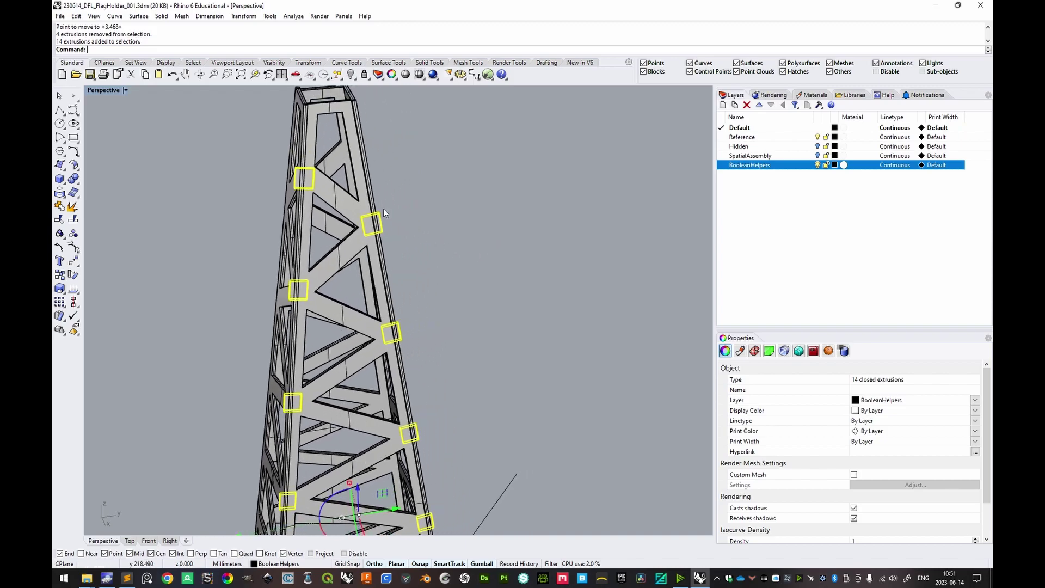
shift+click(336, 195)
key(Return)
- Merge the coplanar faces of the united truss panel with MergeAllFaces
right_drag(412, 208, 453, 219)
text(MergeAllFaces)
key(Return)
scroll(367, 211, up, 9)
scroll(427, 217, down, 4)
scroll(275, 197, down, 5)
- Mirror the united panel across the tower's centre to the opposite side with Copy=Yes, and deselect it
right_drag(420, 225, 305, 280)
scroll(469, 270, down, 6)
scroll(377, 293, up, 5)
text(irror)
key(Return)
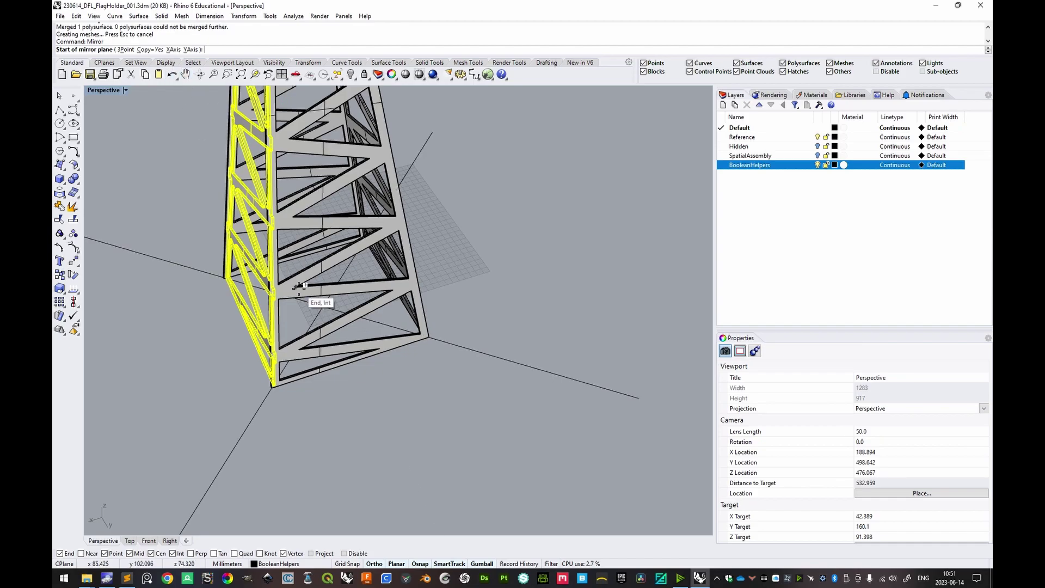
click(319, 308)
click(373, 385)
click(541, 304)
right_drag(541, 303, 436, 289)
scroll(424, 297, up, 5)
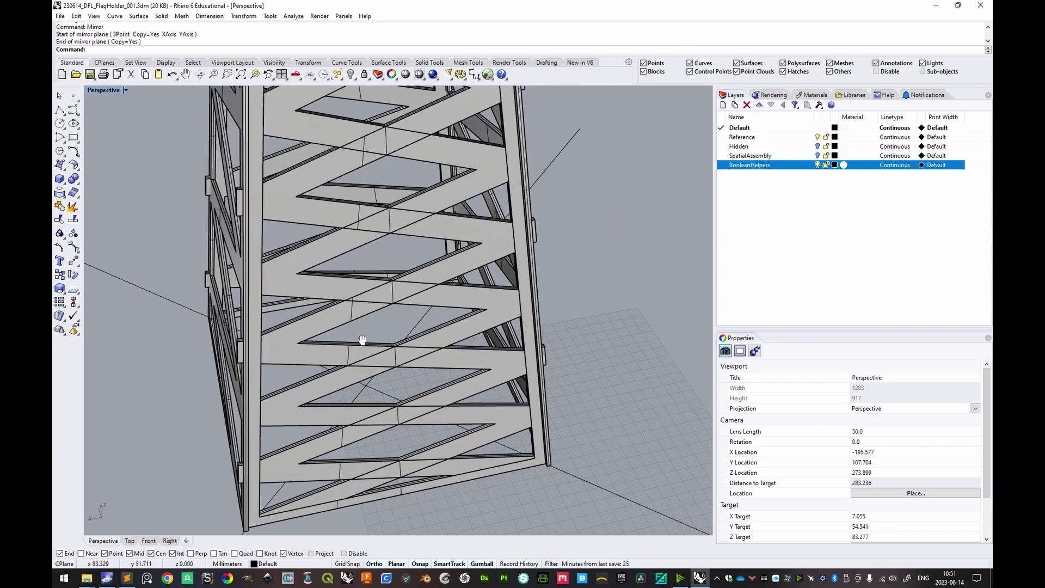
- Delete the old untabbed truss panel that overlaps the mirrored tabbed panel
right_drag(342, 301, 290, 270)
click(271, 290)
right_drag(488, 208, 429, 237)
click(459, 229)
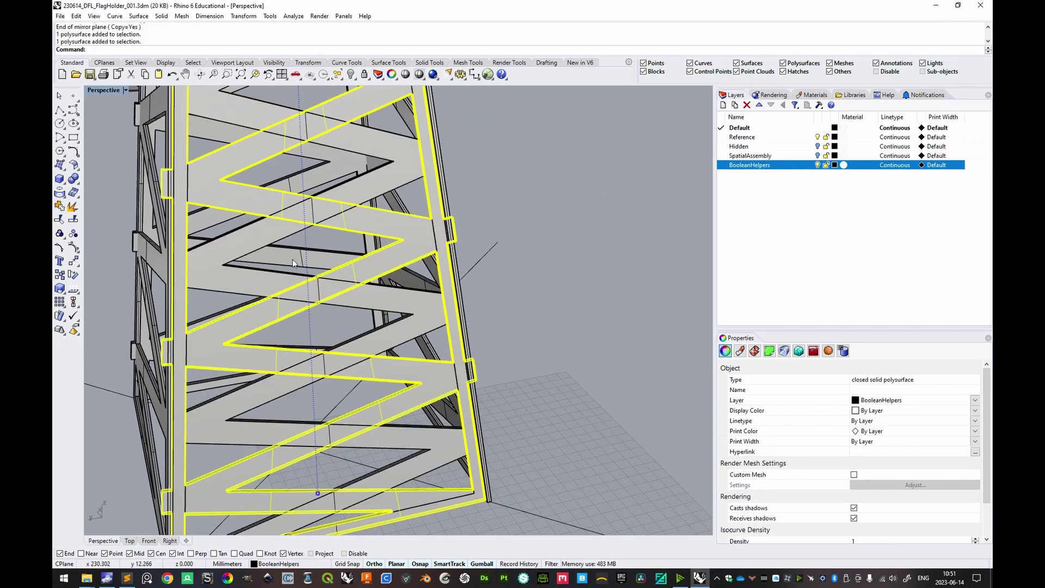
right_drag(254, 279, 394, 301)
key(Delete)
- Mirror the tabbed panel on this side in place with Copy=No to flip its truss pattern, and deselect it
click(320, 273)
right_drag(320, 272, 425, 348)
text(Mirror)
key(Return)
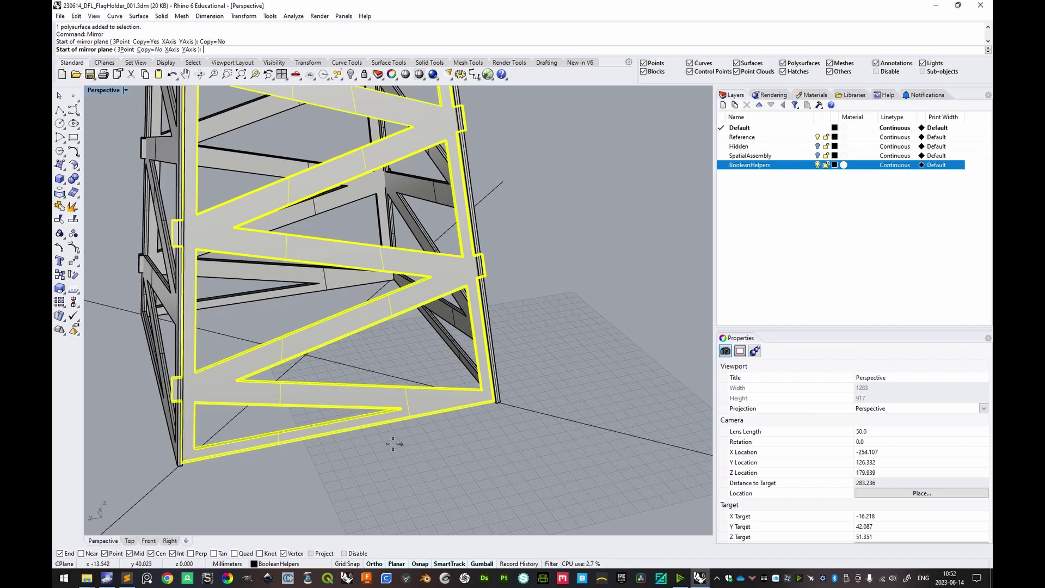
click(339, 433)
click(379, 463)
click(586, 315)
- Subtract the two tabbed panels from the two adjoining side panels with BooleanDifference, keeping DeleteInput=No
right_drag(586, 316, 371, 397)
scroll(364, 327, down, 7)
shift+right_drag(364, 327, 433, 261)
scroll(379, 185, up, 5)
shift+right_drag(364, 167, 457, 191)
scroll(374, 238, down, 4)
click(438, 221)
shift+click(435, 245)
shift+right_drag(523, 256, 476, 198)
text(Boolea)
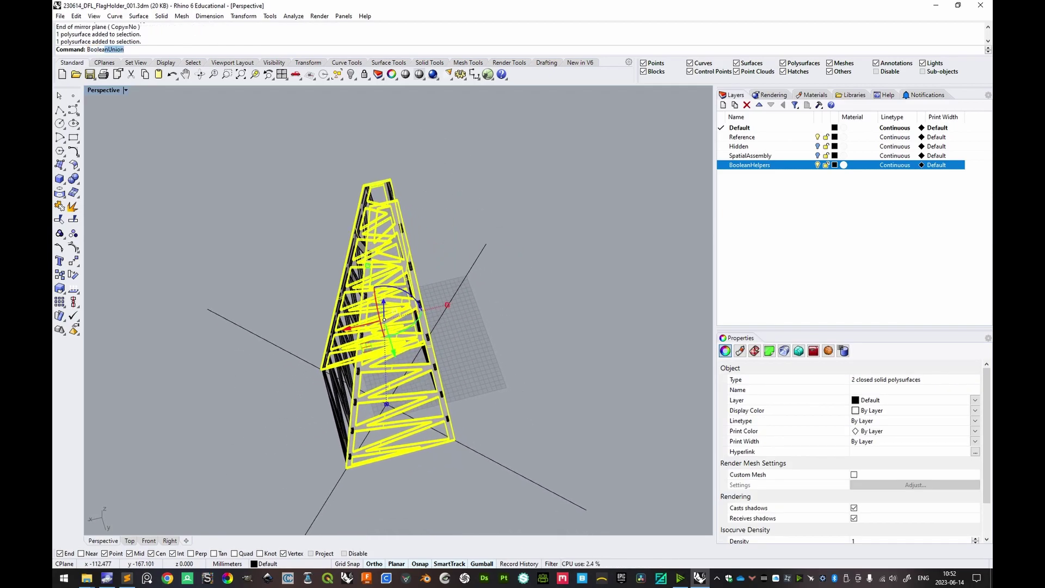
text(nDifference)
key(Return)
scroll(399, 234, up, 8)
right_drag(399, 234, 467, 168)
click(469, 166)
click(585, 116)
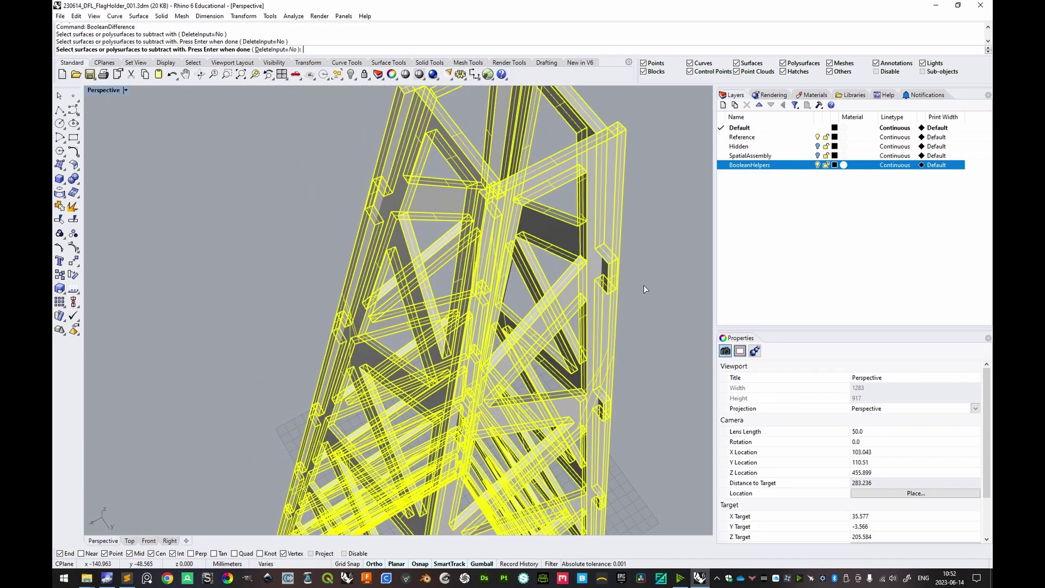
scroll(631, 283, down, 8)
right_drag(629, 283, 544, 248)
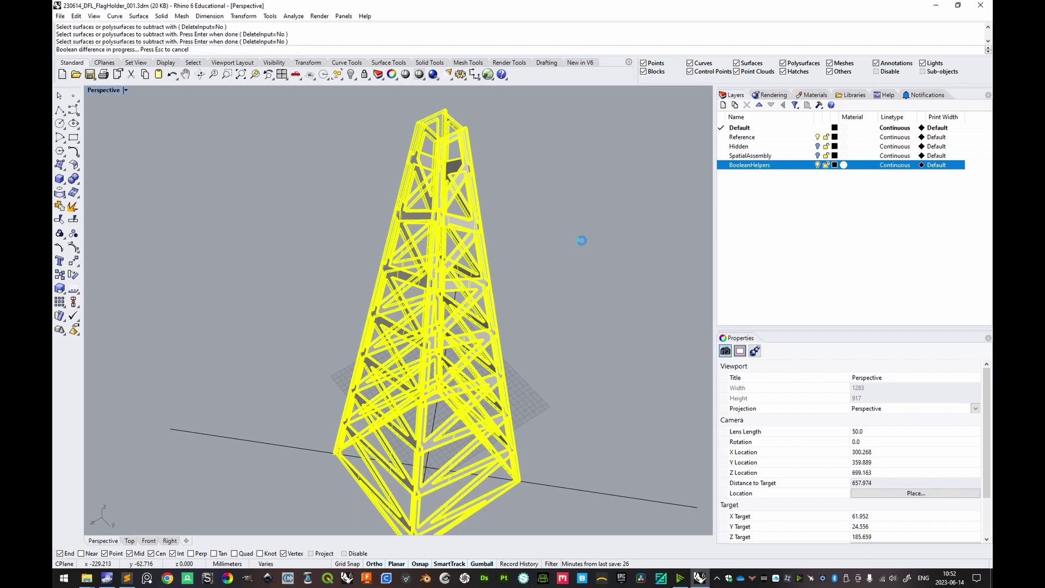
right_drag(541, 204, 481, 207)
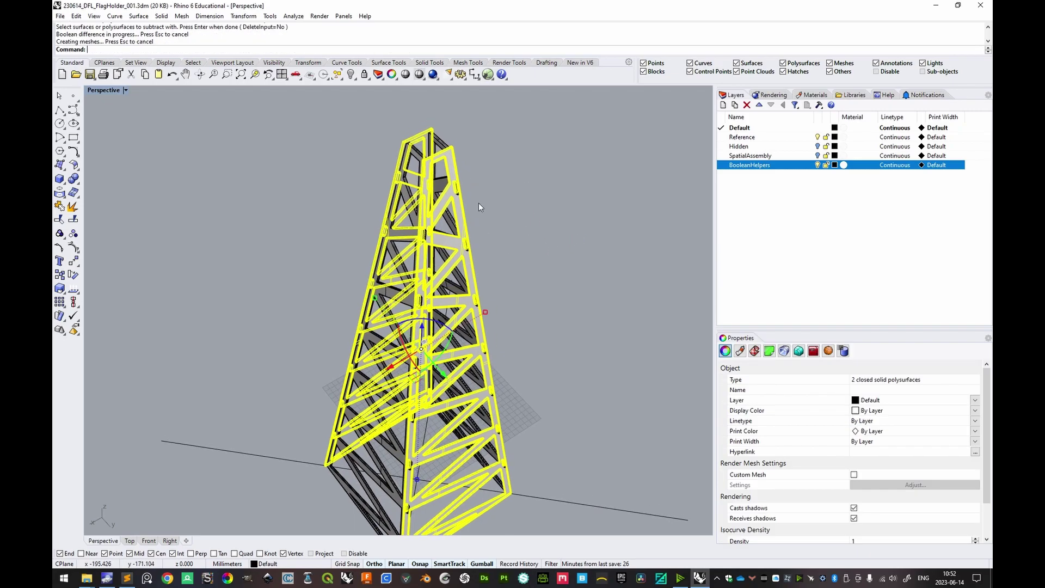
- Check the two cut side panels by selecting them and inspecting the slots around the tabs
scroll(482, 207, up, 4)
right_drag(504, 242, 489, 217)
click(489, 216)
click(439, 179)
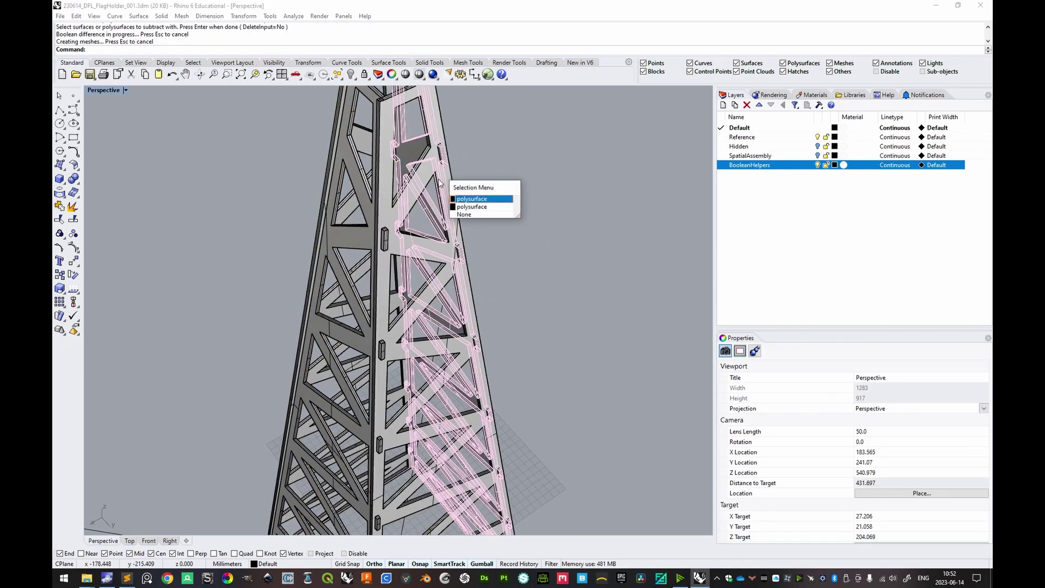
scroll(490, 233, down, 5)
click(457, 242)
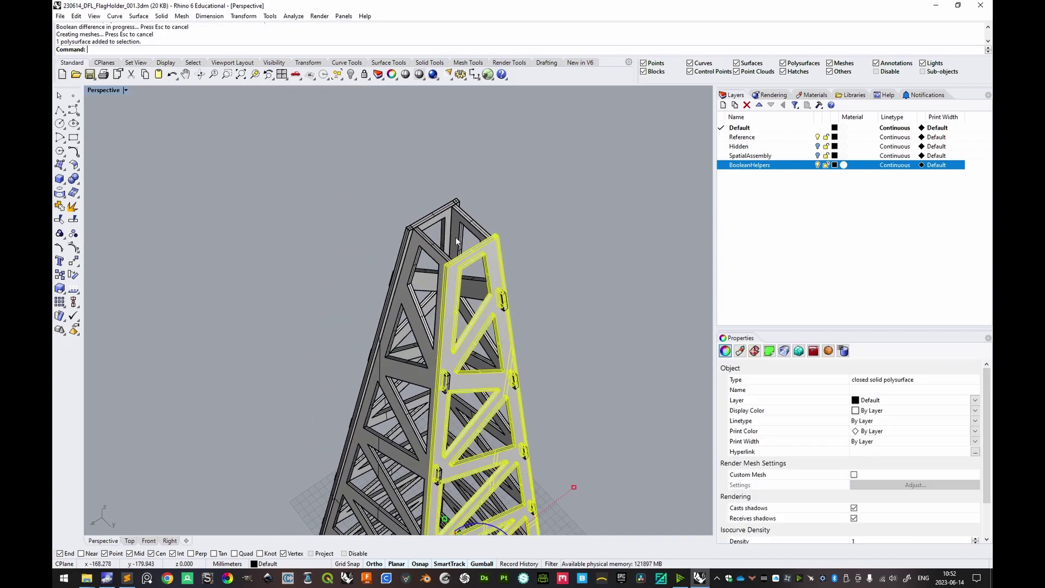
shift+click(432, 219)
scroll(432, 219, down, 5)
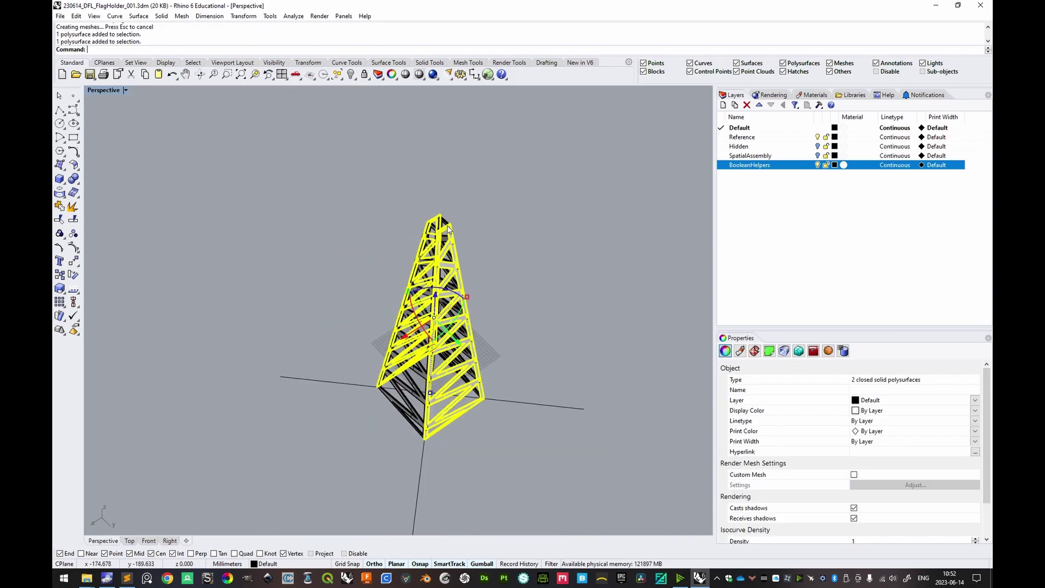
click(489, 226)
scroll(406, 148, up, 5)
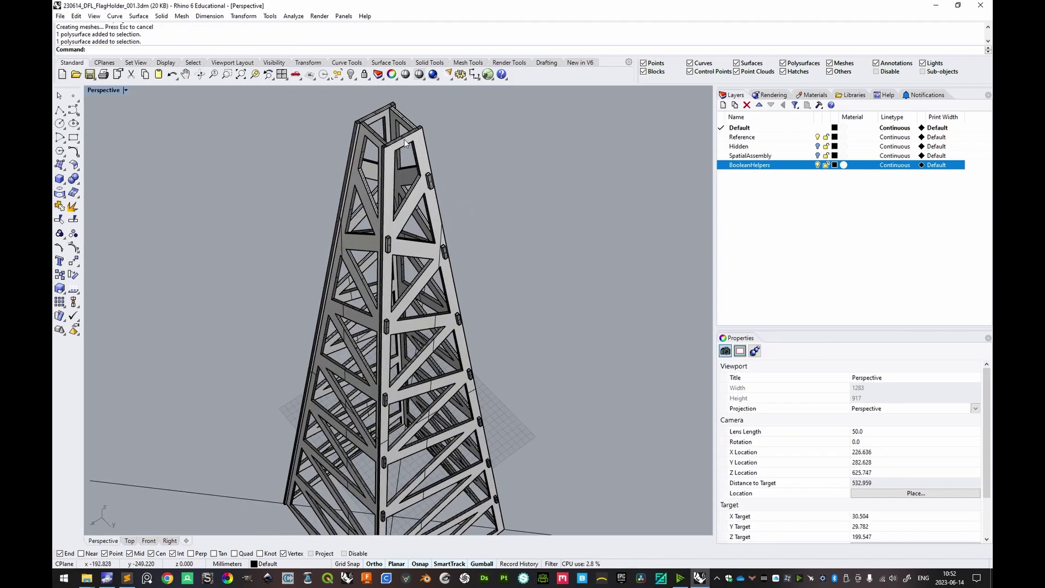
- Pull the two slotted panels out of the tower to inspect their slots, and undo both moves
click(405, 143)
scroll(440, 168, down, 6)
drag(398, 280, 506, 392)
click(548, 240)
mouse_move(548, 240)
right_down()
mouse_move(492, 210)
mouse_move(464, 145)
mouse_move(531, 229)
right_up()
shift+right_drag(359, 162, 436, 324)
right_drag(354, 272, 416, 337)
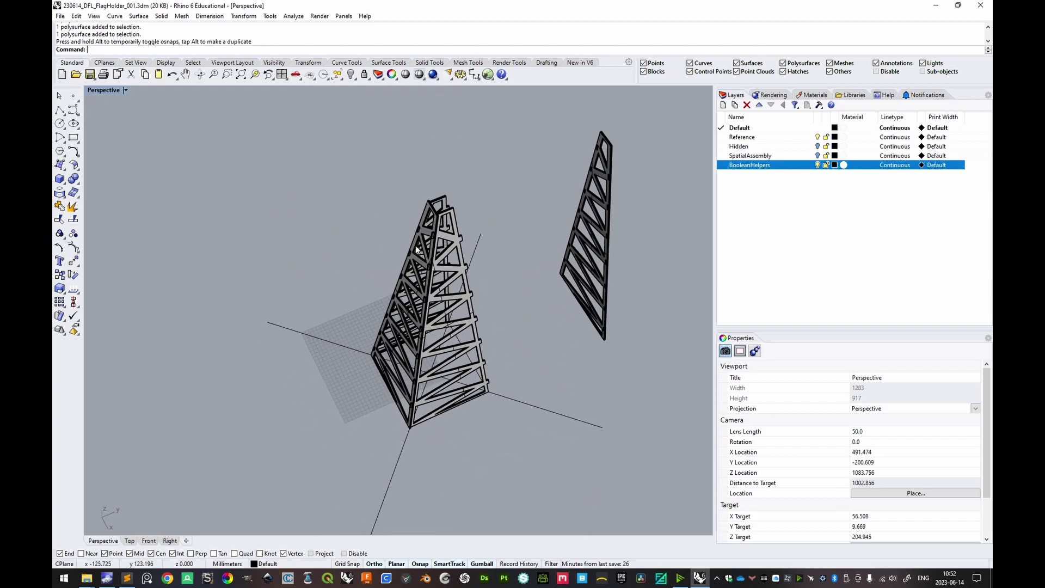
click(411, 345)
drag(442, 301, 357, 333)
click(290, 263)
right_drag(290, 264, 403, 248)
key(ctrl+z)
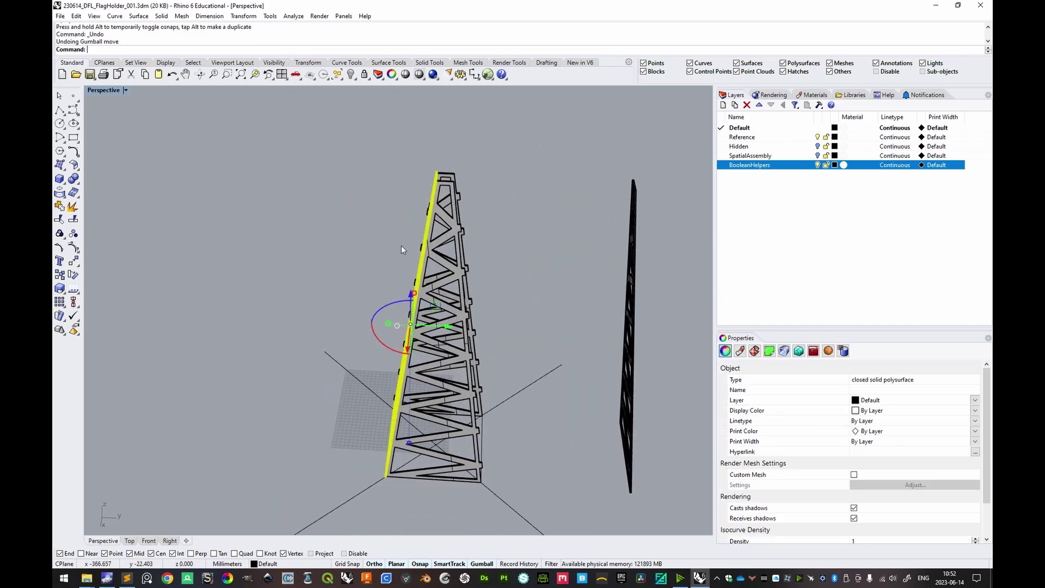
key(ctrl+z)
key(Escape)
- Examine the assembled tower's interlocking tabs and slots from all sides
right_drag(544, 226, 390, 321)
scroll(419, 221, down, 4)
shift+right_drag(422, 238, 384, 260)
shift+right_drag(416, 344, 416, 308)
shift+right_drag(429, 233, 429, 278)
scroll(387, 289, up, 8)
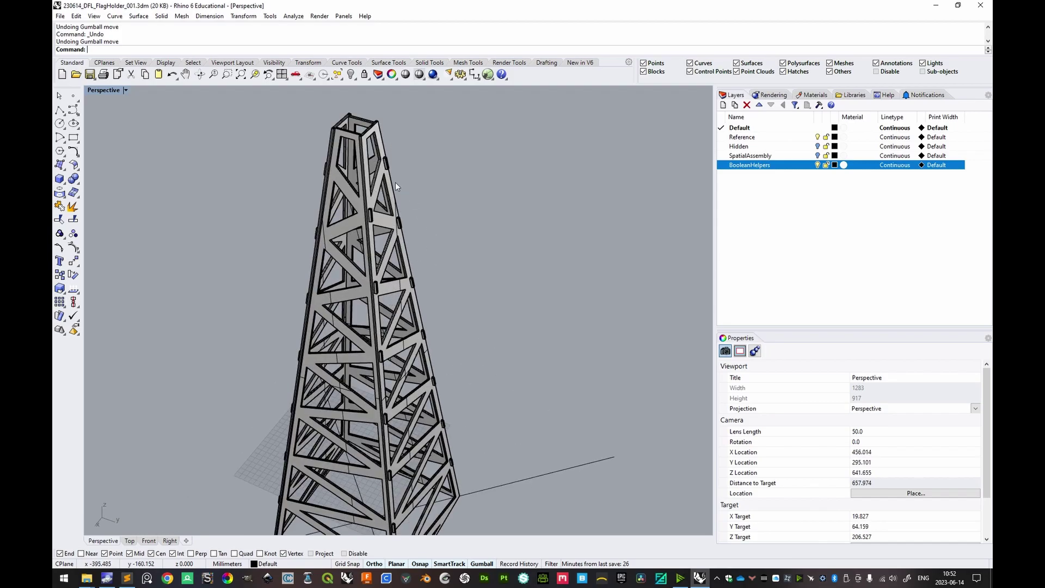
scroll(396, 187, down, 3)
shift+right_drag(410, 226, 404, 261)
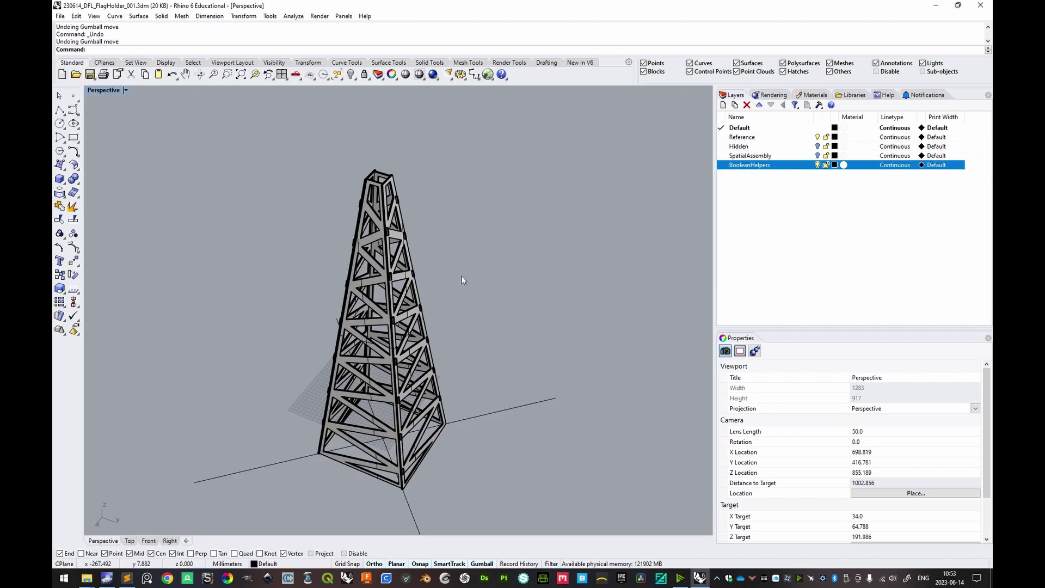
shift+right_drag(467, 336, 471, 297)
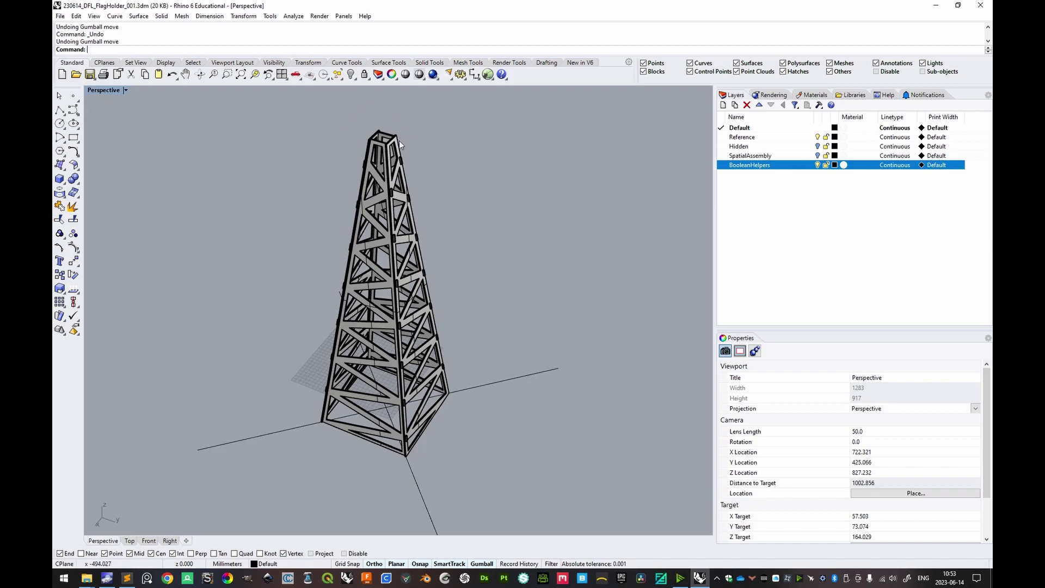
shift+right_drag(452, 287, 444, 277)
right_drag(450, 230, 388, 289)
scroll(338, 240, down, 8)
scroll(373, 224, up, 5)
shift+right_drag(371, 220, 433, 303)
- Select the four tower panels, add a new layer with its default name, and clear the selection
right_drag(433, 302, 435, 224)
scroll(478, 289, down, 4)
scroll(456, 288, down, 4)
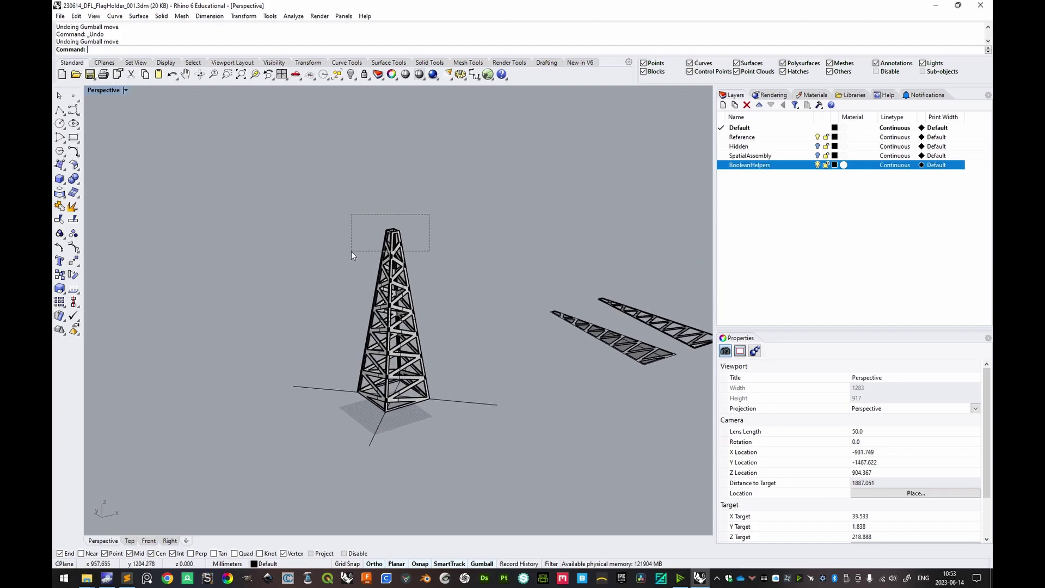
drag(351, 251, 351, 251)
right_drag(514, 241, 486, 272)
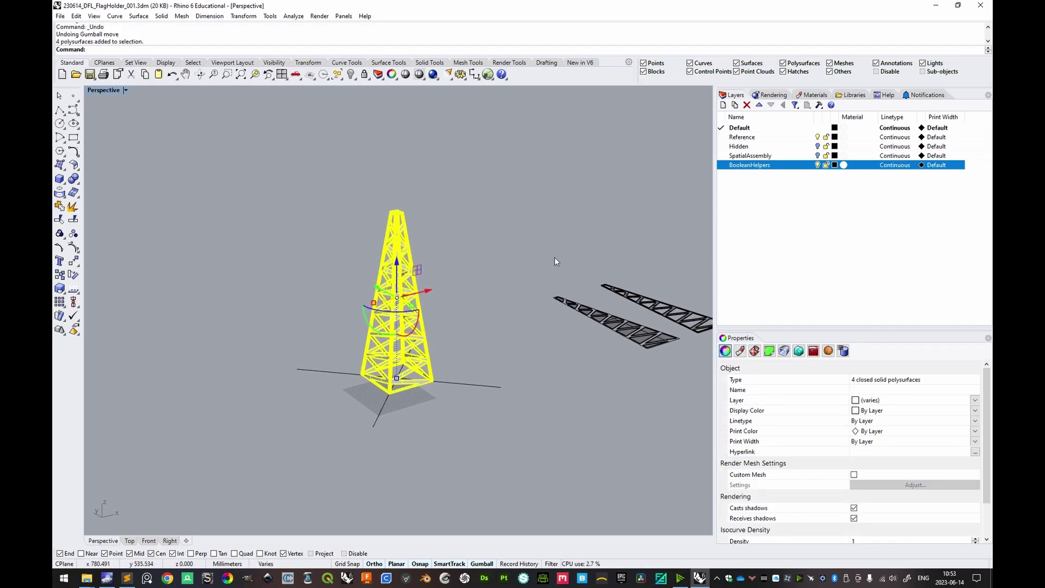
click(724, 105)
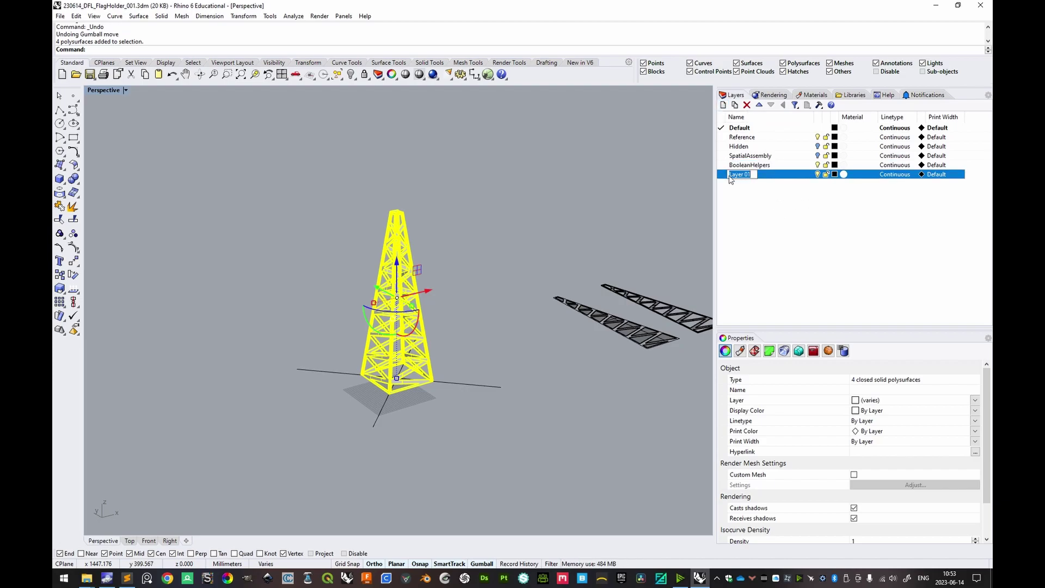
click(670, 179)
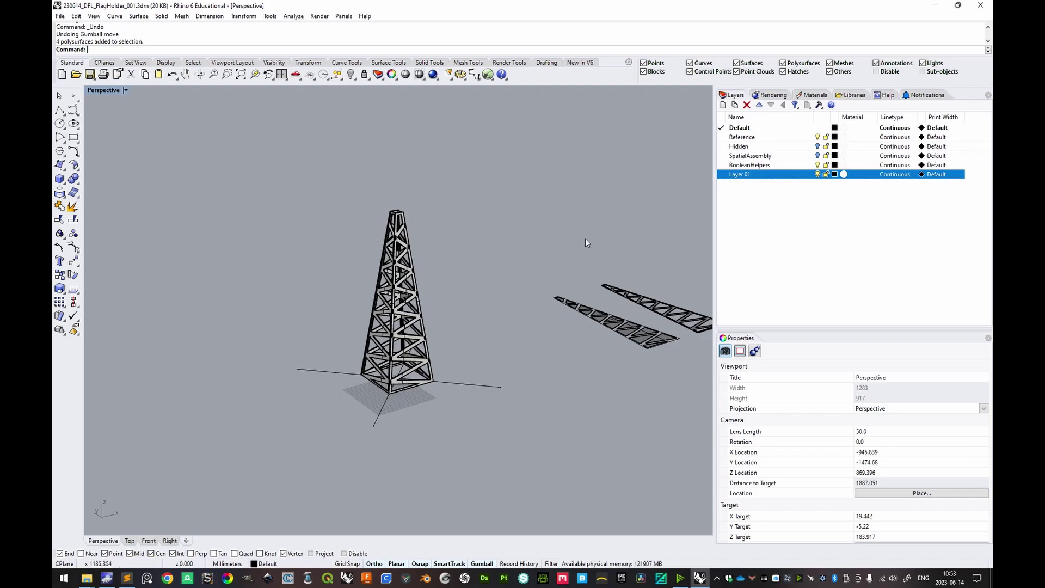
- Show the SpatialAssembly layer to examine what it holds, and hide it again
click(818, 156)
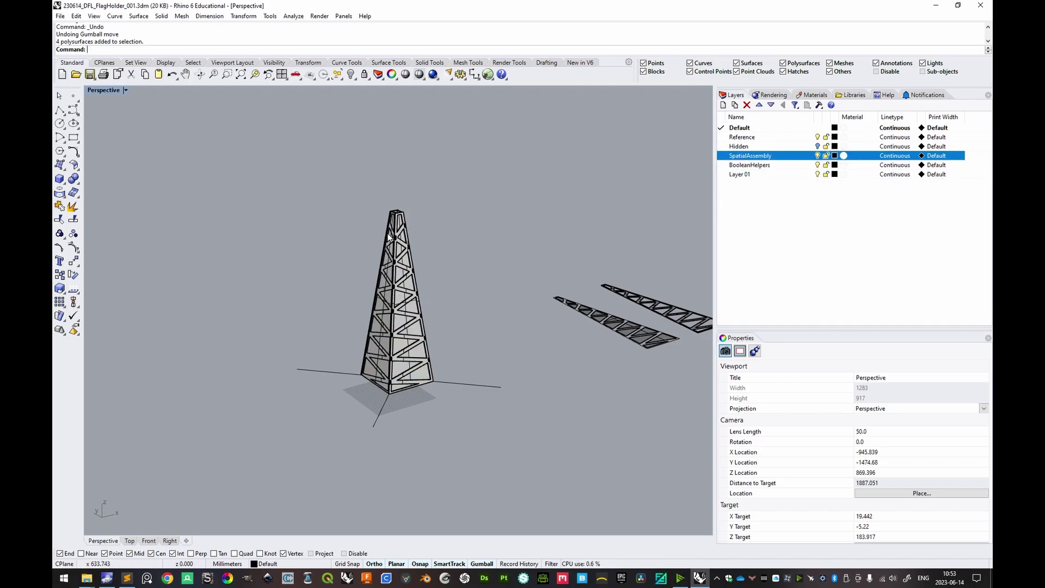
scroll(390, 236, up, 10)
right_drag(472, 238, 465, 191)
scroll(428, 149, down, 6)
click(818, 156)
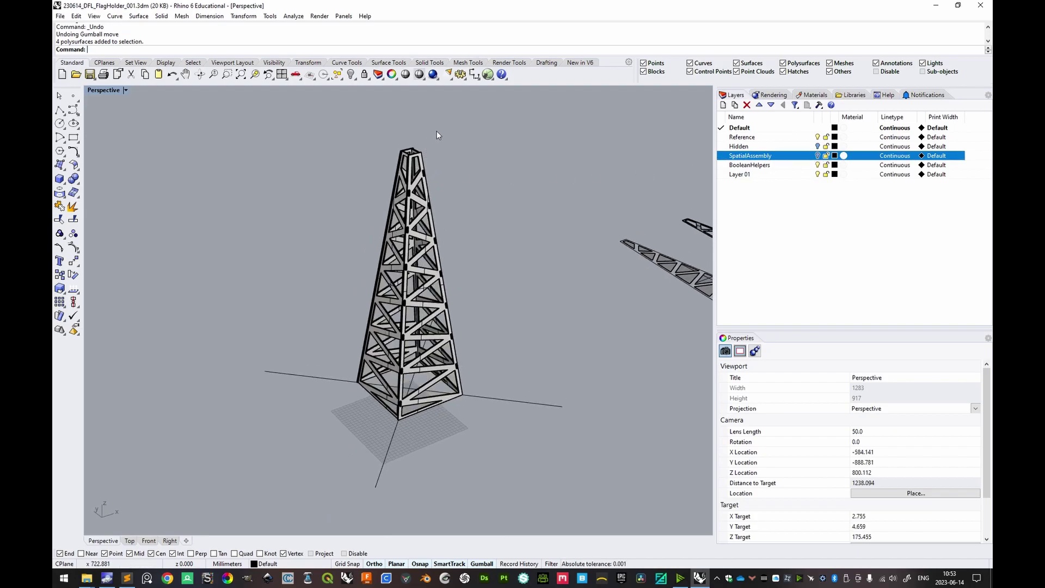
- Copy the four tower panels to the SpatialAssembly layer and clear the selection
click(420, 197)
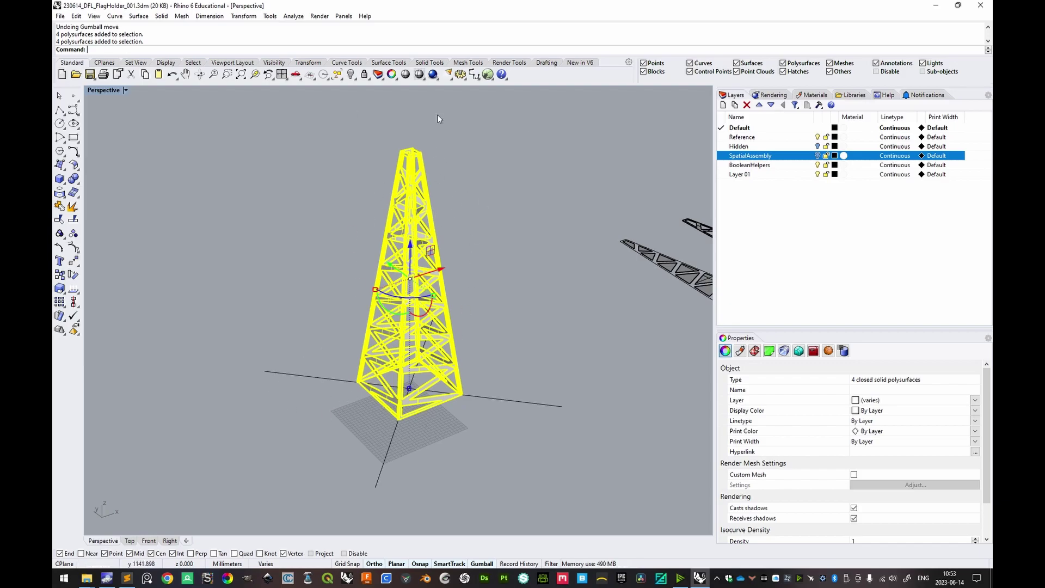
right_click(747, 159)
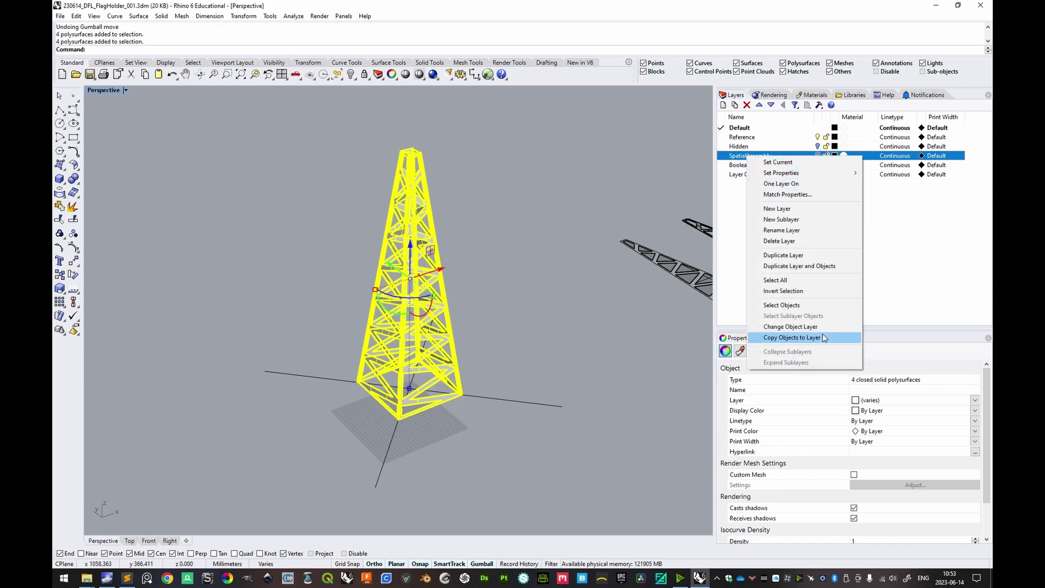
click(804, 338)
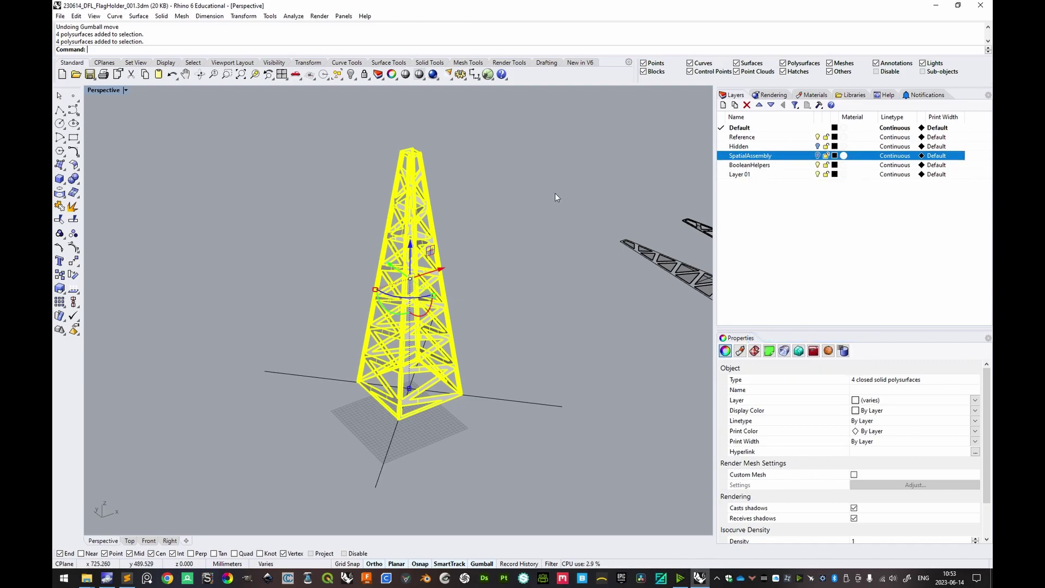
click(493, 235)
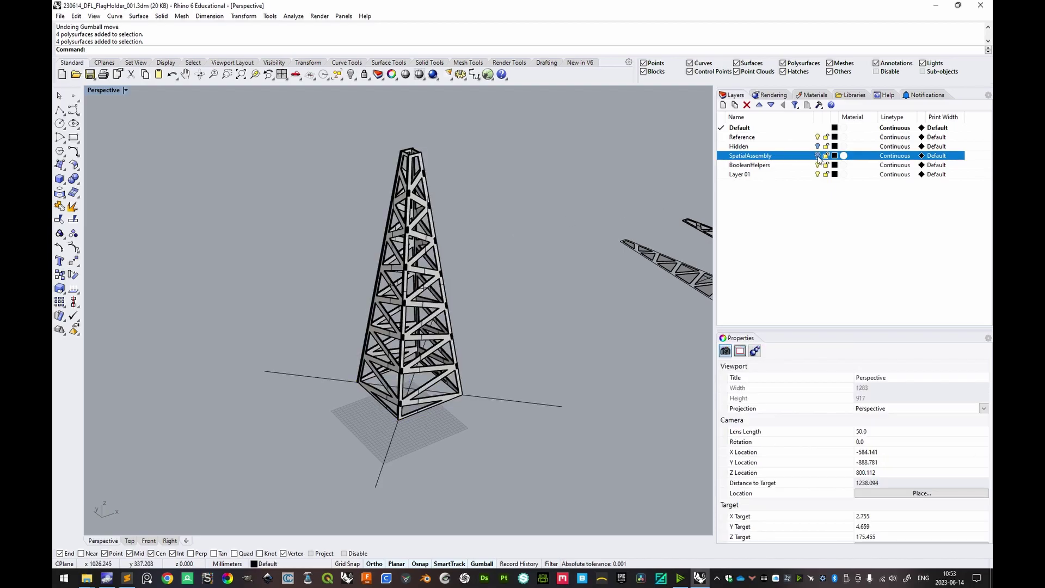
- Check the panel copies by showing the SpatialAssembly layer, picking an overlapping panel, and hiding the layer again
click(818, 156)
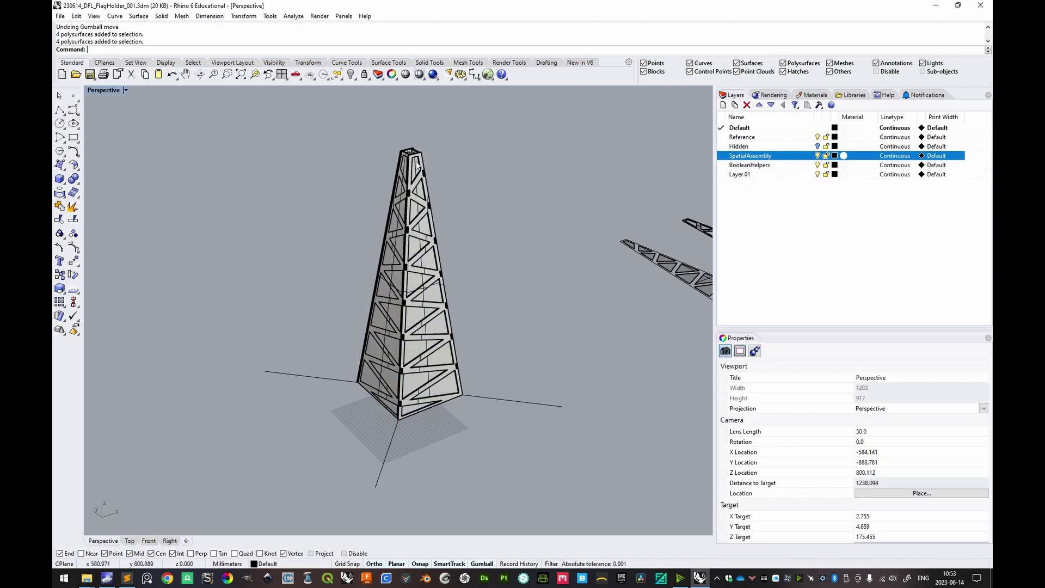
scroll(419, 166, up, 10)
click(453, 195)
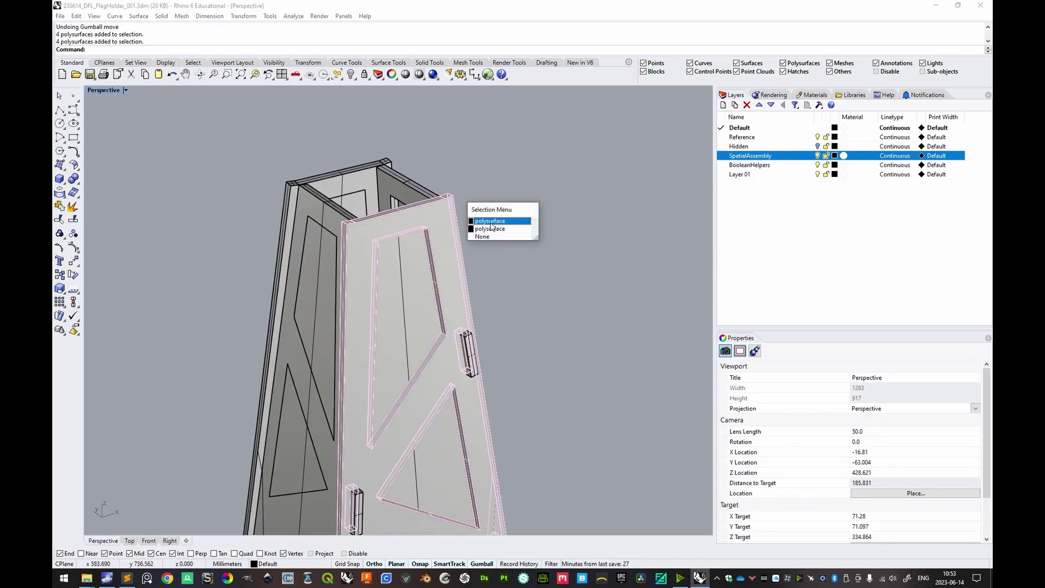
click(497, 164)
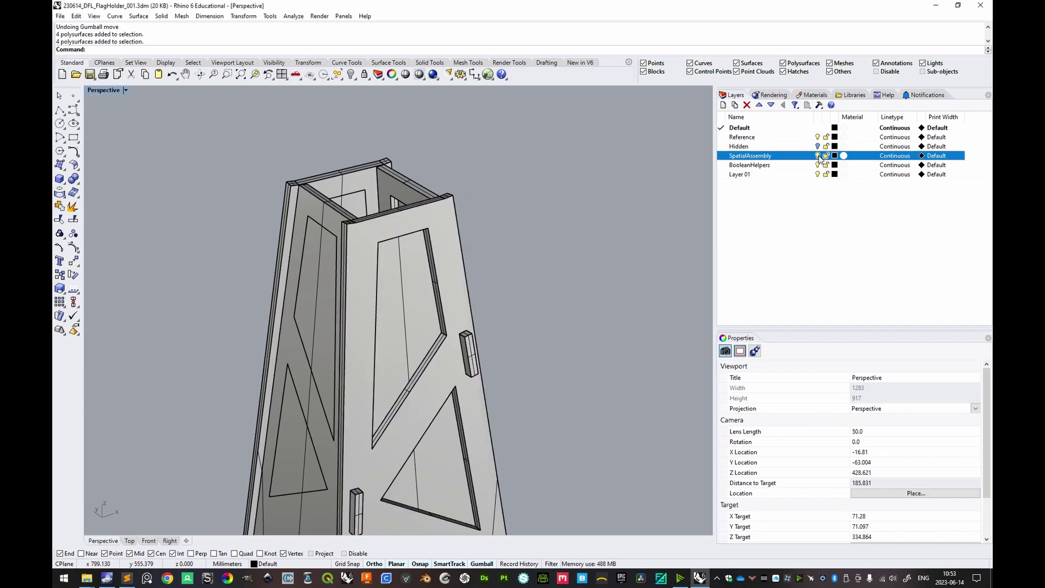
click(818, 156)
click(454, 196)
click(595, 199)
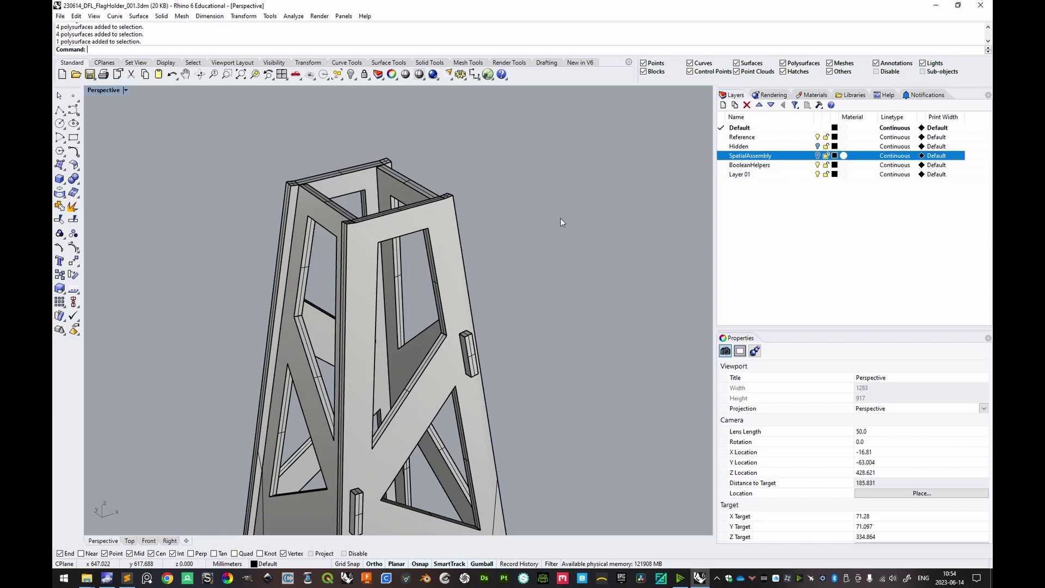
- Move one tabbed panel on the BooleanHelpers layer straight outward along the X axis, clear of the tower
scroll(561, 221, down, 15)
right_drag(456, 196, 418, 256)
click(424, 261)
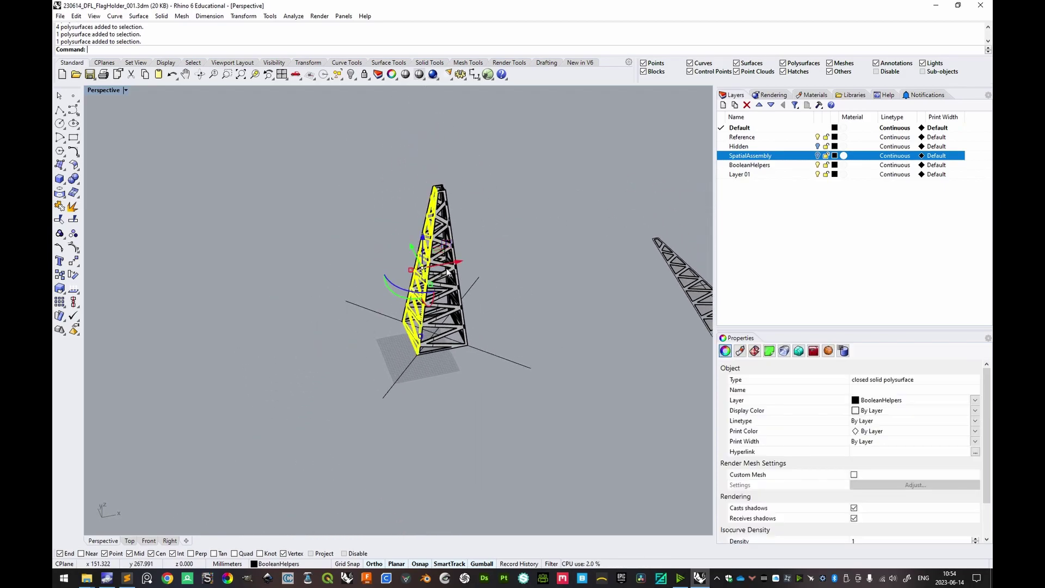
click(515, 239)
scroll(419, 265, up, 10)
shift+right_drag(419, 270, 431, 220)
scroll(394, 222, down, 9)
scroll(429, 192, down, 1)
click(428, 225)
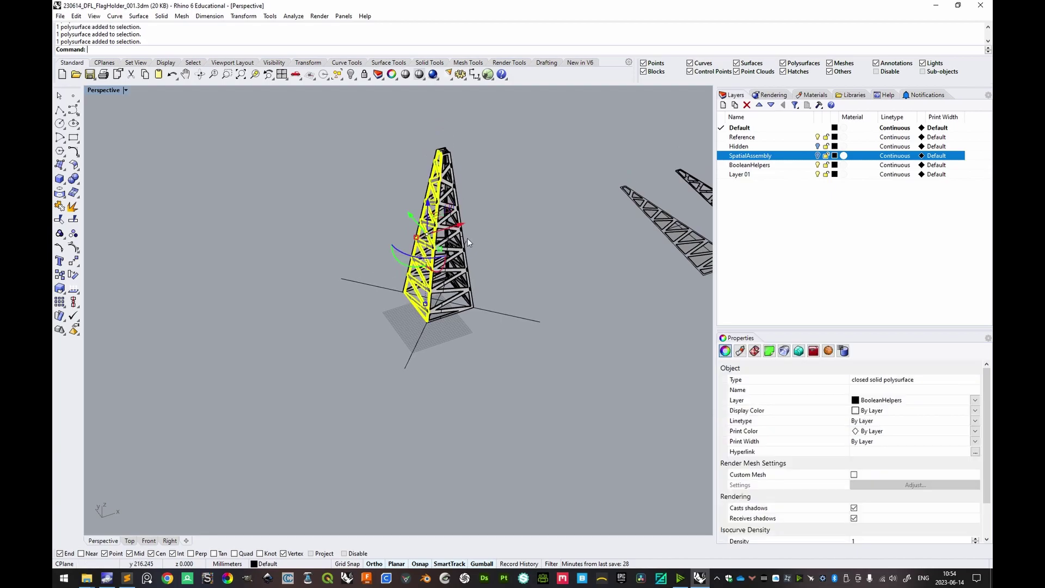
drag(462, 226, 242, 286)
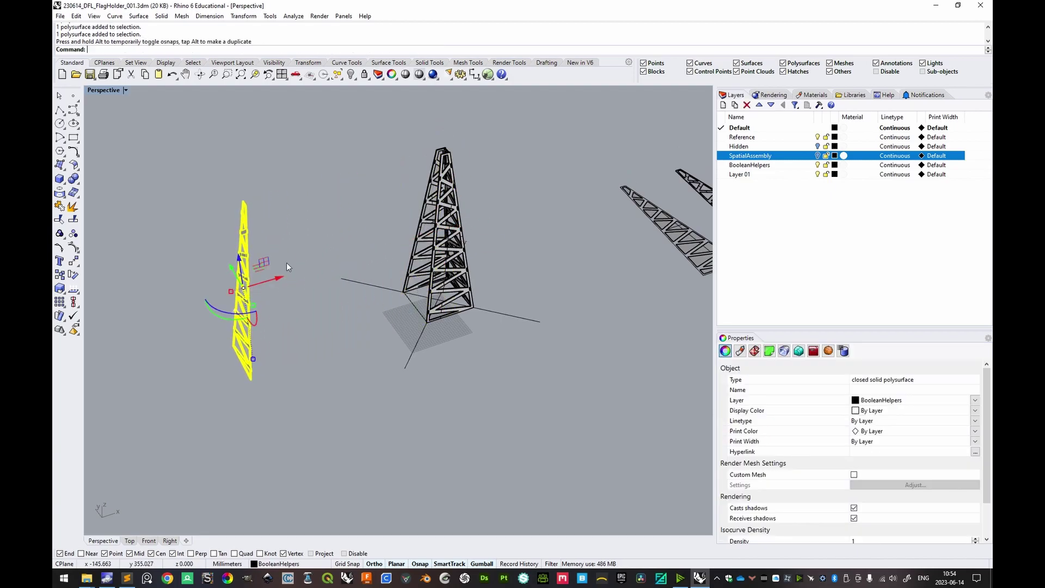
- Move the remaining three panels outward from the tower so that all four stand apart
click(335, 202)
right_drag(334, 201, 379, 278)
click(398, 301)
click(345, 282)
click(379, 277)
drag(401, 280, 585, 302)
click(403, 297)
right_drag(404, 294, 376, 335)
text(ate3D)
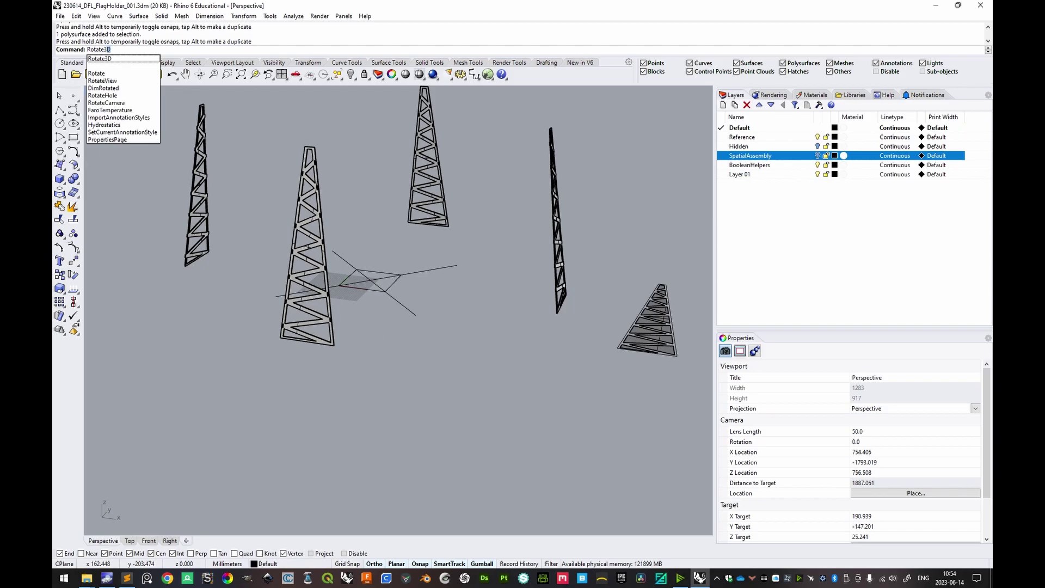
key(Return)
scroll(319, 360, up, 10)
right_drag(273, 310, 536, 356)
shift+right_drag(537, 357, 487, 340)
click(484, 310)
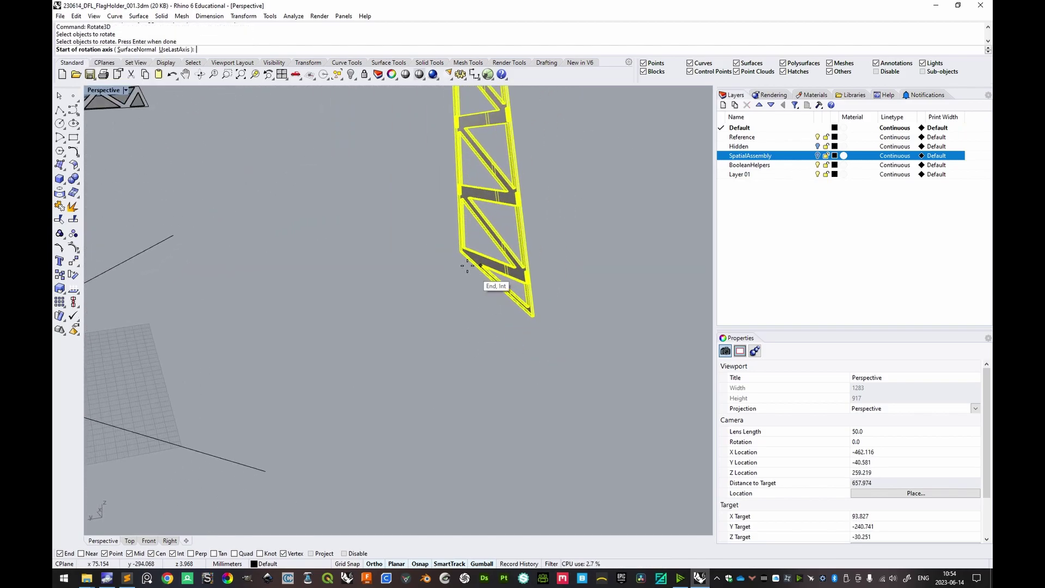
scroll(467, 266, up, 4)
scroll(467, 247, up, 10)
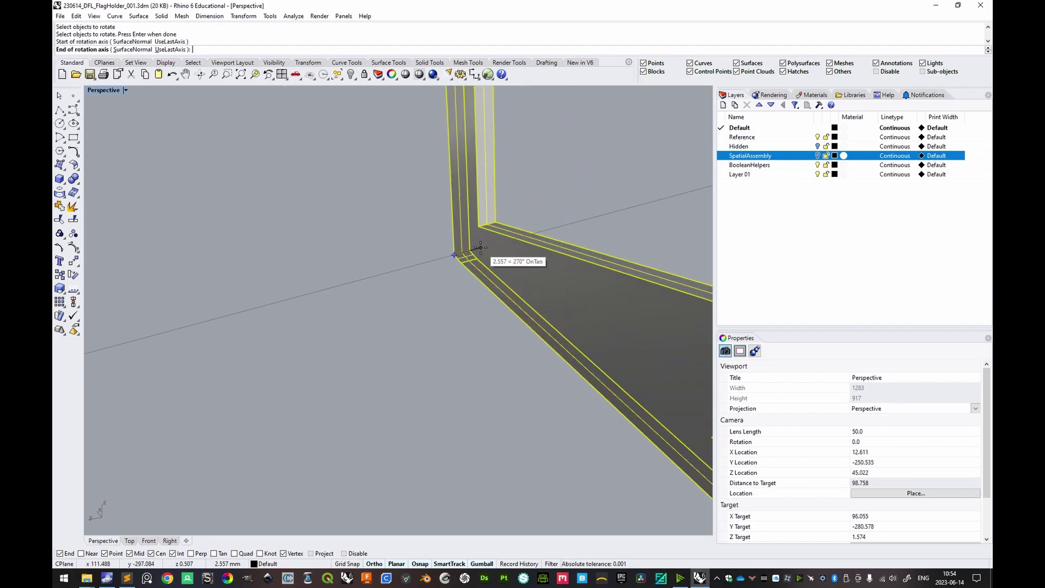
key(Escape)
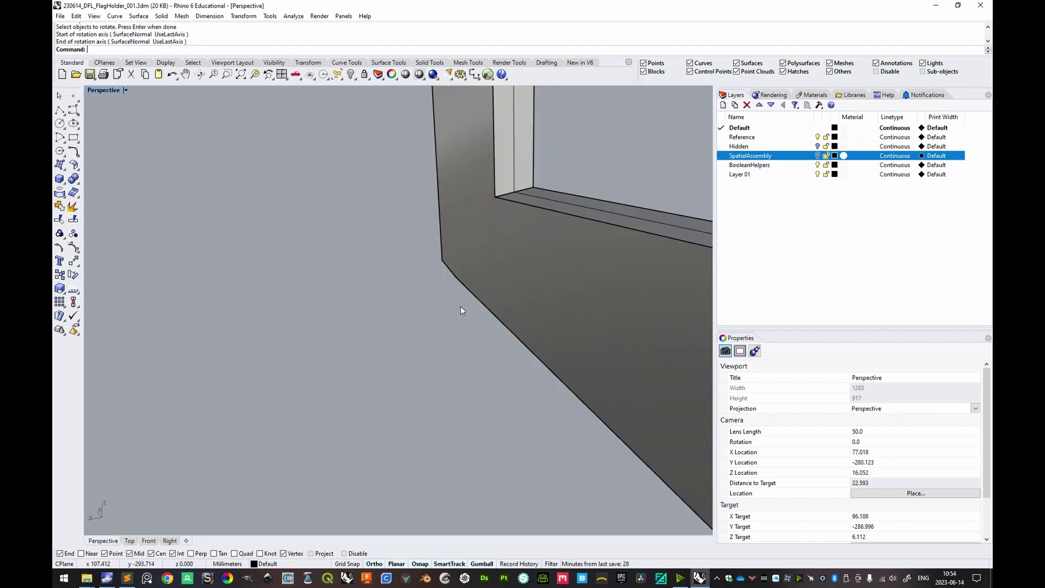
- Start a 3D rotation of the negative-Y panel with its axis running corner to corner along the panel's bottom edge
click(465, 284)
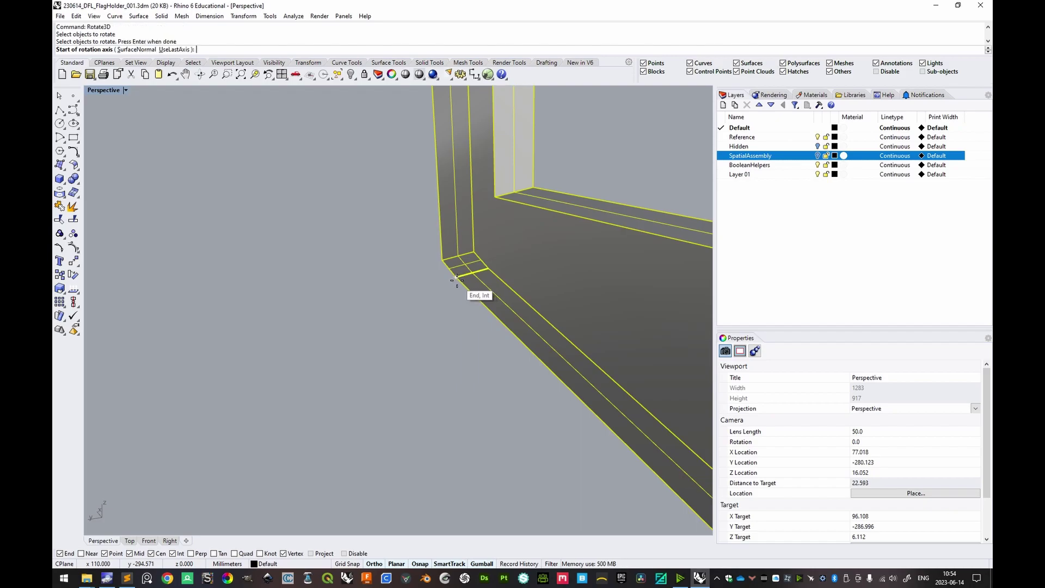
scroll(457, 280, down, 12)
shift+right_drag(460, 344, 363, 210)
scroll(363, 210, down, 9)
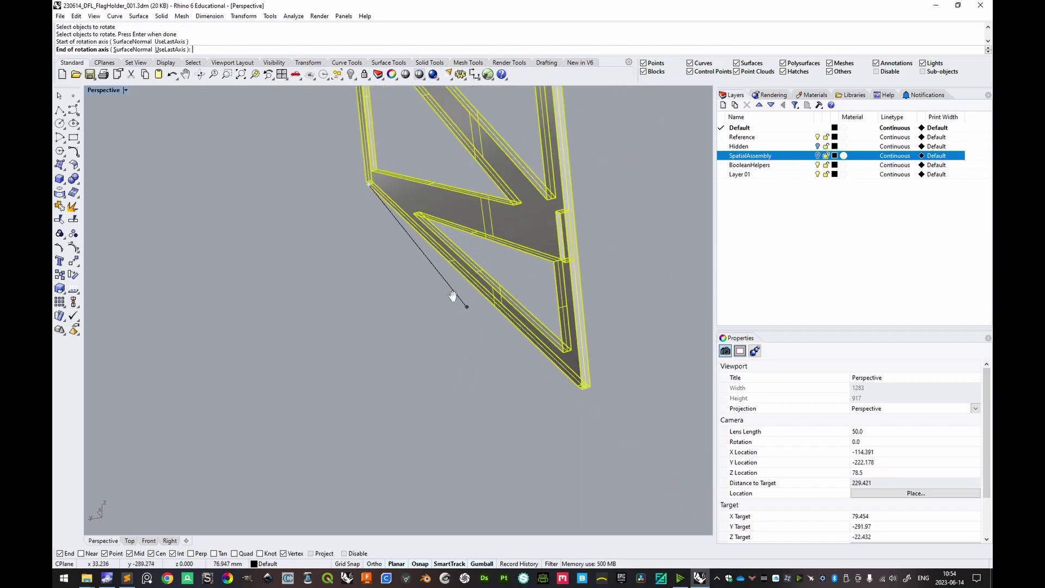
shift+right_drag(452, 299, 404, 250)
scroll(457, 317, up, 7)
right_drag(457, 318, 560, 319)
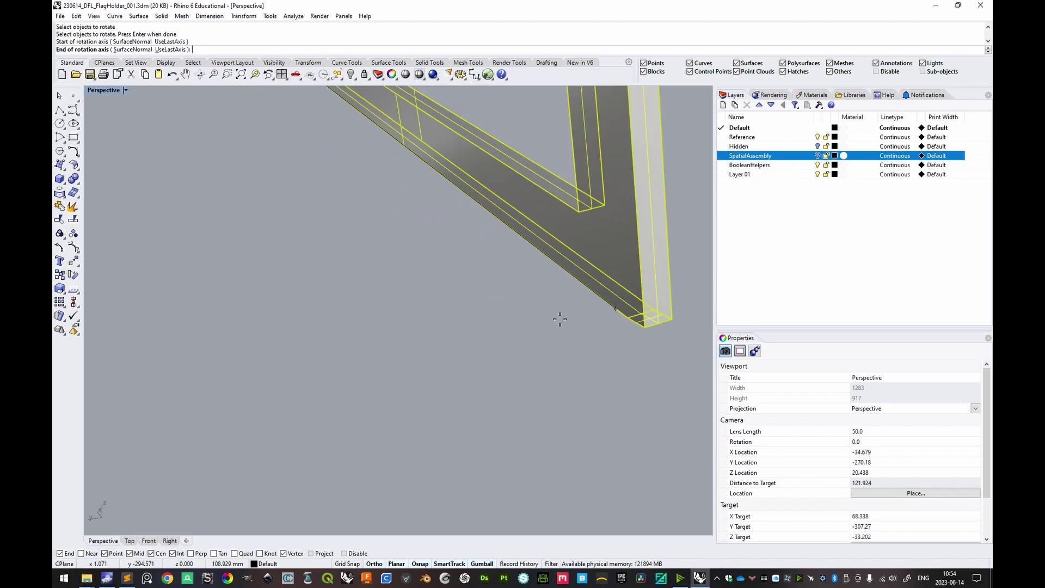
click(627, 318)
- Swing the panel down flat toward the centre, using a corner point at its narrow top as the angle reference
scroll(635, 324, down, 5)
right_drag(635, 324, 474, 327)
scroll(516, 238, down, 4)
shift+right_drag(516, 238, 508, 363)
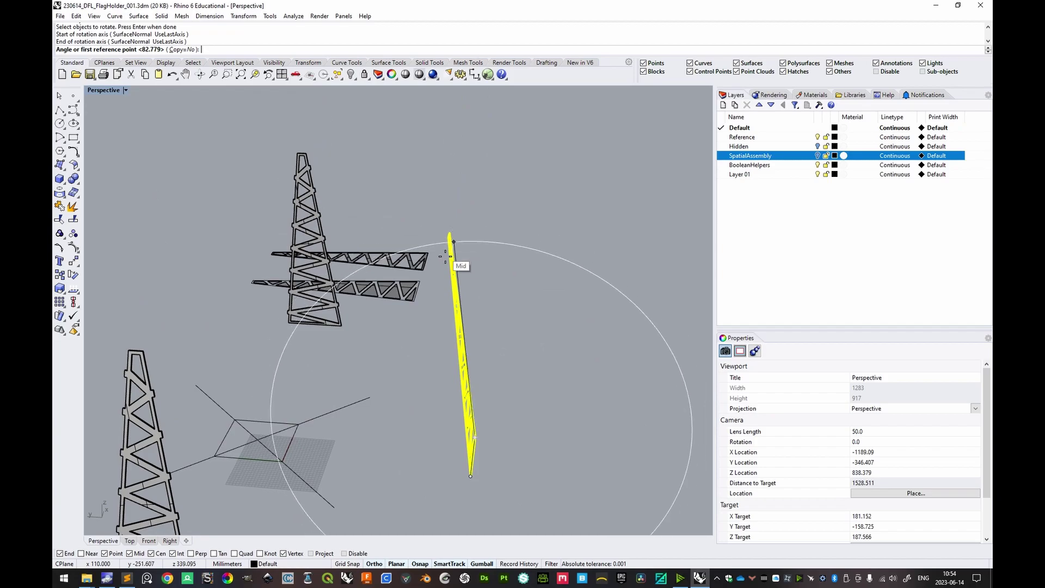
scroll(450, 252, up, 6)
scroll(457, 214, up, 6)
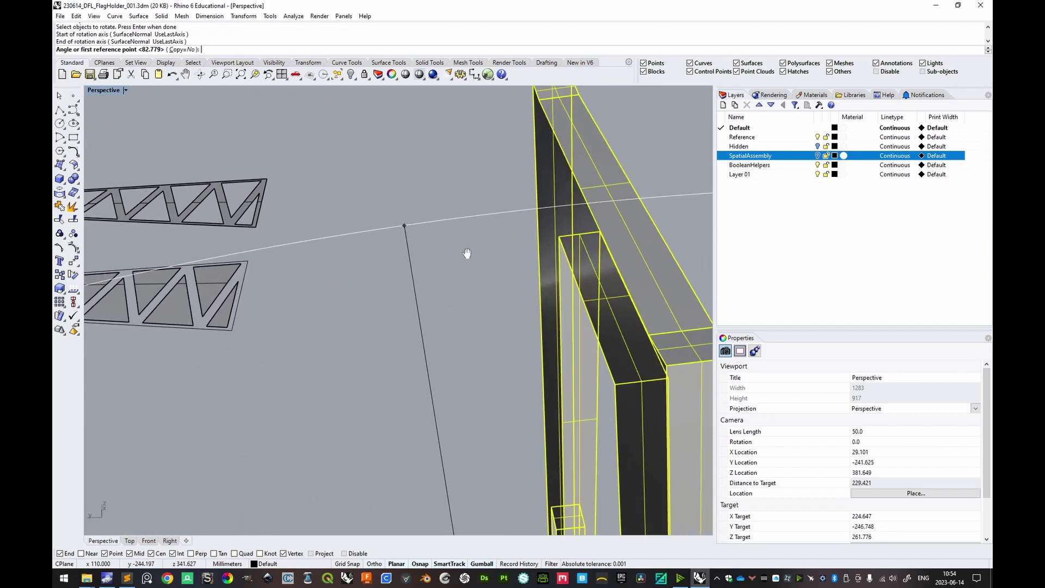
click(579, 250)
scroll(545, 218, down, 15)
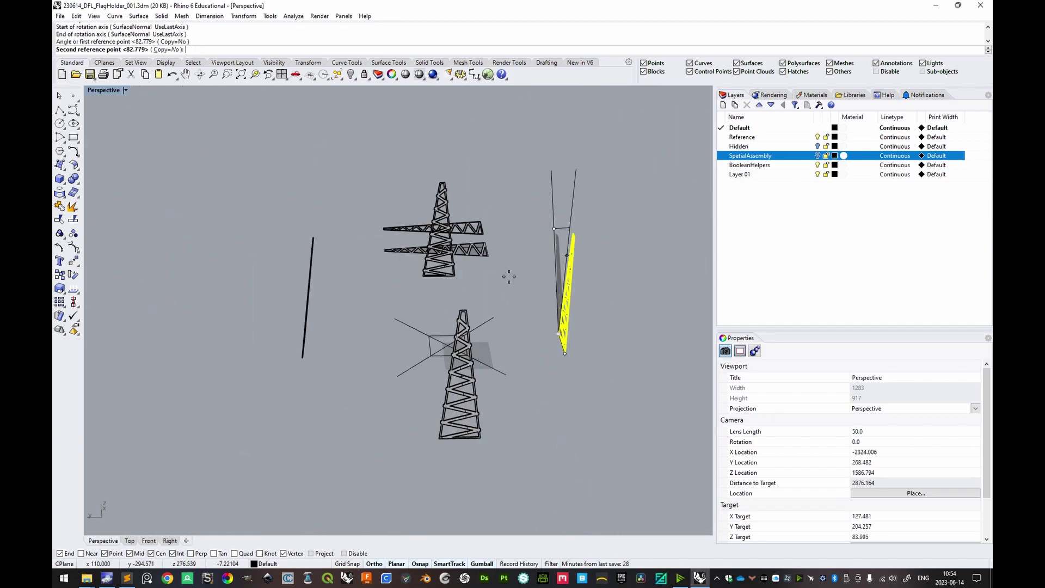
click(348, 340)
- Move the flattened panel outward until its narrow tip clears the central square, and deselect it
shift+right_drag(550, 356, 413, 306)
click(410, 304)
drag(381, 288, 411, 305)
click(374, 221)
shift+right_drag(403, 234, 339, 355)
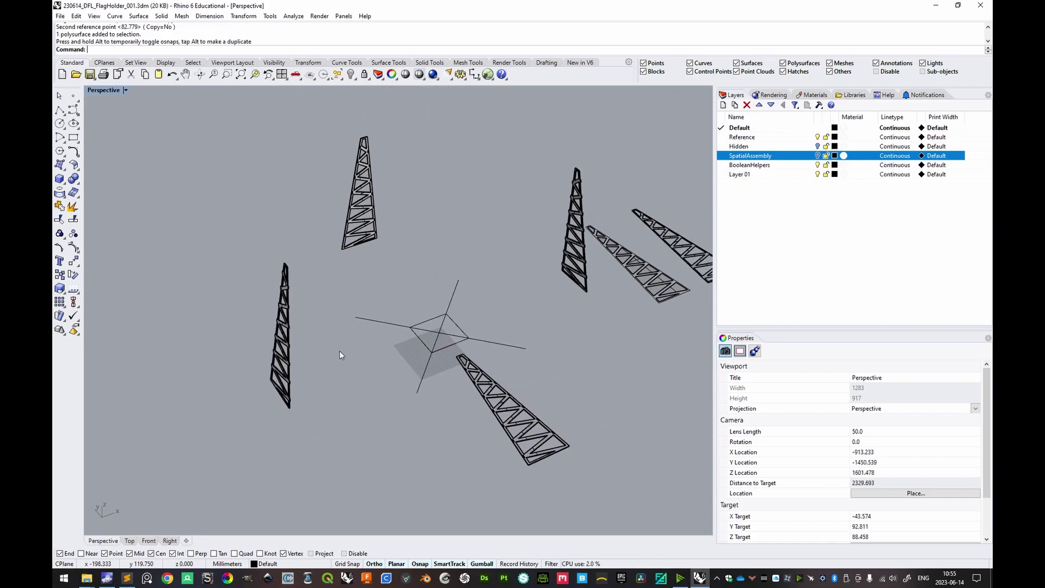
- Lay the negative-X panel flat with Rotate3D about its bottom edge, its narrow tip pointing toward the central square
click(282, 338)
scroll(282, 370, up, 8)
key(Return)
click(221, 299)
click(432, 191)
click(221, 299)
click(385, 291)
right_drag(385, 292, 489, 334)
click(484, 272)
- Lay the remaining two upright panels flat with Rotate3D so that all four form a cross around the central square
text(Rotate3D)
key(Return)
click(579, 297)
click(439, 262)
click(579, 296)
click(490, 382)
scroll(301, 218, up, 9)
click(387, 140)
click(388, 98)
click(348, 229)
scroll(349, 229, down, 10)
right_drag(349, 228, 436, 272)
scroll(334, 231, up, 7)
mouse_move(447, 283)
shift+right_down()
mouse_move(440, 287)
mouse_move(447, 263)
mouse_move(465, 255)
mouse_move(485, 277)
mouse_move(448, 285)
mouse_move(414, 218)
mouse_move(421, 267)
mouse_move(432, 273)
shift+right_up()
scroll(485, 278, down, 8)
scroll(415, 284, up, 8)
scroll(436, 231, down, 8)
scroll(421, 266, up, 7)
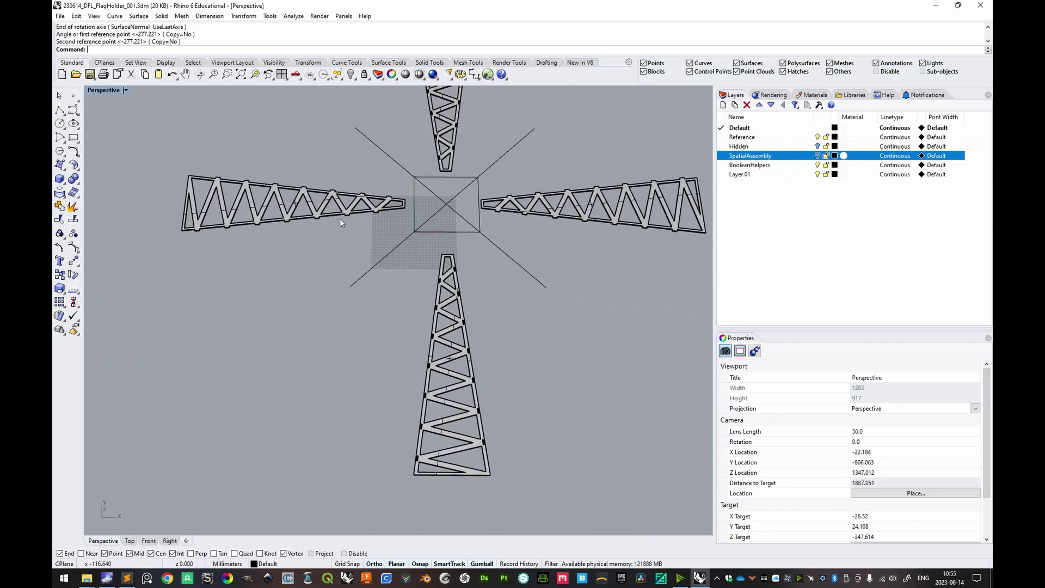
- Draw a 960 by 610 mm rectangle in the empty area beside and below the flattened panels
click(340, 214)
shift+right_drag(415, 229, 394, 268)
click(410, 249)
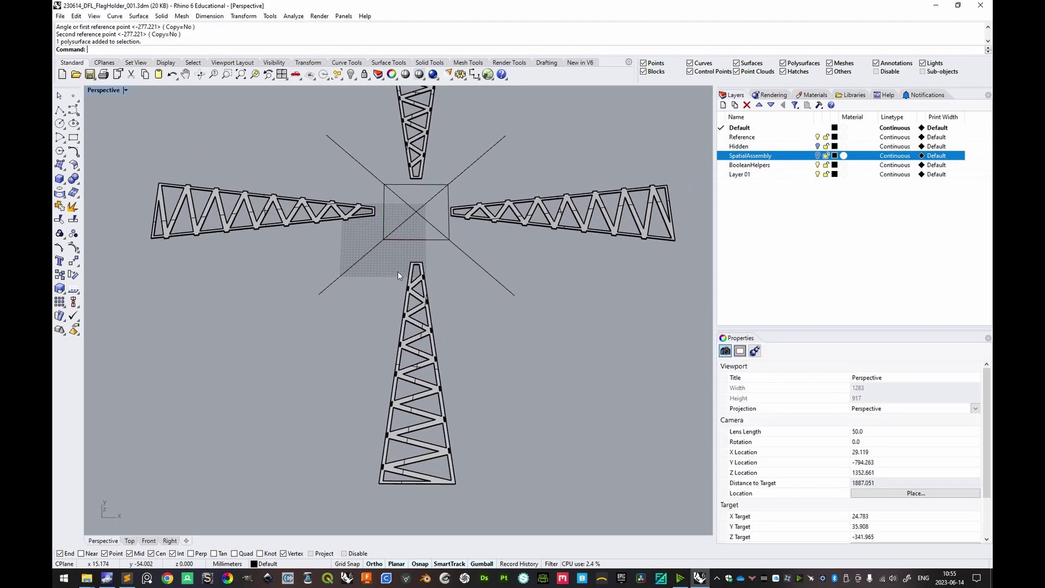
scroll(446, 239, down, 4)
right_drag(445, 233, 444, 282)
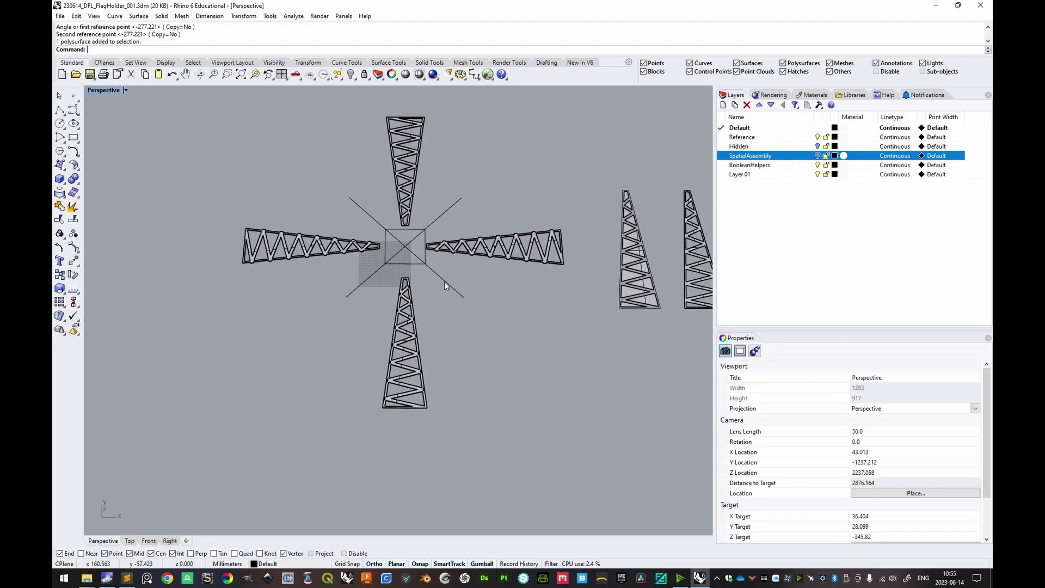
shift+right_drag(428, 379, 439, 334)
mouse_move(366, 355)
shift+right_down()
mouse_move(380, 331)
mouse_move(471, 298)
mouse_move(359, 334)
shift+right_up()
text(ctangle)
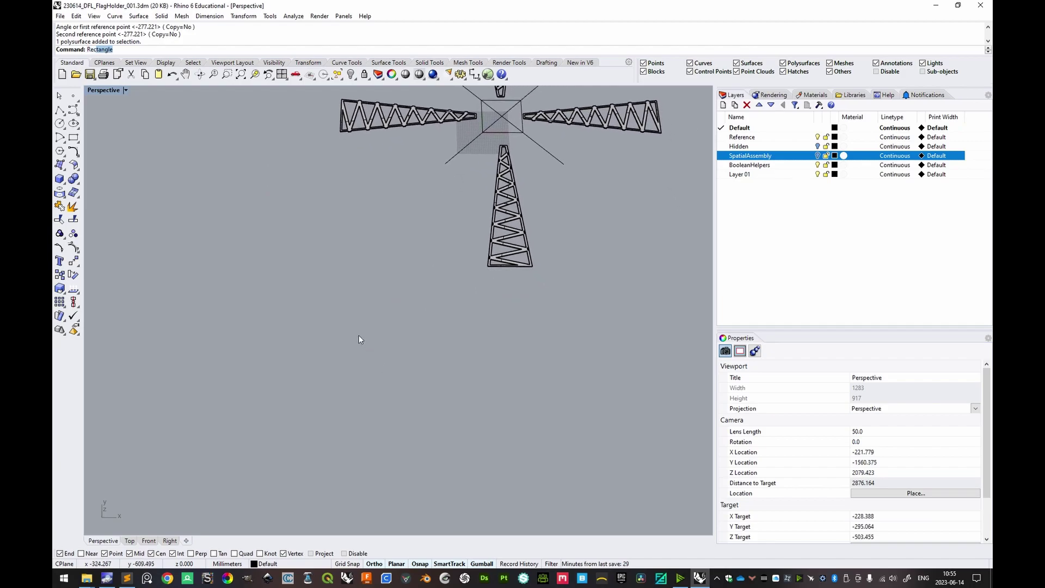
key(Return)
click(177, 389)
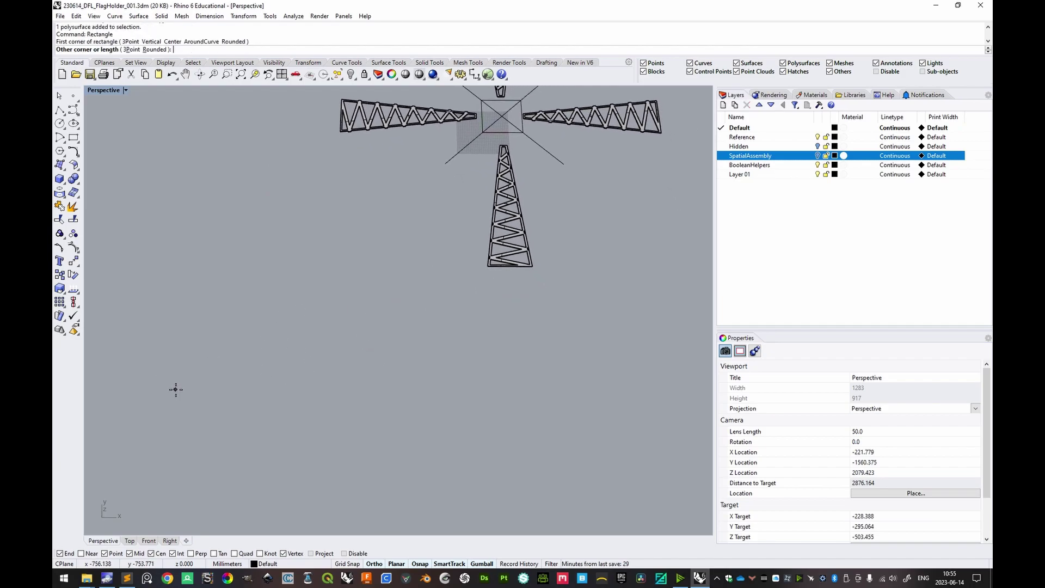
text(960)
key(Return)
text(610)
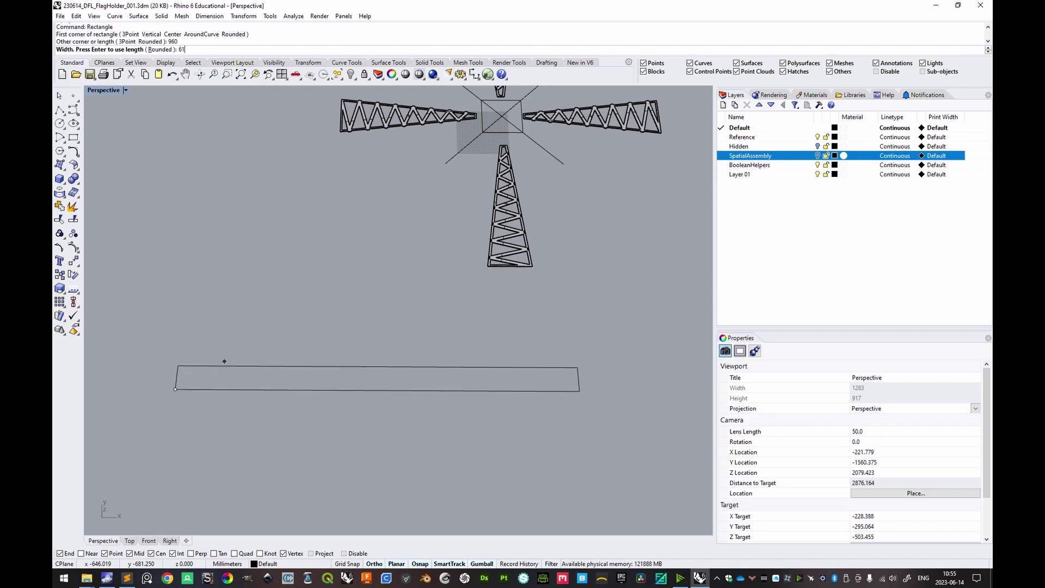
key(Return)
- In the Top view, move the lower flattened panel into the rectangle's upper-left corner
scroll(236, 335, down, 6)
shift+right_drag(263, 303, 352, 290)
scroll(213, 324, up, 6)
shift+right_drag(346, 224, 292, 252)
click(220, 271)
shift+right_drag(408, 263, 395, 284)
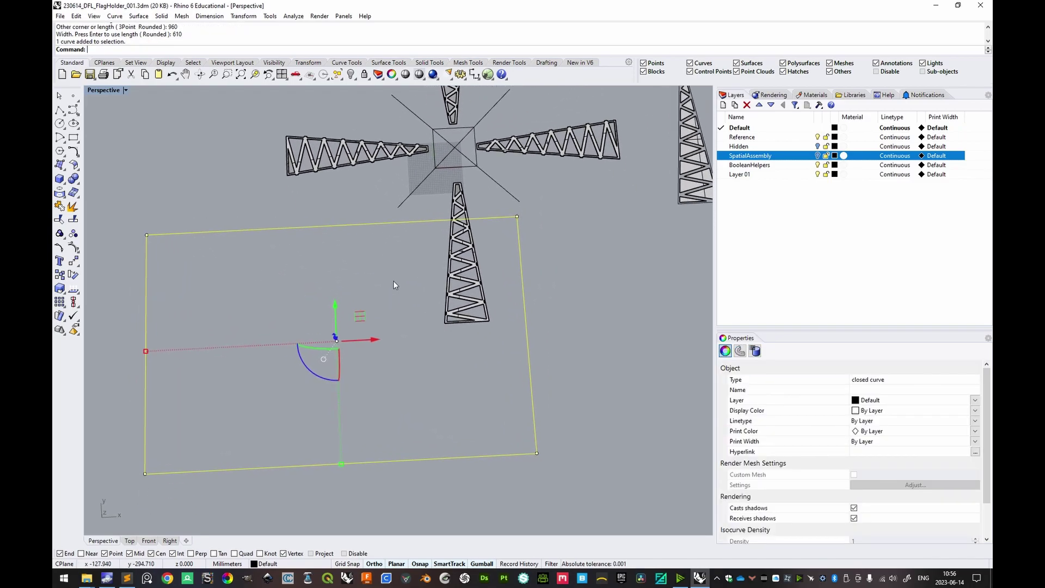
click(130, 541)
scroll(404, 334, down, 4)
right_drag(319, 371, 545, 296)
click(439, 290)
right_drag(475, 343, 507, 268)
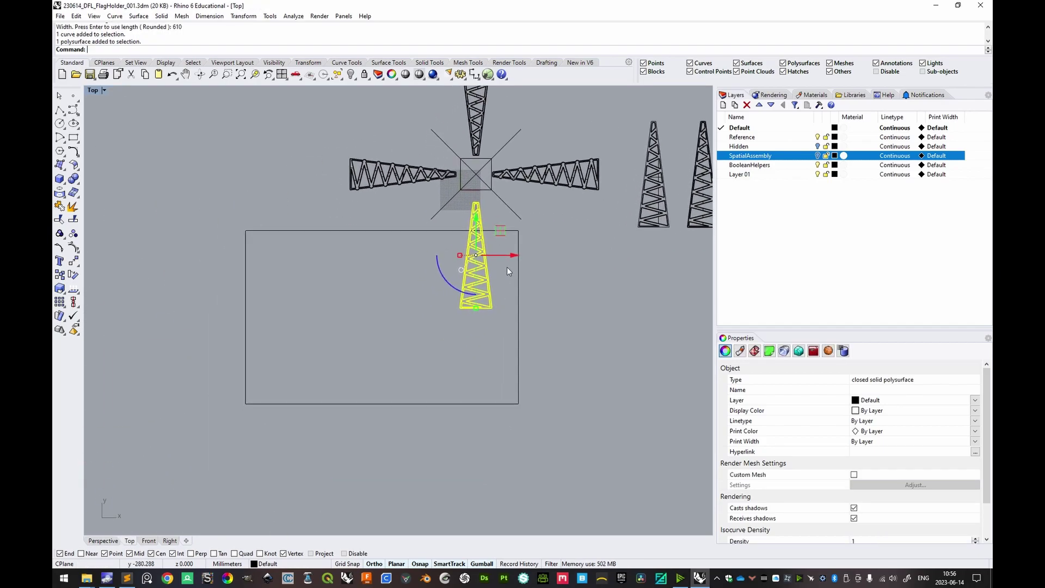
drag(502, 231, 290, 262)
scroll(280, 238, up, 8)
click(311, 268)
right_drag(317, 274, 351, 244)
- Offset the rectangle inward by 4 mm
click(351, 198)
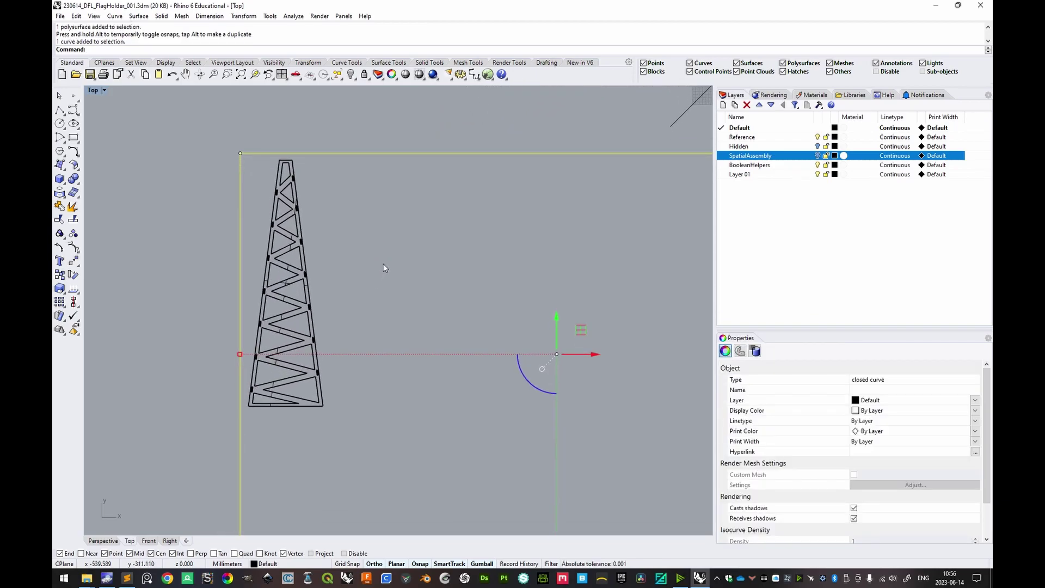
text(Offset)
key(Return)
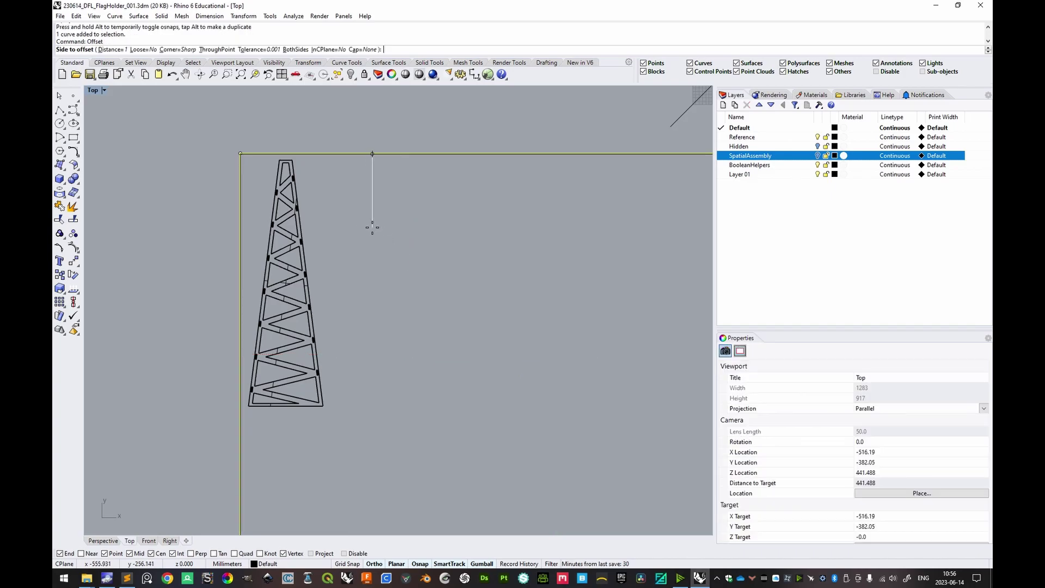
text(d)
key(Return)
text(4)
key(Return)
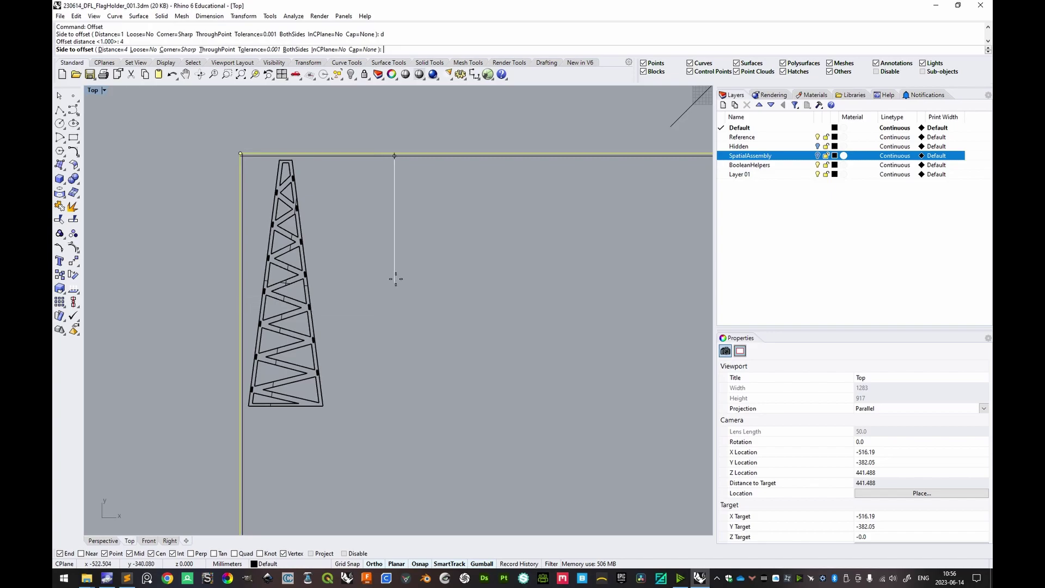
click(401, 289)
click(358, 195)
- Examine the margin between the outer rectangle, the offset rectangle and the panel's top edge
scroll(254, 148, up, 3)
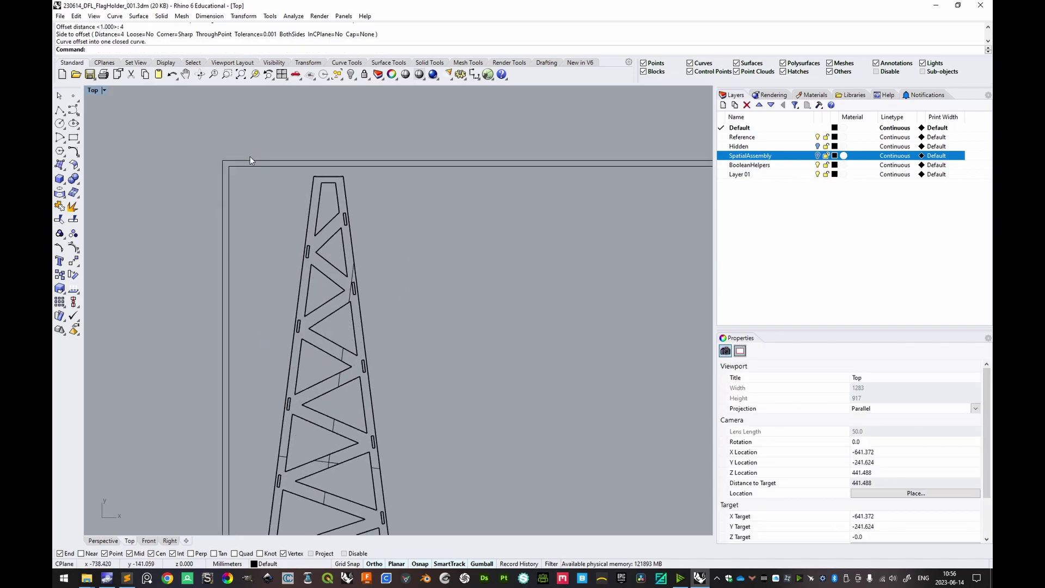
click(250, 160)
click(250, 167)
scroll(244, 167, up, 3)
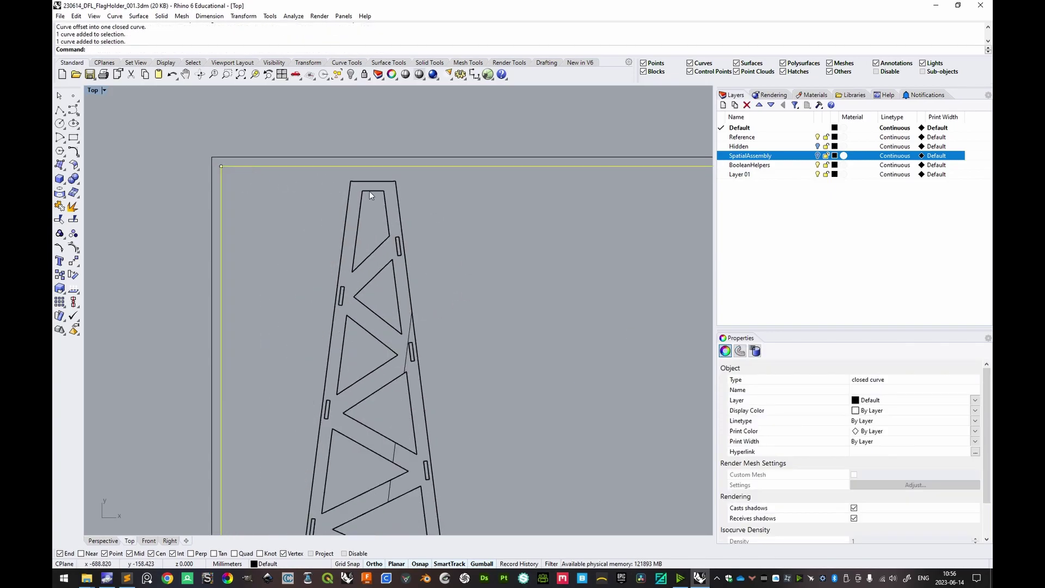
click(373, 183)
scroll(387, 202, down, 4)
scroll(414, 206, down, 2)
scroll(390, 136, up, 4)
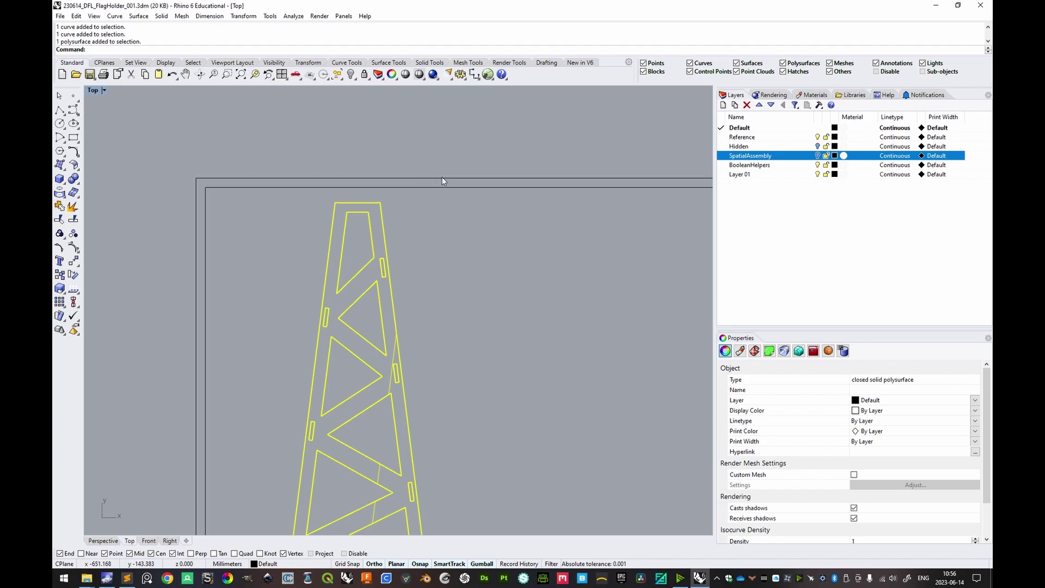
scroll(422, 226, down, 3)
scroll(378, 315, up, 2)
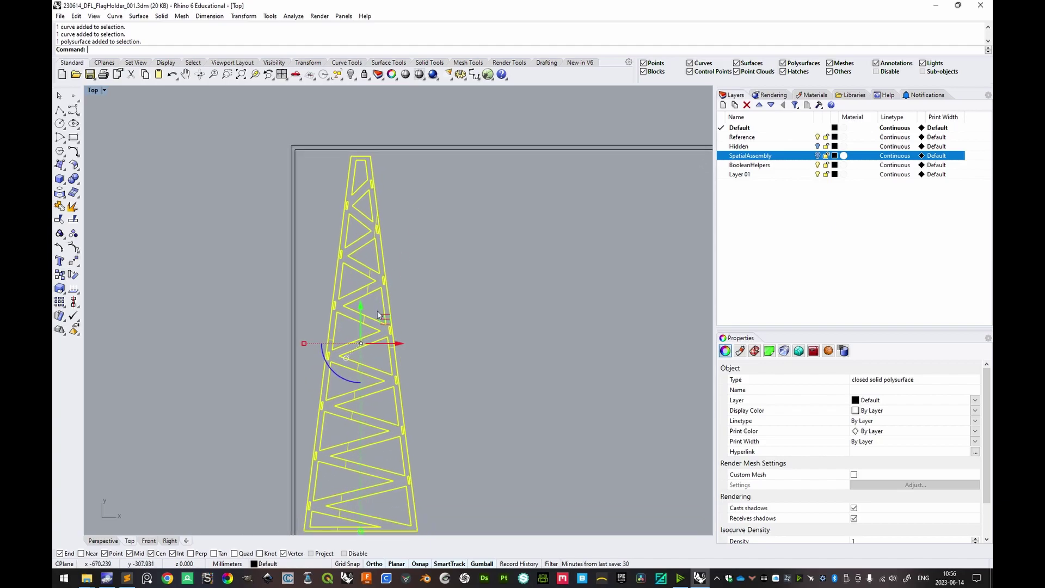
- Fit the panel into the upper-left corner just inside the offset rectangle, then deselect it
drag(364, 313, 354, 333)
scroll(355, 113, up, 3)
scroll(355, 114, up, 3)
scroll(407, 173, down, 5)
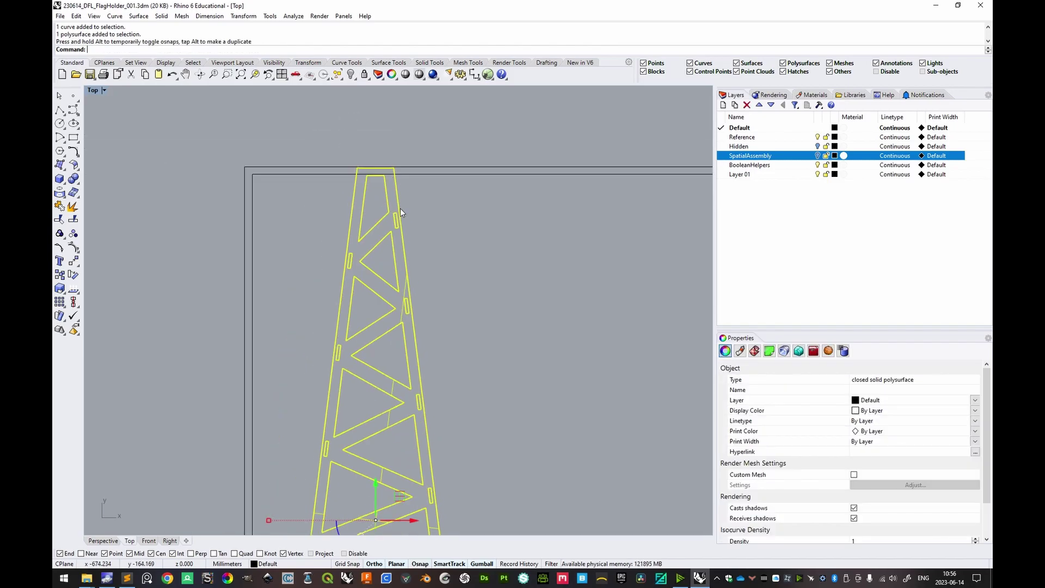
right_drag(415, 167, 421, 195)
drag(372, 262, 381, 290)
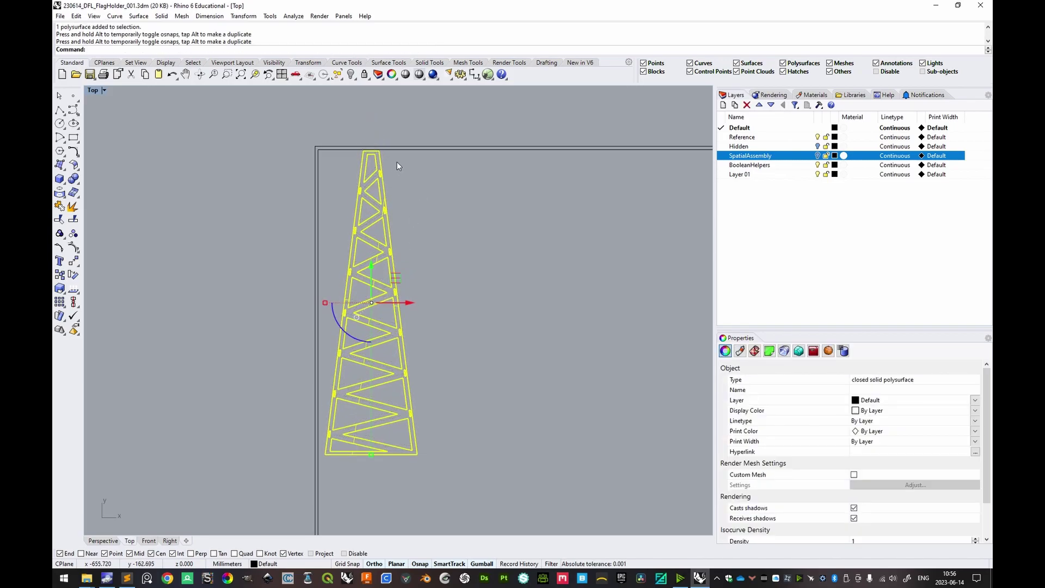
mouse_move(402, 303)
mouse_down()
mouse_move(414, 303)
mouse_move(396, 303)
mouse_up()
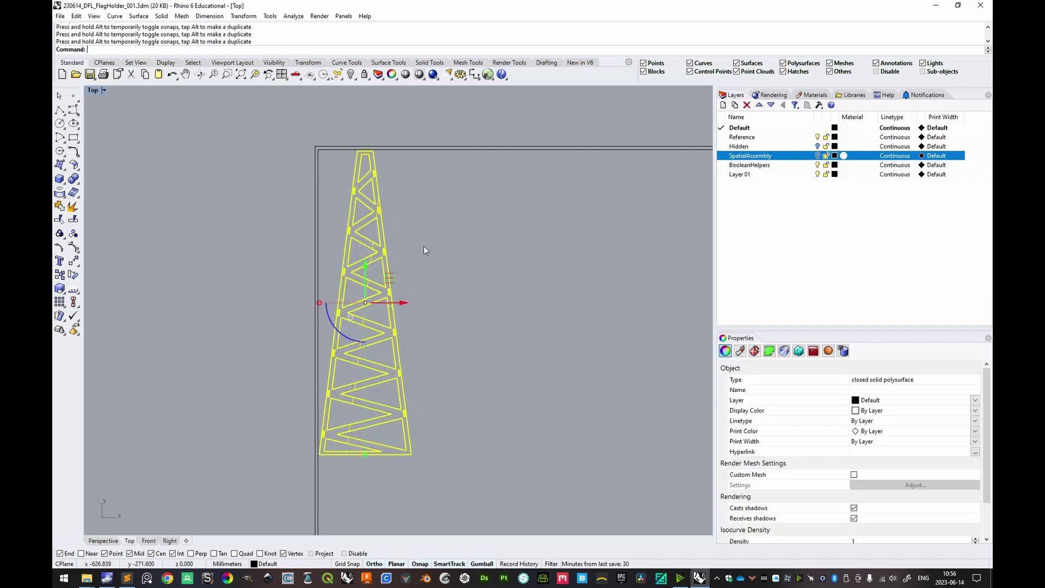
click(425, 246)
- Place the cross's left panel beside the first one in the rectangle, turned a quarter turn with its wide end up
scroll(427, 243, down, 10)
right_drag(443, 217, 314, 276)
click(424, 210)
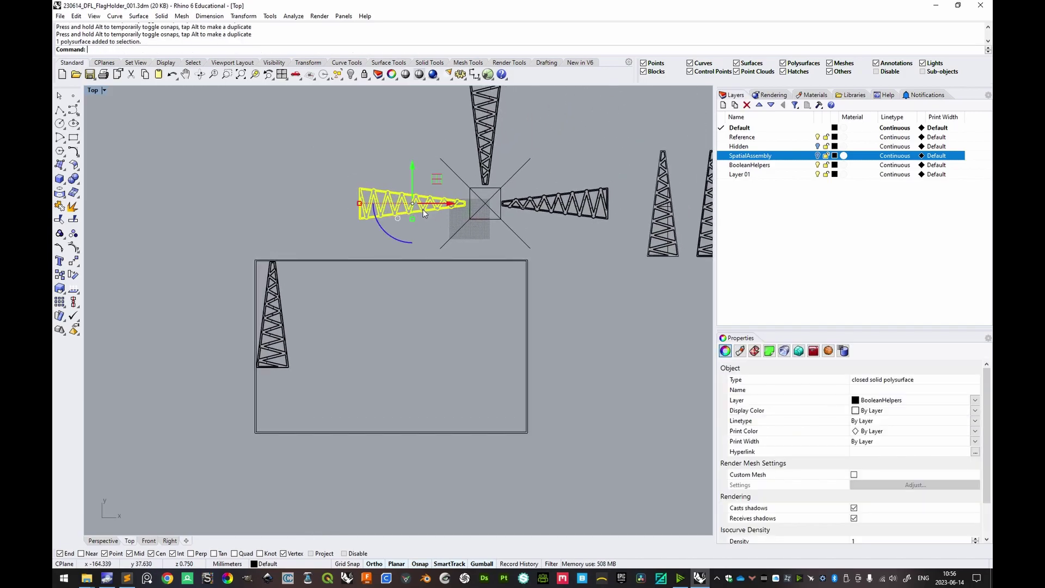
drag(439, 185, 359, 286)
drag(301, 330, 237, 323)
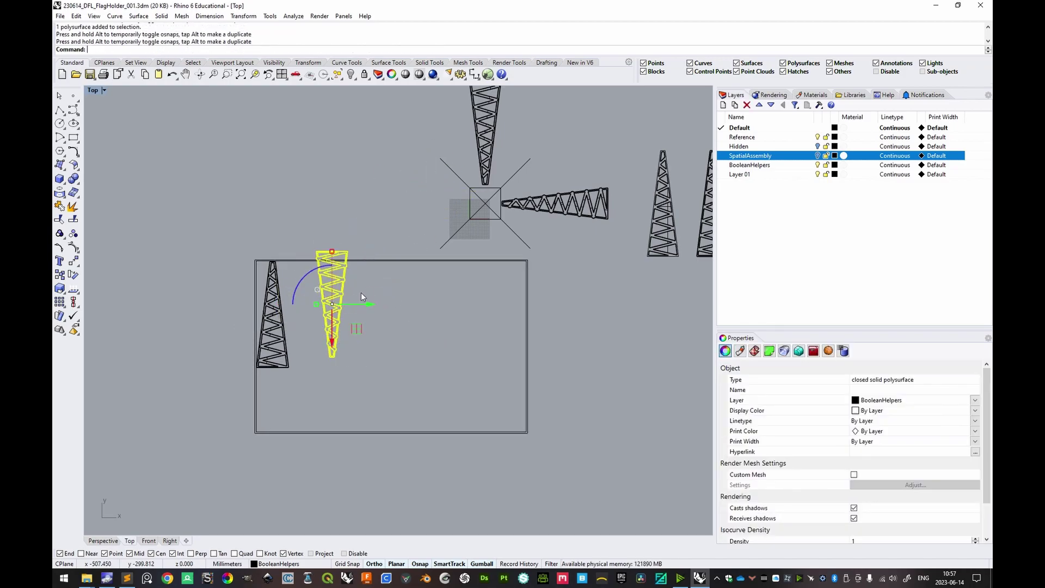
drag(355, 327, 322, 342)
- Move the cross's upper panel into the rectangle beside the second one and rotate it 180 degrees
click(486, 157)
drag(481, 163, 321, 353)
click(321, 354)
text(180)
key(Return)
- Move the cross's right panel into the rectangle beside the third one and rotate it 90 degrees so its wide end faces up
click(585, 206)
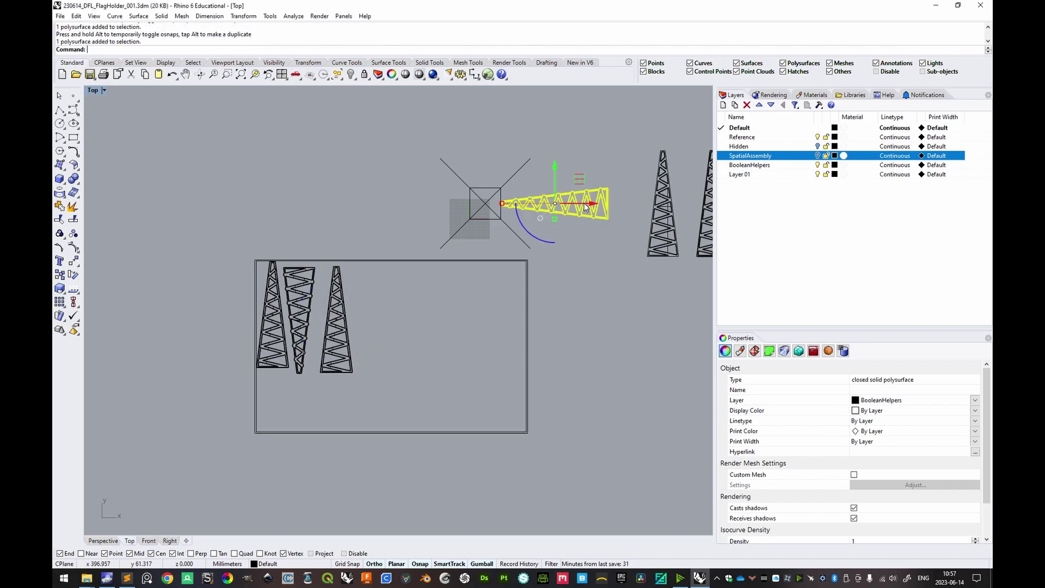
drag(577, 178, 404, 287)
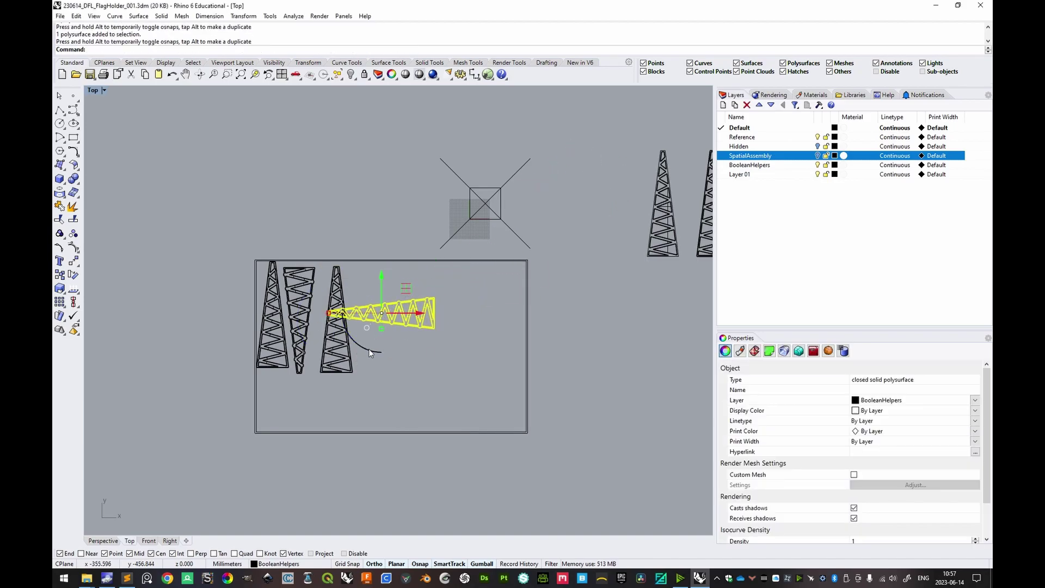
click(368, 349)
text(90)
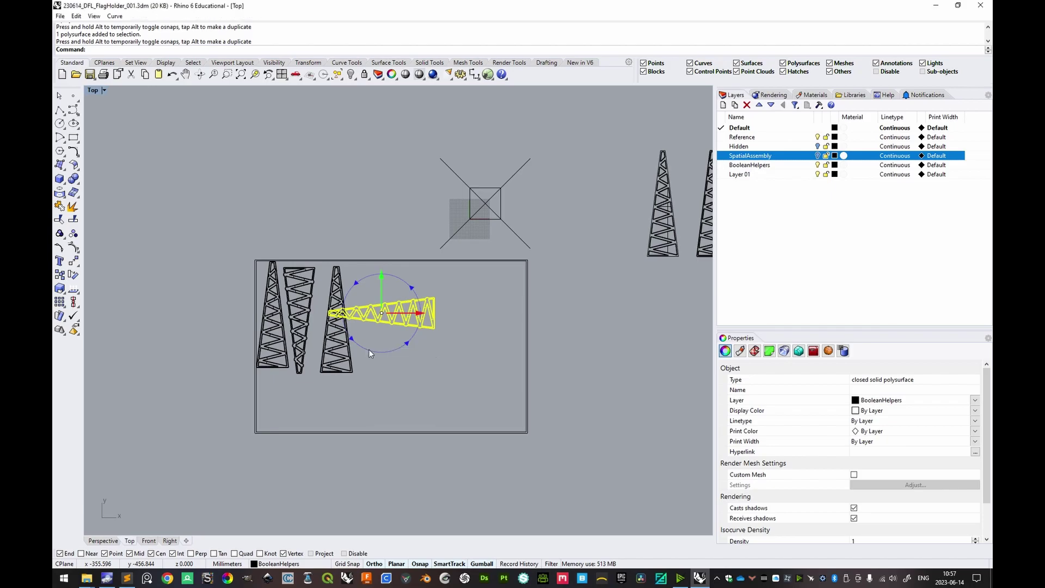
key(Return)
scroll(418, 346, up, 8)
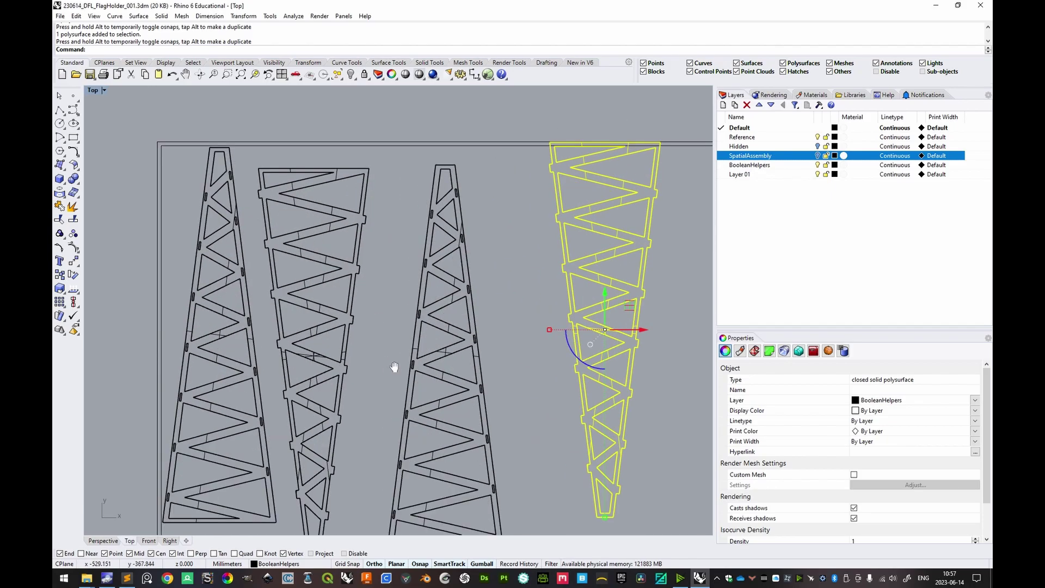
- Move the second panel vertically so its narrow end lines up with the first panel's bottom edge
click(396, 360)
text(M)
key(Return)
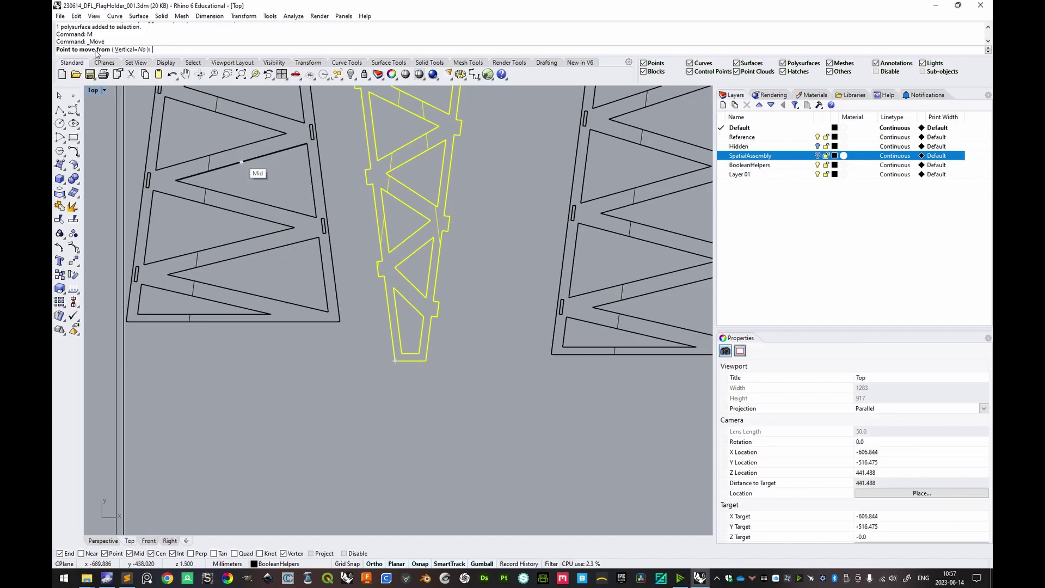
click(395, 361)
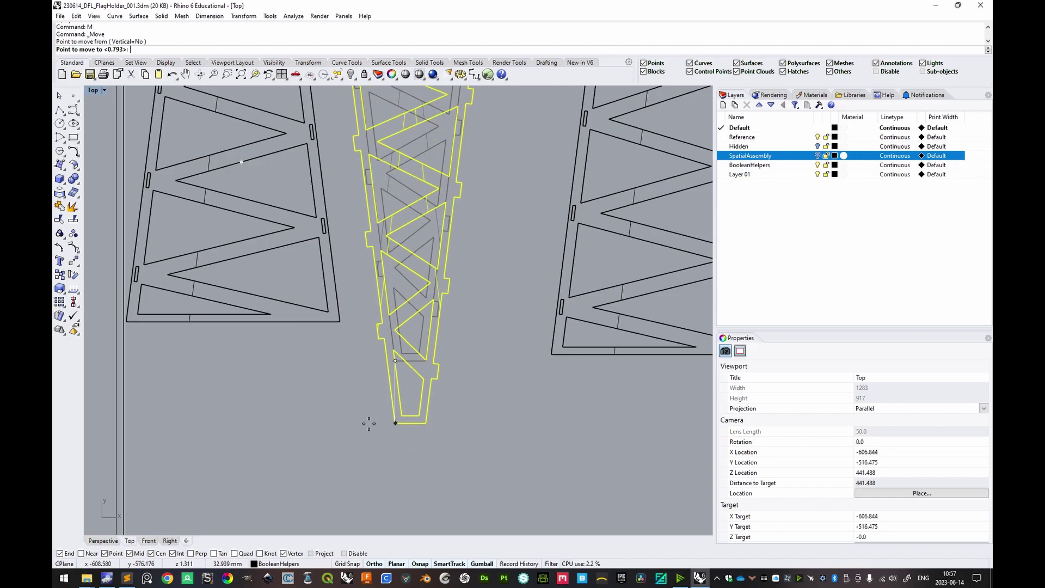
click(338, 323)
scroll(386, 345, down, 4)
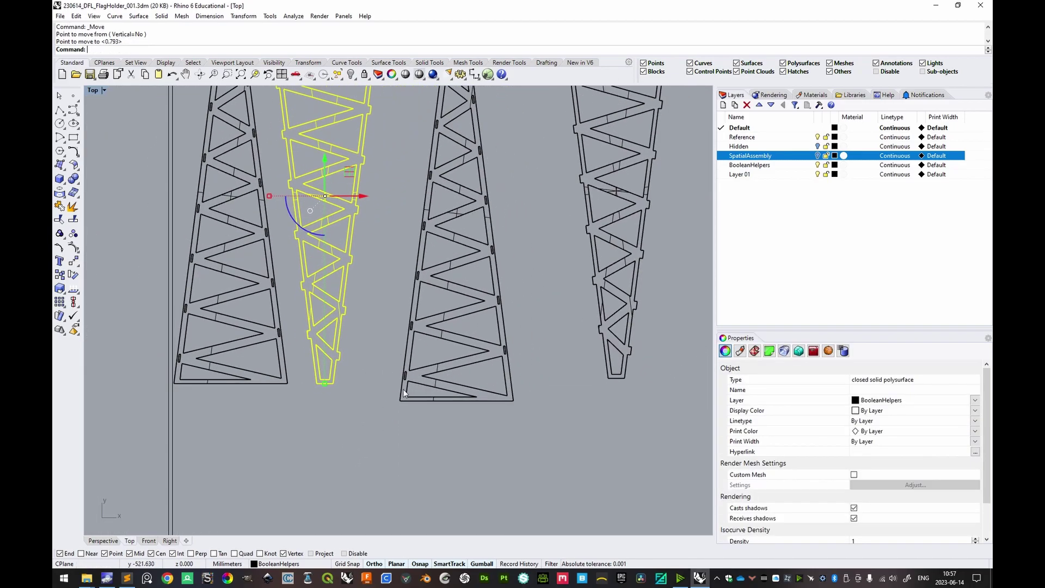
- Move the third panel vertically so its wide base lines up with the second panel's bottom edge
click(407, 400)
text(m)
key(Return)
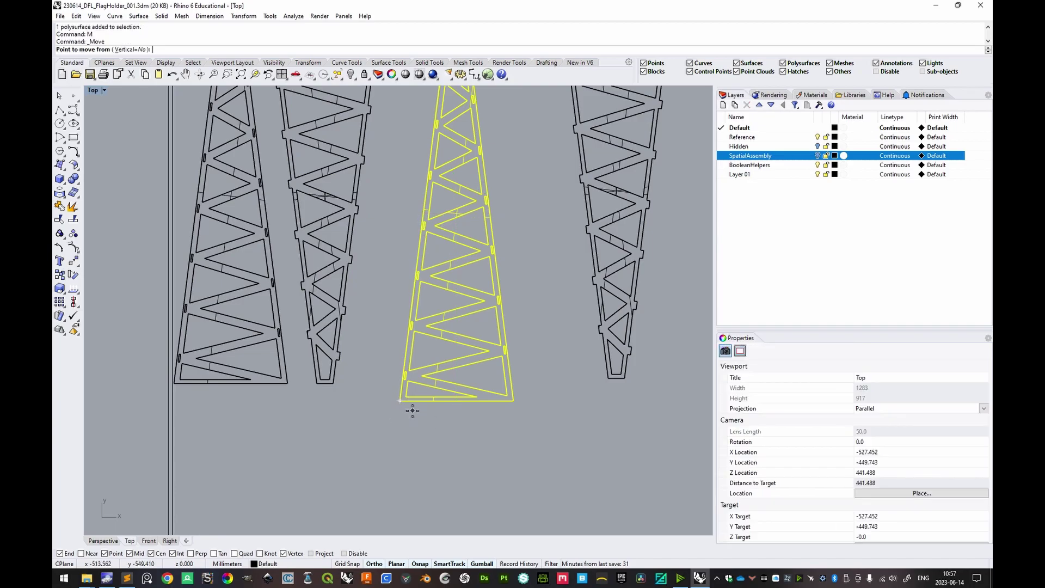
scroll(401, 399, up, 5)
click(383, 382)
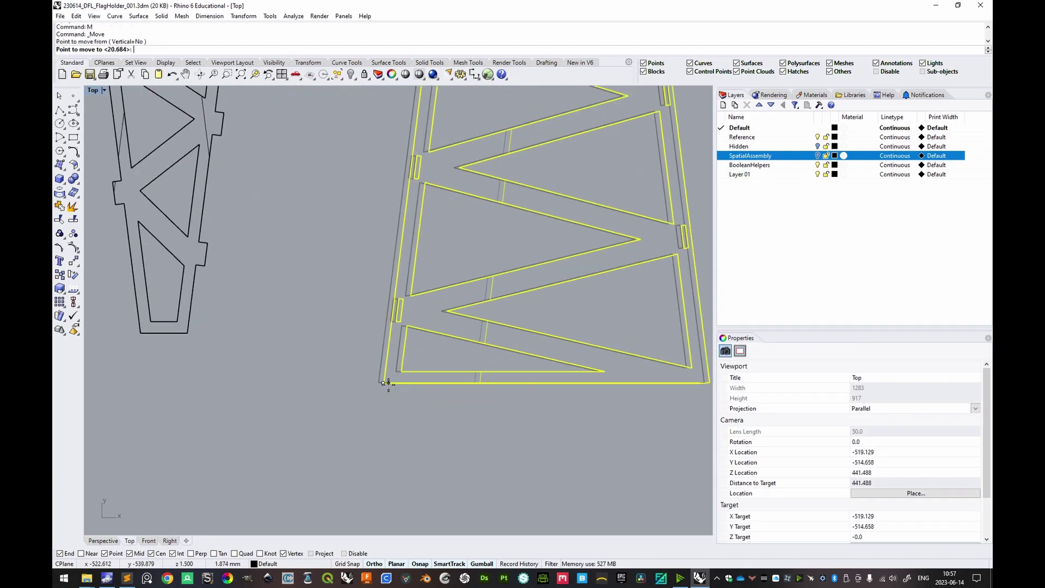
click(189, 333)
scroll(290, 329, down, 12)
- Move the fourth panel vertically so its narrow end lines up with the third panel's bottom edge
right_drag(489, 332, 387, 341)
key(Escape)
click(385, 338)
scroll(387, 367, up, 10)
text(M)
key(Return)
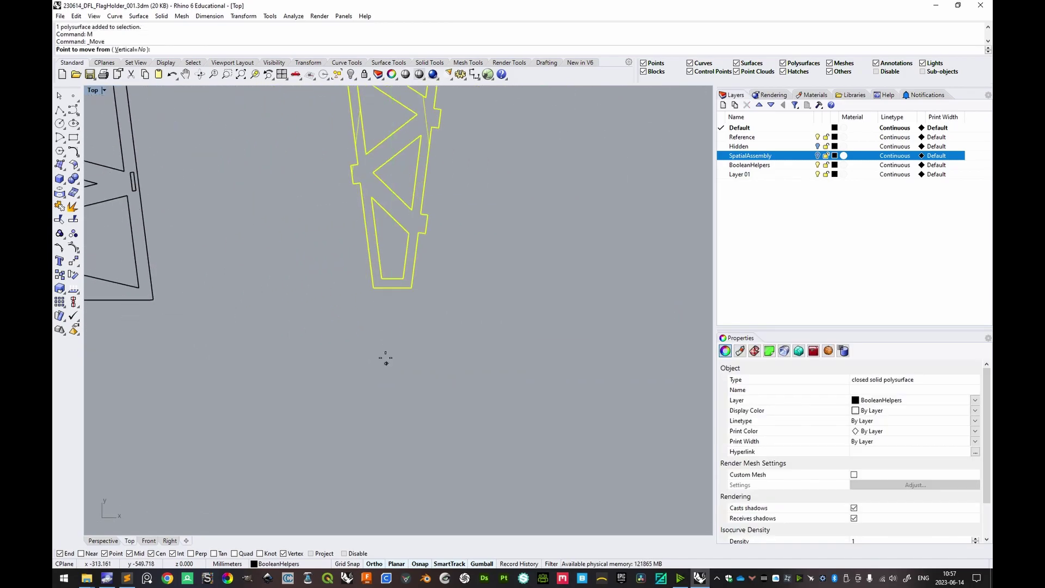
click(374, 288)
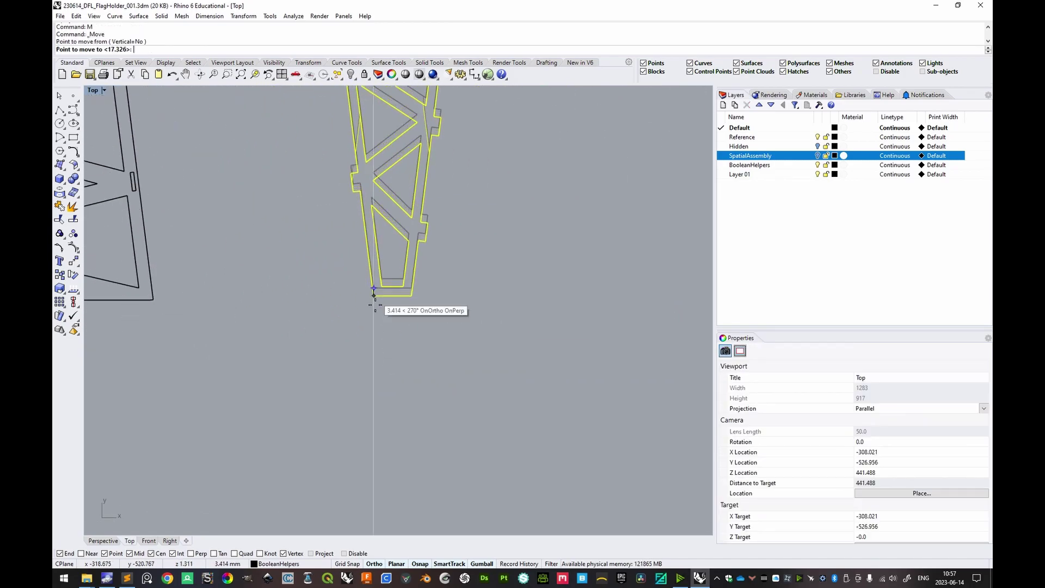
click(163, 313)
scroll(286, 306, down, 4)
- Shift the second panel sideways until its tabs sit close to the first panel's slanted edge
scroll(436, 348, up, 4)
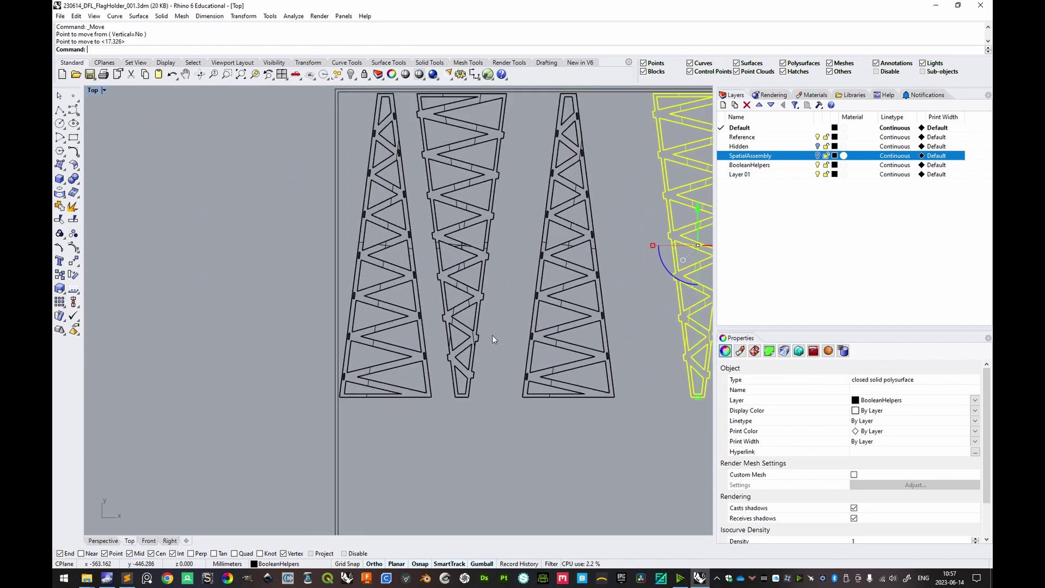
scroll(443, 355, down, 4)
scroll(409, 256, up, 2)
scroll(412, 233, up, 3)
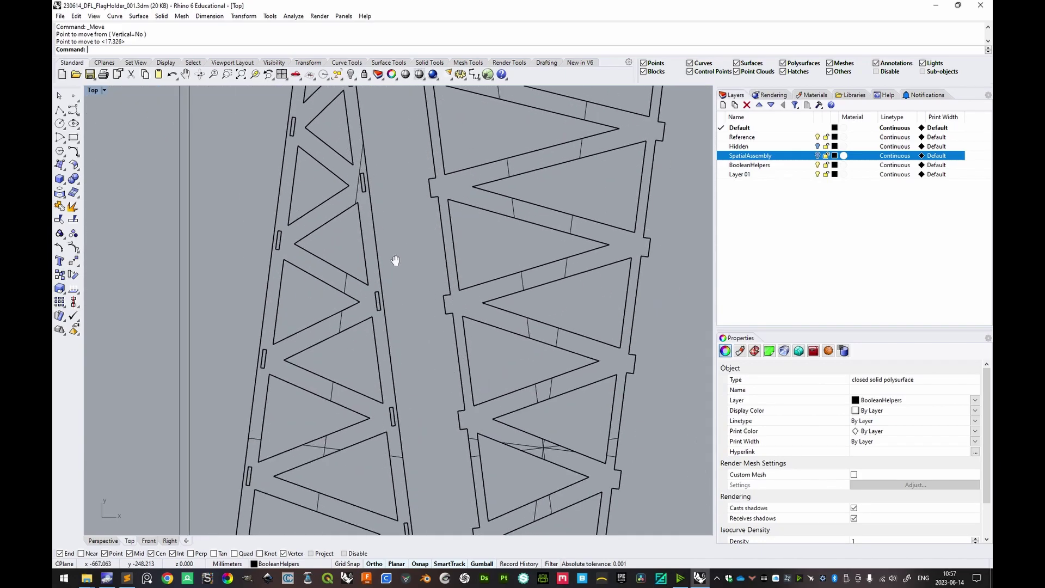
scroll(397, 256, down, 1)
scroll(383, 228, down, 2)
right_drag(465, 427, 403, 284)
click(394, 328)
right_drag(435, 377, 450, 332)
scroll(468, 180, up, 4)
drag(449, 218, 361, 228)
scroll(363, 223, up, 2)
scroll(364, 223, up, 5)
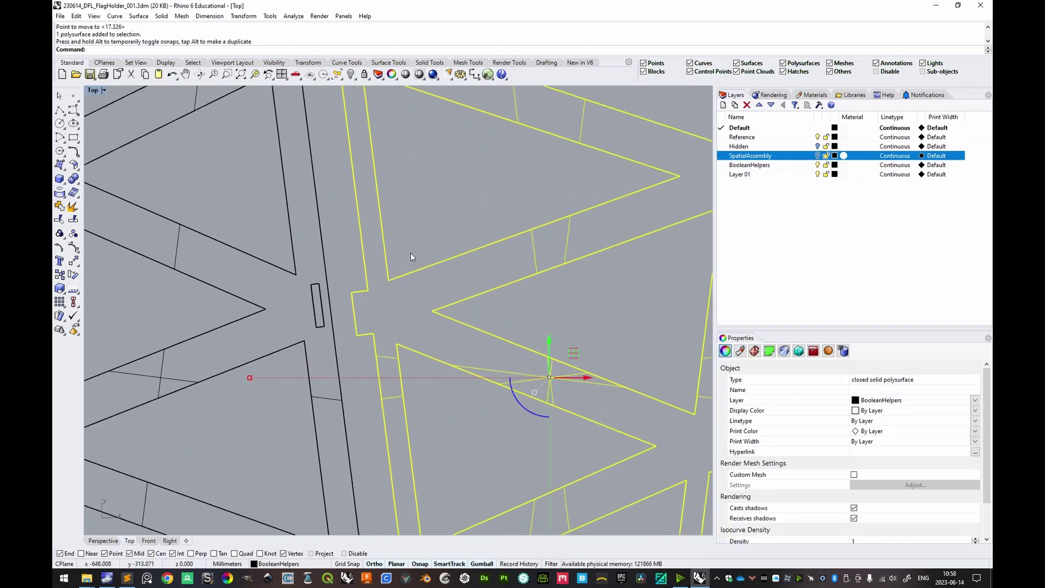
- Measure the perpendicular gap between a tab corner of the second panel and the first panel's slanted edge
key(Escape)
text(distance)
key(Return)
click(350, 293)
click(328, 291)
right_click(344, 293)
click(350, 293)
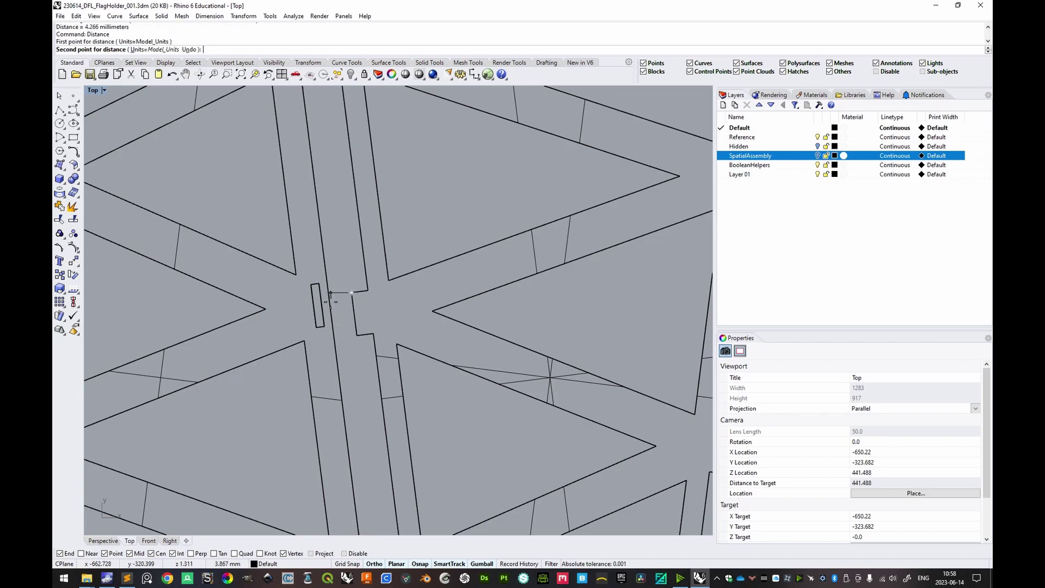
scroll(330, 295, up, 3)
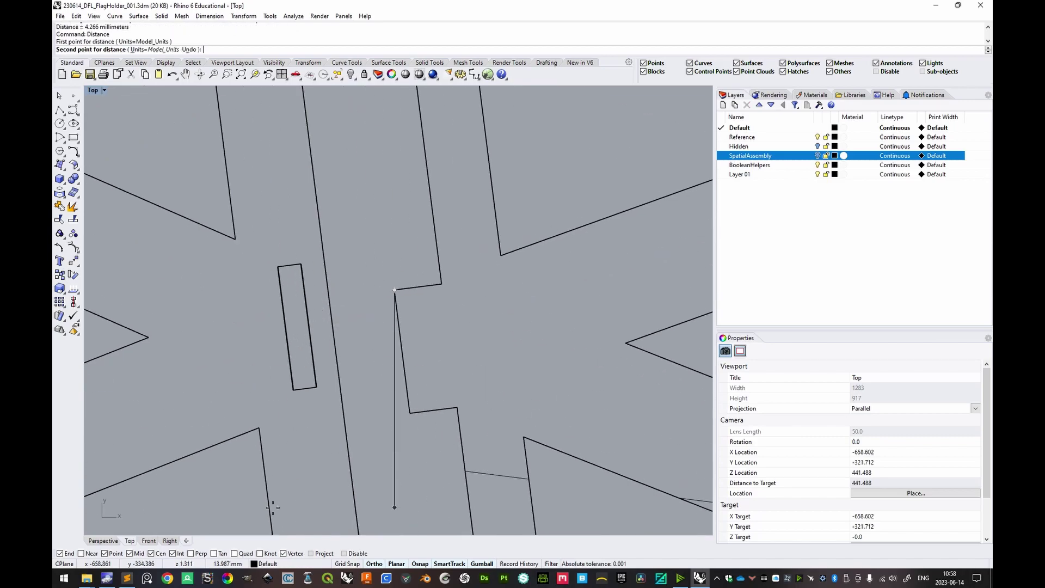
click(329, 300)
scroll(374, 322, down, 5)
right_drag(493, 378, 454, 326)
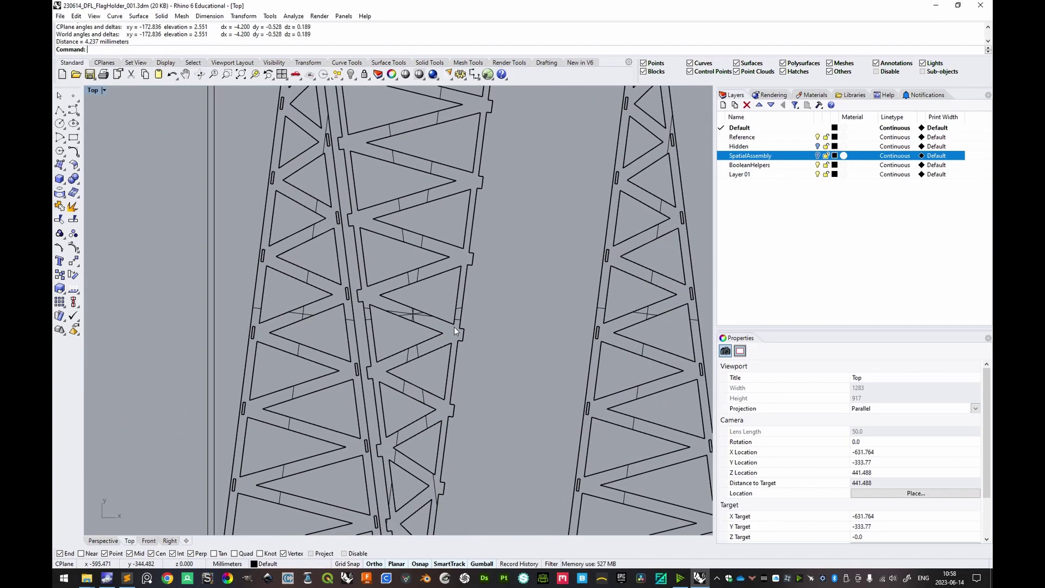
- Nudge the second panel sideways by a numeric offset to adjust its gap to the first panel
click(462, 331)
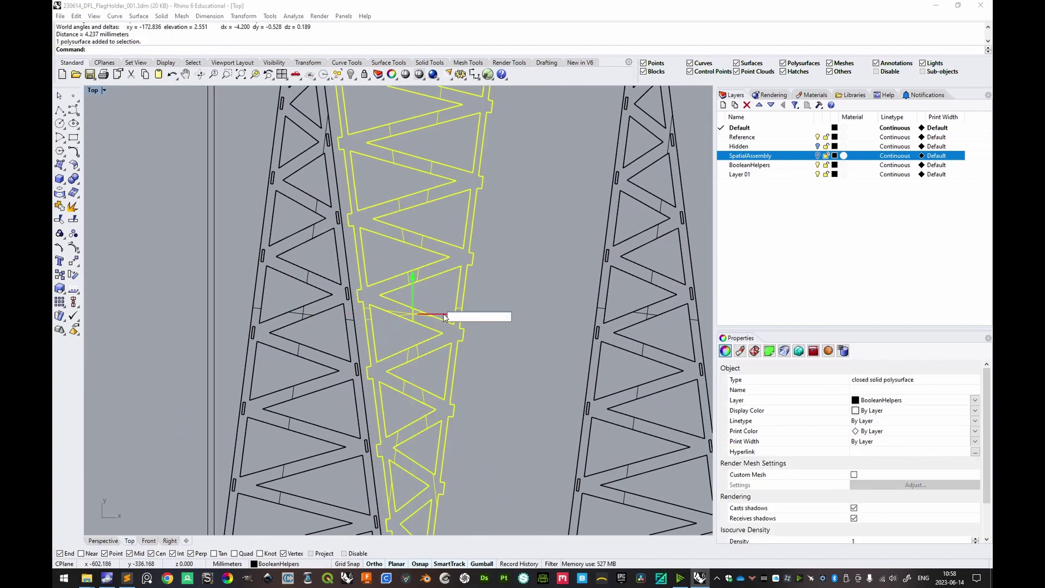
click(524, 322)
scroll(514, 328, down, 5)
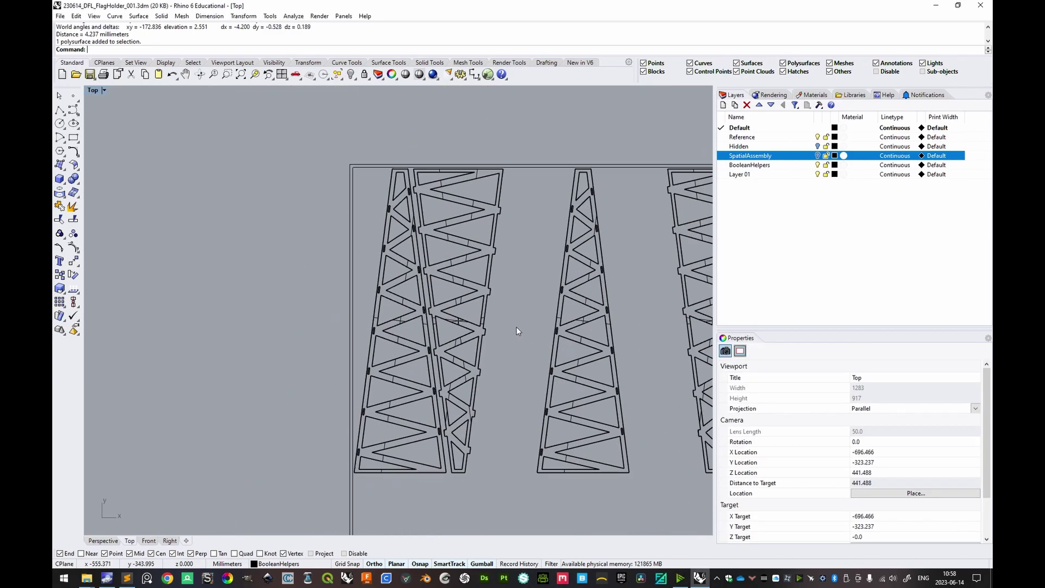
- Move the third panel sideways up to the second panel's tabs, then offset it slightly to leave a small gap
click(493, 323)
right_drag(447, 363, 437, 344)
text(M)
key(Return)
scroll(452, 354, up, 5)
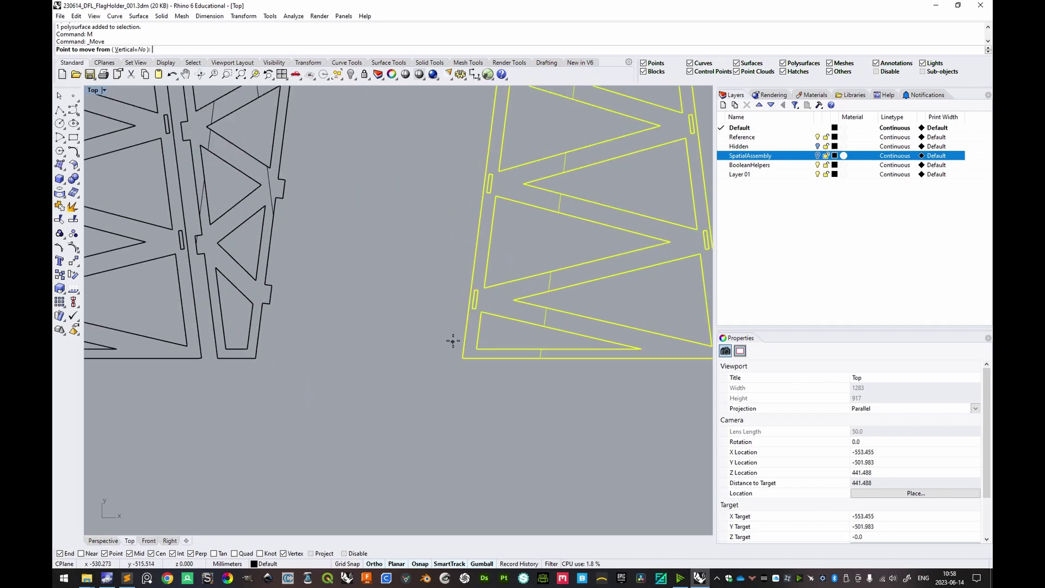
click(465, 337)
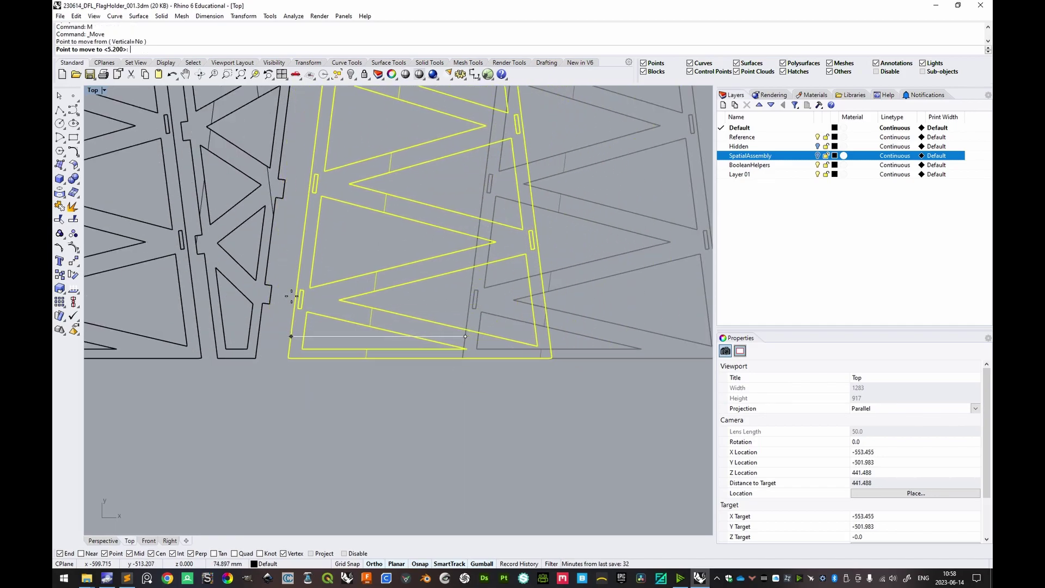
scroll(327, 348, up, 5)
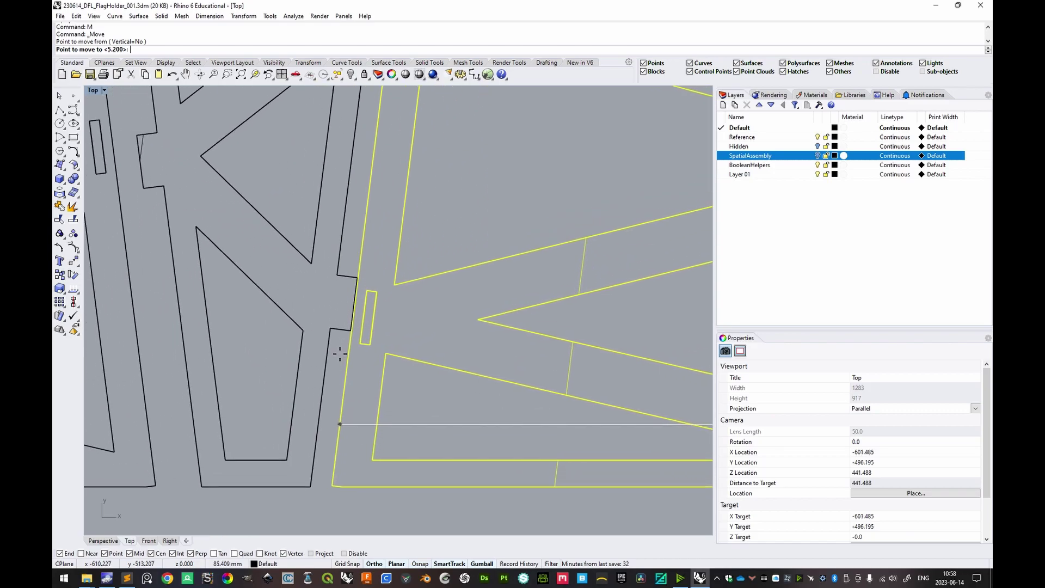
click(340, 354)
scroll(432, 389, down, 5)
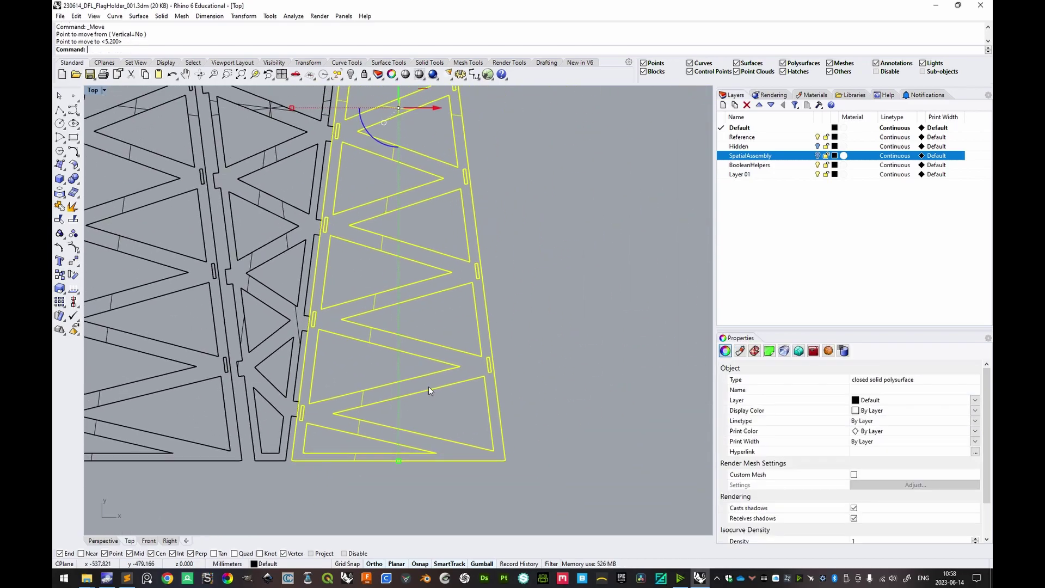
click(424, 209)
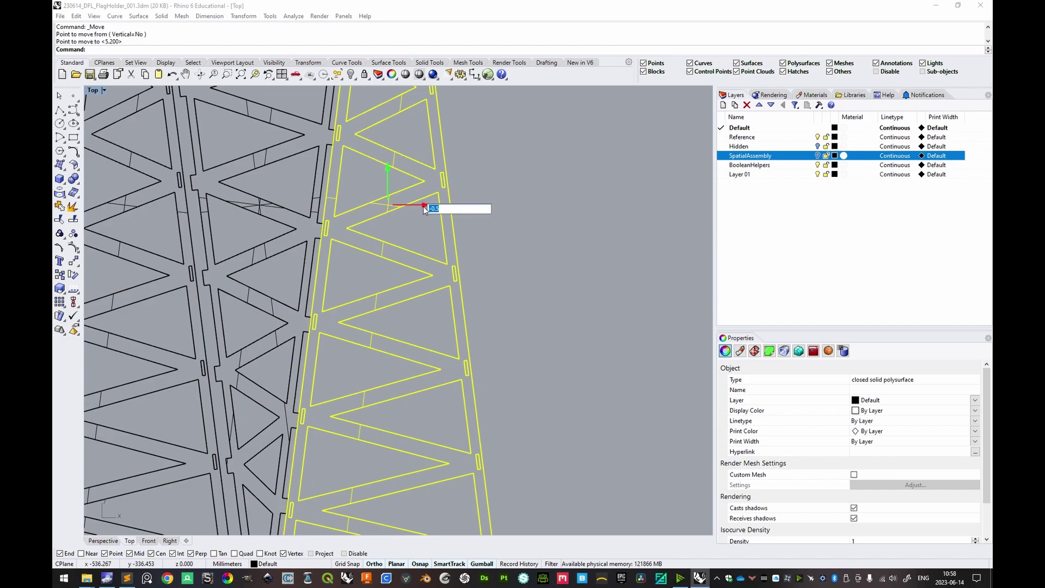
key(Return)
- Measure the perpendicular gap between a second-panel tab corner and the third panel's slanted edge
scroll(423, 206, up, 5)
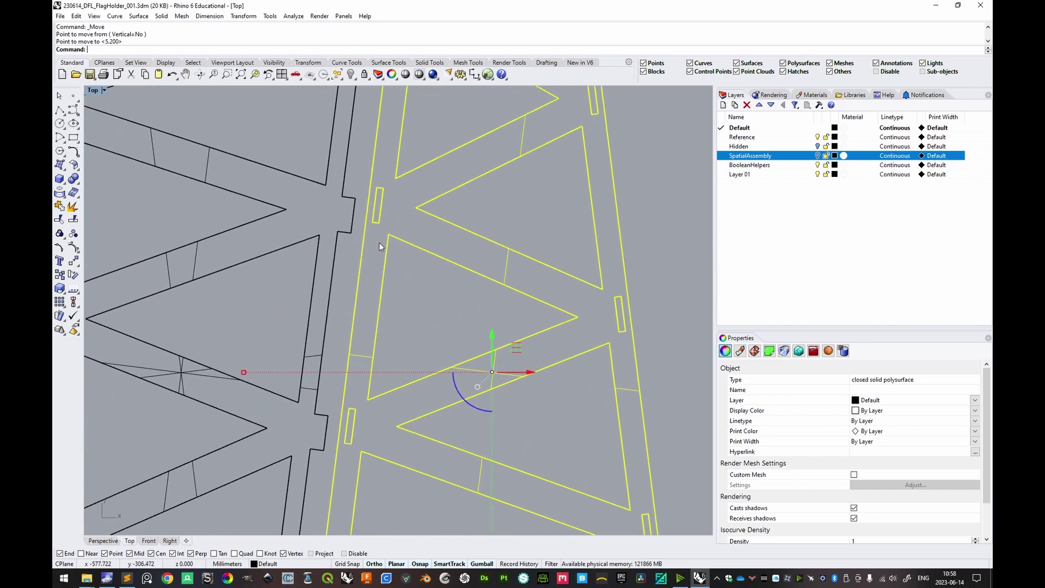
text(Di)
key(Return)
click(361, 240)
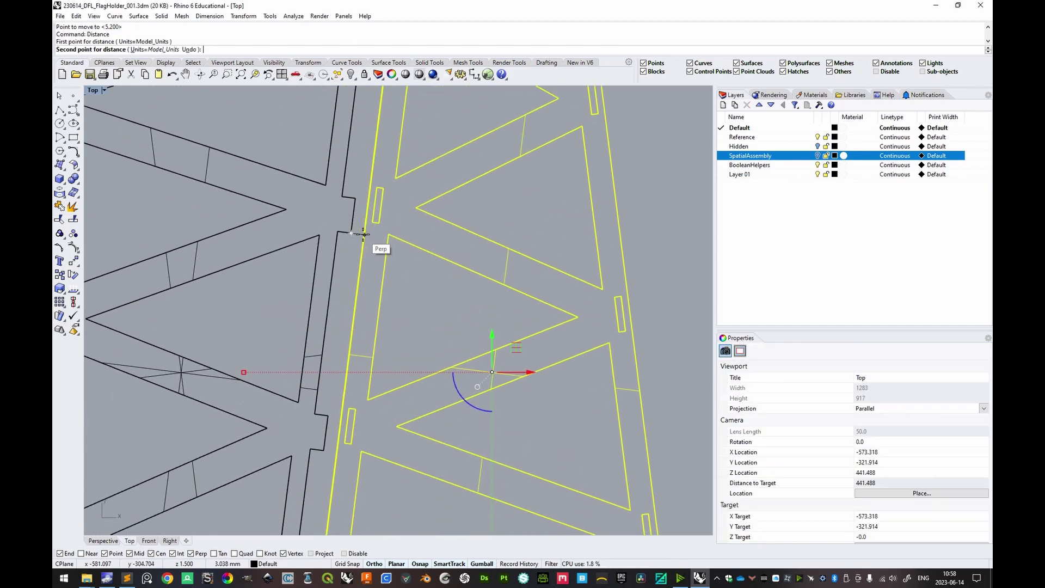
click(364, 234)
scroll(376, 239, down, 3)
- Move the fourth panel horizontally until it sits close beside the third panel
right_drag(583, 266, 474, 256)
click(565, 256)
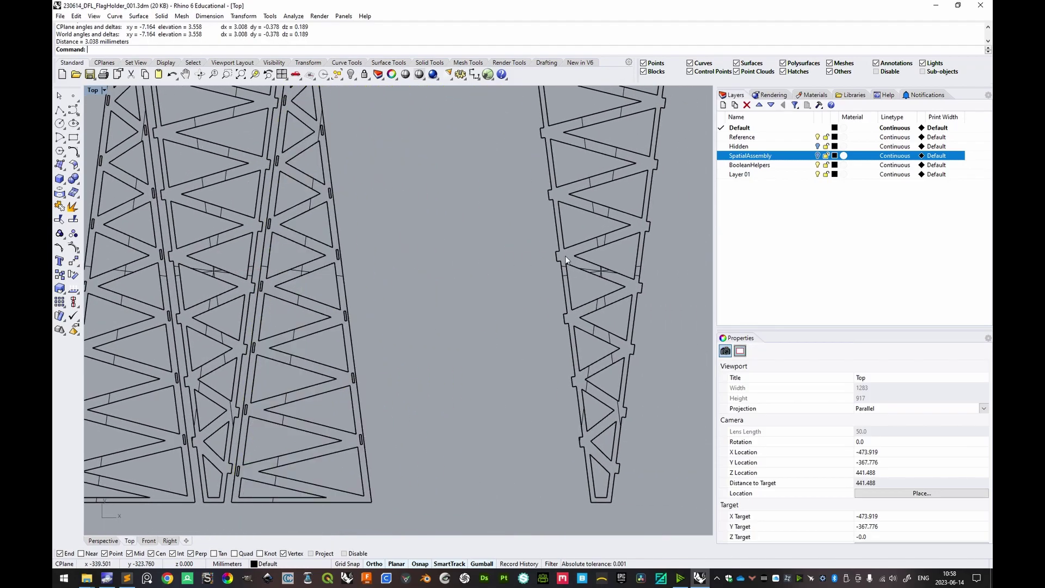
text(M)
key(Return)
click(554, 473)
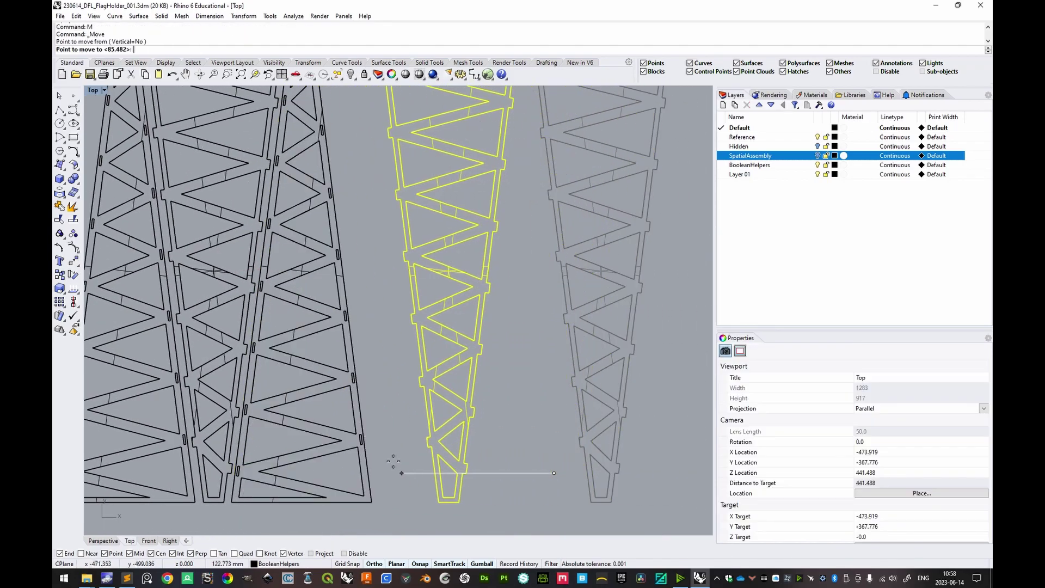
click(341, 460)
scroll(351, 217, up, 10)
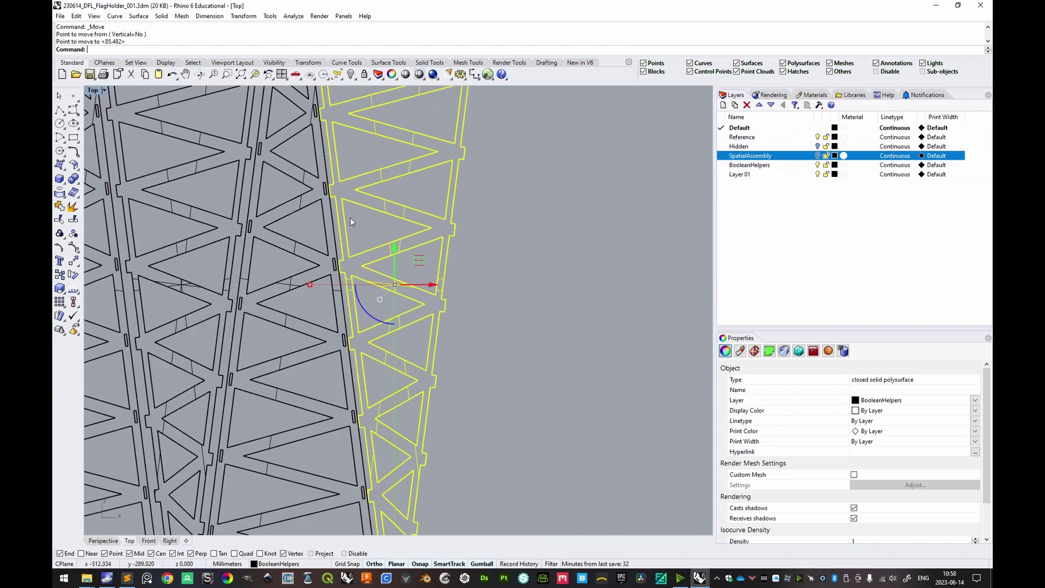
- Move the fourth panel's tabs against the third panel's edge, then offset it slightly sideways and deselect it
text(M)
key(Return)
click(523, 170)
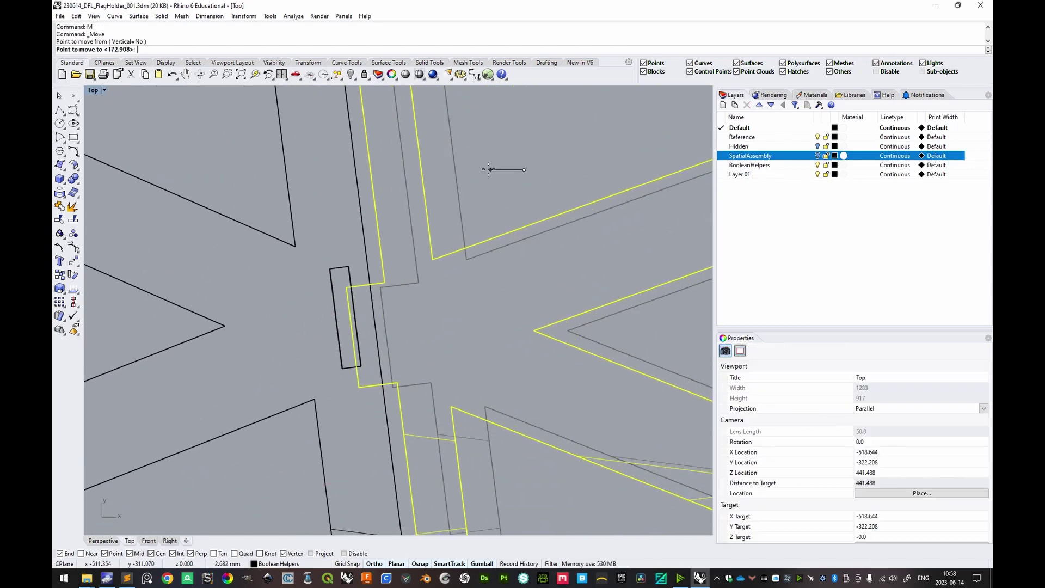
click(496, 238)
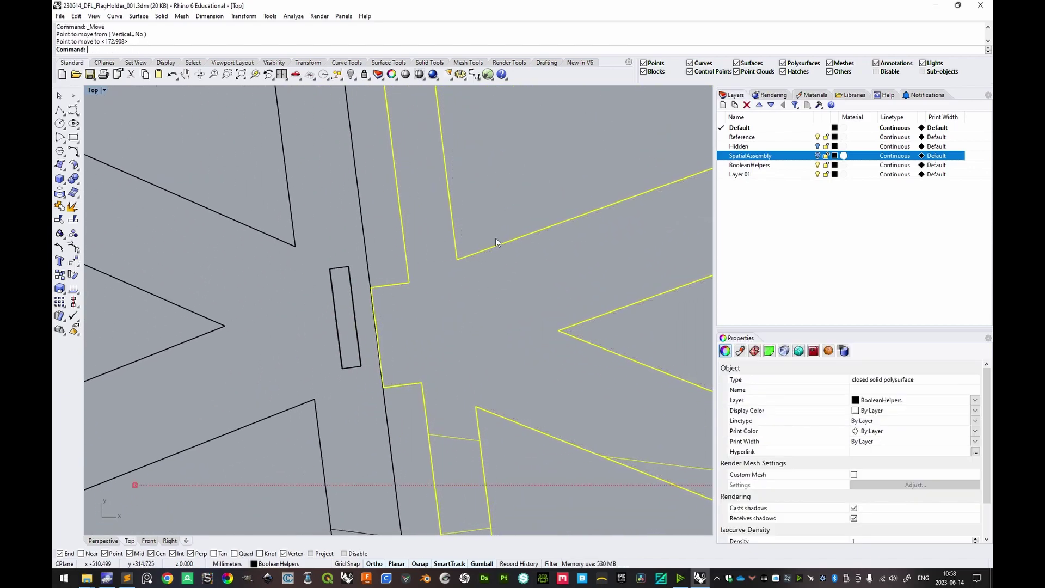
scroll(603, 286, down, 8)
click(485, 305)
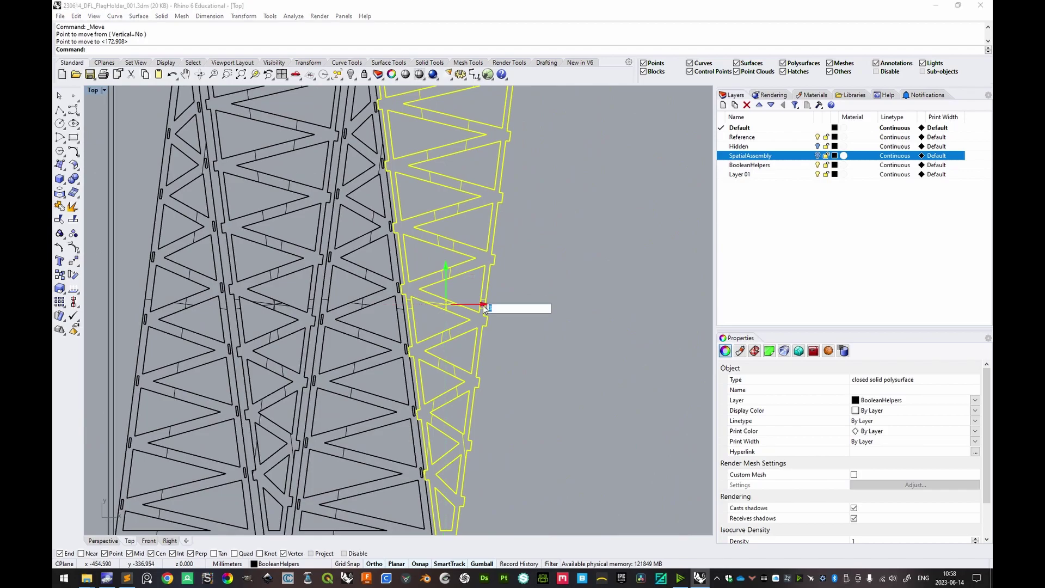
key(Escape)
click(536, 314)
scroll(493, 344, down, 6)
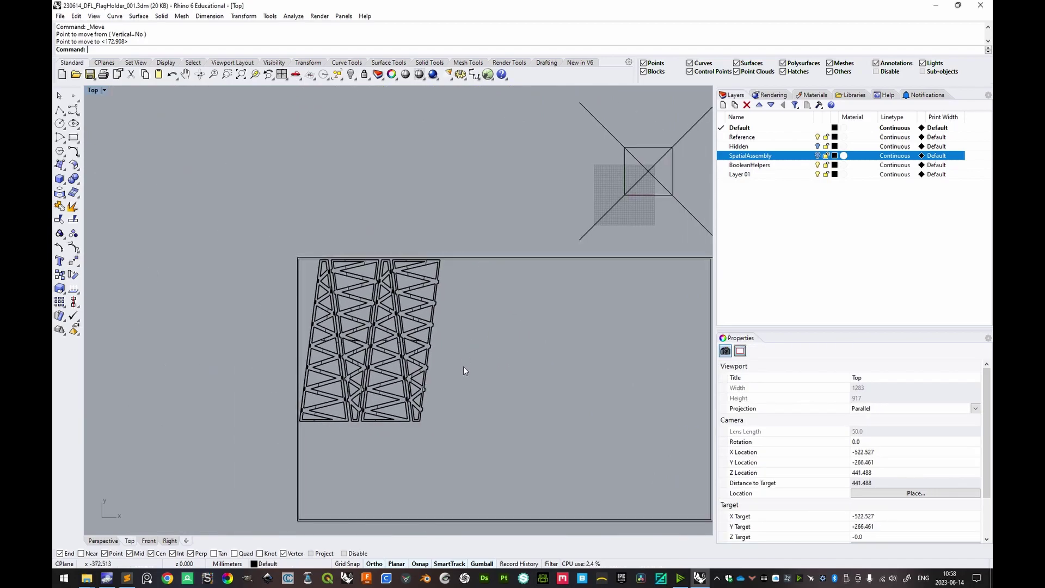
- Create a bounding box around the four nested panels and read its overall dimensions
drag(324, 299, 325, 299)
text(BoundingBox)
key(Return)
key(Return)
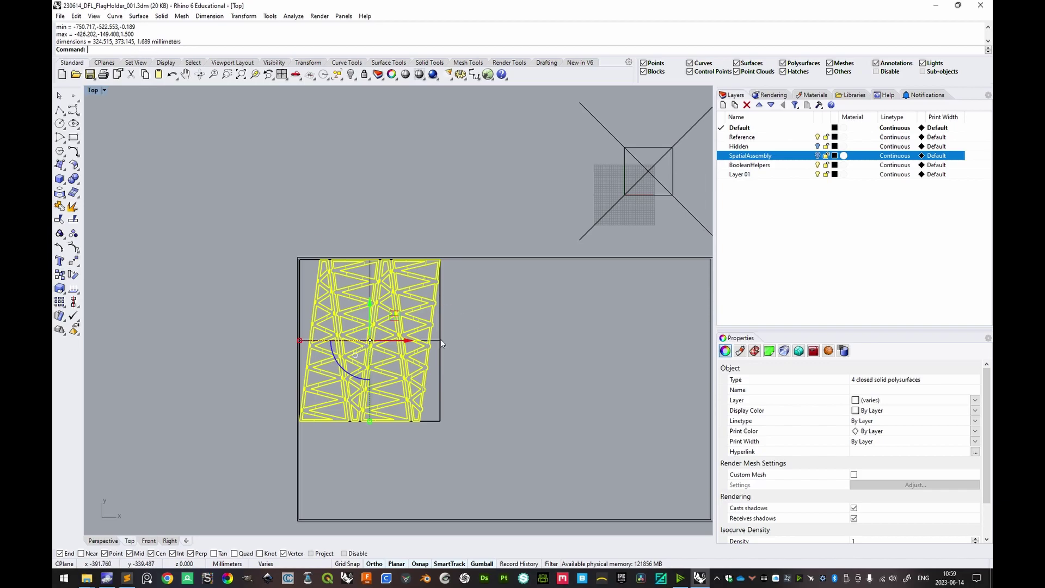
scroll(451, 340, up, 4)
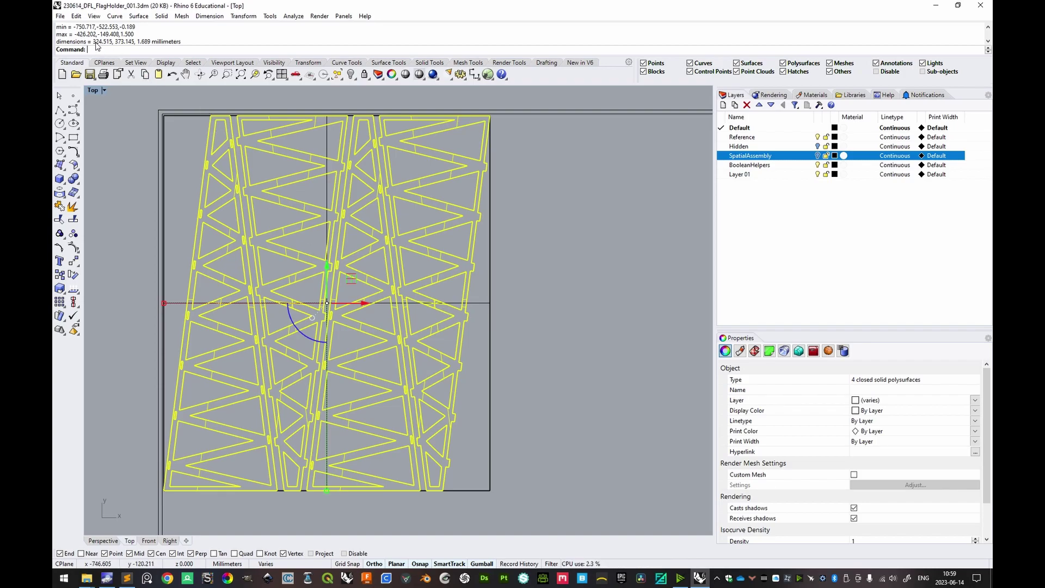
right_drag(528, 246, 533, 231)
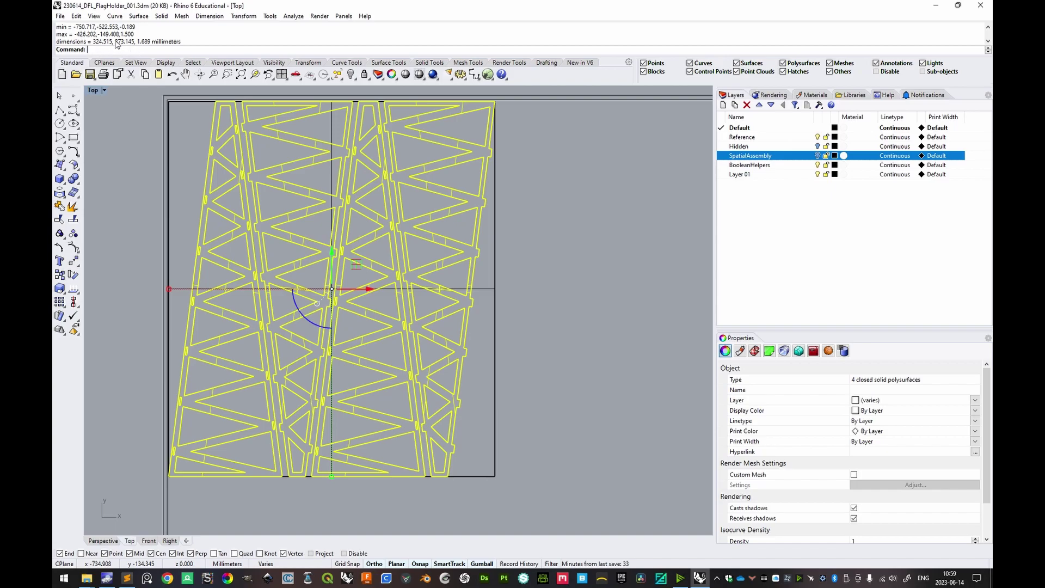
scroll(524, 375, down, 2)
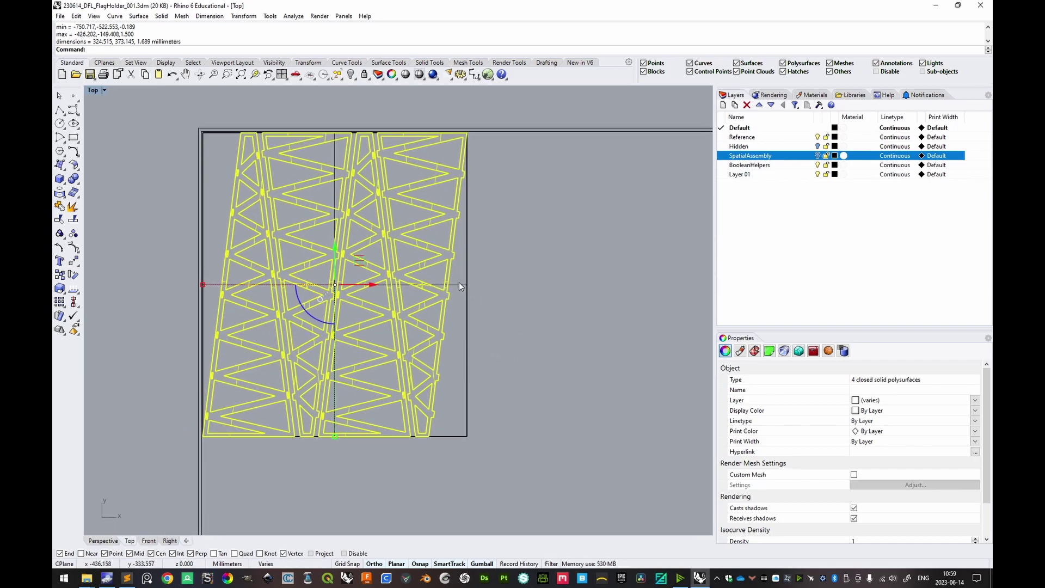
- Undo the bounding box around the four nested panels
key(ctrl+z)
right_drag(484, 250, 481, 261)
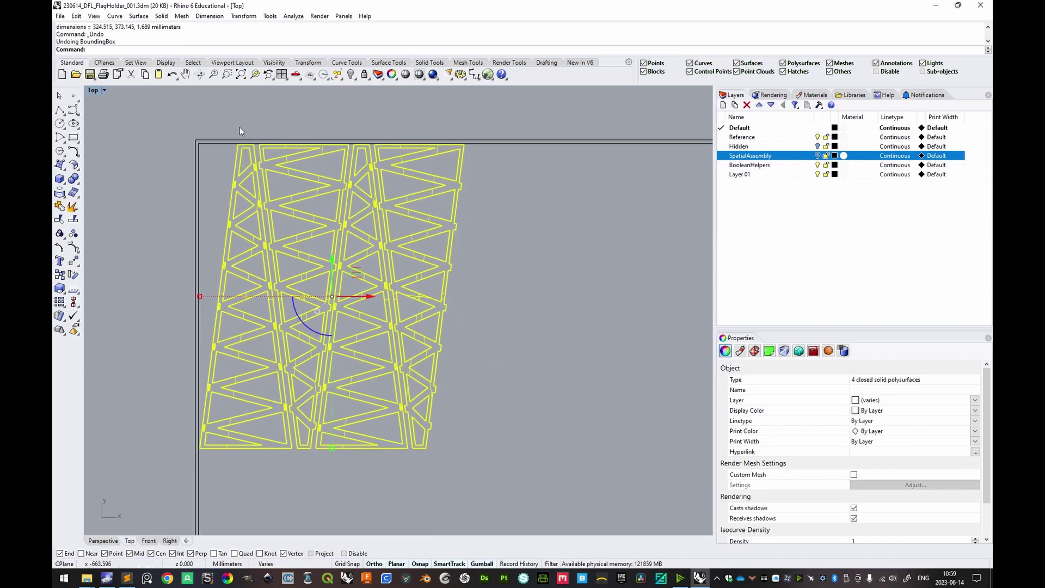
right_drag(496, 273, 488, 247)
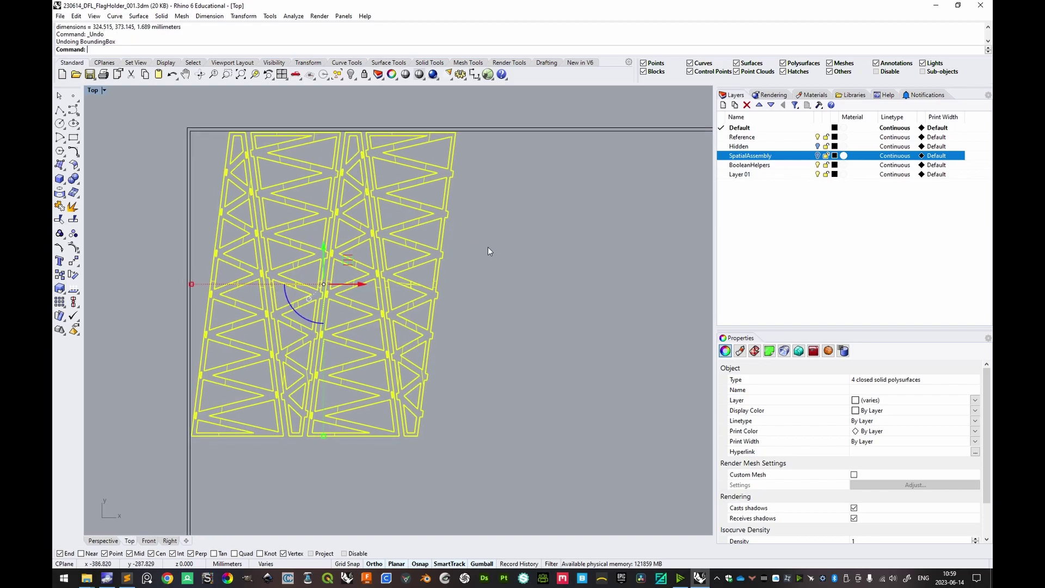
- Inspect the nested panels in perspective and move the first panel vertically until its lower corner is level with the second panel's lower corner
click(104, 541)
text(ZS)
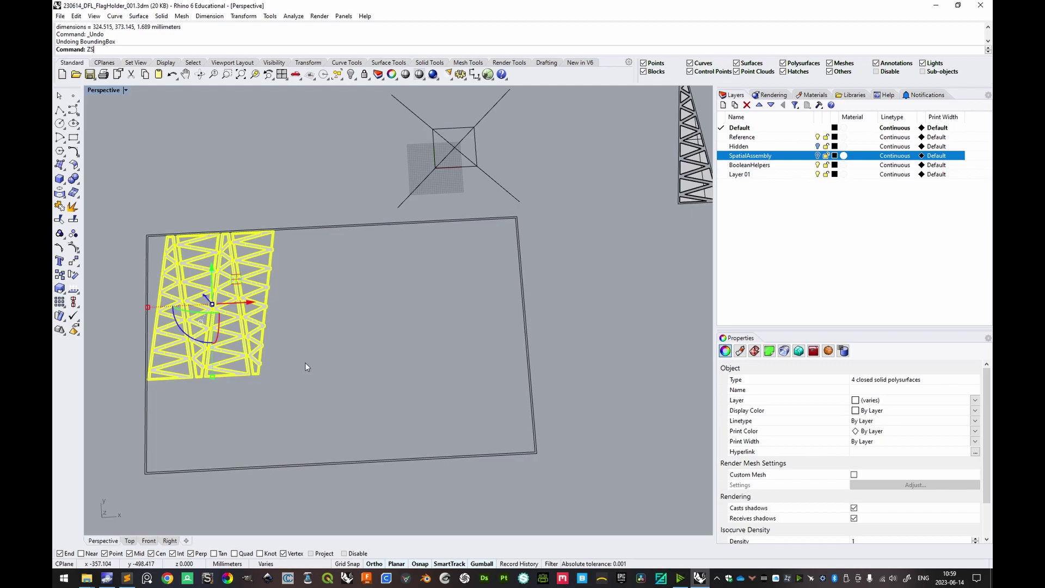
key(Return)
right_drag(439, 282, 435, 233)
scroll(345, 341, up, 8)
mouse_move(345, 341)
shift+right_down()
mouse_move(453, 341)
mouse_move(403, 346)
mouse_move(349, 311)
mouse_move(362, 344)
shift+right_up()
scroll(400, 321, up, 8)
click(328, 335)
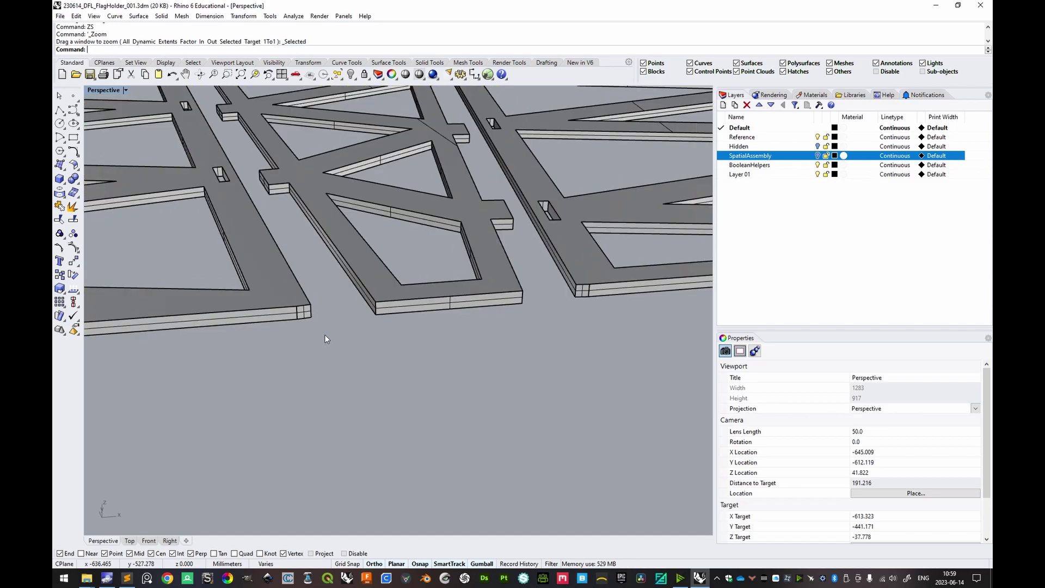
click(304, 315)
text(m)
key(Return)
text(v)
key(Return)
click(298, 319)
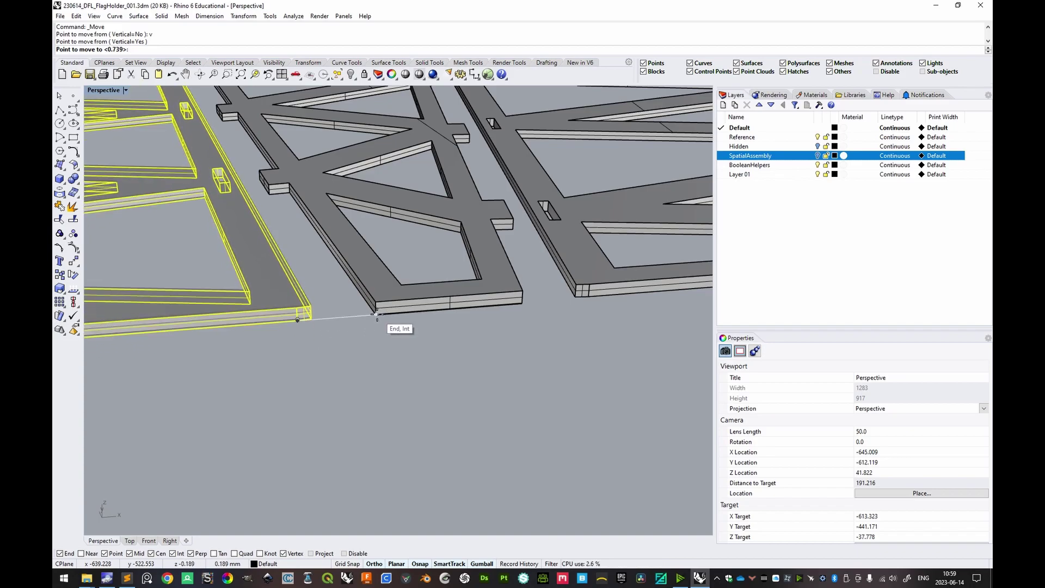
click(377, 315)
- Move the third panel vertically so its lower corner is level with the second panel's lower corner
scroll(394, 319, down, 3)
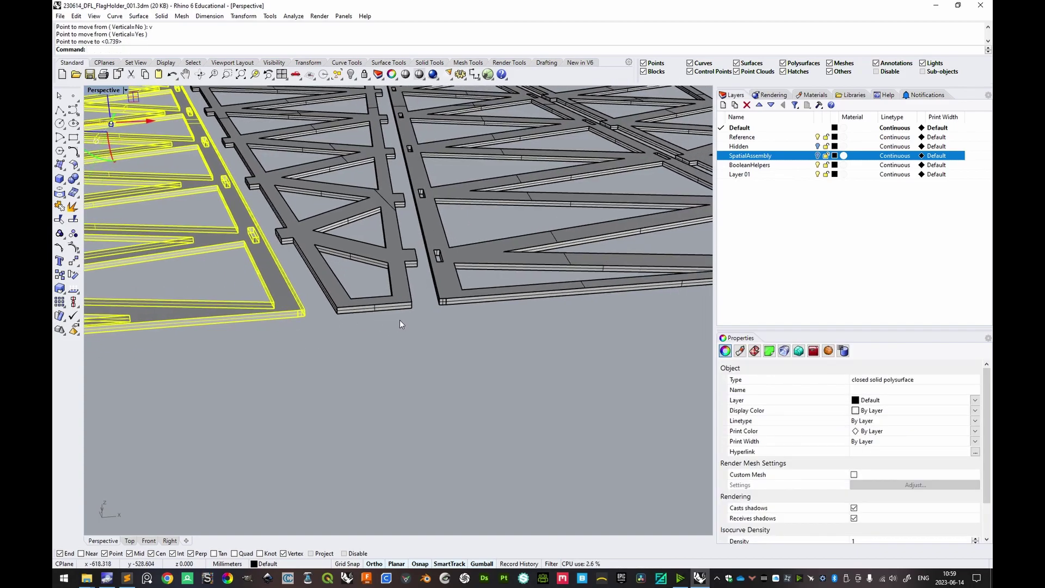
shift+right_drag(400, 320, 340, 312)
scroll(340, 312, up, 4)
click(331, 317)
key(Return)
text(v)
key(Return)
click(316, 324)
click(247, 329)
- Move the fourth panel vertically so its lower corner is level with the third panel's lower corner
right_drag(262, 333, 456, 326)
right_drag(520, 326, 528, 305)
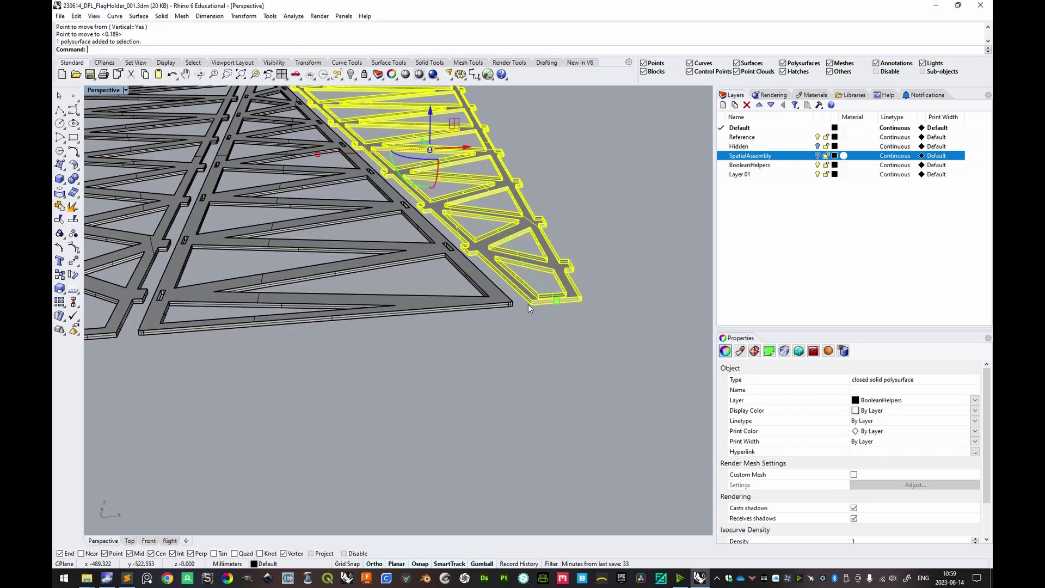
text(m)
key(Return)
text(v)
key(Return)
click(532, 305)
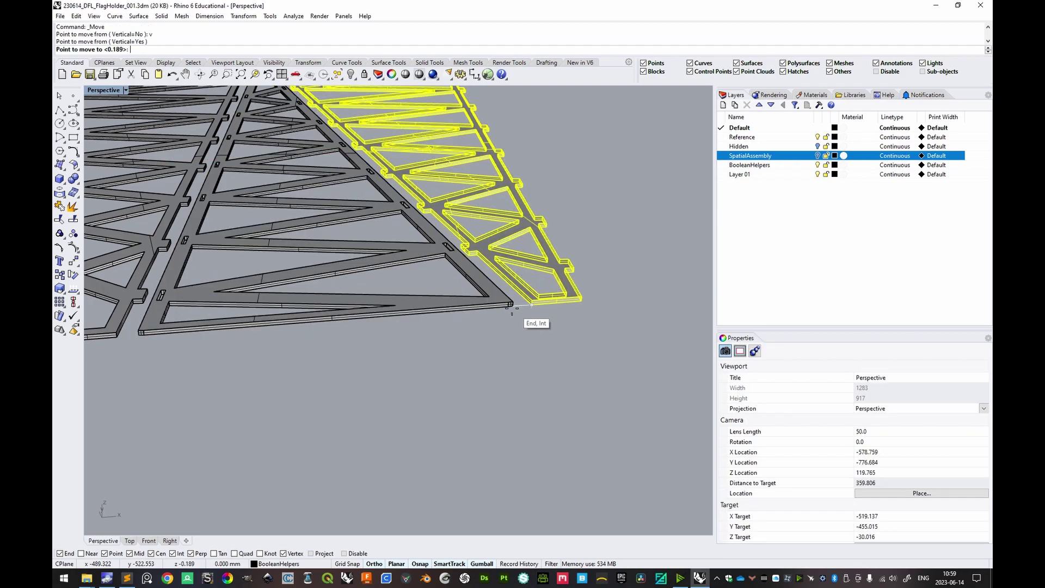
click(511, 307)
- Create a bounding box around the four levelled panels to check their overall thickness, then undo it
scroll(517, 321, down, 8)
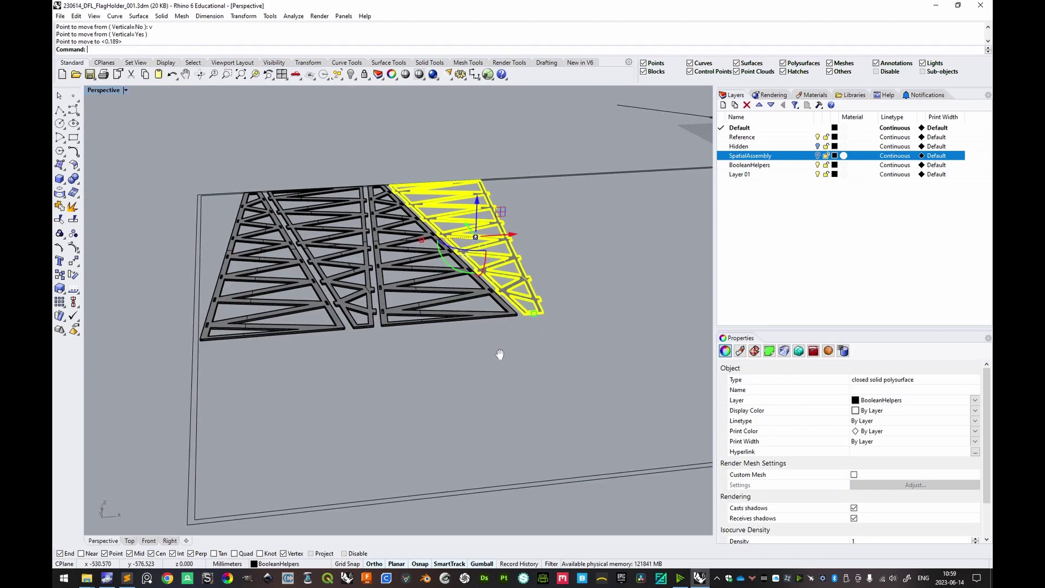
shift+right_drag(499, 354, 540, 354)
click(590, 358)
drag(608, 362, 322, 278)
text(boundingbox)
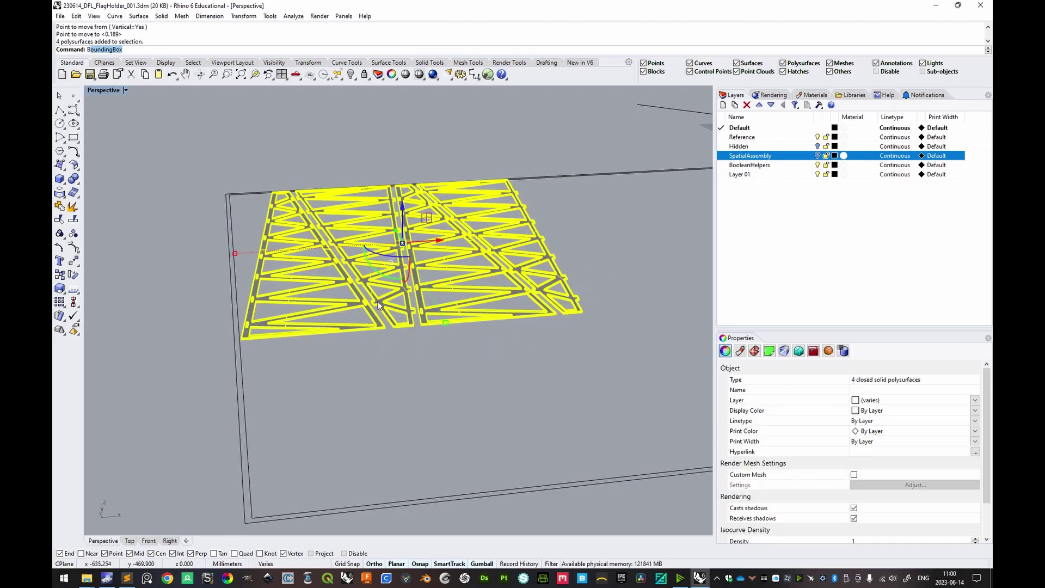
key(Return)
key(Return)
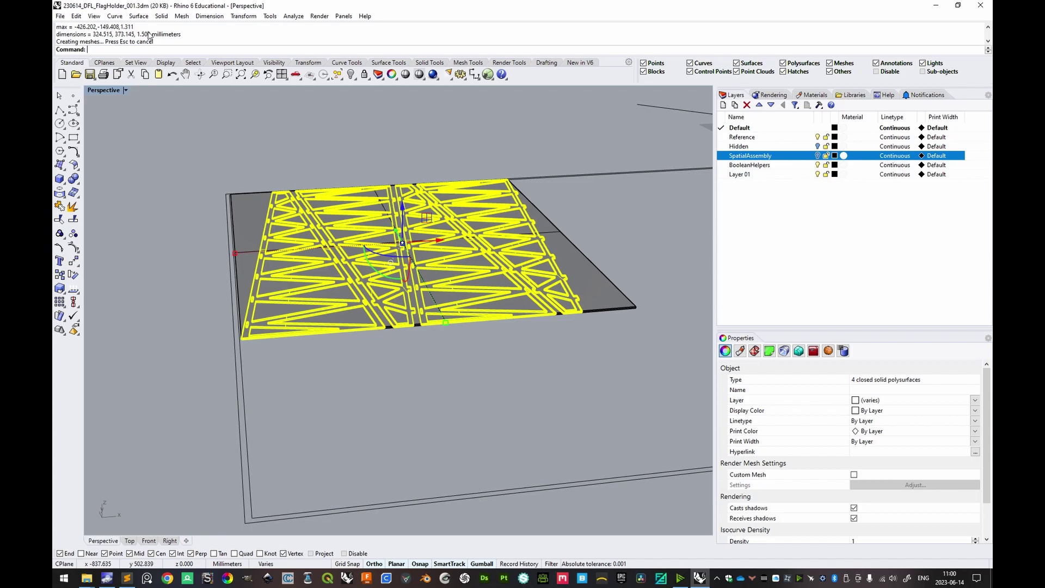
key(ctrl+z)
- Generate a Make2D drawing of the four panels from the Top view, with object properties from the input objects and no tangent or hidden lines
click(606, 256)
right_drag(605, 255, 176, 533)
click(129, 541)
scroll(472, 287, down, 3)
mouse_move(472, 287)
right_down()
mouse_move(370, 329)
mouse_move(542, 304)
mouse_move(477, 299)
right_up()
scroll(403, 285, up, 6)
scroll(364, 307, up, 4)
scroll(546, 237, down, 2)
drag(545, 235, 345, 306)
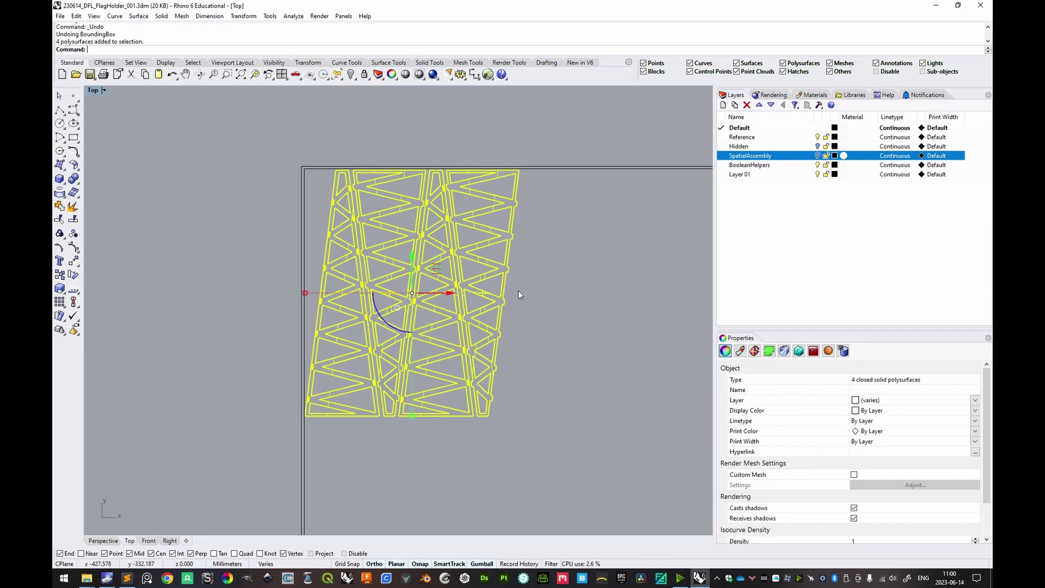
right_drag(563, 292, 511, 287)
text(Make2D)
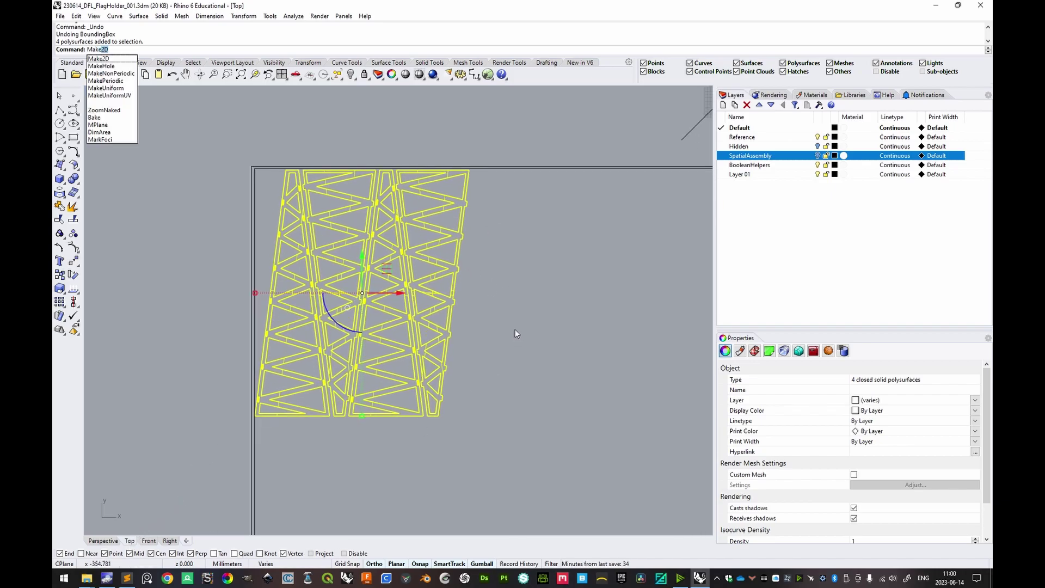
key(Return)
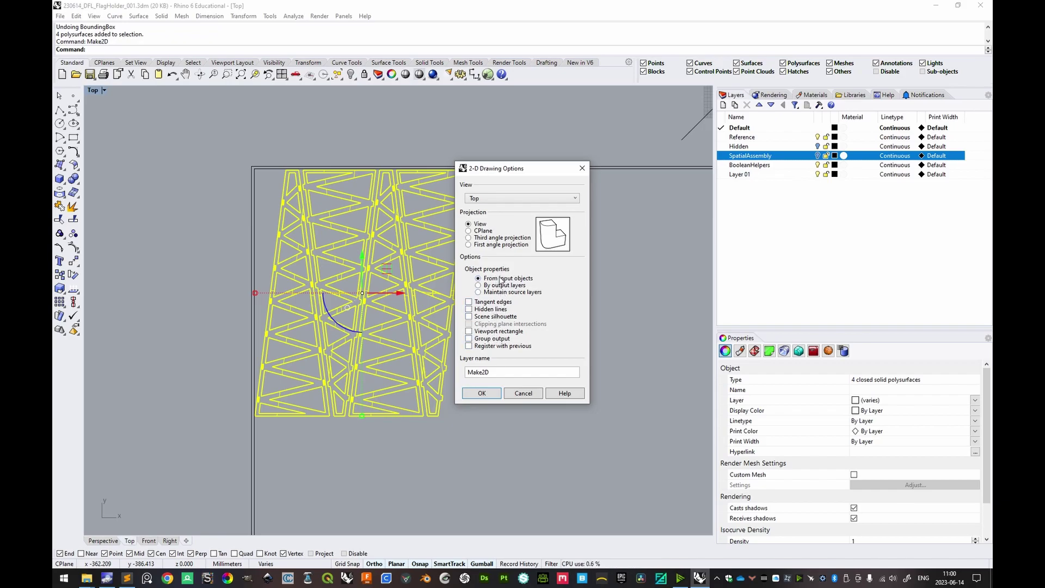
click(492, 392)
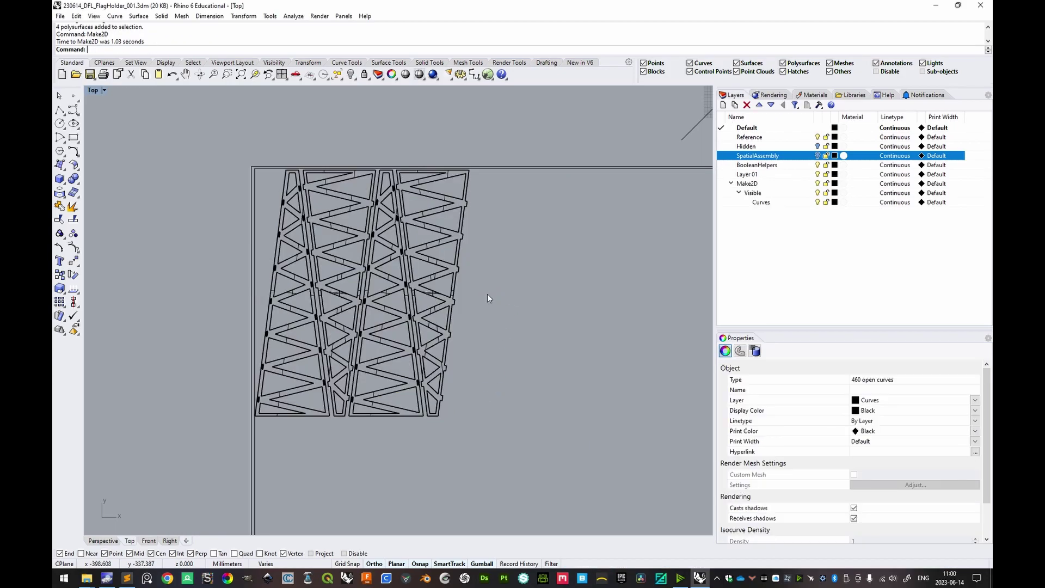
- Join the Make2D curves of the four panels and deselect them
scroll(475, 294, down, 5)
scroll(524, 269, up, 8)
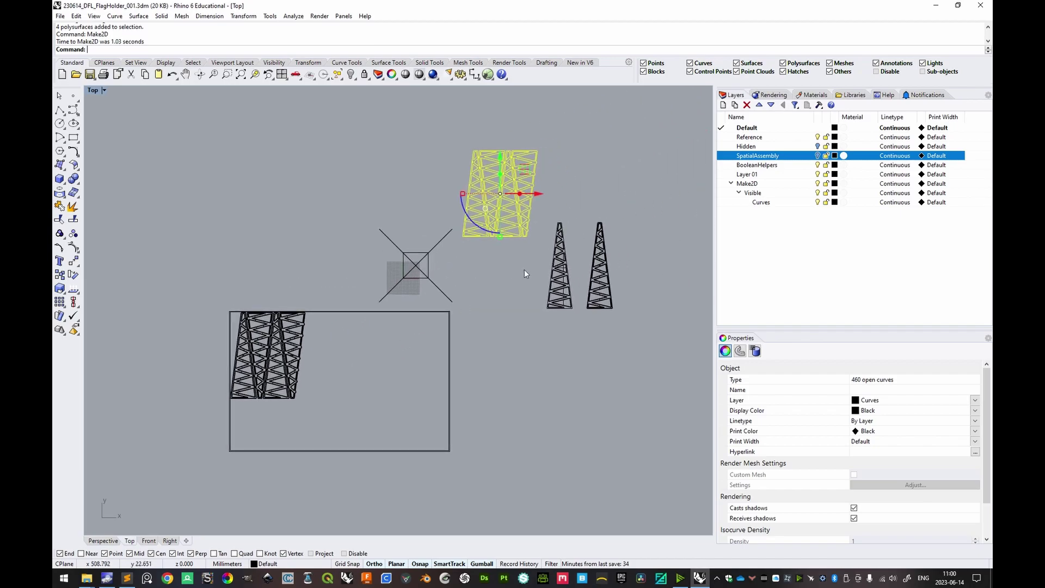
right_drag(545, 211, 521, 241)
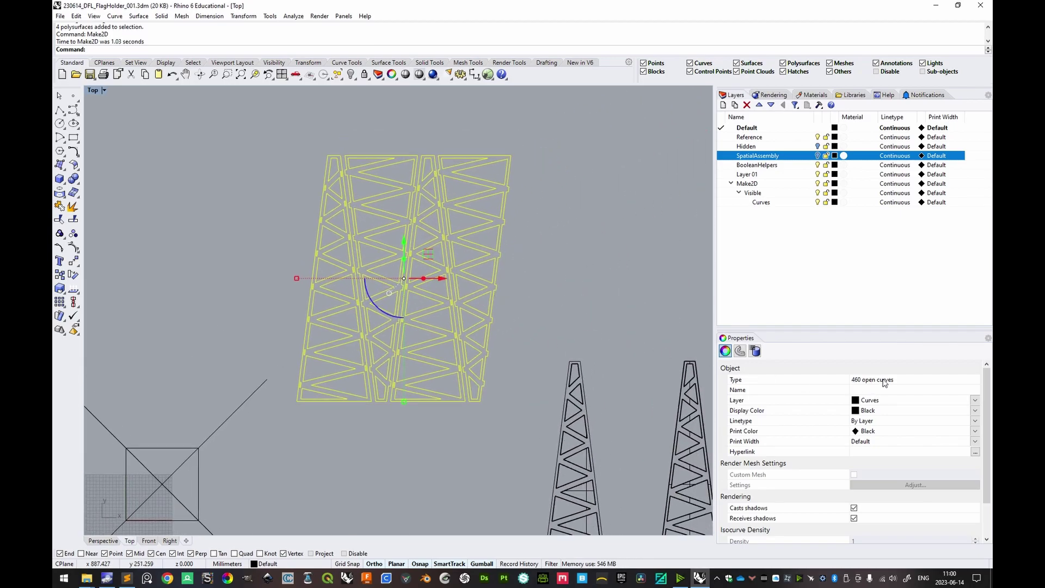
scroll(551, 295, up, 4)
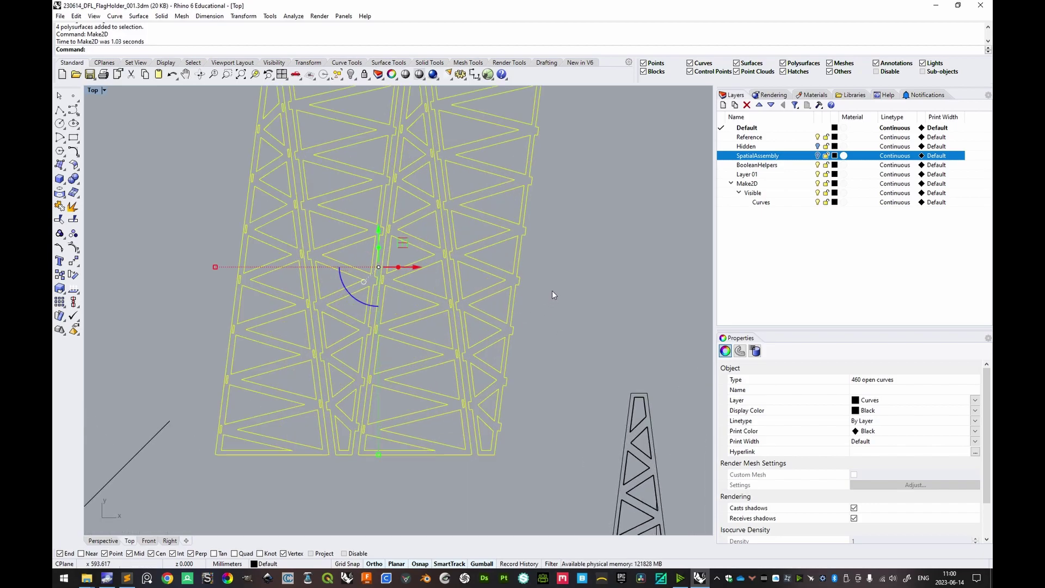
scroll(440, 246, down, 4)
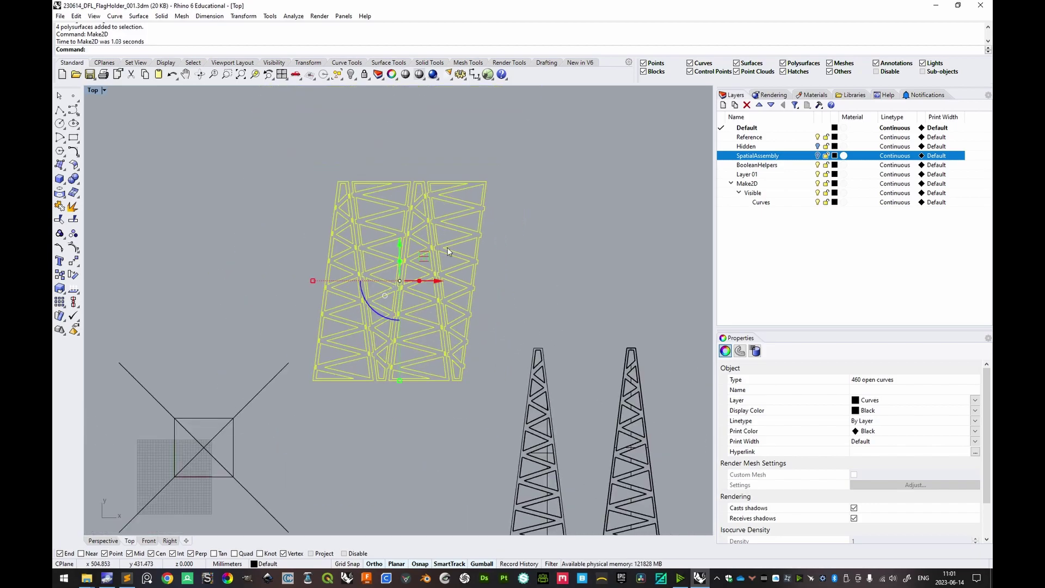
scroll(370, 289, down, 10)
scroll(377, 295, up, 8)
right_drag(380, 300, 376, 317)
right_drag(278, 353, 395, 264)
scroll(375, 256, up, 6)
right_drag(483, 192, 358, 275)
key(ctrl+j)
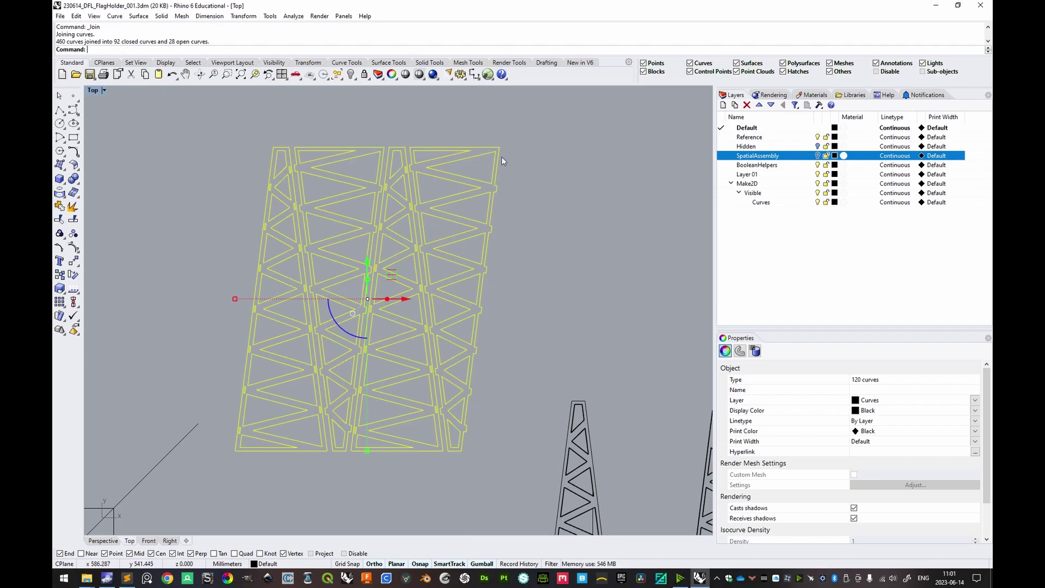
click(534, 210)
- Select all open curves, excluding the two diagonal reference lines from the selection
scroll(487, 220, down, 5)
text(selopencrv)
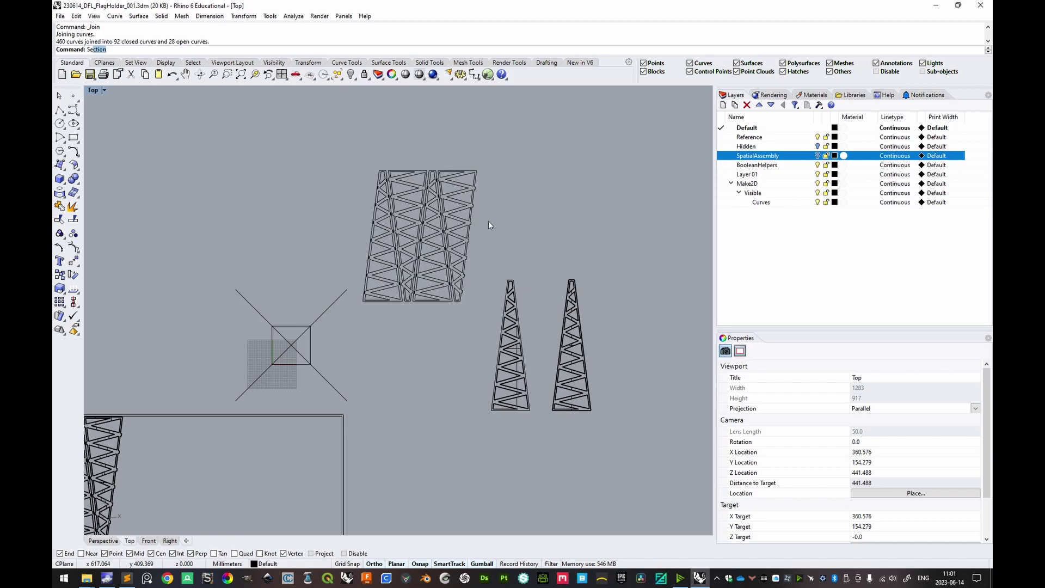
key(Return)
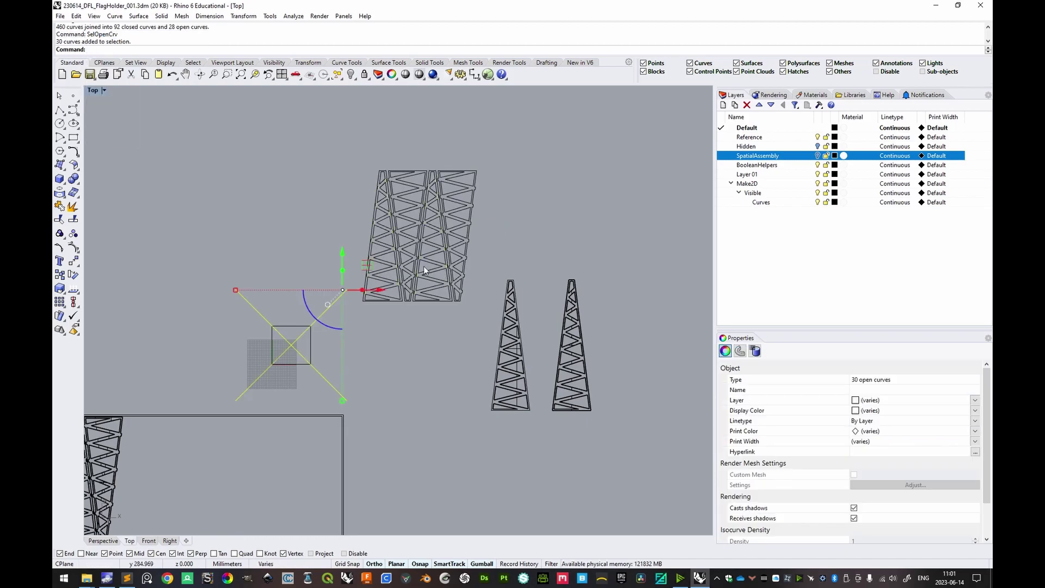
scroll(423, 266, up, 5)
scroll(472, 196, down, 6)
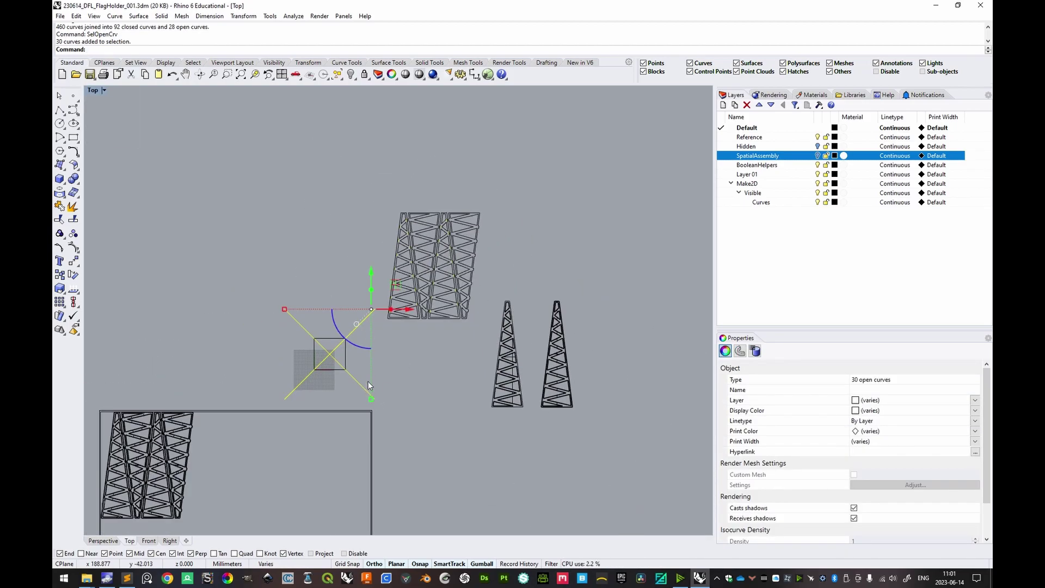
ctrl+click(339, 366)
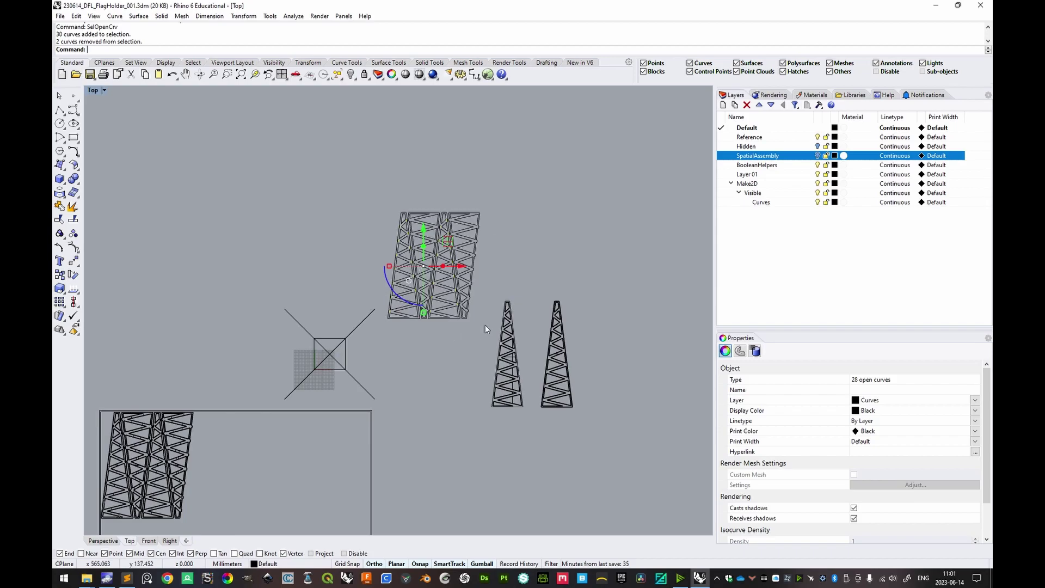
- Measure the gap between a selected open line and the adjacent slot edge at the slot's corner
text(ZS)
key(Return)
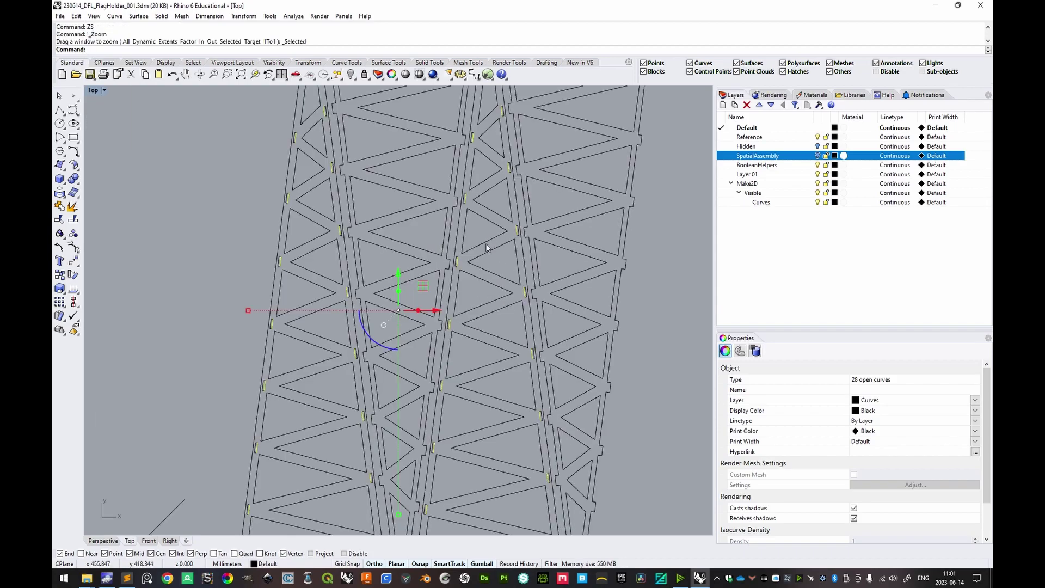
scroll(465, 202, up, 10)
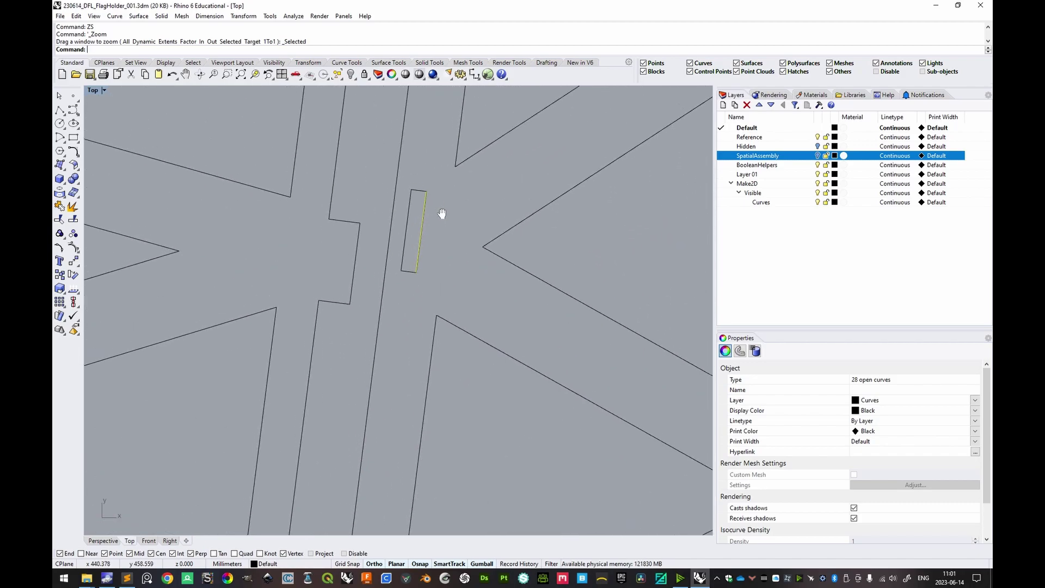
text(Distance)
key(Return)
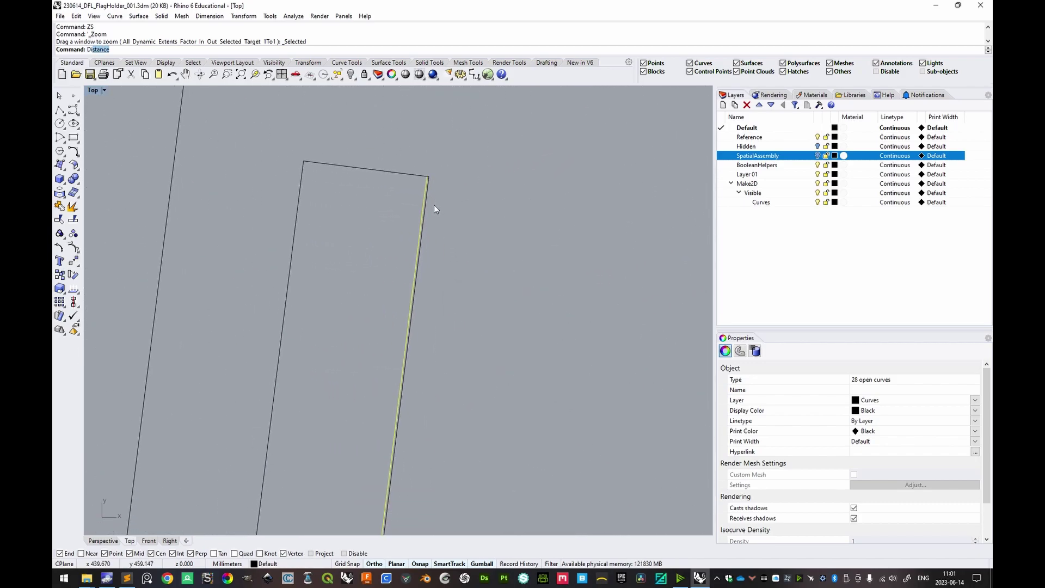
scroll(430, 190, up, 3)
click(419, 170)
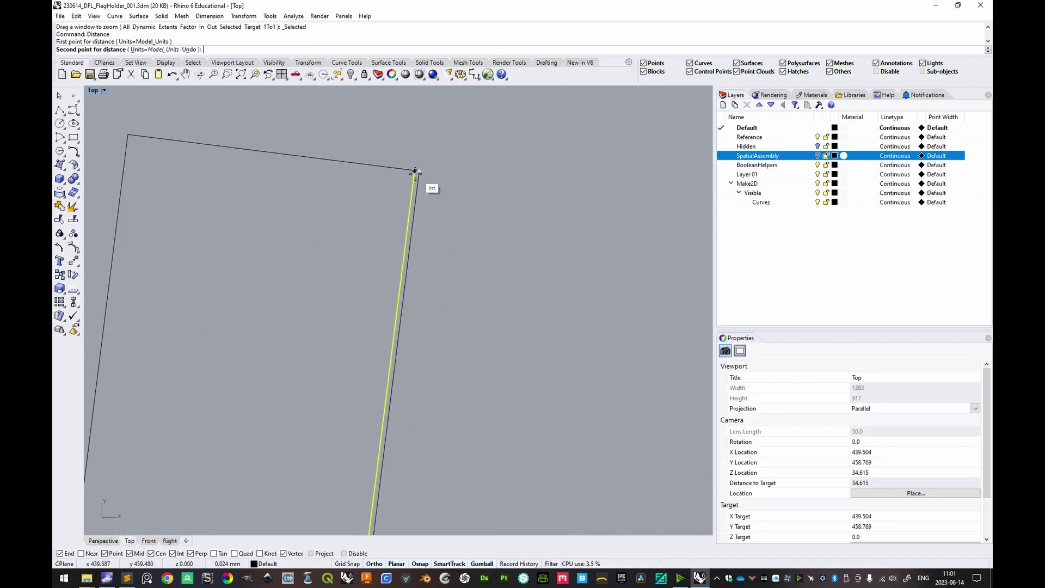
click(416, 172)
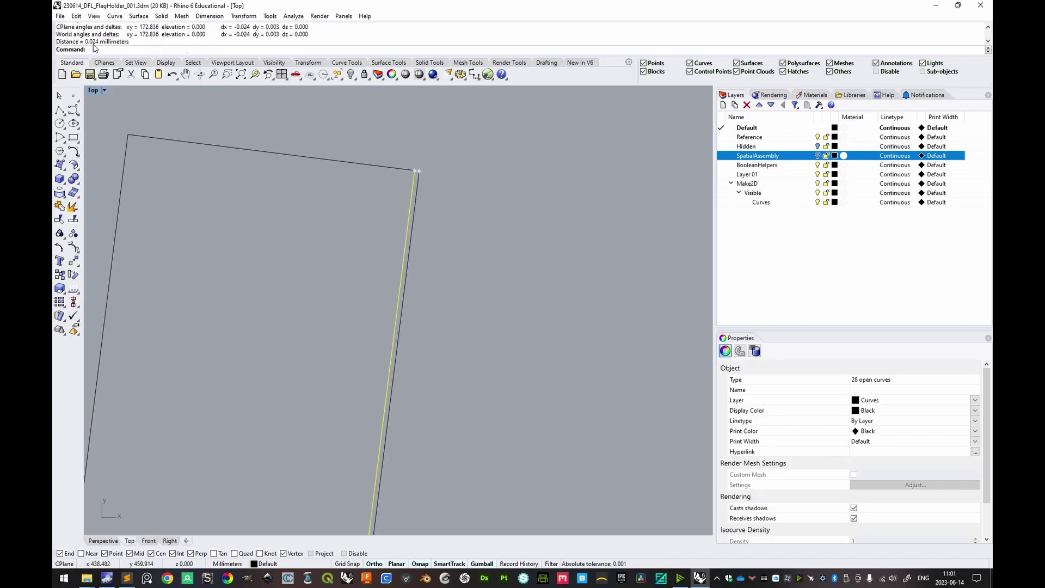
- Delete the selected open curves left over in the panel slots of the 2D drawing
scroll(431, 210, down, 5)
scroll(459, 245, down, 8)
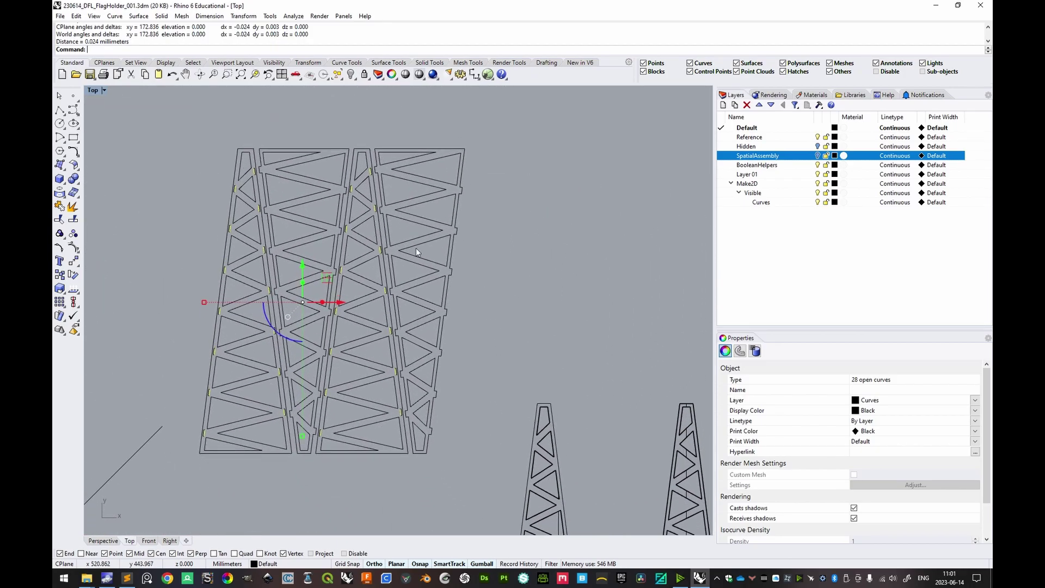
right_drag(416, 249, 426, 269)
key(Delete)
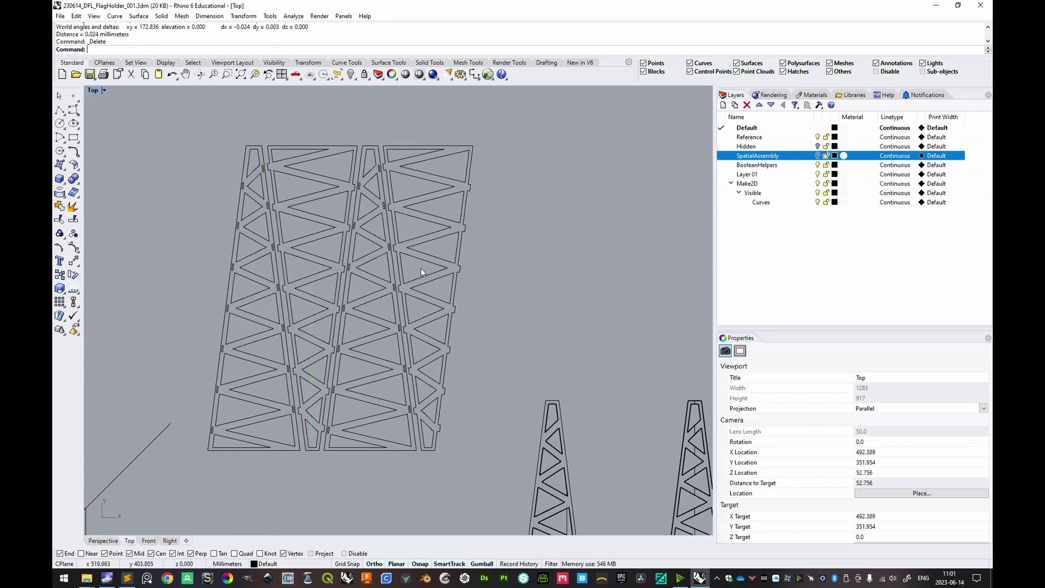
- Select the remaining 2D panel curves to check whether they are all closed, then deselect them
scroll(426, 264, down, 5)
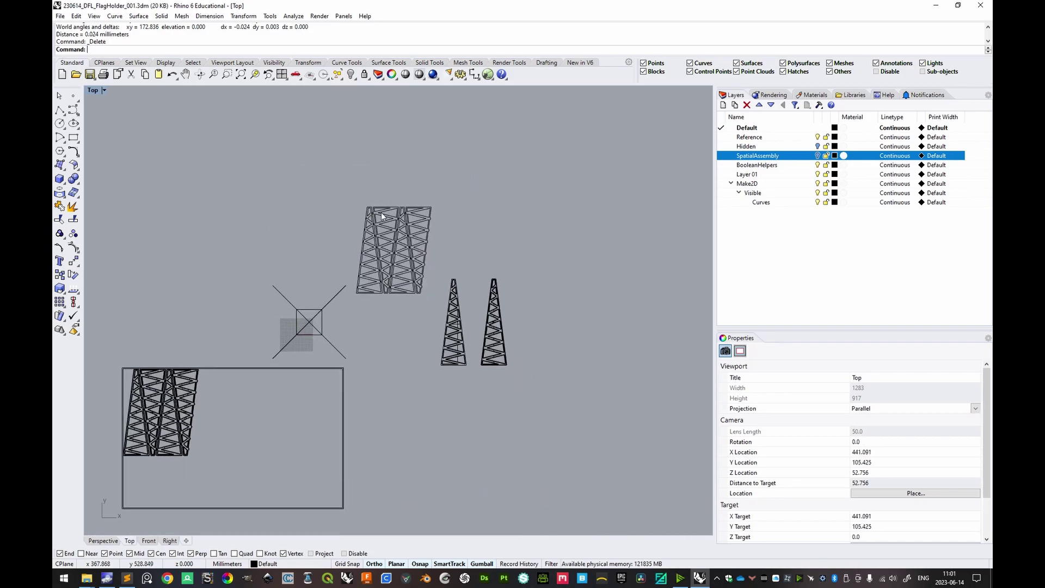
scroll(381, 213, up, 5)
drag(315, 201, 545, 465)
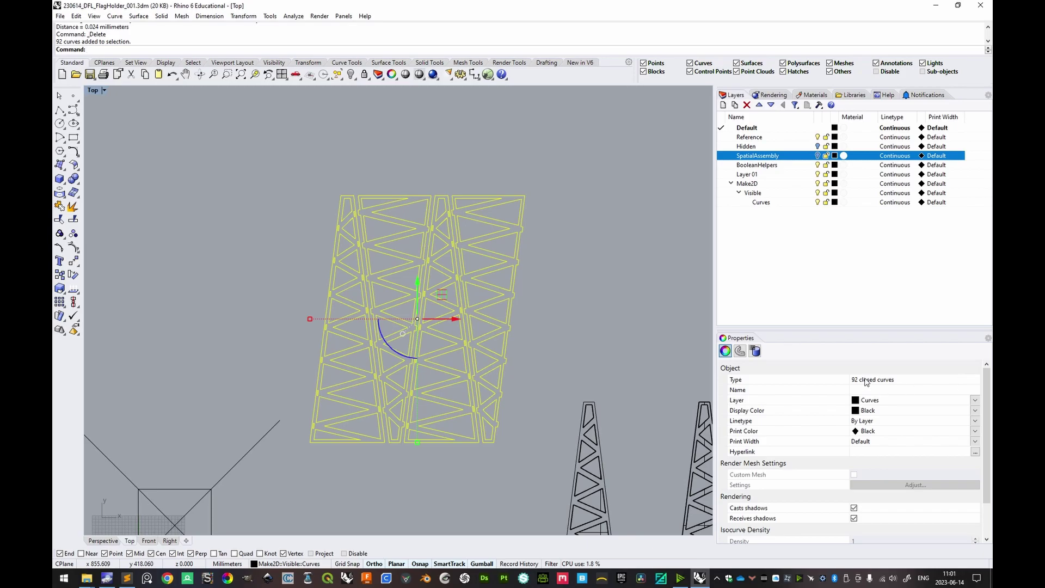
click(553, 266)
- Create a layer named Polysurfaces and move the four nested solid panels onto it
scroll(441, 283, up, 5)
scroll(442, 283, down, 10)
scroll(331, 334, up, 4)
drag(139, 210, 380, 410)
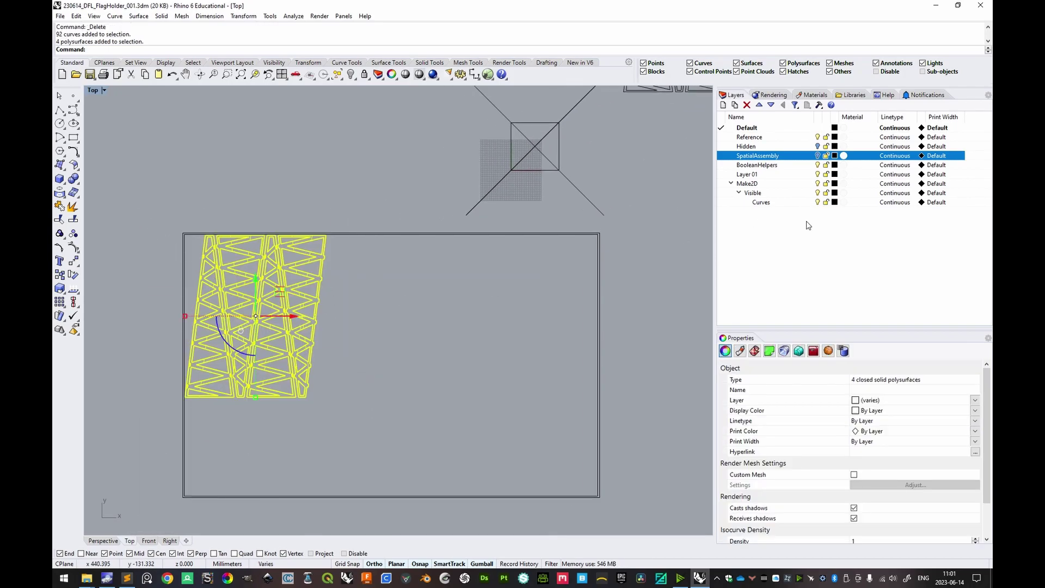
click(750, 186)
click(723, 105)
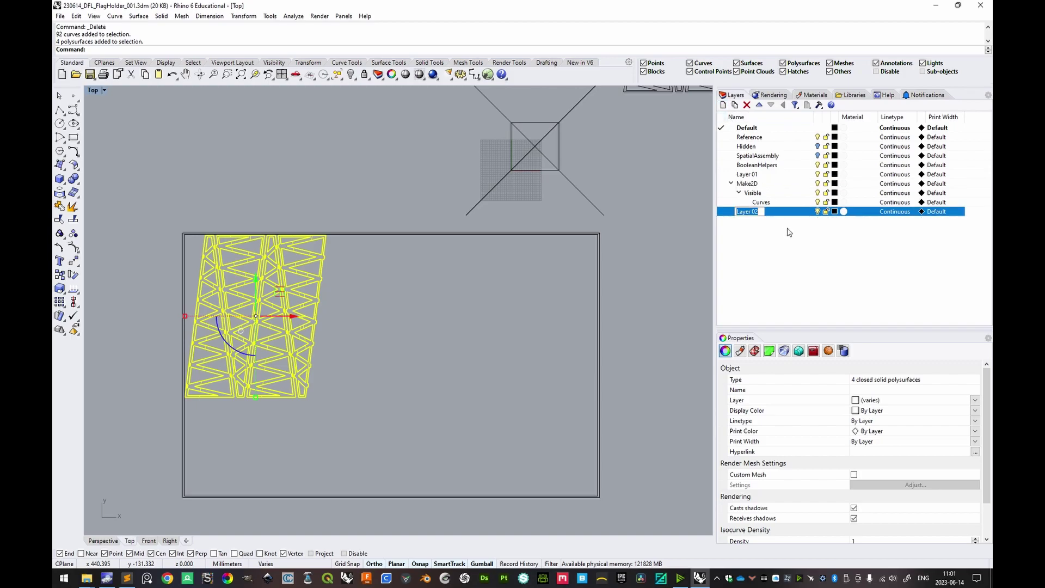
text(Polysurfaces)
key(Return)
right_click(765, 220)
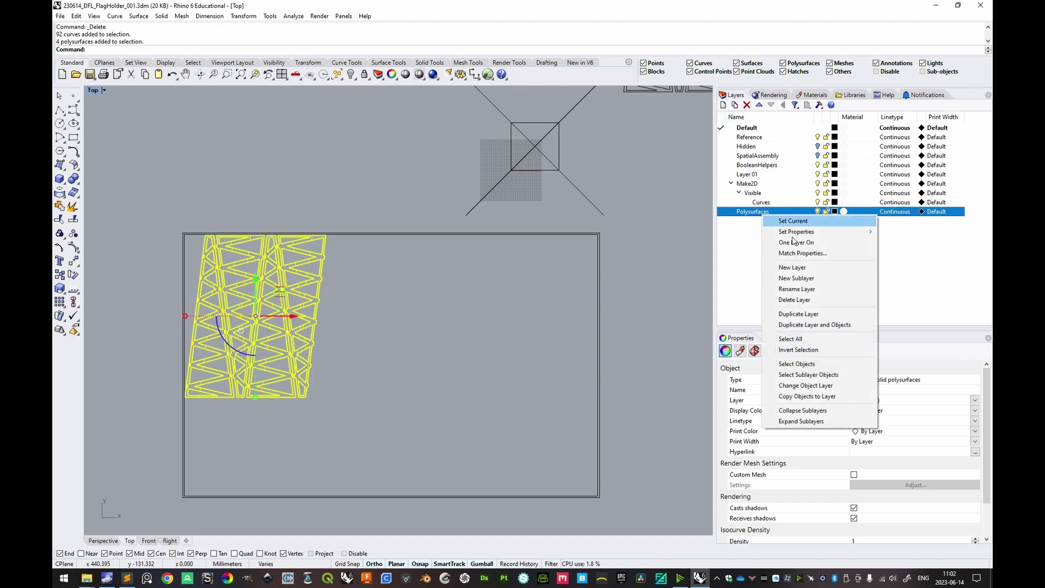
click(798, 385)
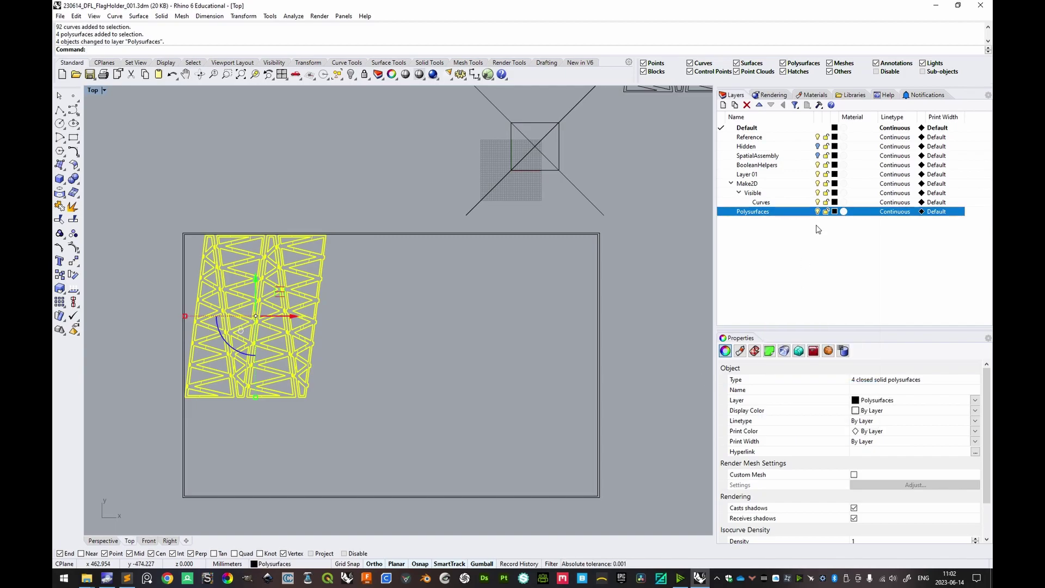
- Create a layer named DFL and move all the closed 2D panel curves from the Make2D drawing onto it
scroll(501, 233, down, 3)
right_drag(655, 179, 577, 249)
drag(492, 146, 573, 276)
drag(457, 144, 592, 285)
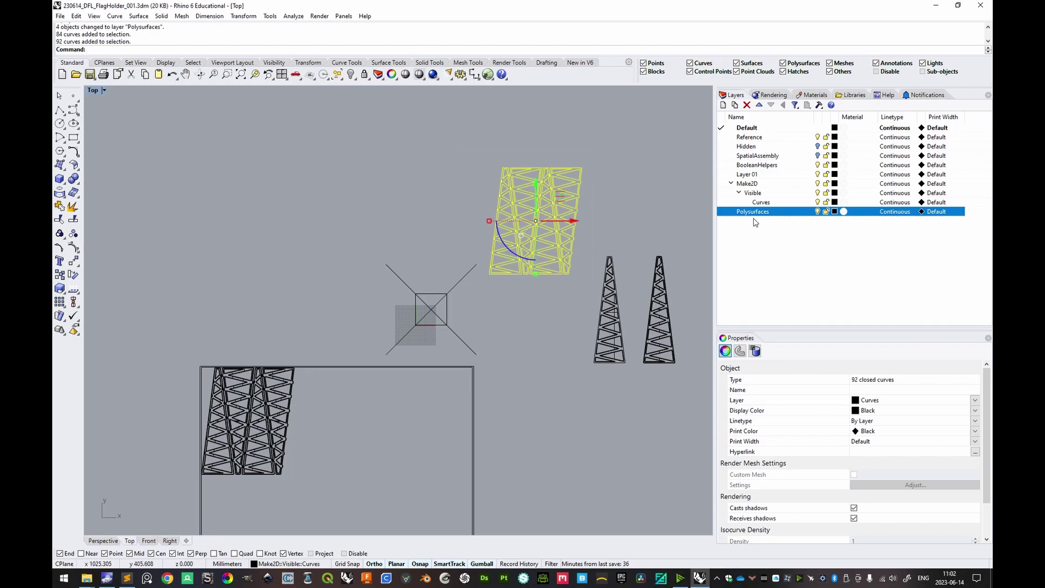
click(723, 105)
text(D)
key(Return)
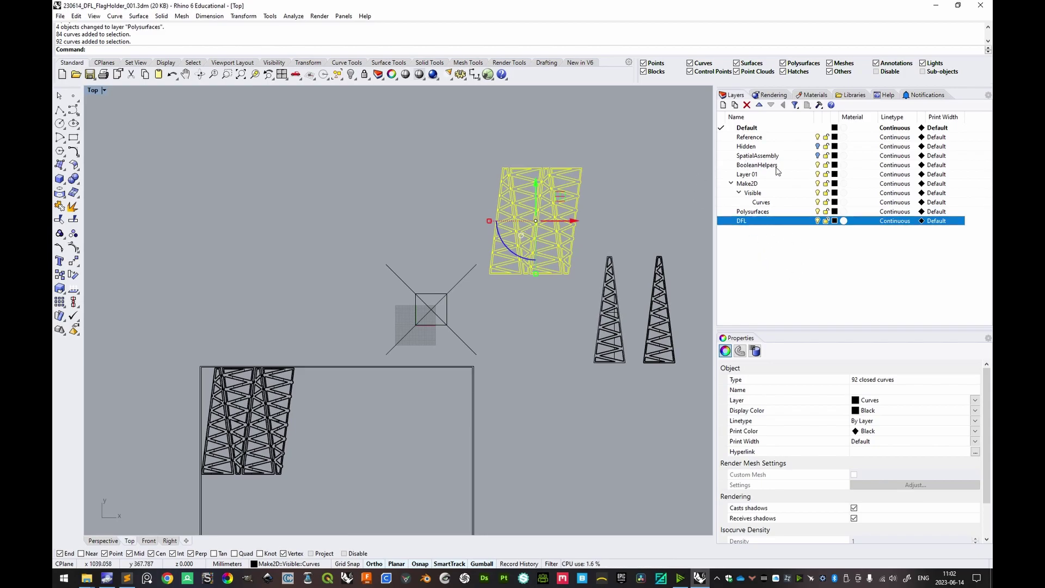
right_click(746, 222)
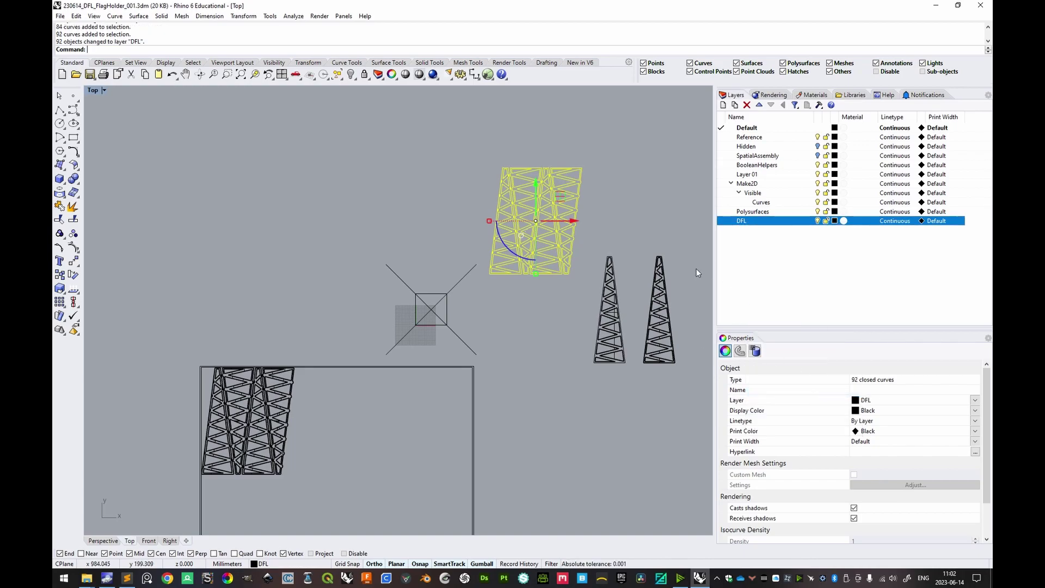
- Move the 2D panel curves from their lower-left corner onto the matching corner of the solid panels nested in the sheet
scroll(645, 249, down, 3)
scroll(580, 213, up, 3)
scroll(568, 239, up, 5)
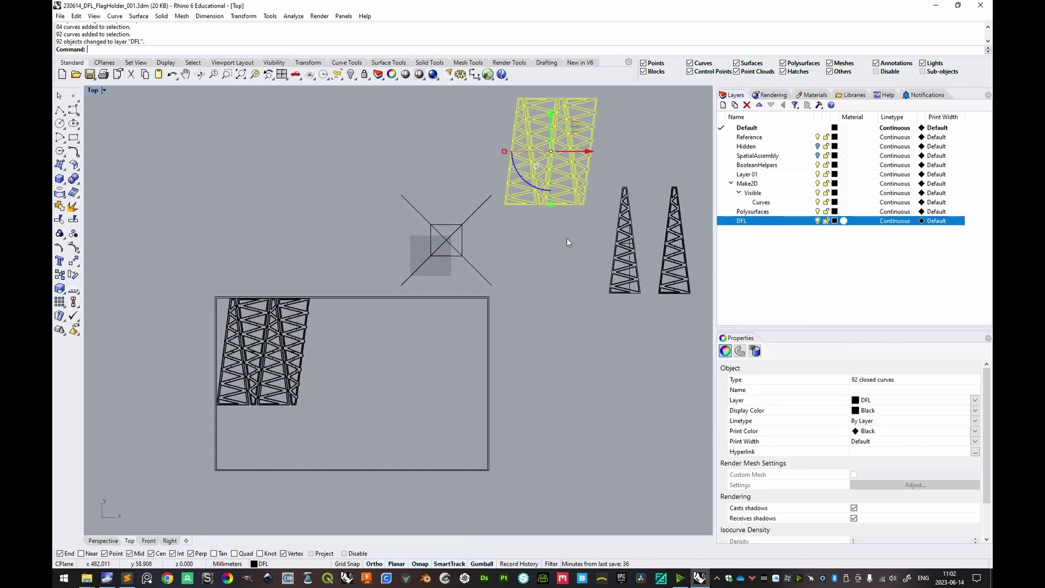
text(m)
key(Return)
scroll(482, 207, up, 6)
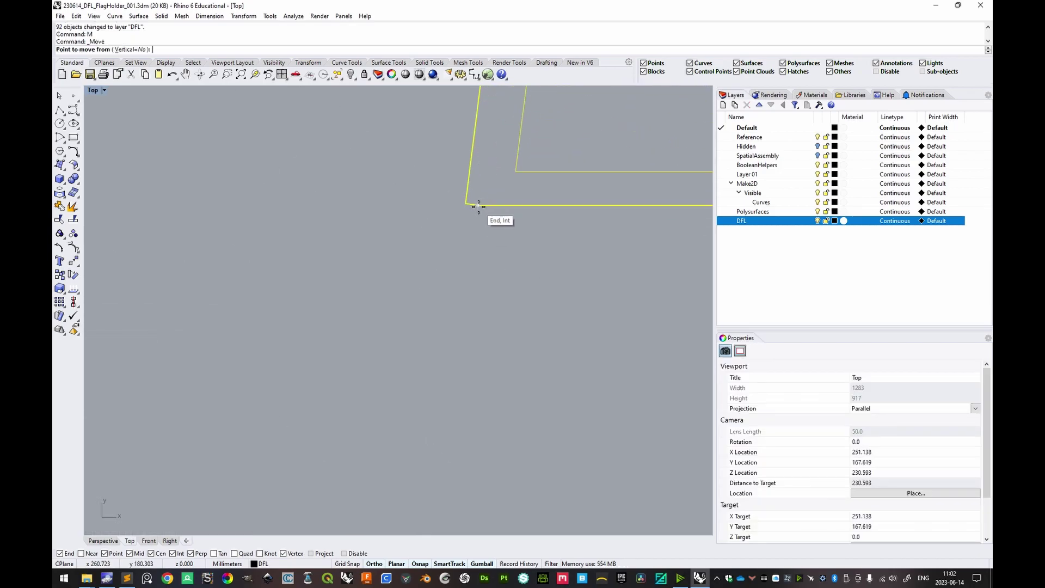
click(479, 205)
scroll(476, 229, down, 8)
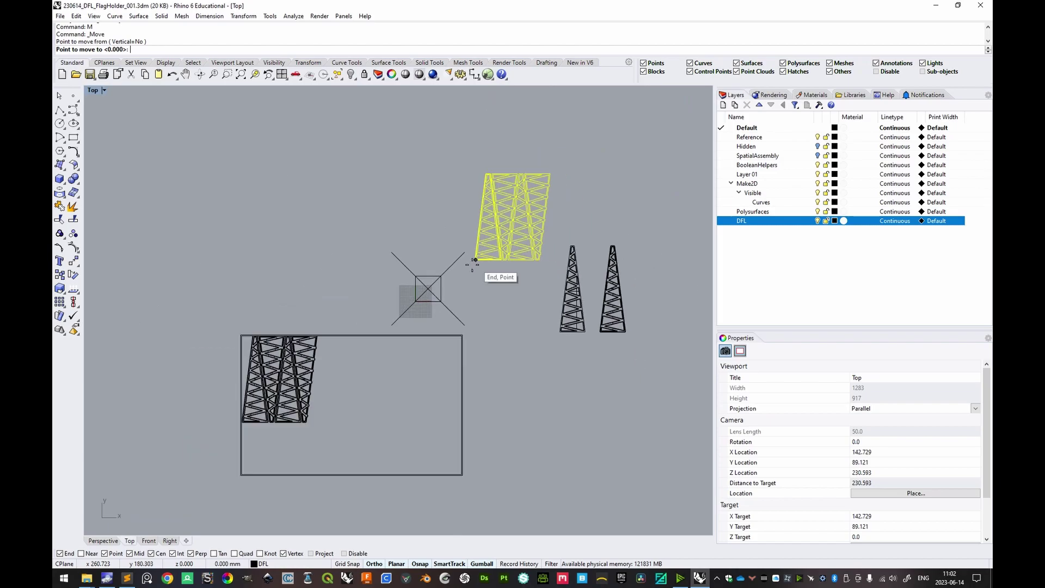
scroll(464, 229, up, 8)
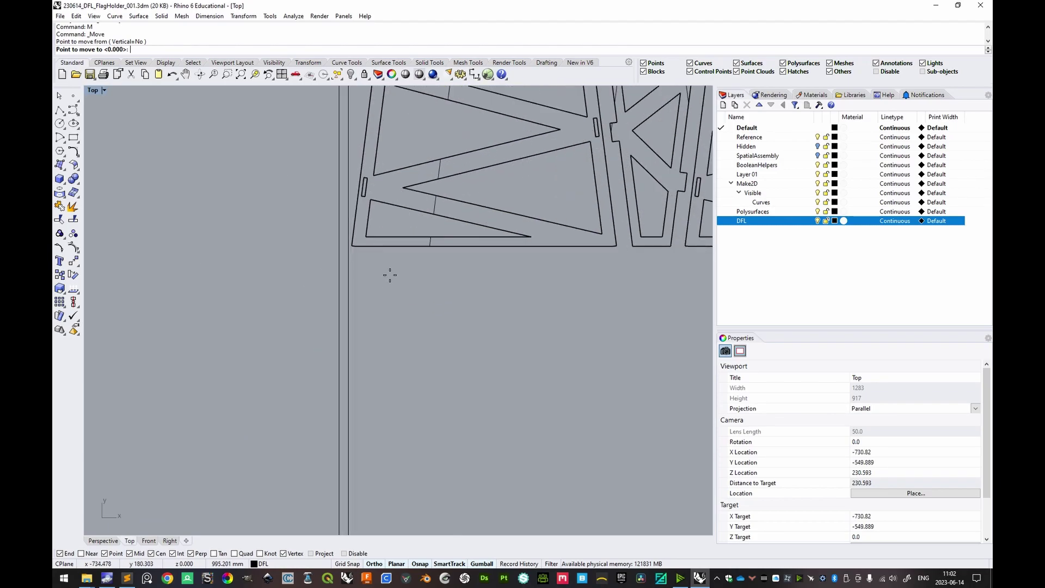
click(326, 230)
scroll(335, 233, down, 8)
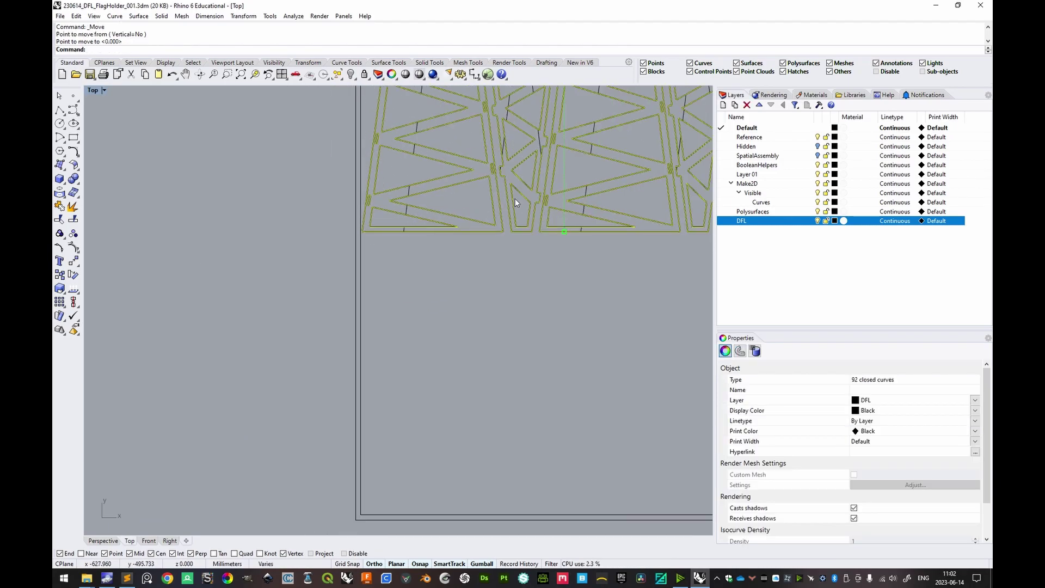
right_drag(576, 172, 549, 229)
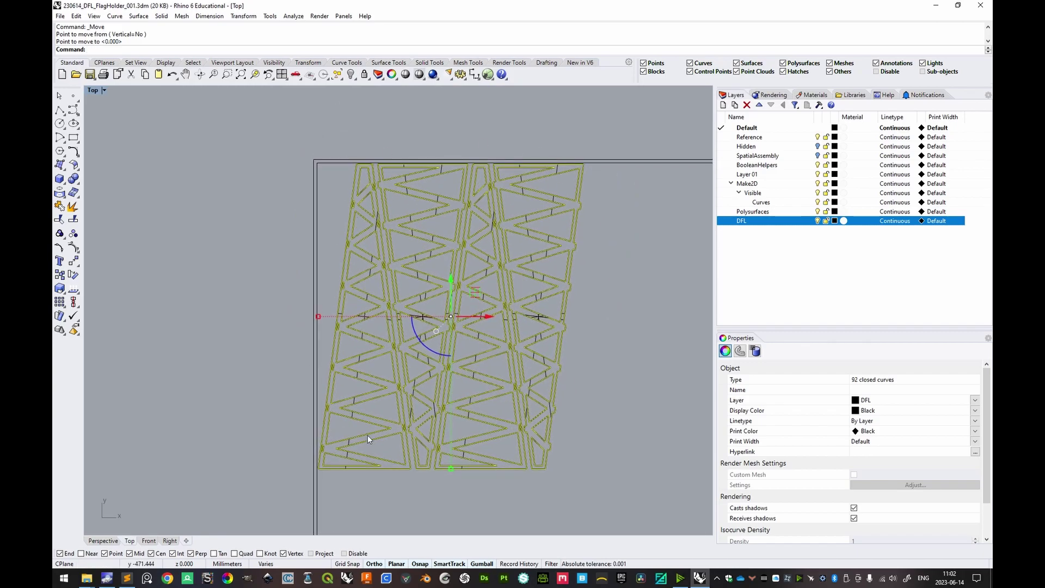
right_drag(687, 229, 664, 231)
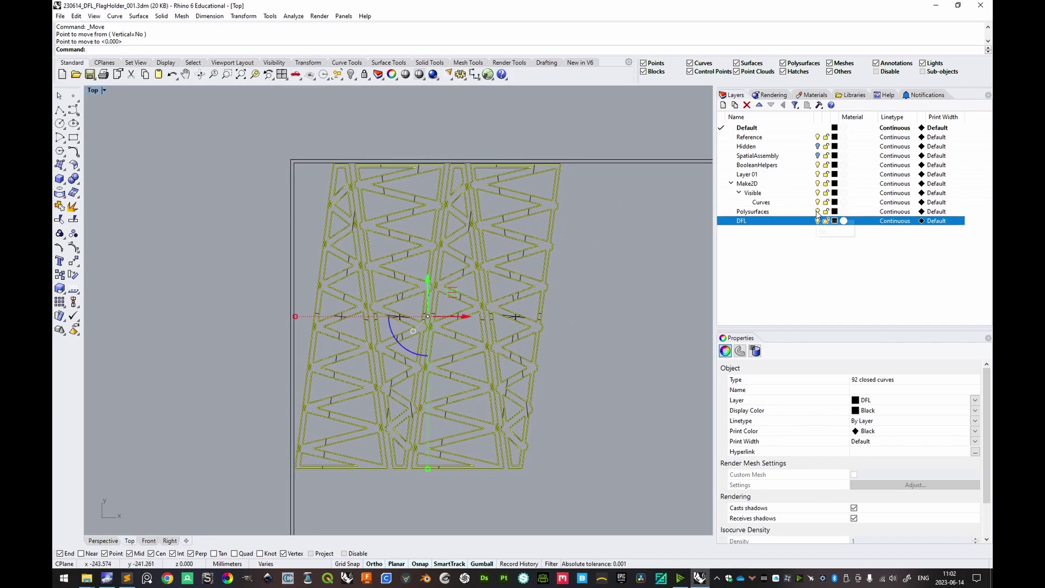
- Hide the Polysurfaces layer to isolate the 2D curves in the sheet
click(795, 212)
right_drag(561, 311, 567, 288)
right_drag(443, 353, 410, 378)
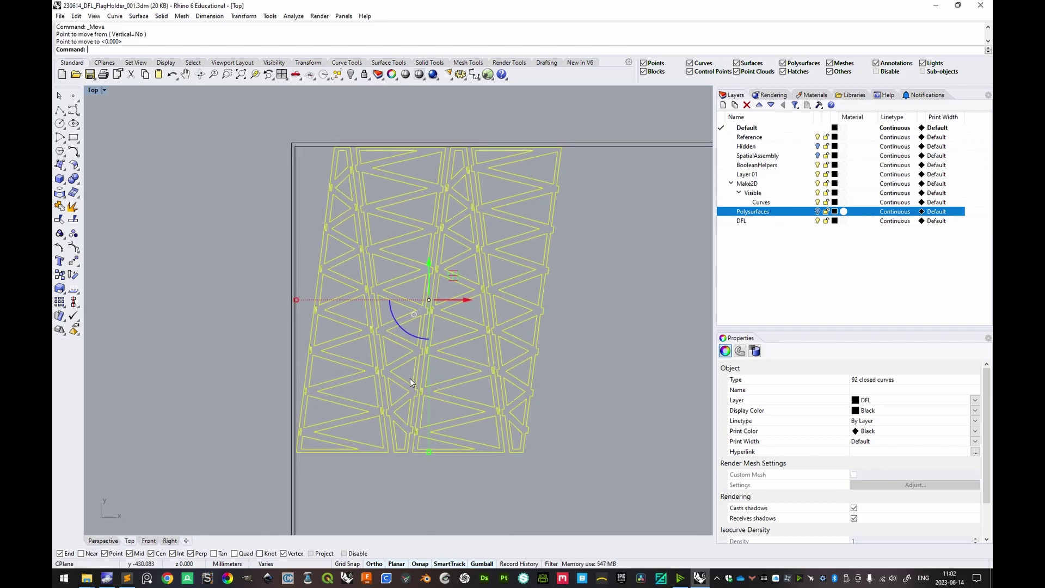
right_drag(503, 281, 494, 274)
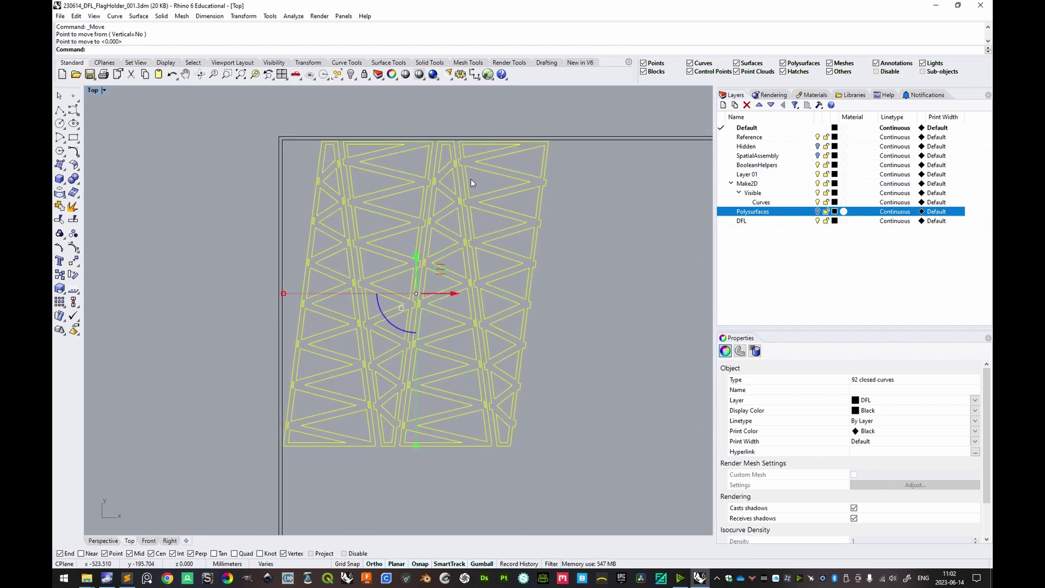
right_drag(442, 210, 454, 201)
mouse_move(513, 321)
right_down()
mouse_move(508, 299)
mouse_move(503, 321)
right_up()
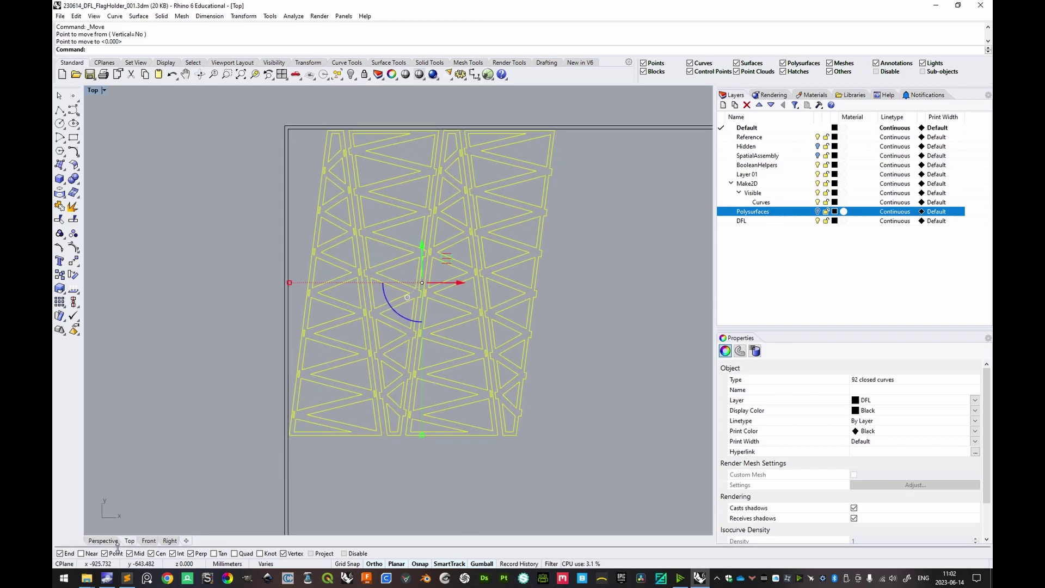
right_drag(570, 410, 556, 417)
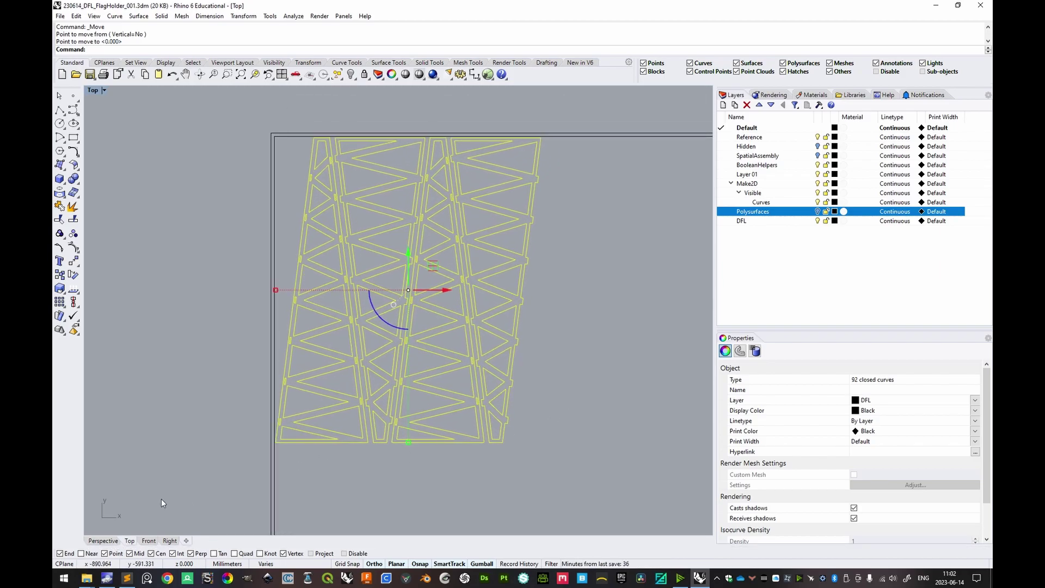
- In the Perspective view, create a bounding box around the selected panel curves to check their elevation, then undo it
click(104, 541)
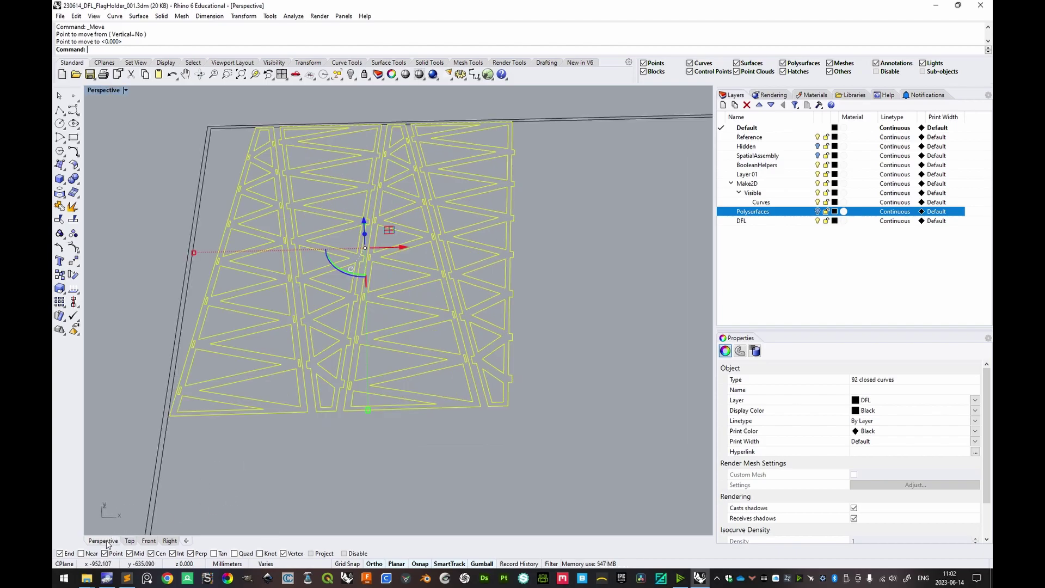
right_drag(314, 441, 407, 384)
scroll(332, 377, up, 5)
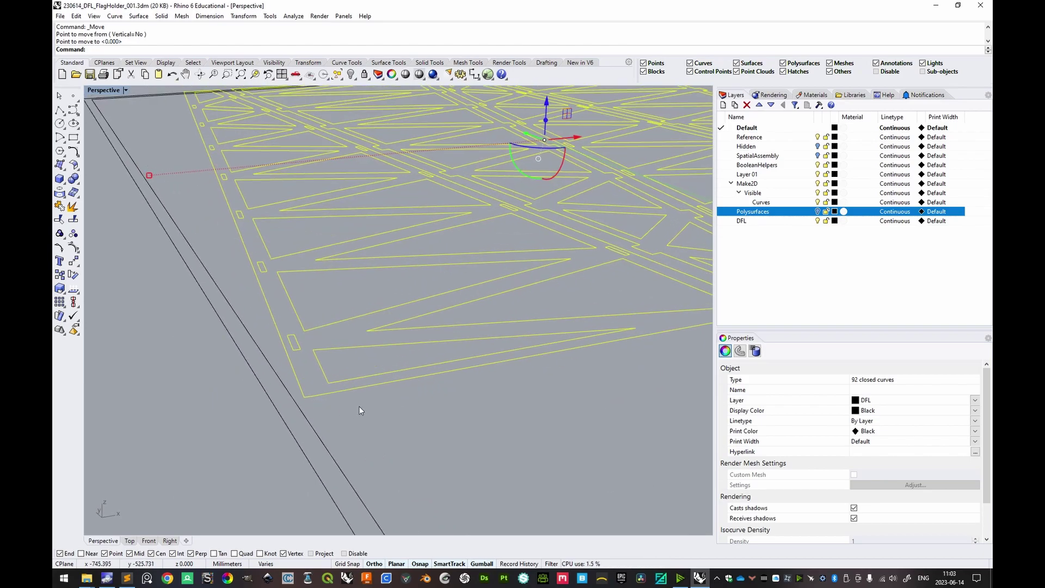
shift+right_drag(420, 418, 391, 407)
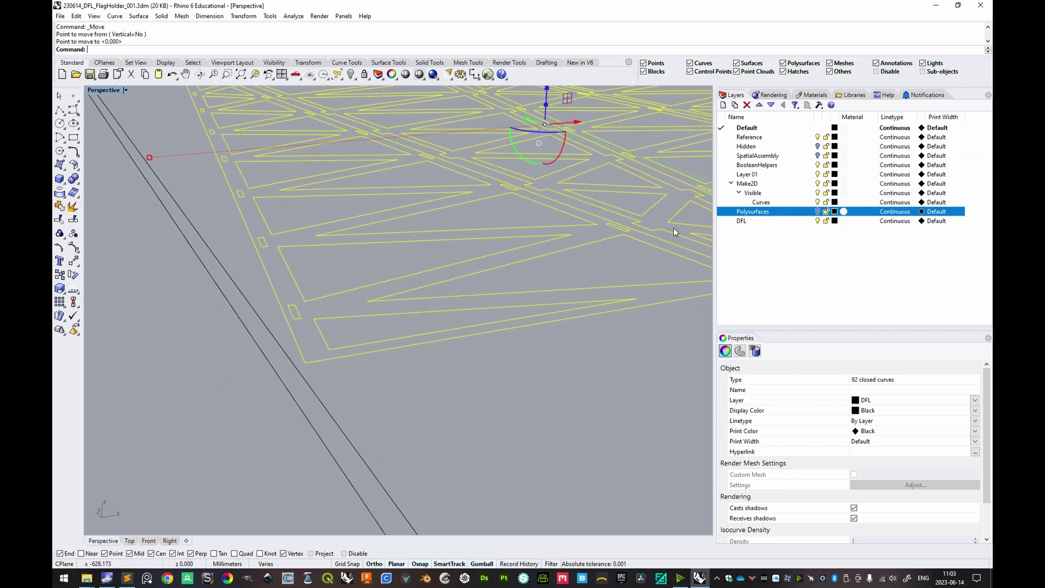
shift+right_drag(354, 372, 350, 341)
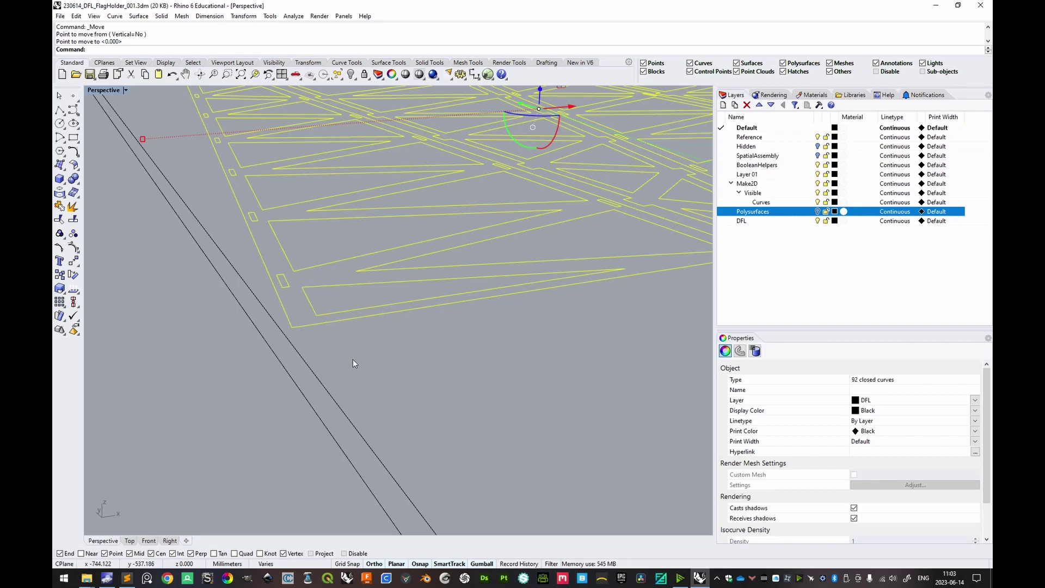
text(b)
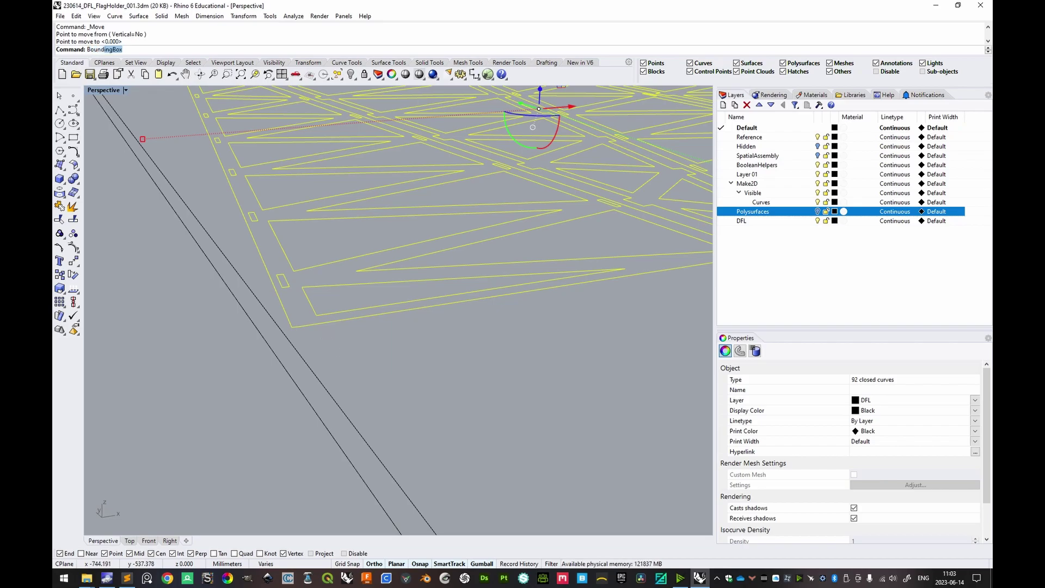
key(Return)
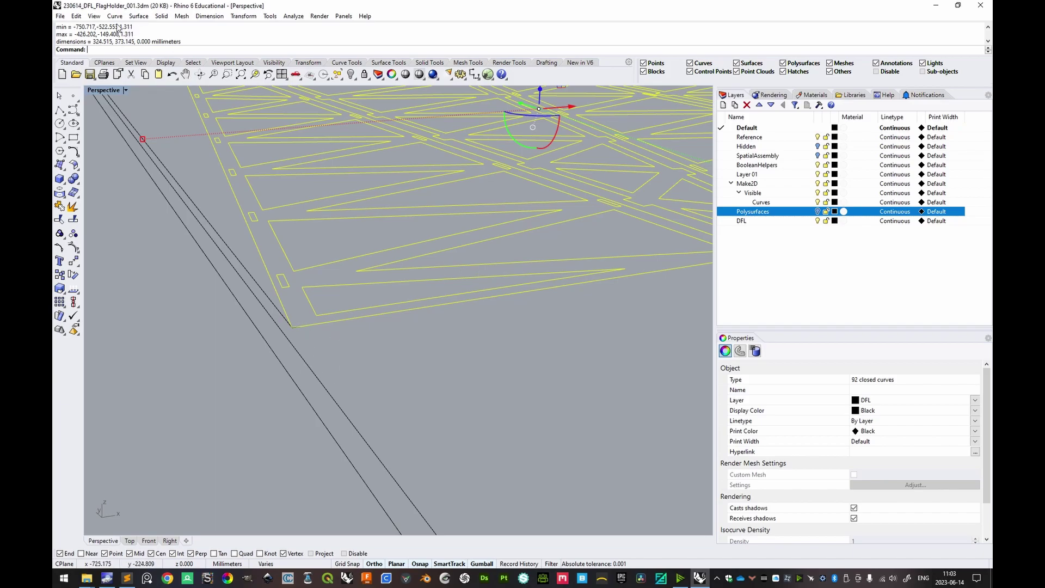
key(ctrl+z)
- Move the panel curves vertically down onto the plane of the sheet outline, then deselect them in the Top view
right_drag(423, 312, 357, 352)
text(M)
key(Return)
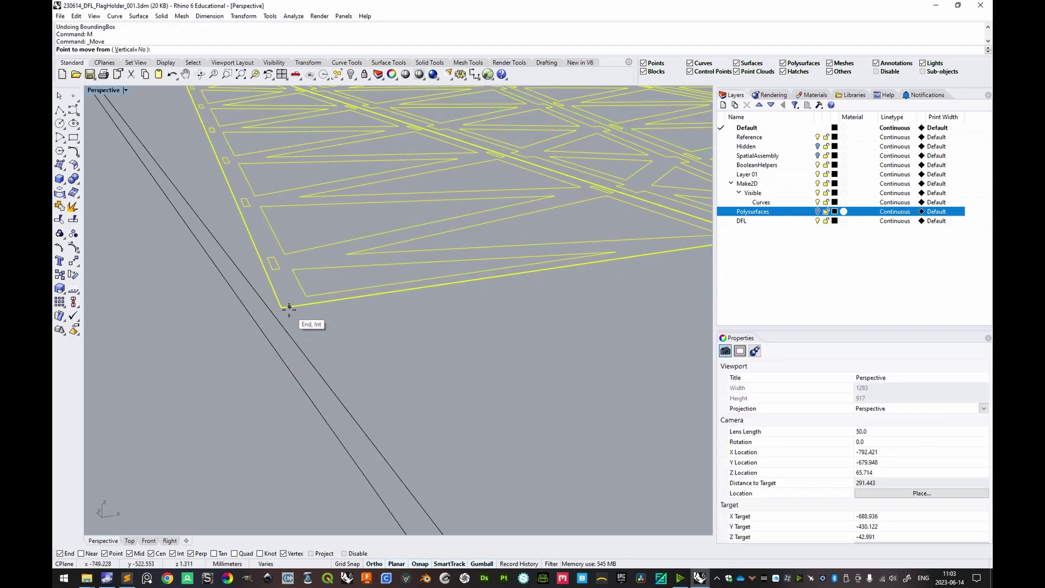
text(v)
key(Return)
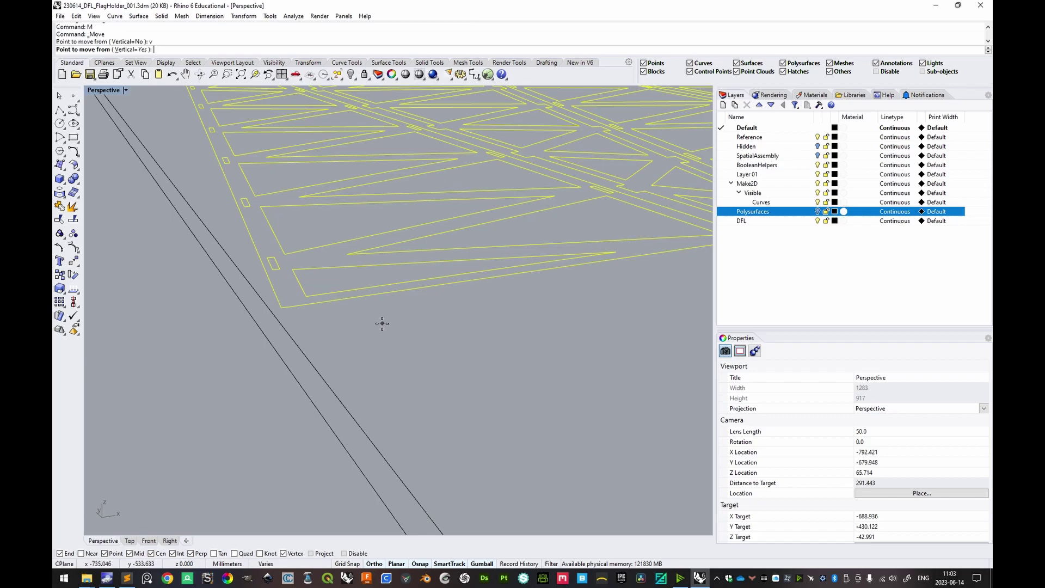
click(289, 306)
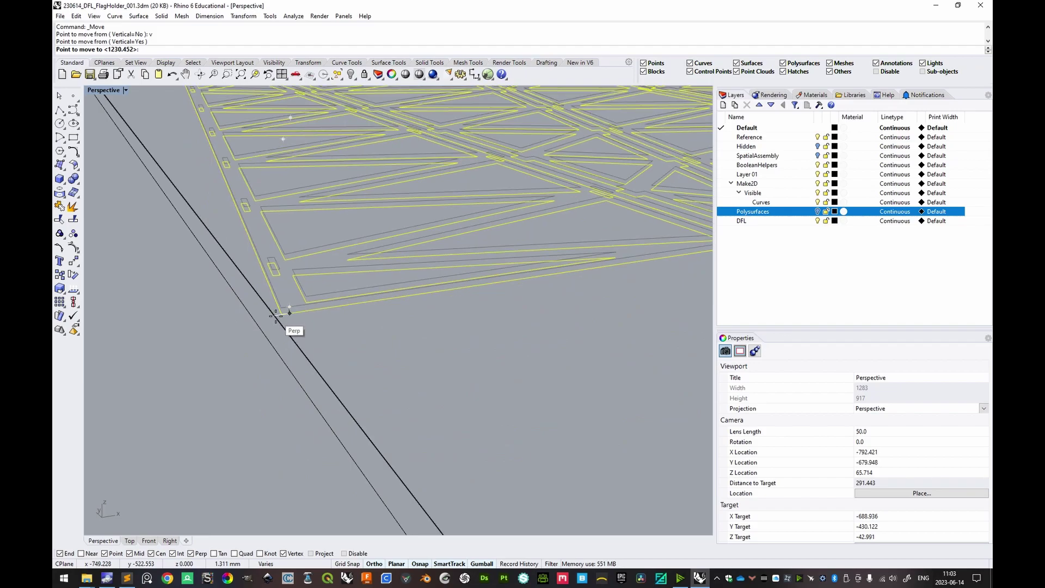
click(276, 316)
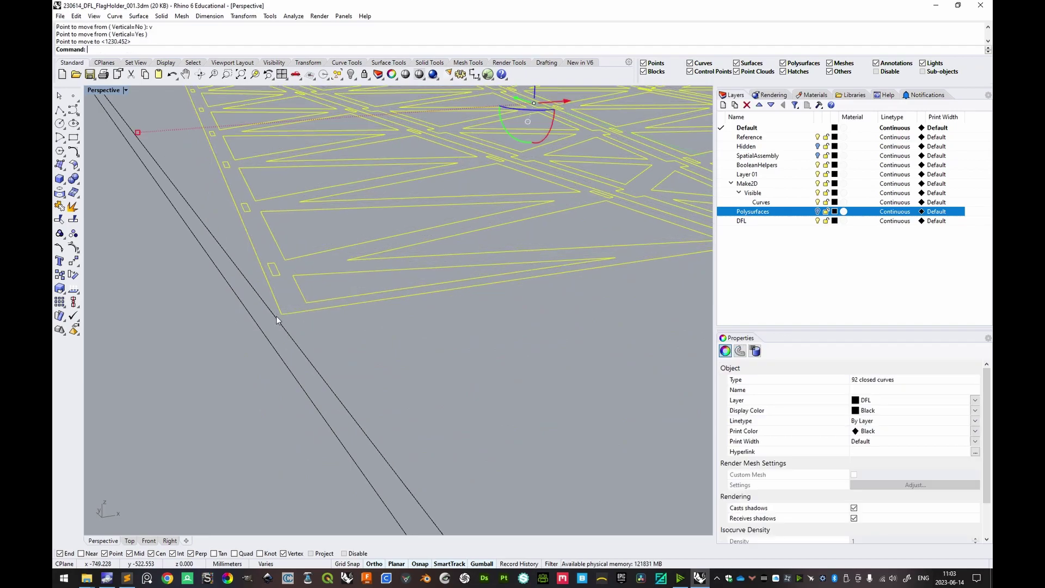
scroll(450, 328, down, 10)
right_drag(422, 350, 417, 384)
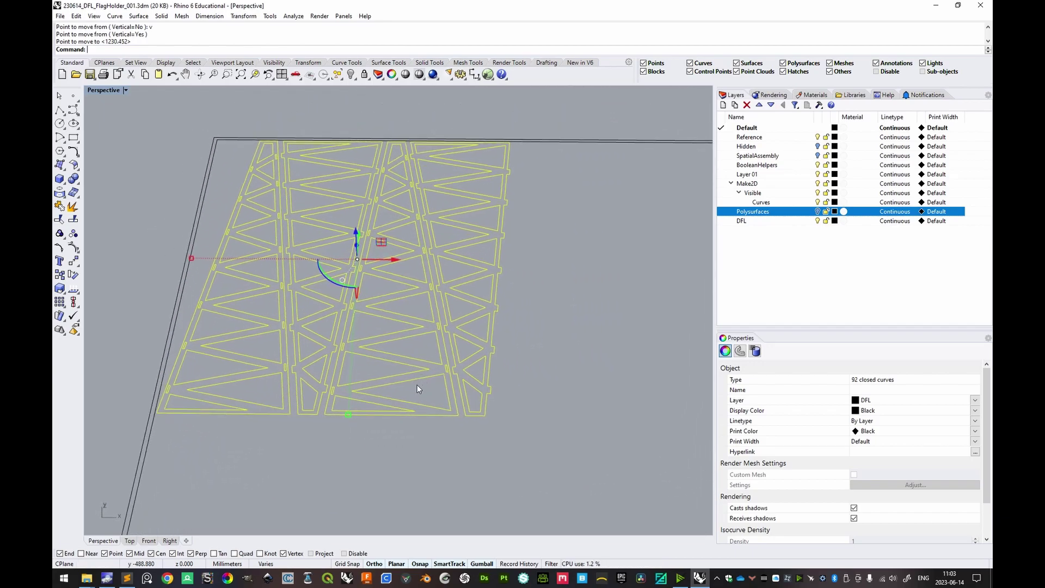
click(129, 542)
right_drag(500, 344, 452, 365)
click(534, 344)
right_drag(511, 298, 452, 263)
scroll(482, 267, down, 2)
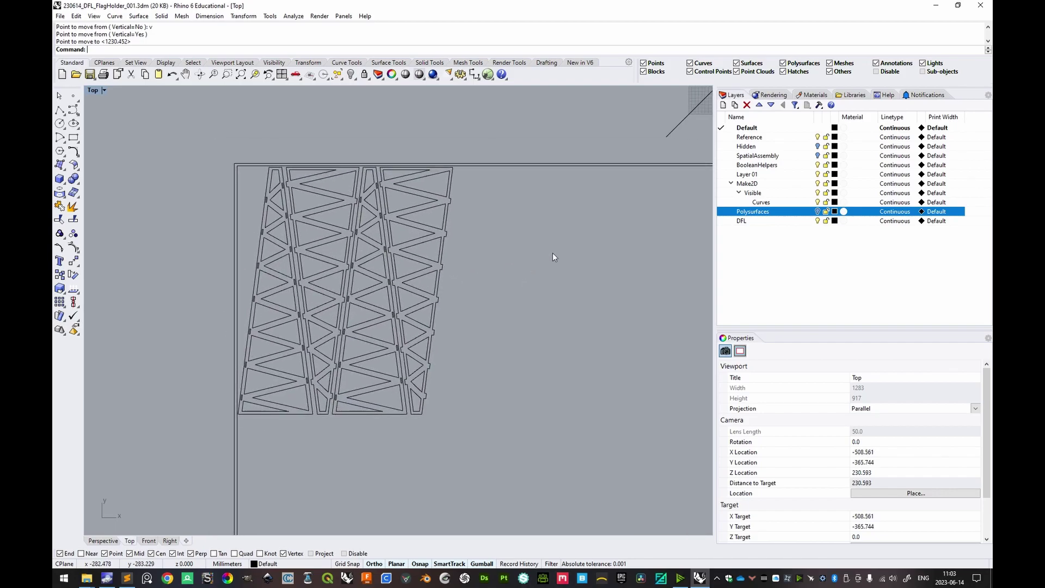
- Create a sublayer named Red_CutLast under the DFL layer
click(750, 222)
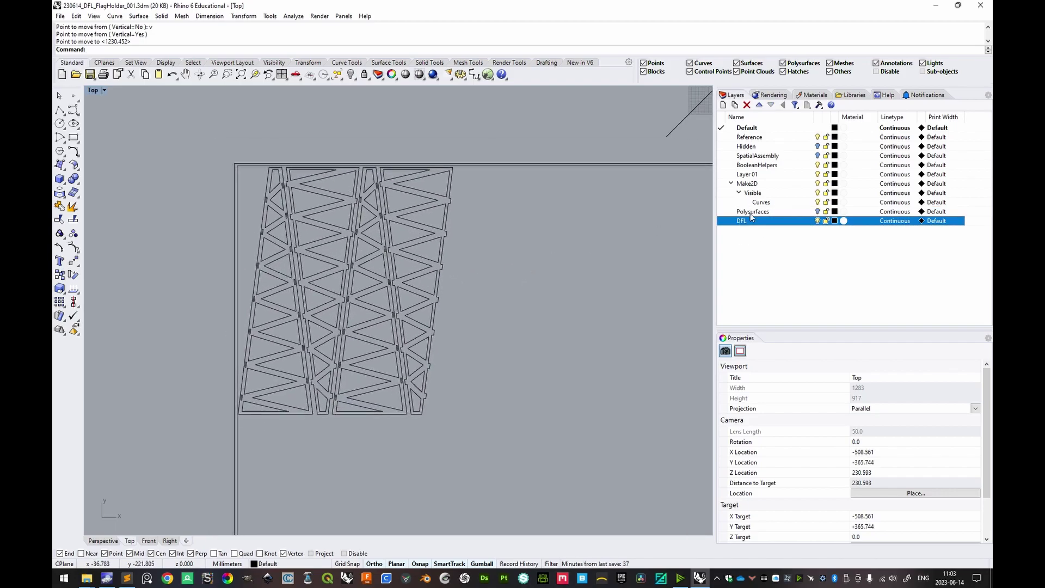
click(734, 106)
text(RED)
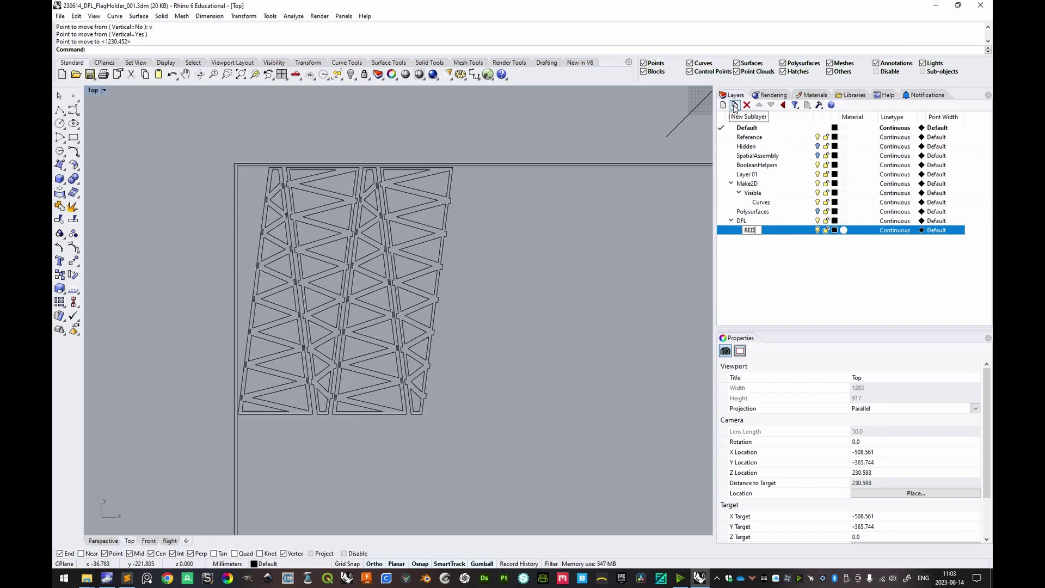
text(ed_CutLast)
key(Return)
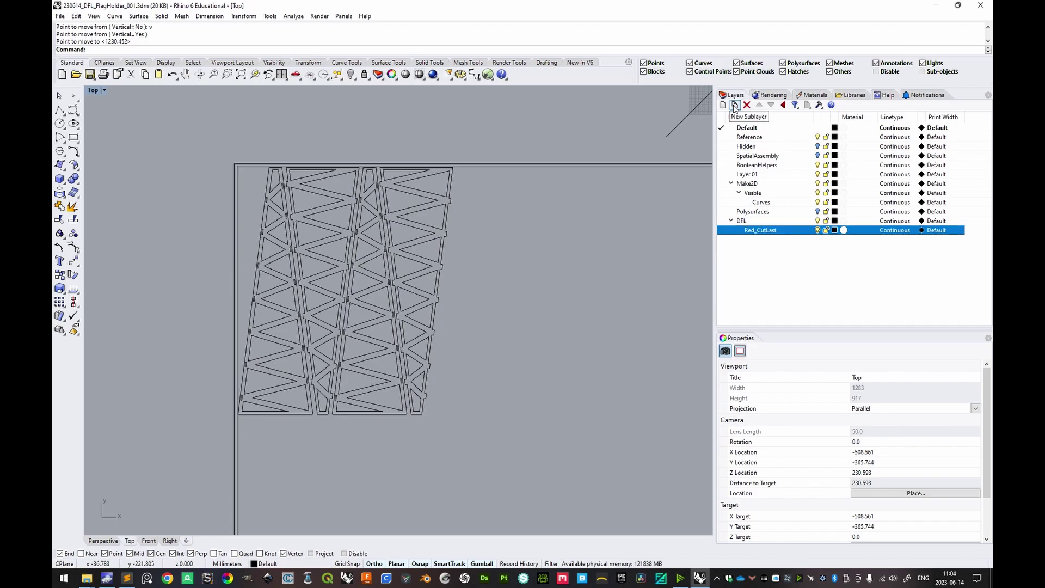
- Add a second sublayer named Green_CutFirst under the DFL layer
click(723, 105)
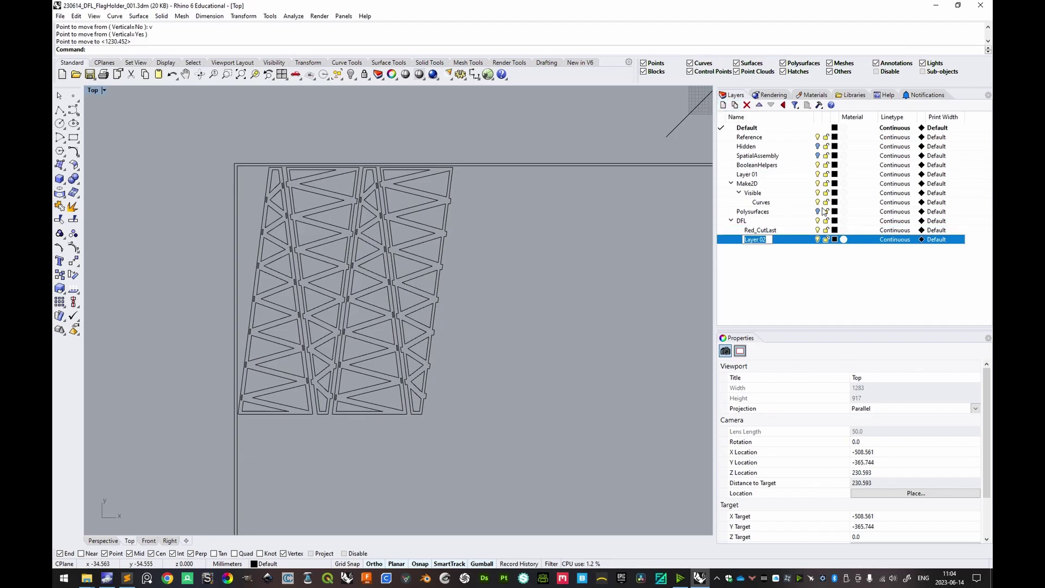
text(Green_Cust)
key(BackSpace)
key(BackSpace)
text(st)
key(Return)
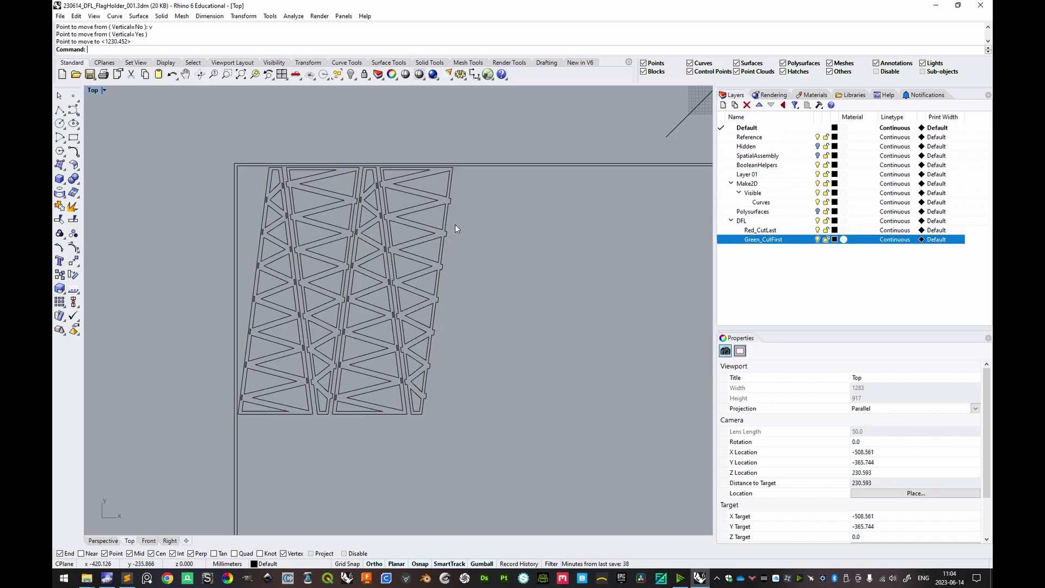
- Select an outer panel outline and an inner triangular opening in turn to tell the last-cut curves from the first-cut ones
scroll(456, 224, up, 4)
right_drag(466, 224, 499, 212)
scroll(502, 201, down, 2)
scroll(502, 202, up, 2)
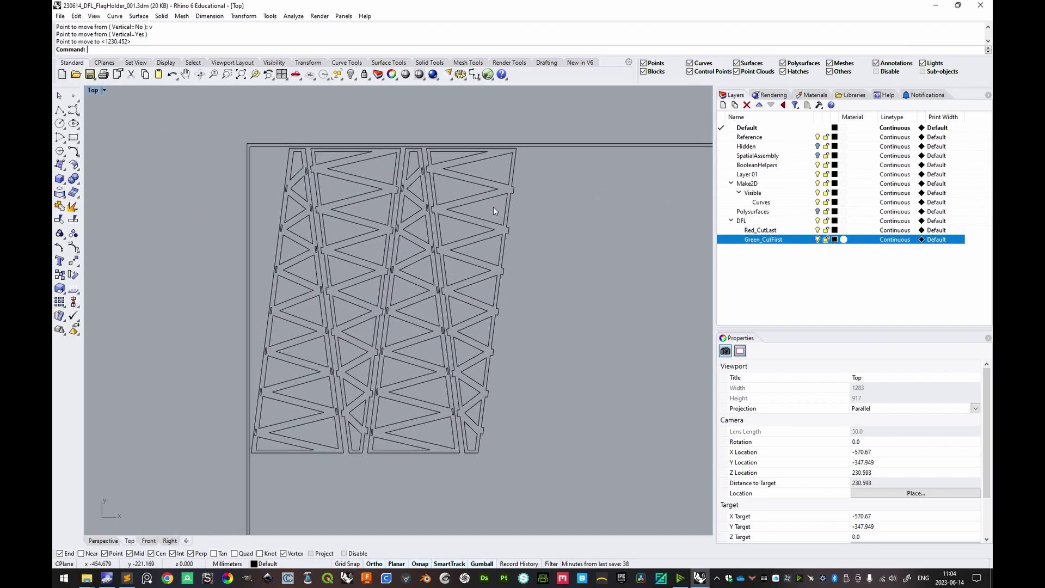
click(492, 211)
scroll(492, 210, up, 1)
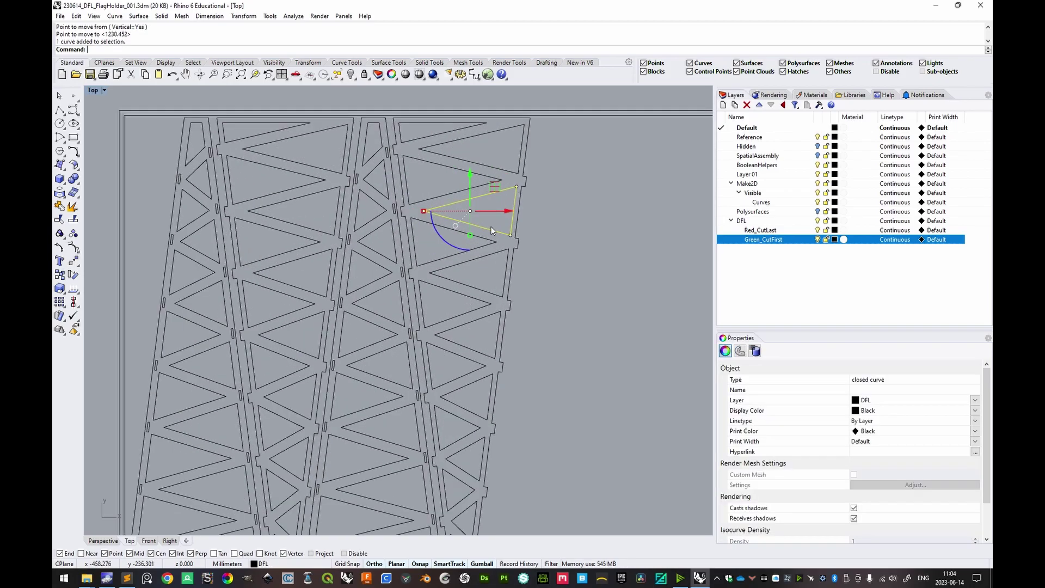
click(522, 201)
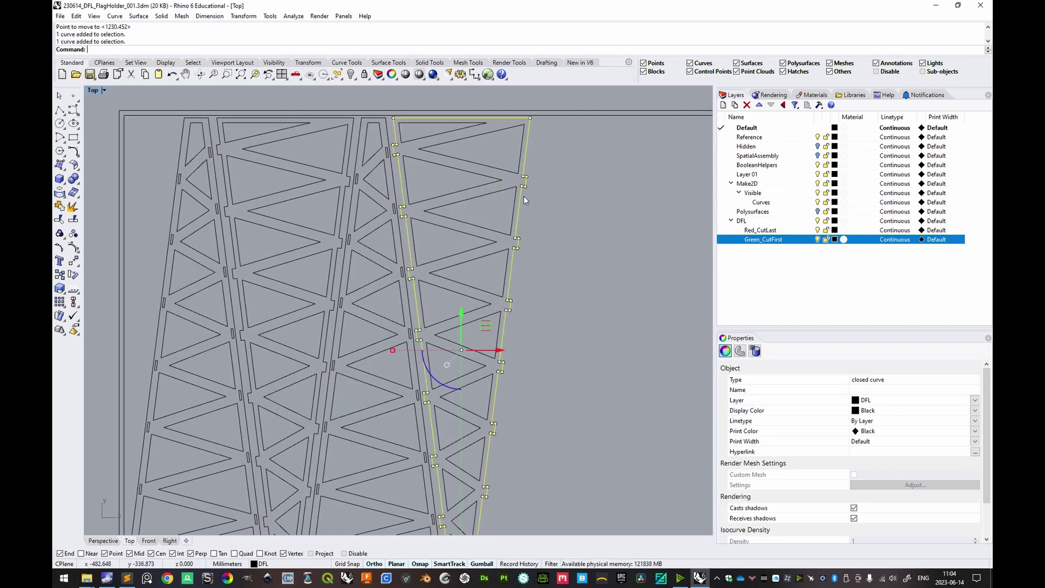
click(526, 214)
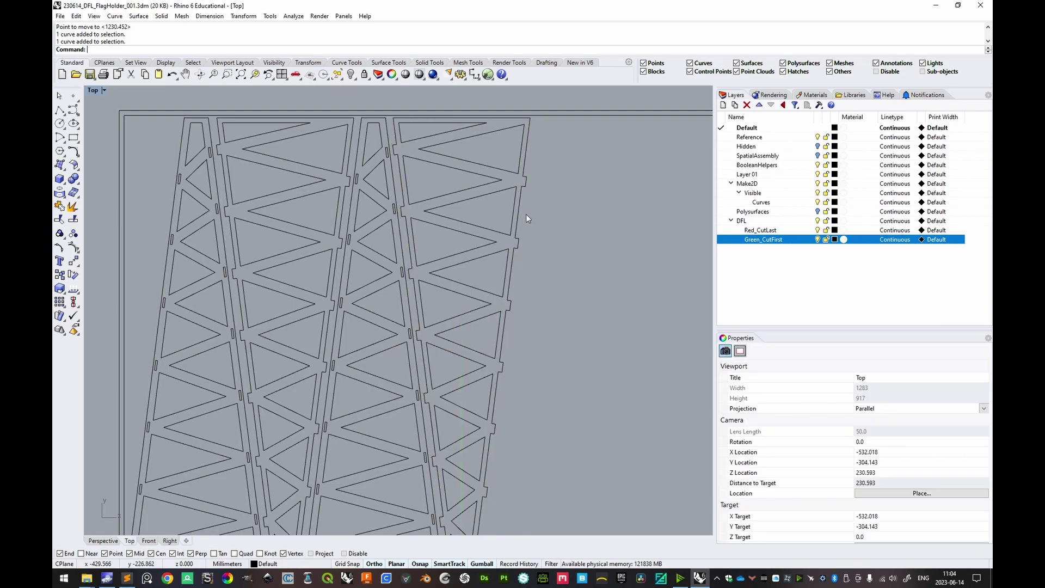
click(520, 201)
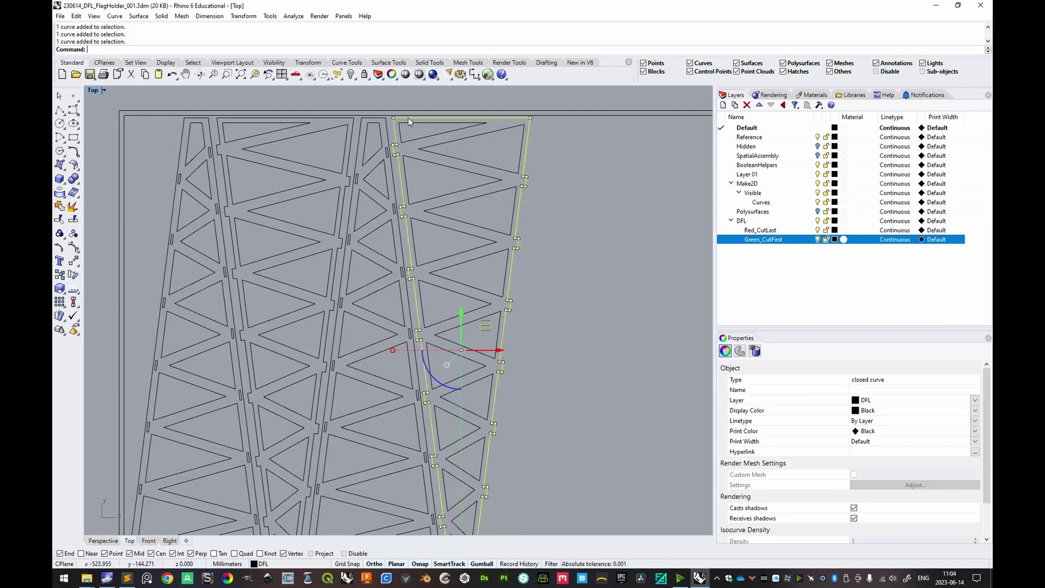
click(515, 207)
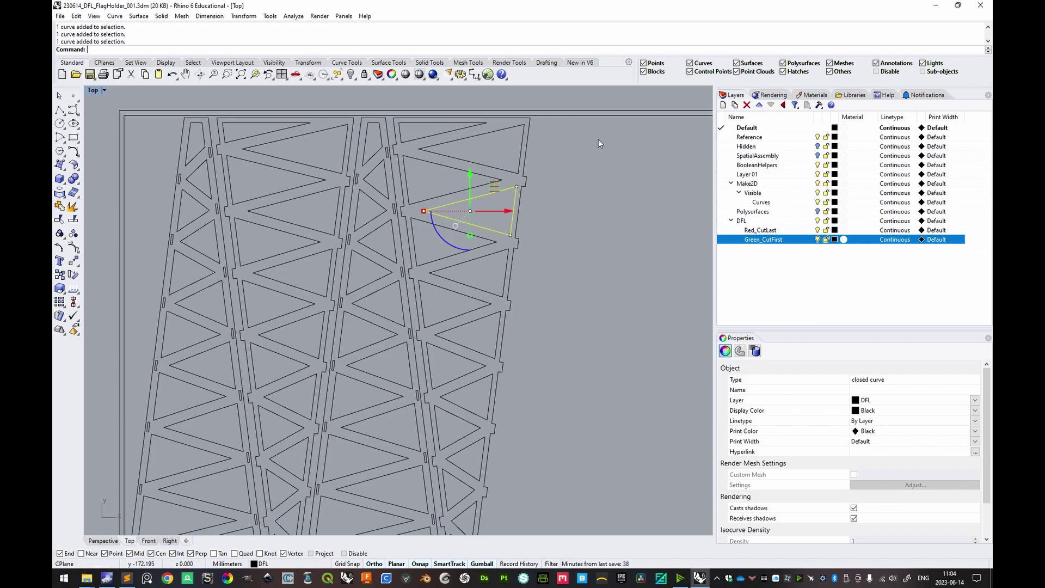
- Select the outer outline of the rightmost panel to check it as a single closed curve, then deselect it
click(521, 195)
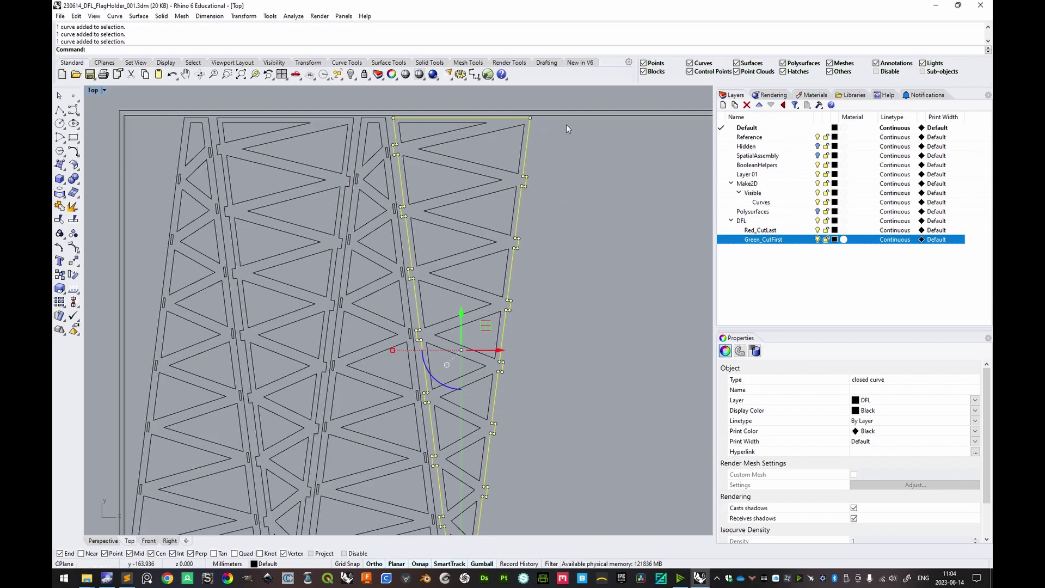
click(556, 221)
scroll(556, 221, down, 5)
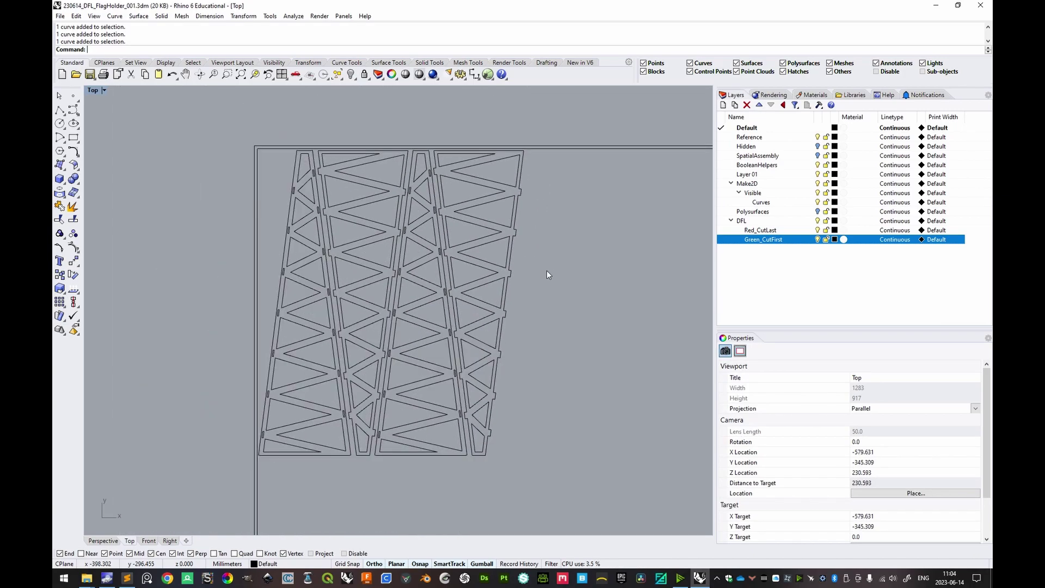
- Set the layer color of Red_CutLast to Red and that of Green_CutFirst to Green
click(836, 231)
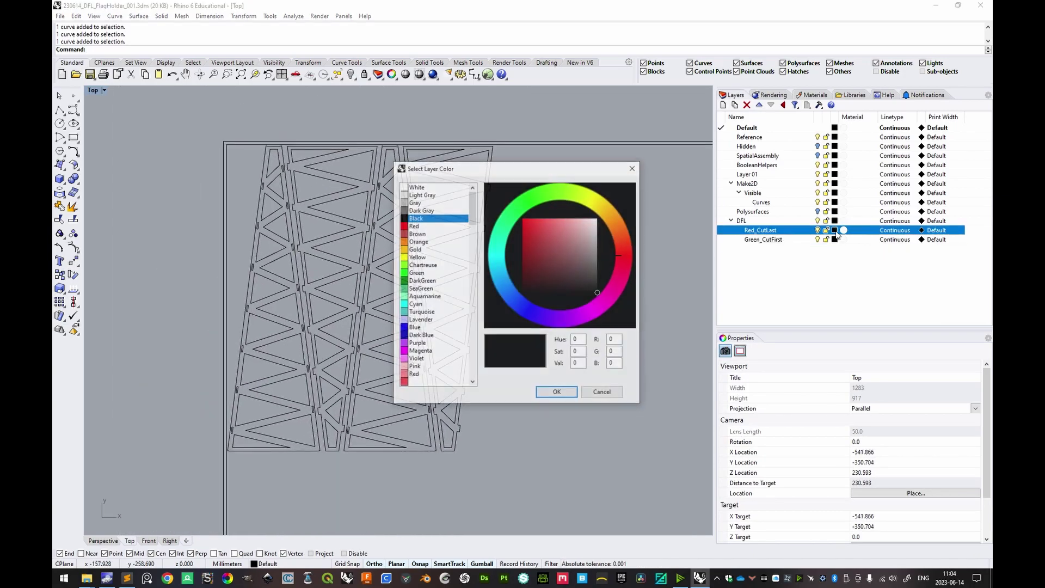
click(435, 226)
click(557, 393)
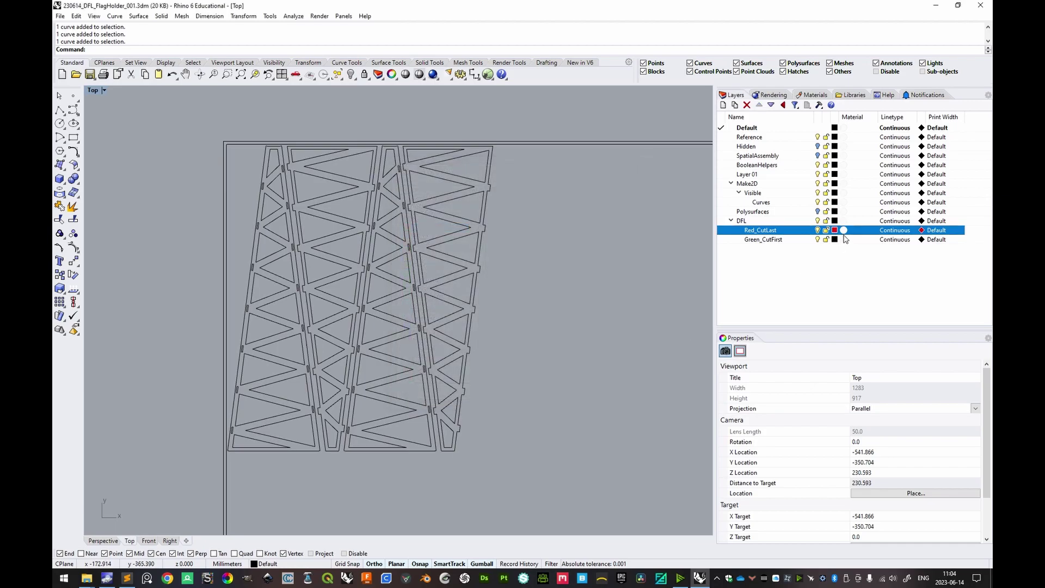
click(835, 239)
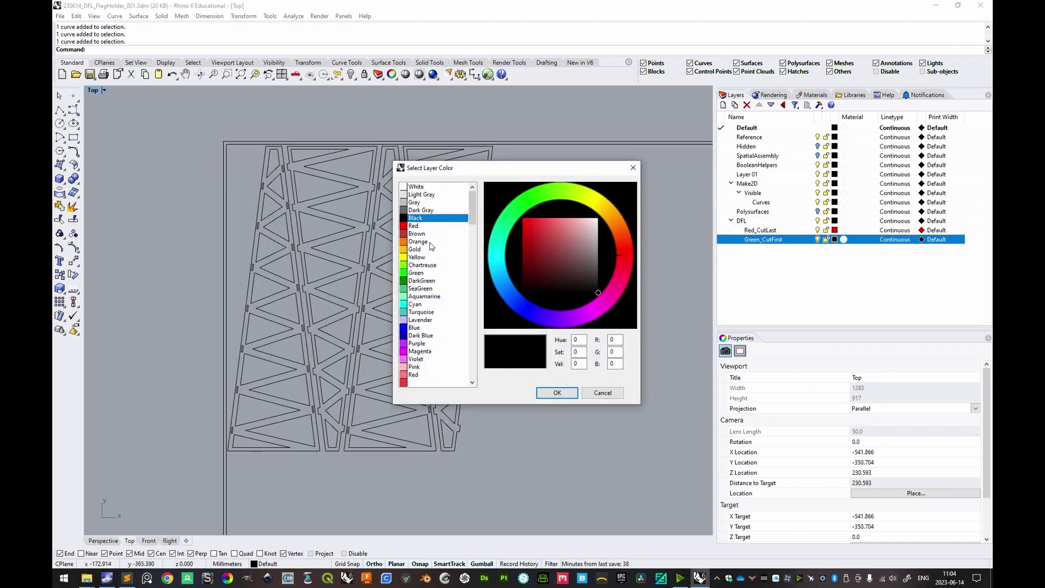
click(421, 273)
click(558, 392)
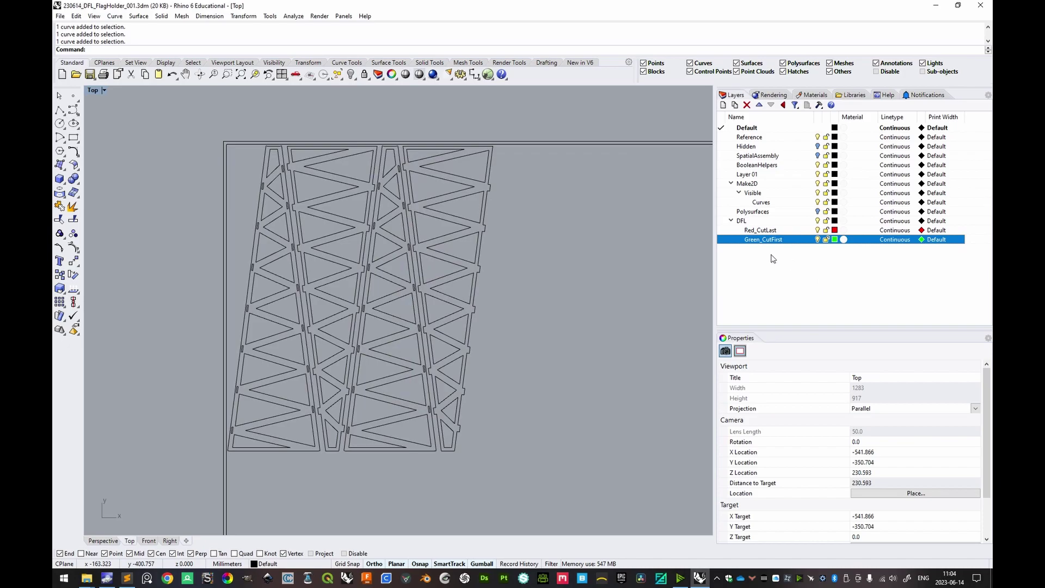
- Set the display color of all curves in the four nested panels to By Layer, then deselect them
drag(205, 135, 540, 478)
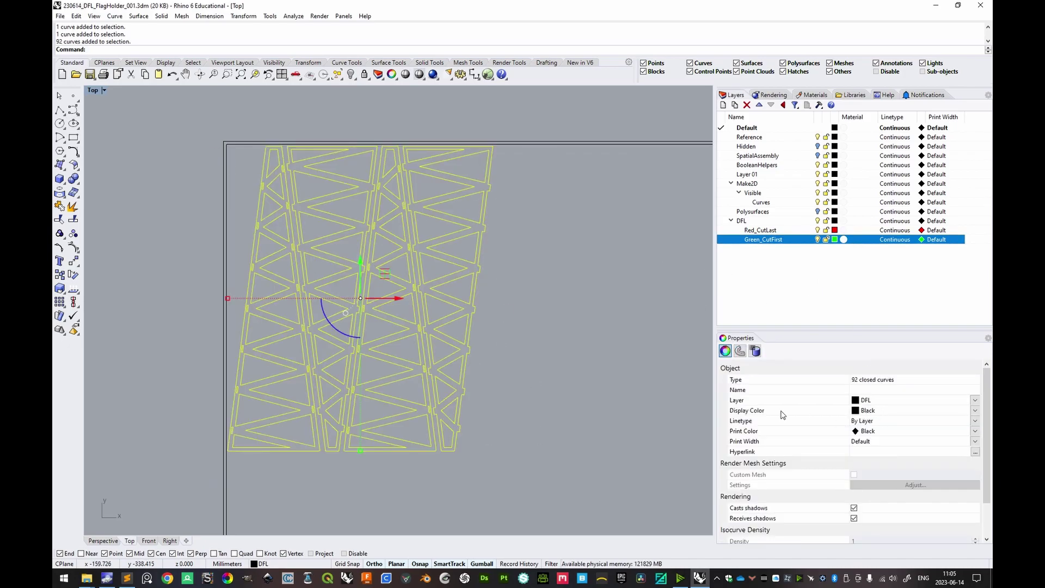
click(880, 413)
click(873, 421)
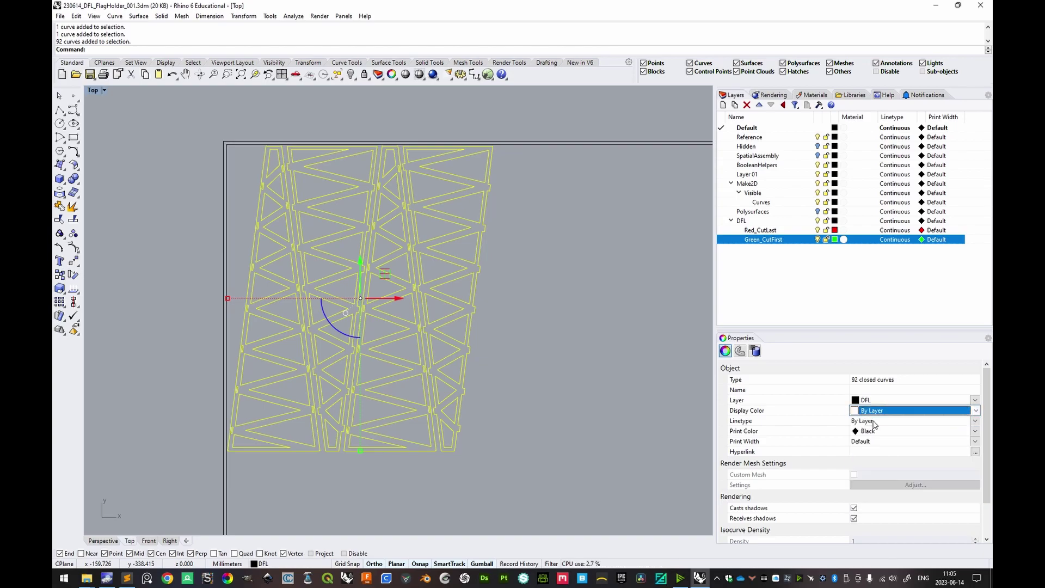
key(Escape)
- Select all curves of the four panels and change their layer to Green_CutFirst
drag(189, 119, 580, 451)
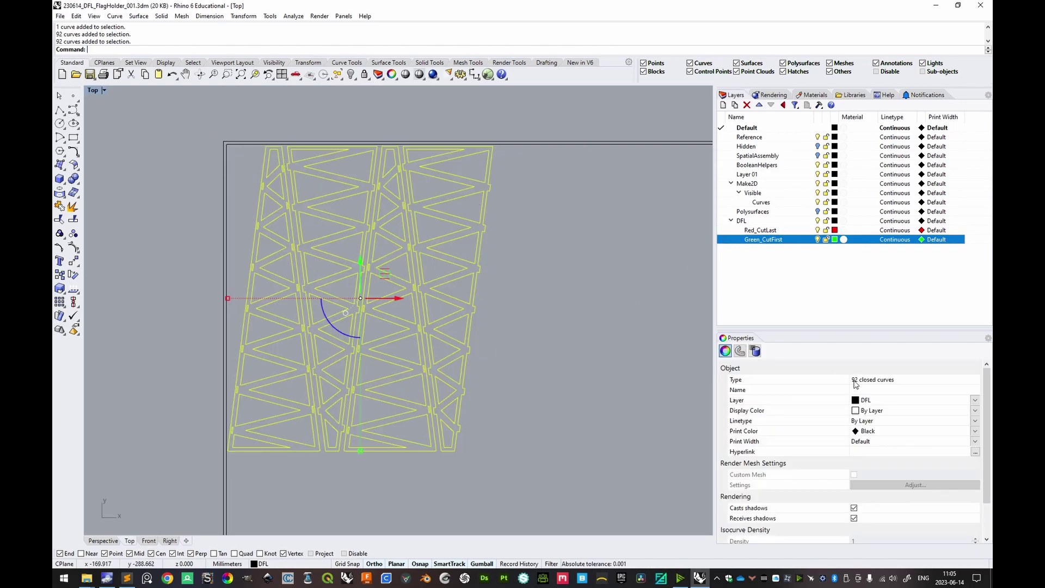
scroll(506, 240, up, 3)
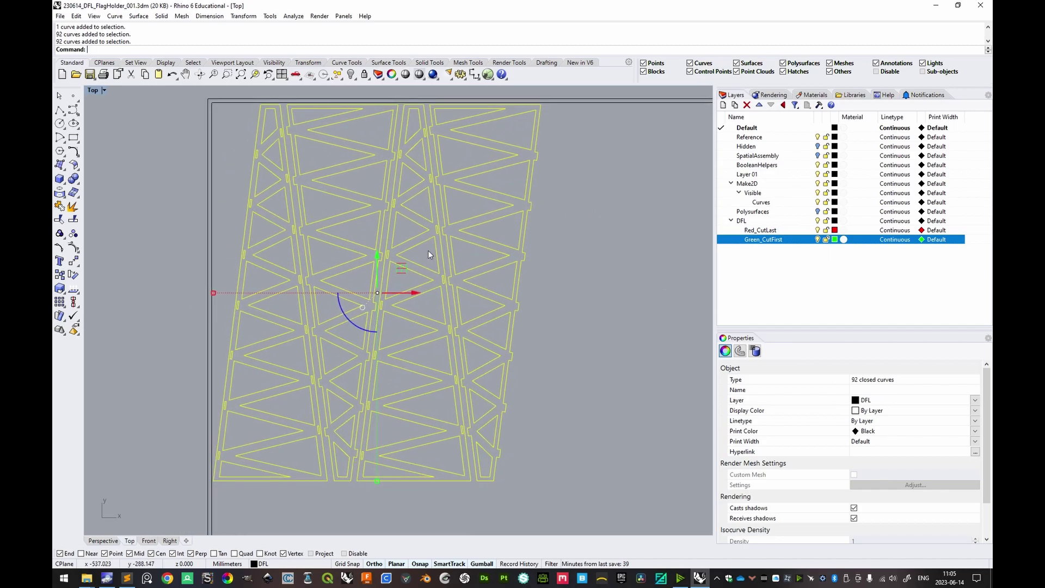
key(Escape)
drag(178, 92, 596, 483)
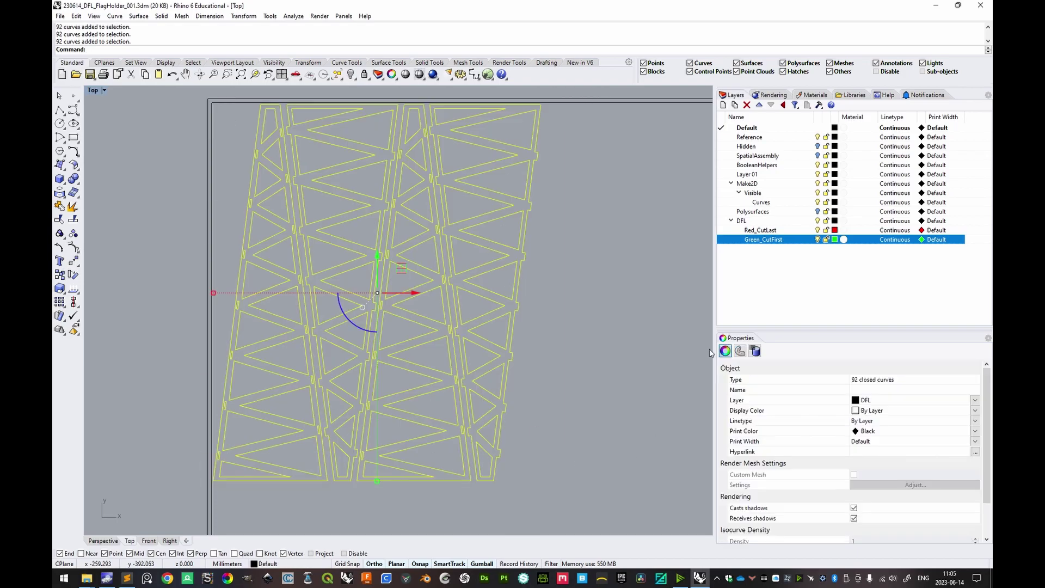
right_click(765, 243)
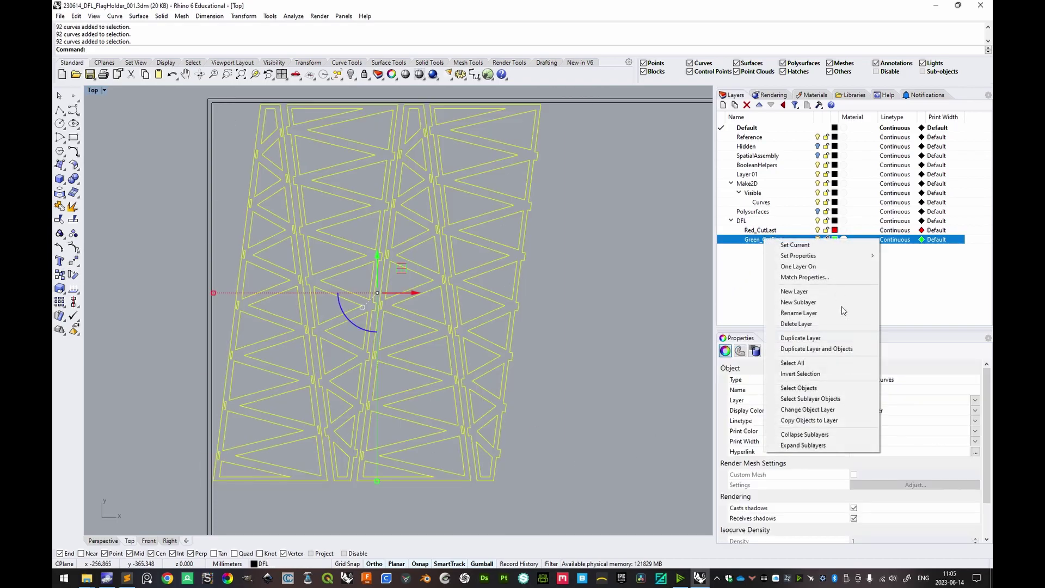
click(819, 414)
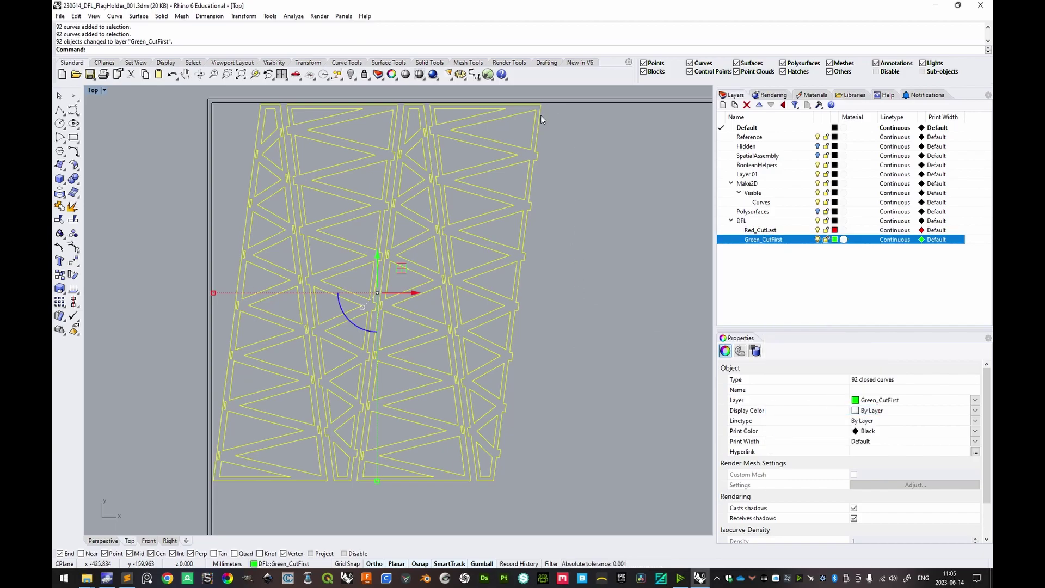
- Change the layer of all the selected panel curves to Red_CutLast
right_drag(590, 204, 581, 206)
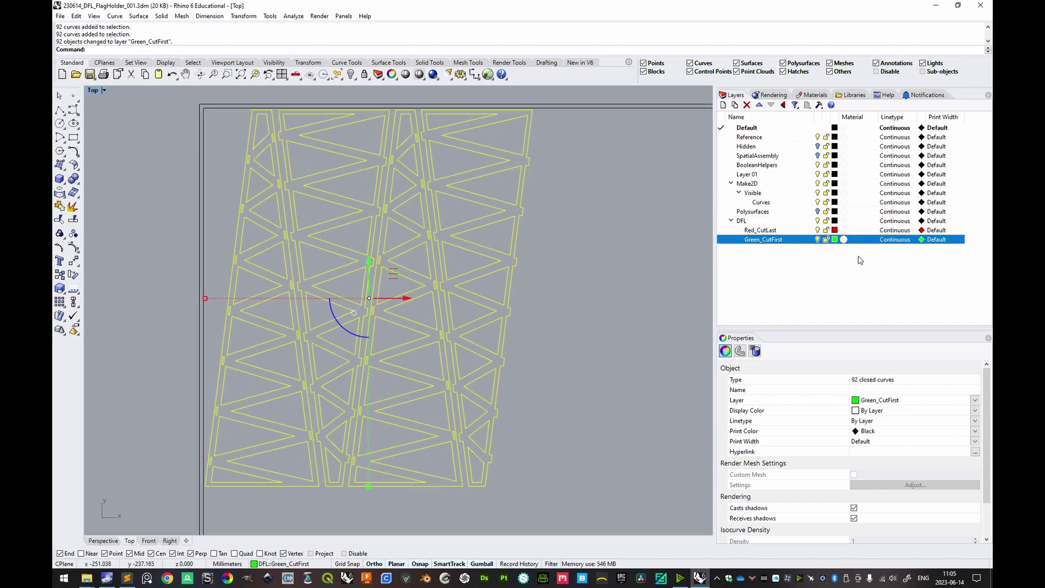
click(767, 231)
right_click(767, 231)
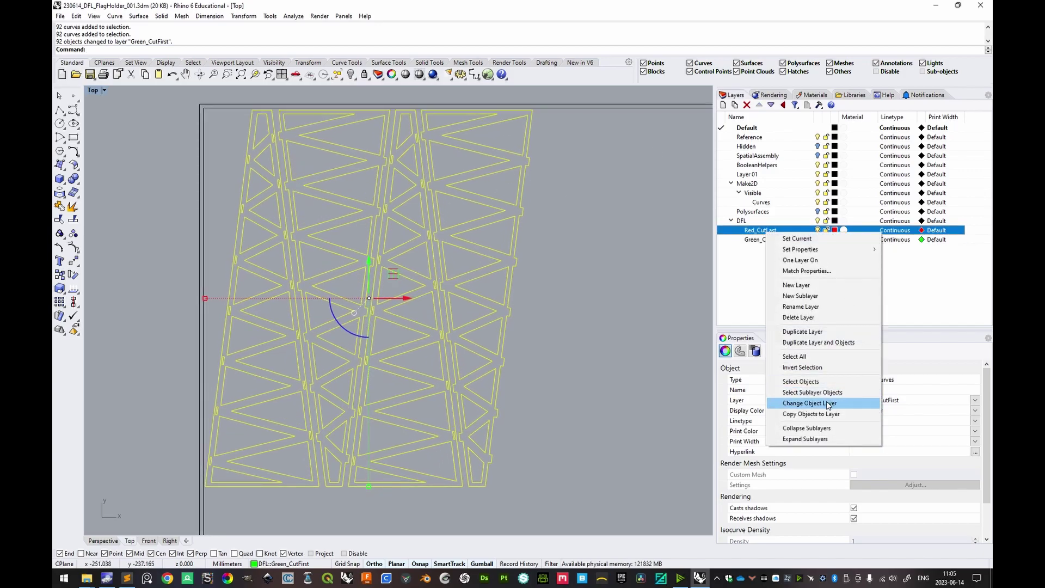
click(801, 403)
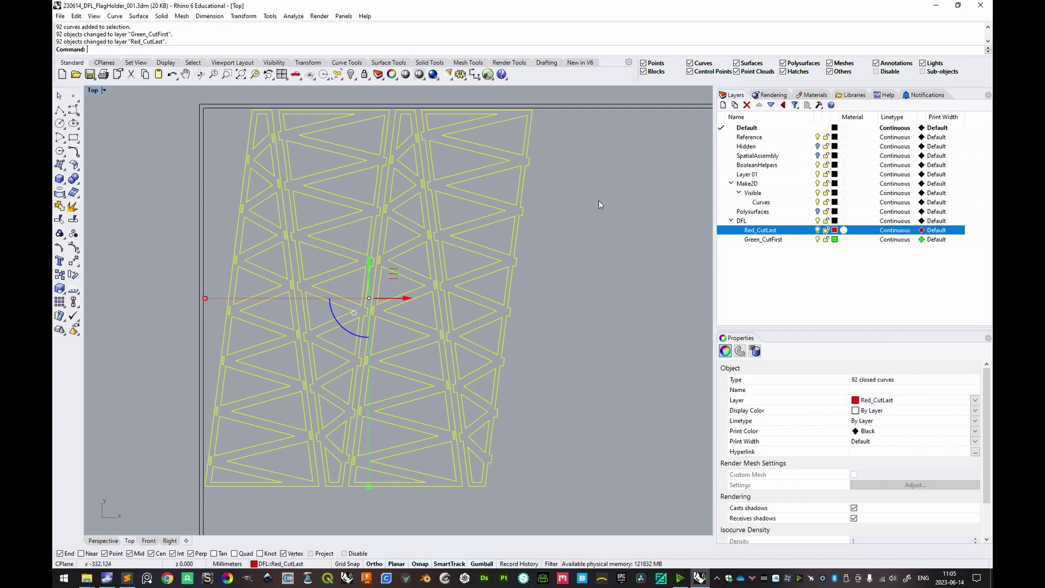
- Remove the four outer panel outlines from the selection and change the remaining inner curves to the Green_CutFirst layer
ctrl+click(531, 114)
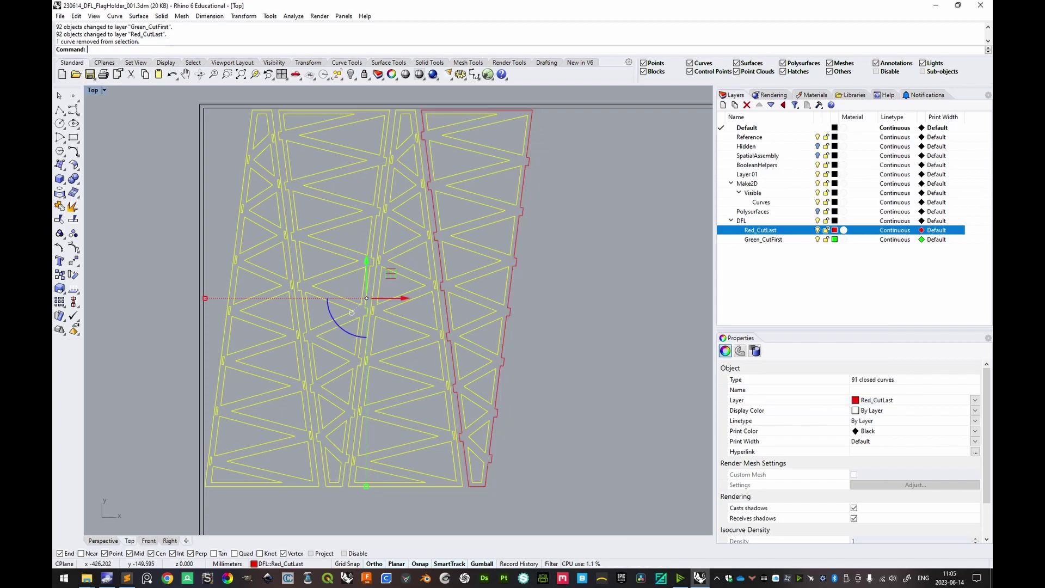
ctrl+click(416, 112)
ctrl+click(369, 110)
ctrl+click(269, 111)
right_click(759, 240)
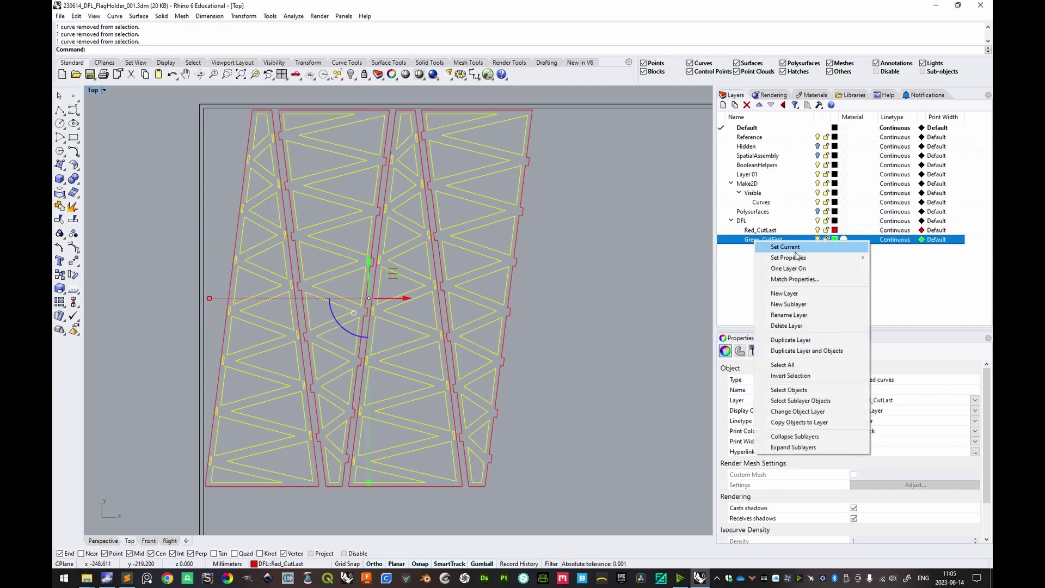
click(798, 412)
key(Escape)
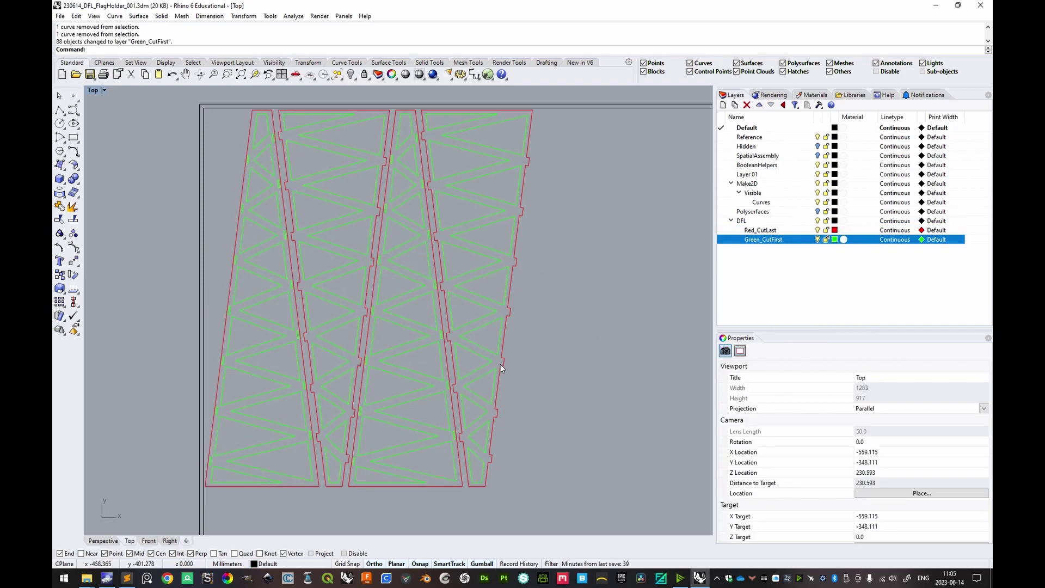
- Examine a small slot near the upper end of a panel and compare its size with the tab on the neighboring outline
scroll(465, 250, up, 2)
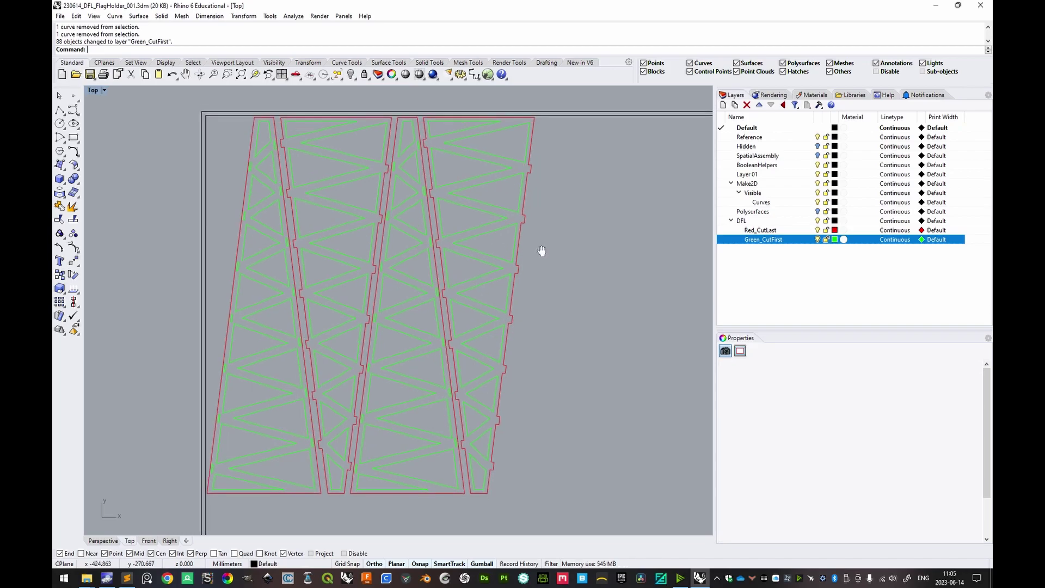
scroll(530, 257, down, 4)
scroll(510, 254, up, 1)
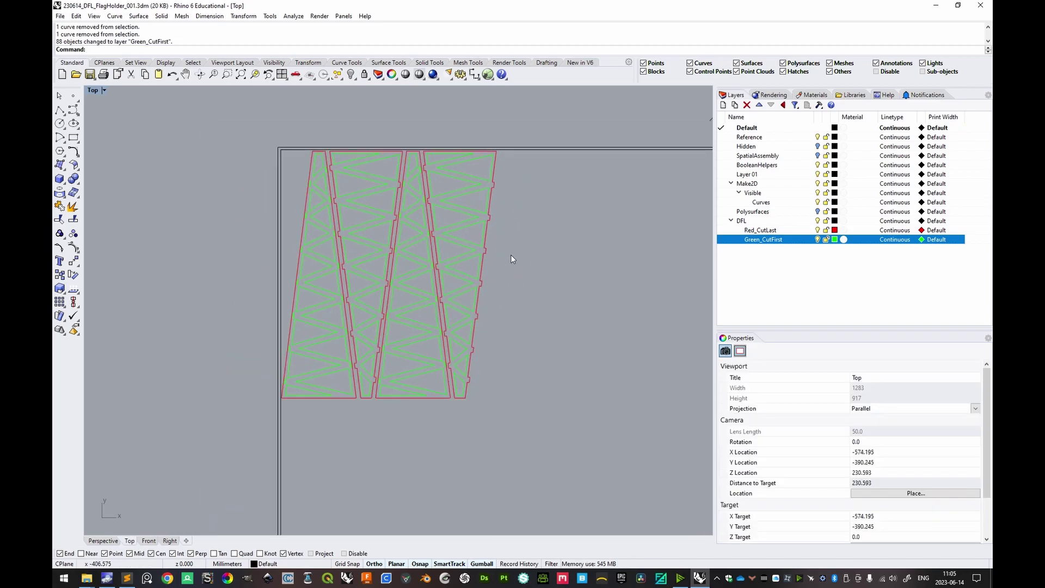
scroll(429, 180, up, 4)
scroll(419, 185, up, 3)
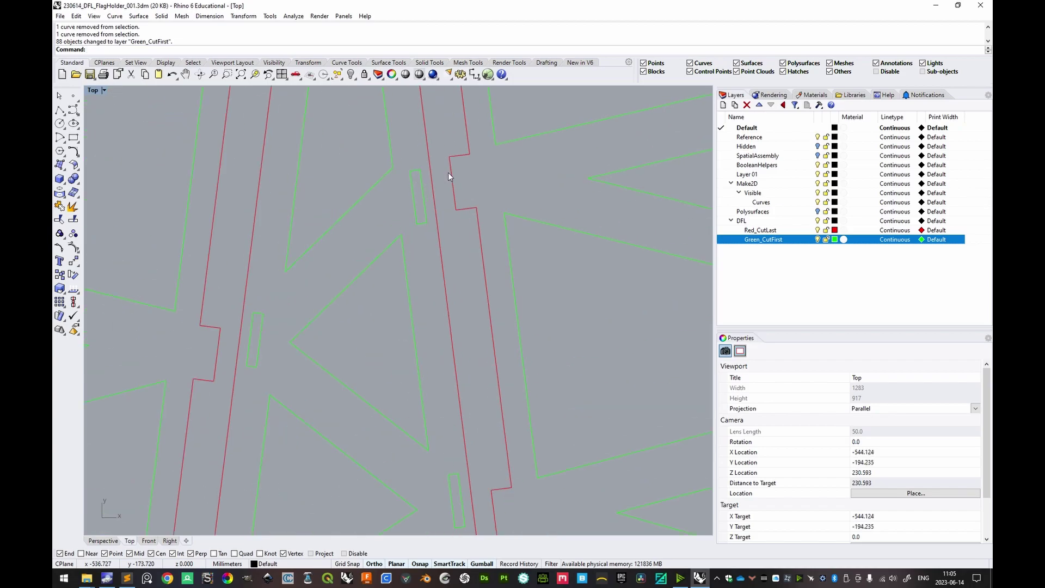
click(446, 187)
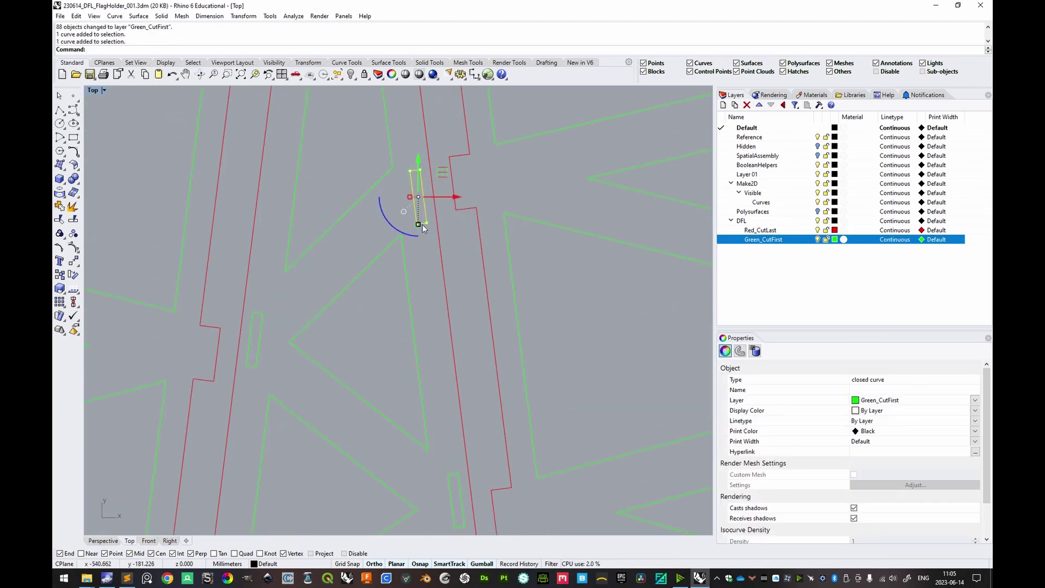
click(440, 138)
scroll(427, 168, up, 6)
click(425, 207)
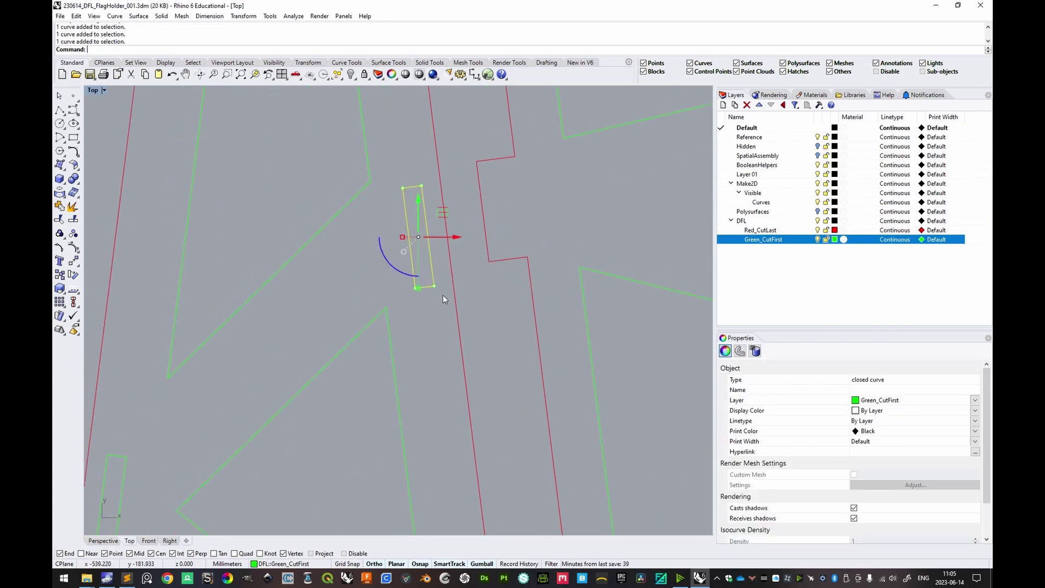
click(400, 163)
click(418, 186)
click(492, 161)
click(489, 166)
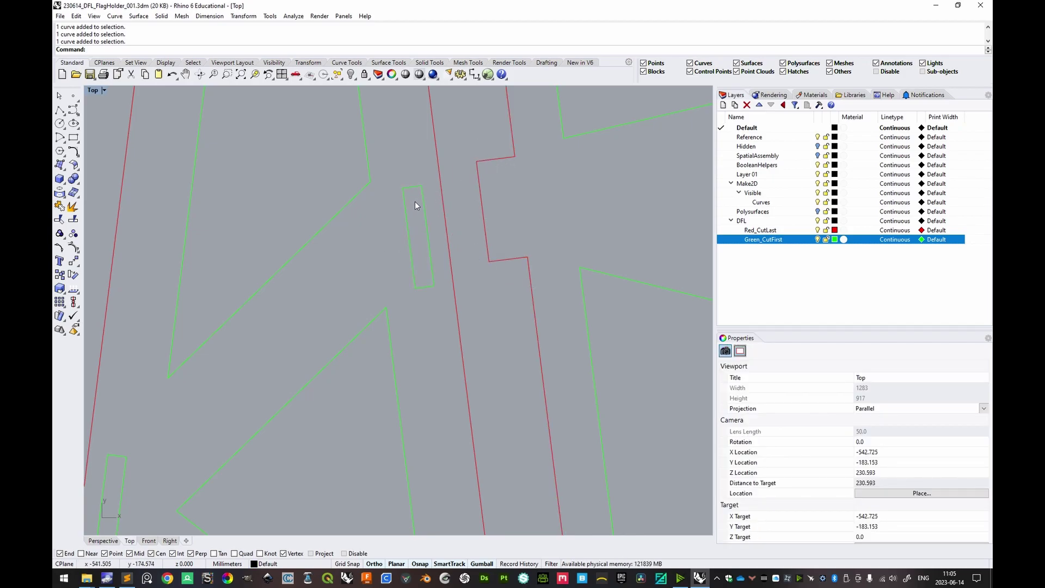
scroll(420, 188, down, 5)
scroll(423, 223, up, 5)
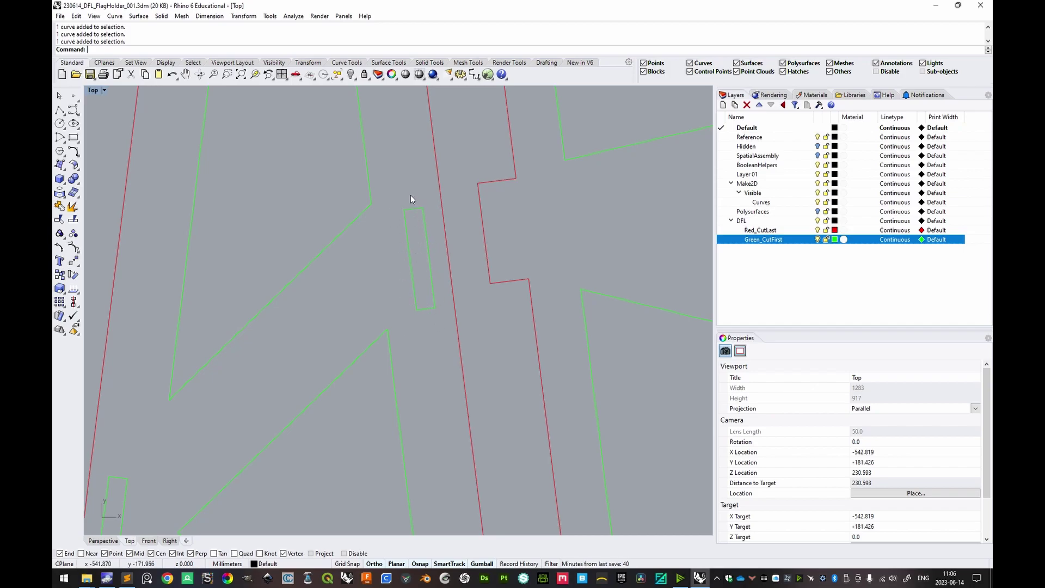
- Select all objects on the Green_CutFirst layer, then remove the truss openings of the four panels so only the slots stay selected
scroll(430, 275, down, 10)
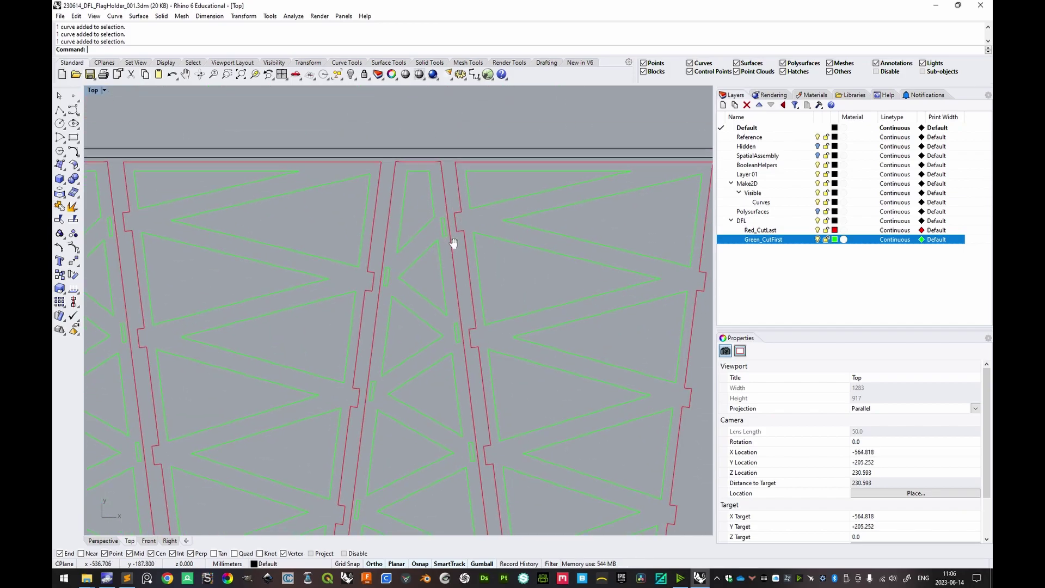
right_drag(456, 264, 434, 204)
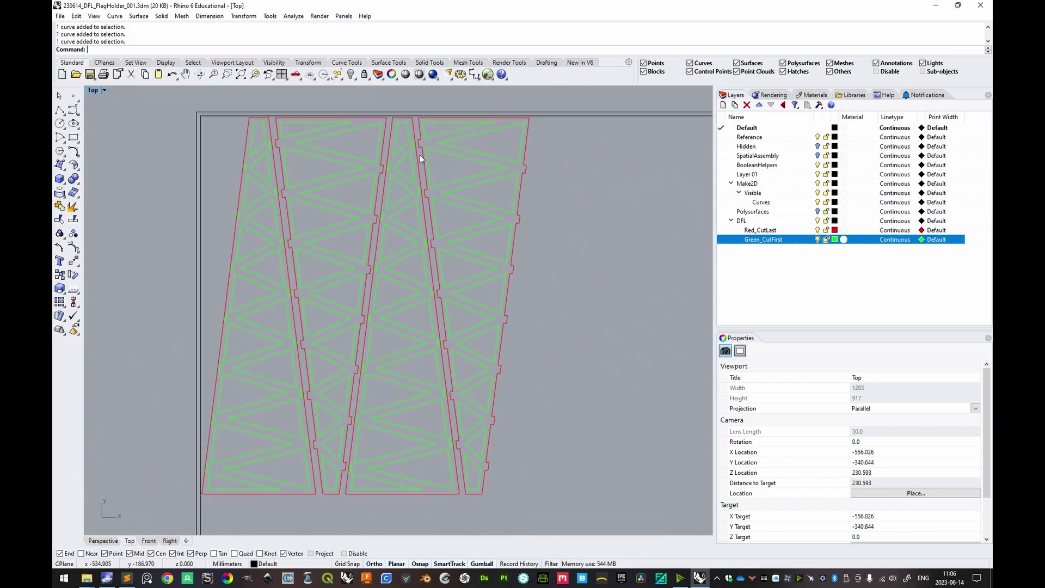
scroll(515, 406, down, 2)
right_drag(535, 384, 509, 384)
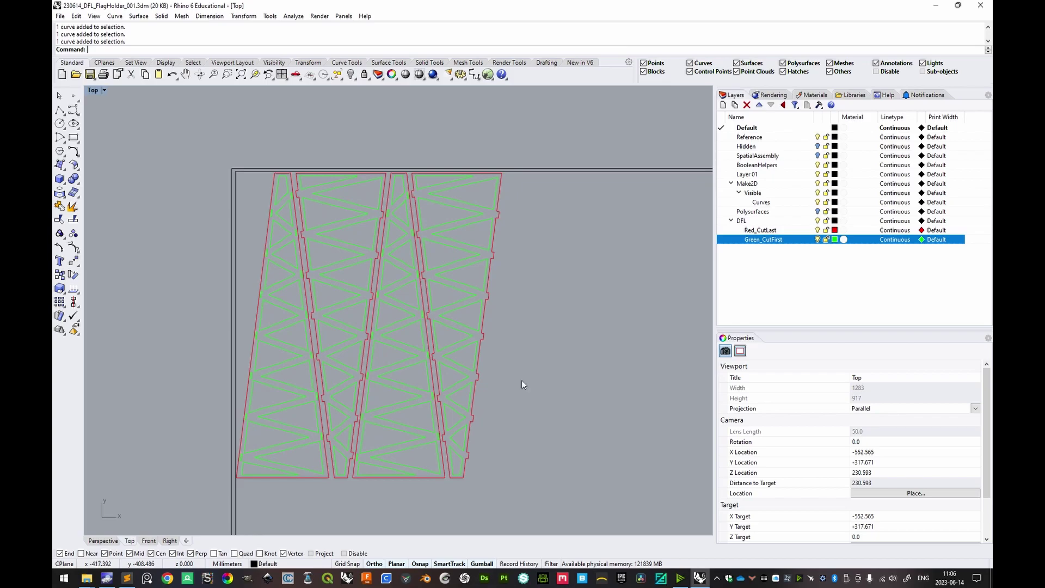
right_click(763, 245)
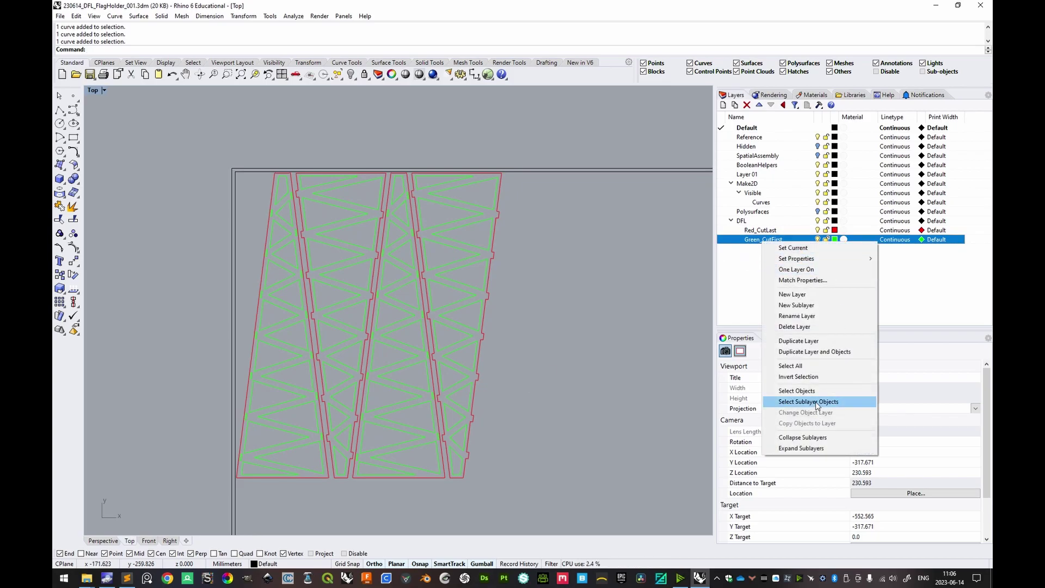
click(790, 401)
right_drag(467, 268, 469, 241)
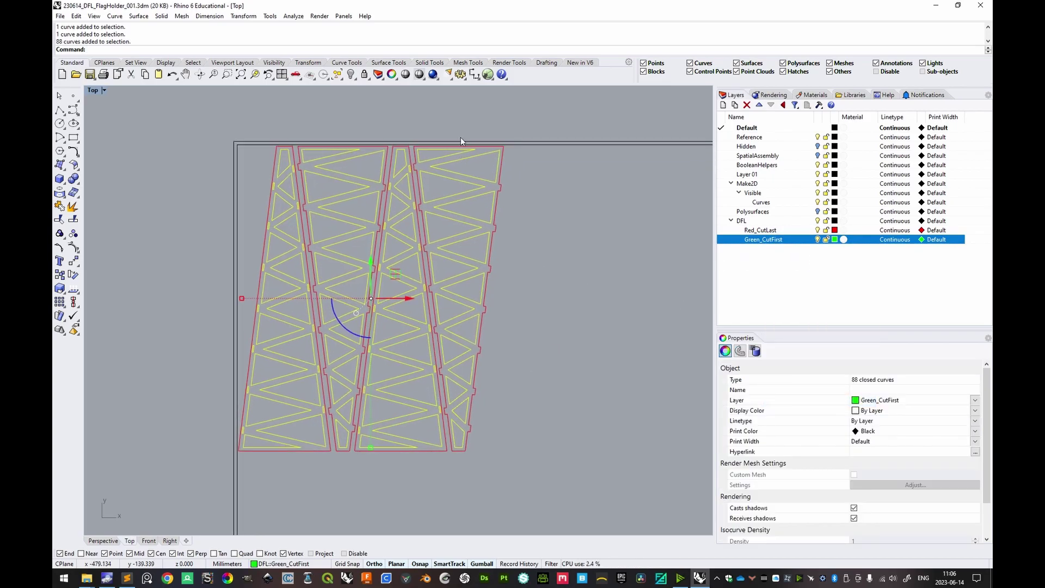
ctrl+drag(469, 129, 456, 451)
ctrl+drag(347, 132, 344, 452)
ctrl+drag(401, 138, 398, 461)
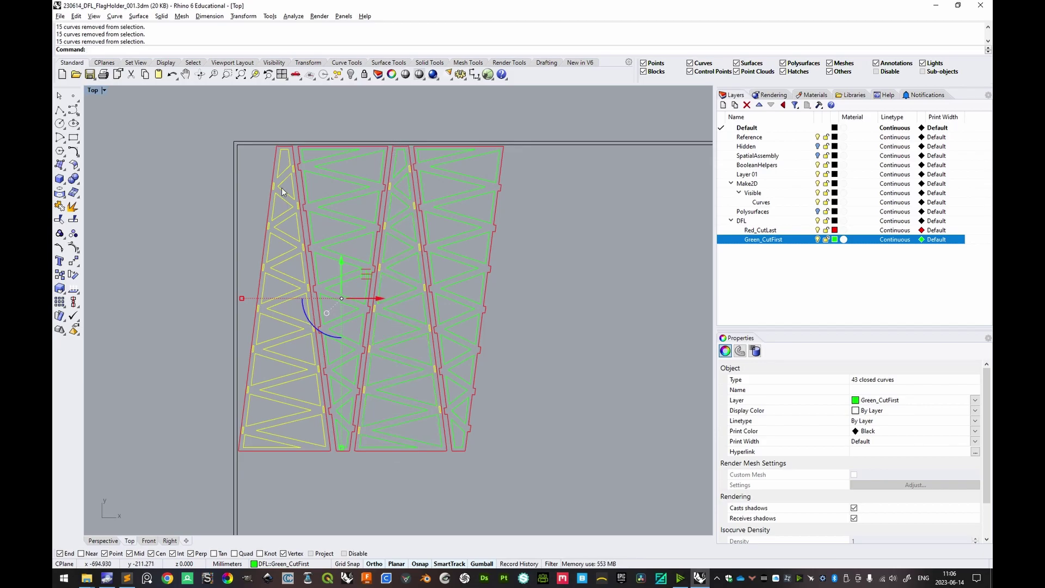
ctrl+drag(287, 137, 283, 461)
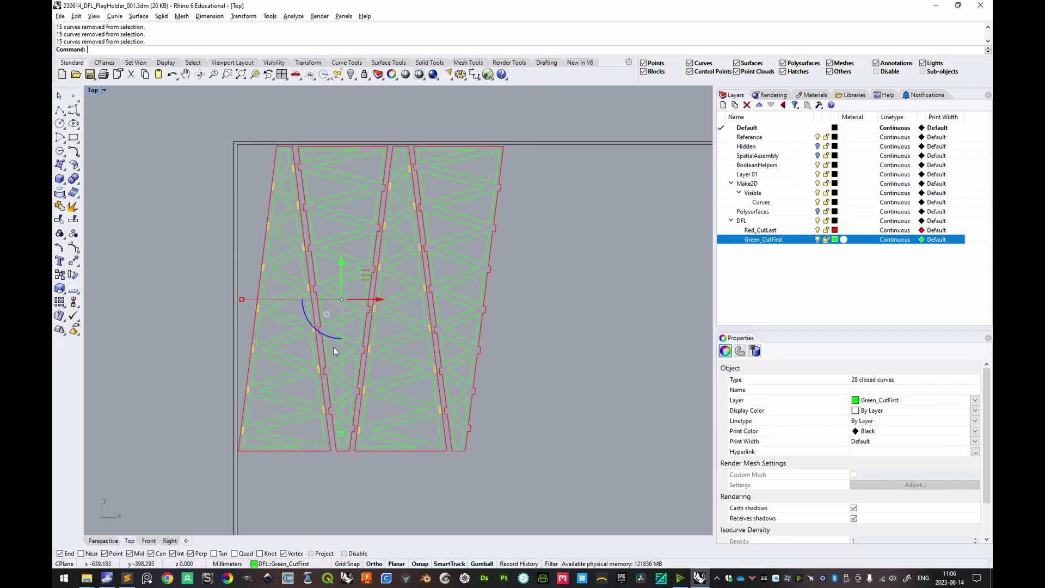
- Offset all the selected slots outward by 0.25 mm with OffsetMultiple, using sharp corners and an offset count of 1
mouse_move(468, 248)
right_down()
mouse_move(490, 265)
mouse_move(466, 279)
right_up()
scroll(427, 169, up, 9)
scroll(478, 251, down, 7)
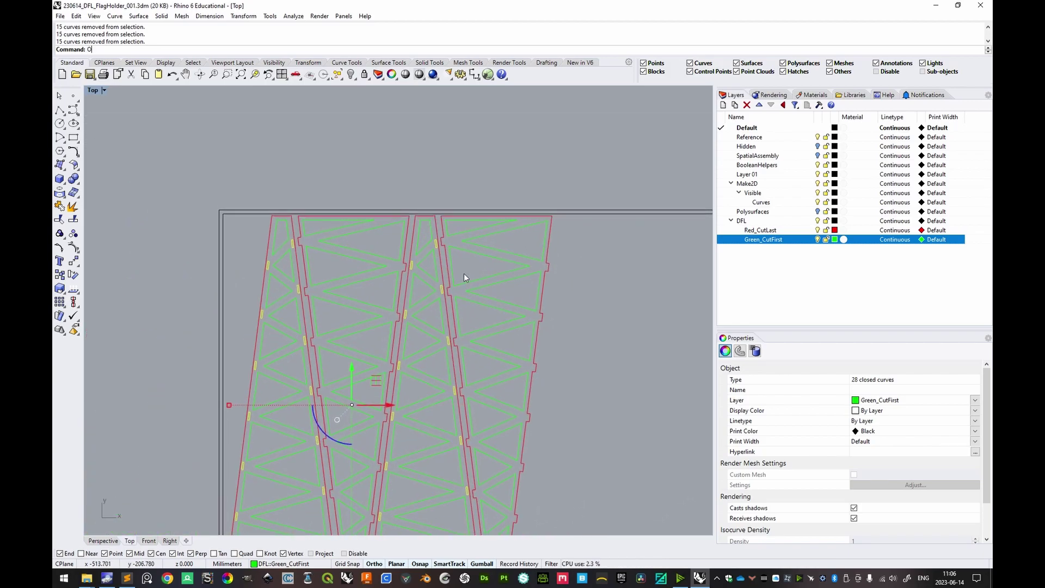
text(setMultiple)
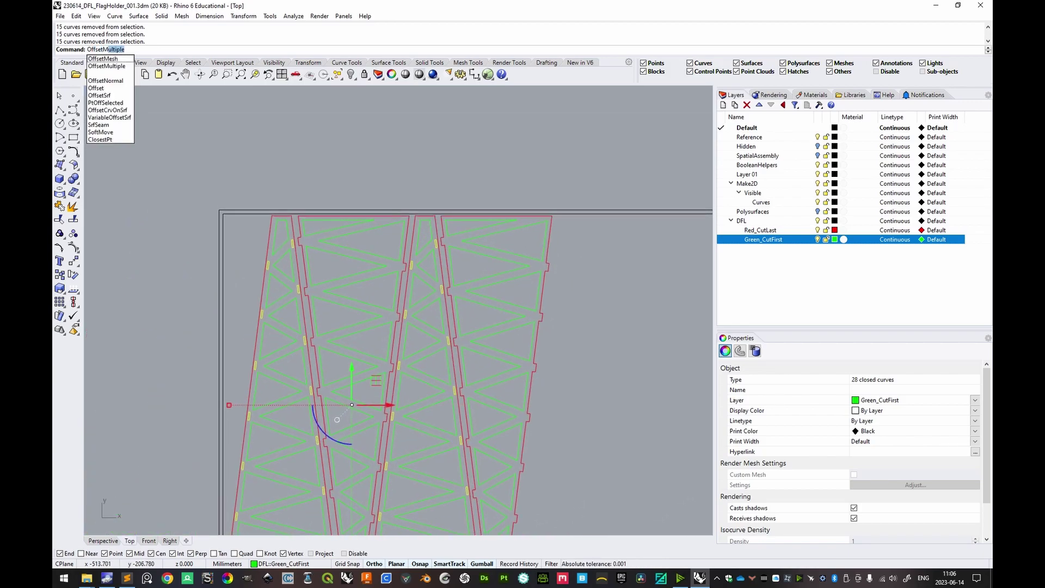
key(Return)
scroll(460, 234, up, 6)
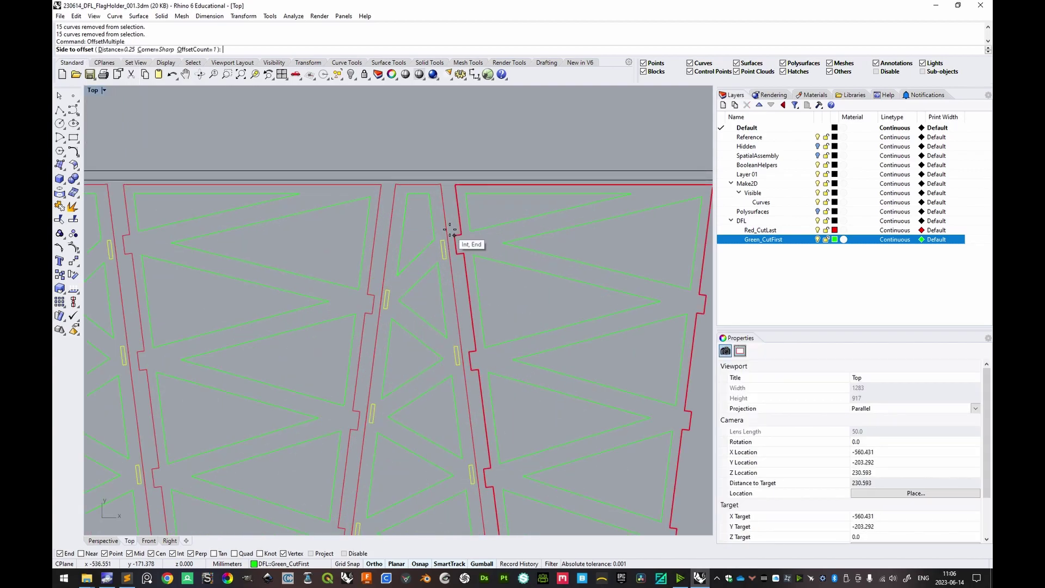
scroll(442, 260, down, 12)
right_drag(511, 343, 477, 224)
right_drag(531, 244, 550, 302)
scroll(417, 178, up, 14)
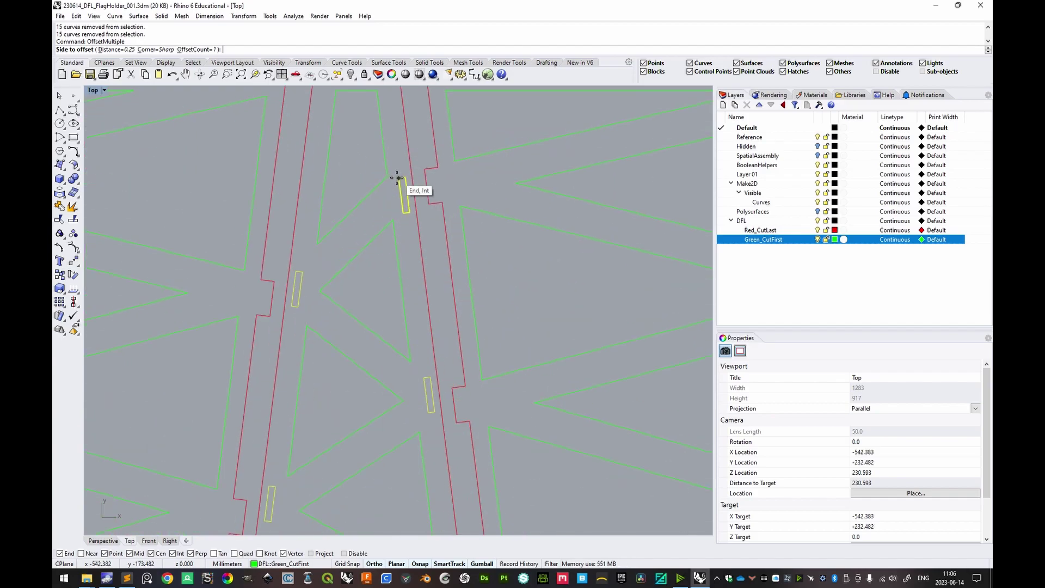
scroll(411, 189, up, 5)
scroll(415, 214, down, 19)
right_drag(483, 277, 469, 221)
scroll(443, 193, up, 4)
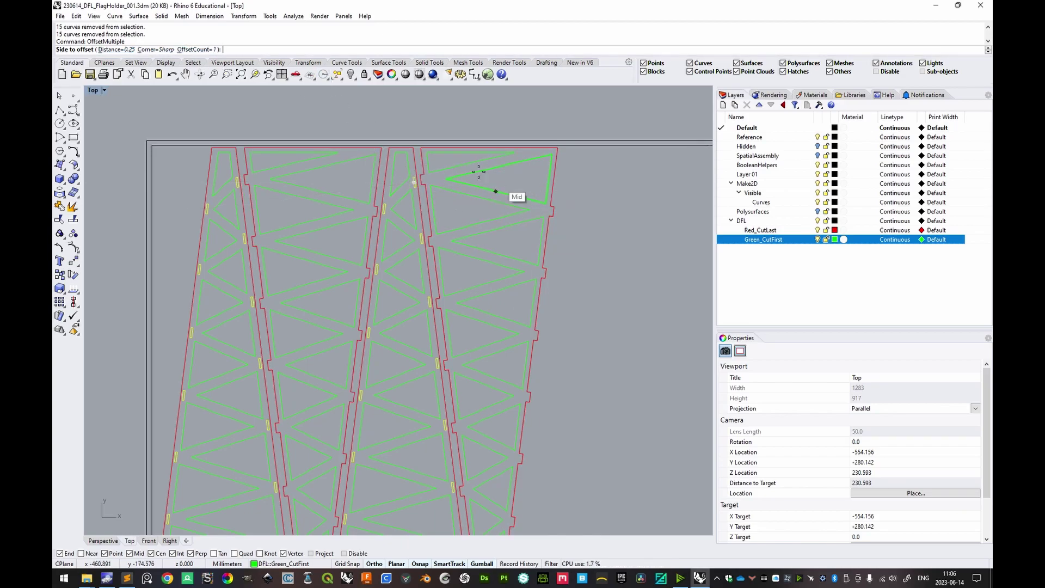
scroll(484, 164, up, 3)
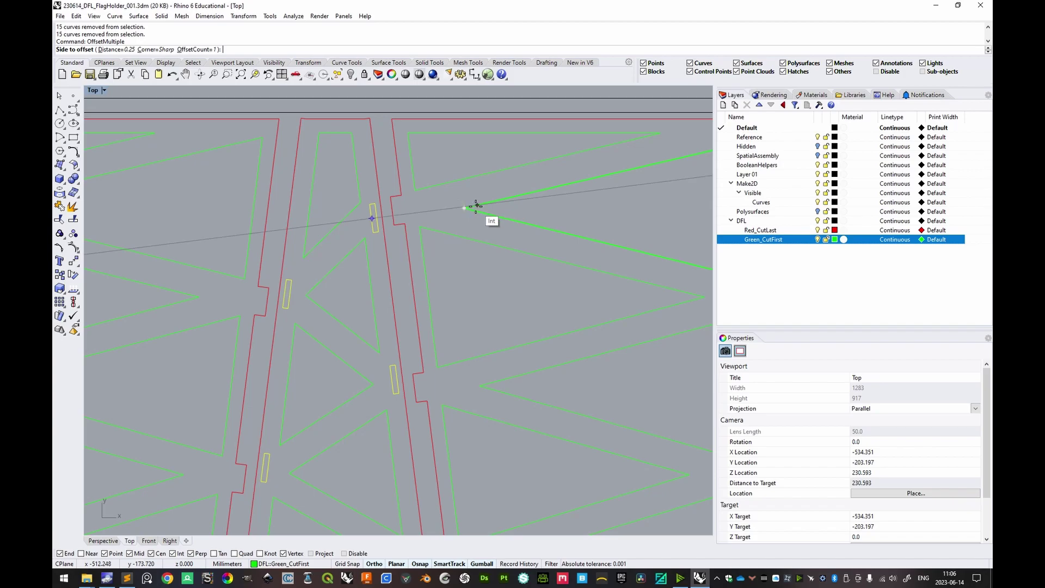
scroll(477, 206, down, 6)
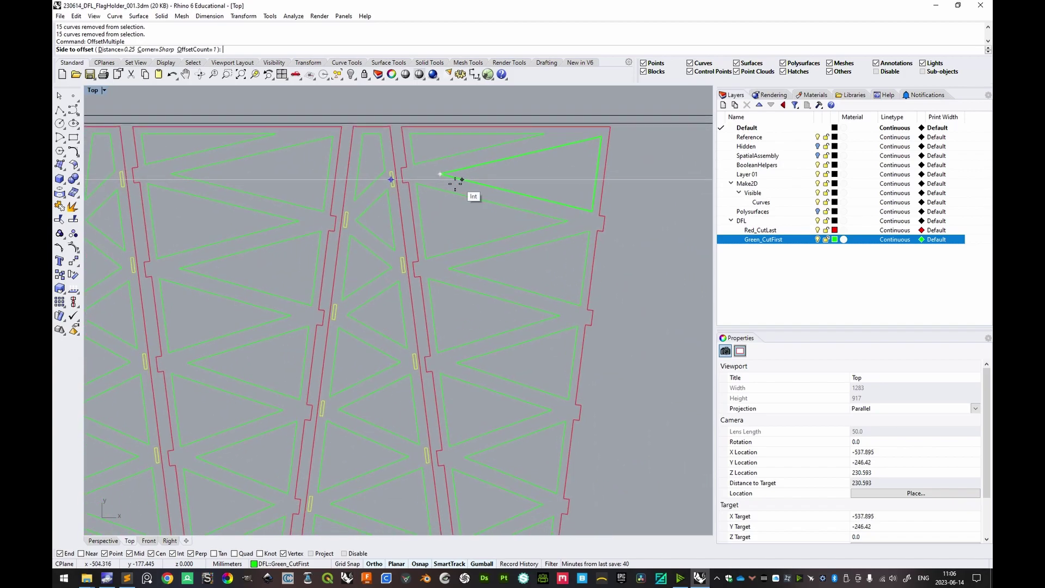
scroll(458, 166, down, 5)
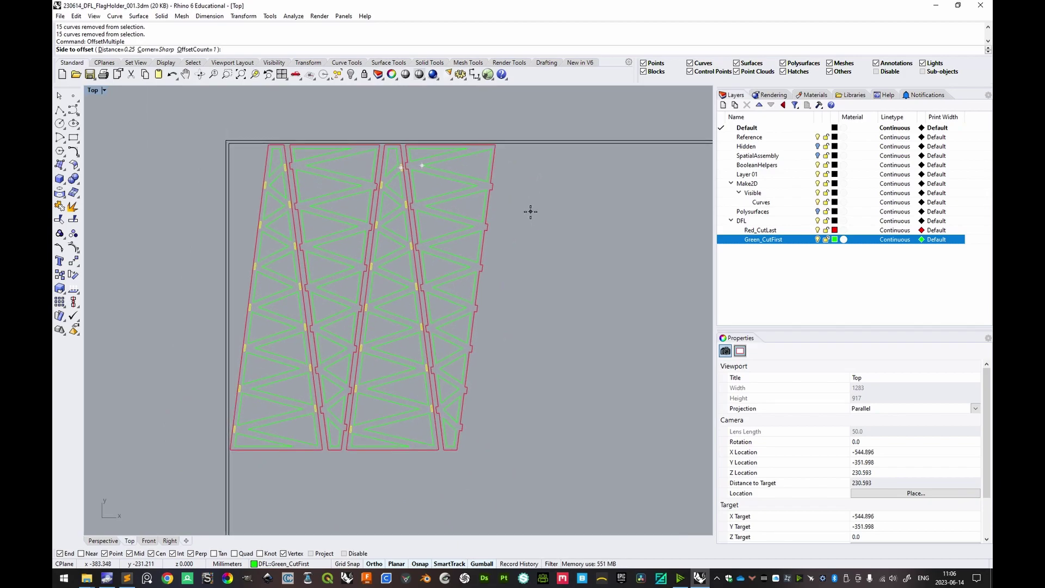
text(25)
key(Return)
click(533, 207)
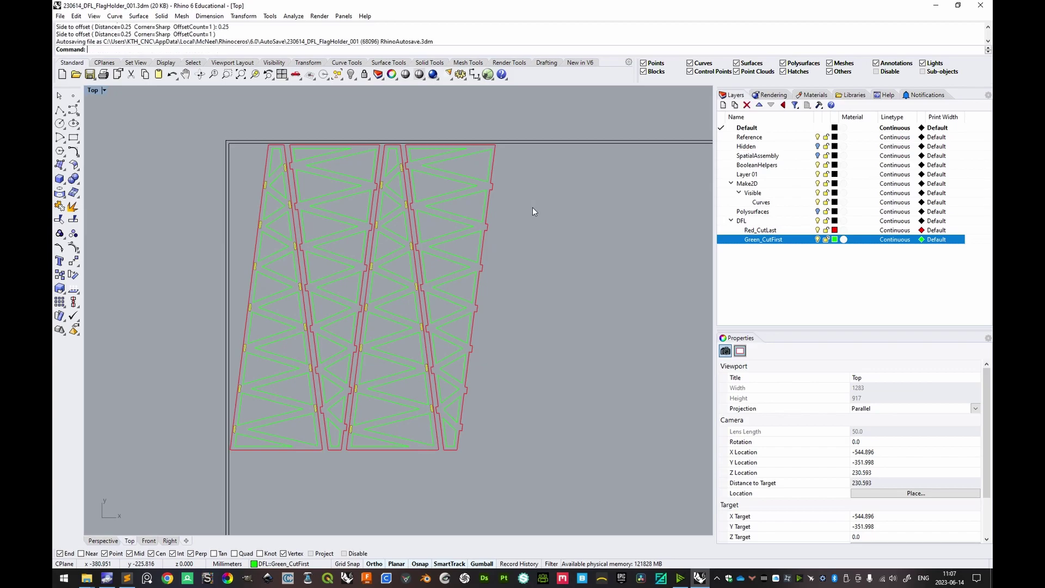
- Compare an offset slot with its original, and change the layer of the selected original slot curves to Hidden
scroll(402, 164, up, 10)
scroll(403, 208, up, 5)
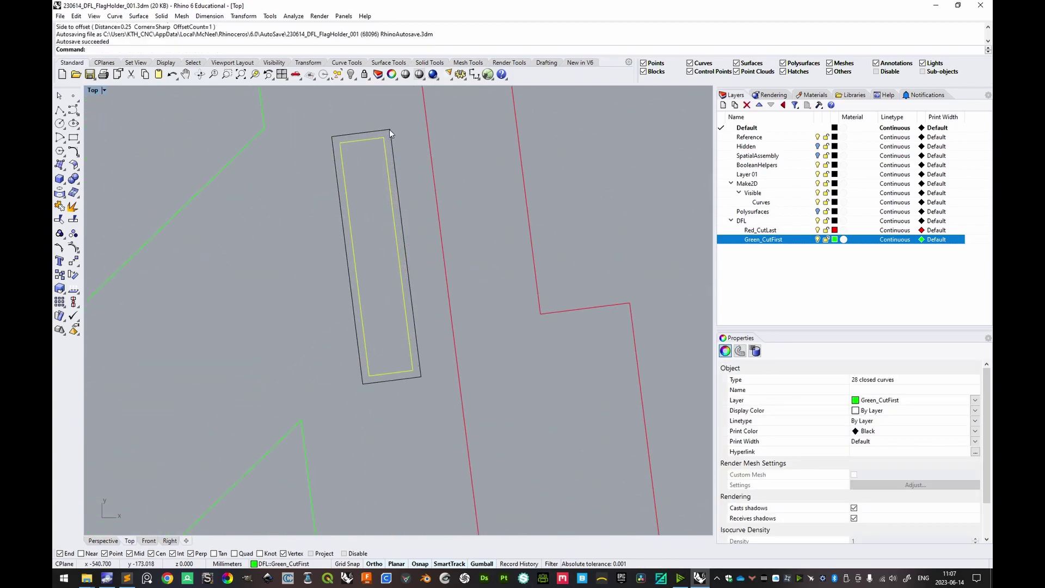
scroll(380, 146, down, 15)
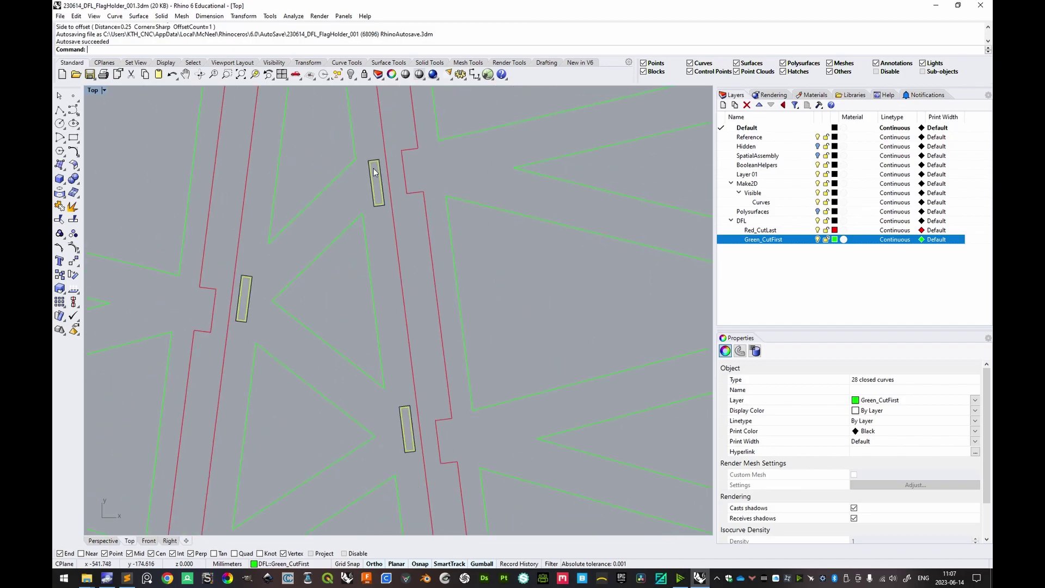
right_drag(459, 185, 452, 193)
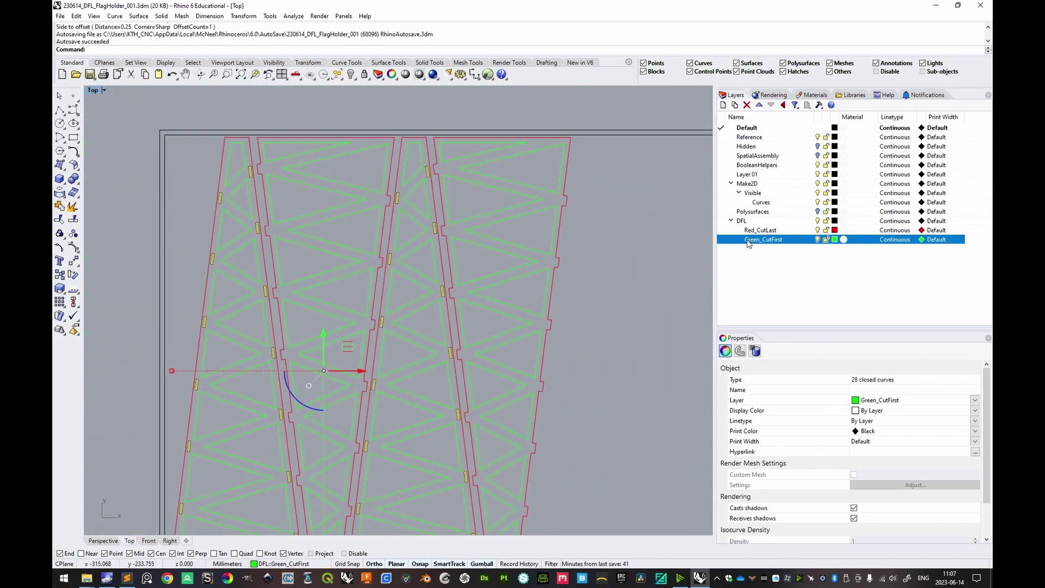
scroll(443, 170, up, 8)
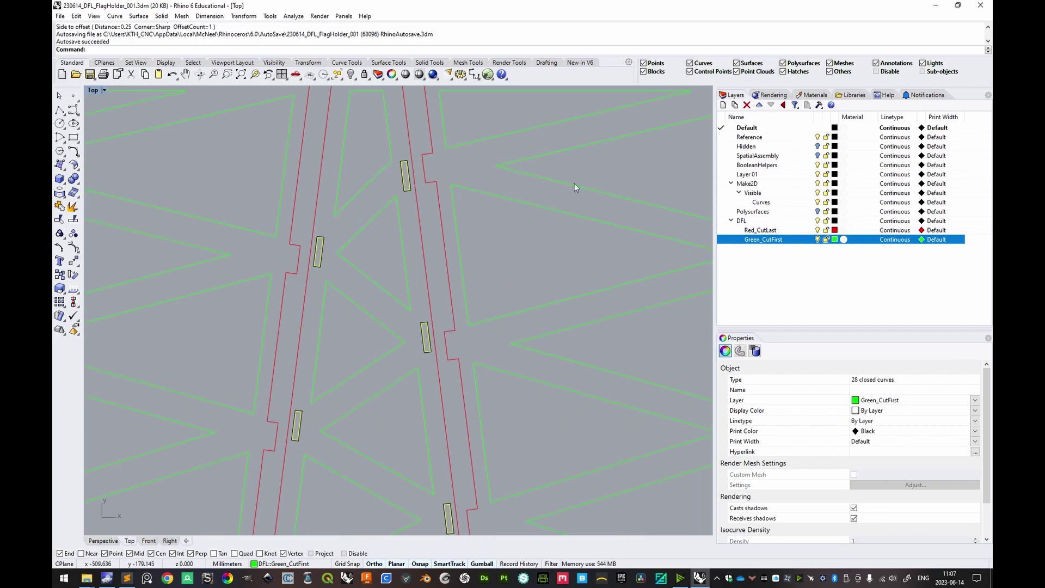
right_click(757, 146)
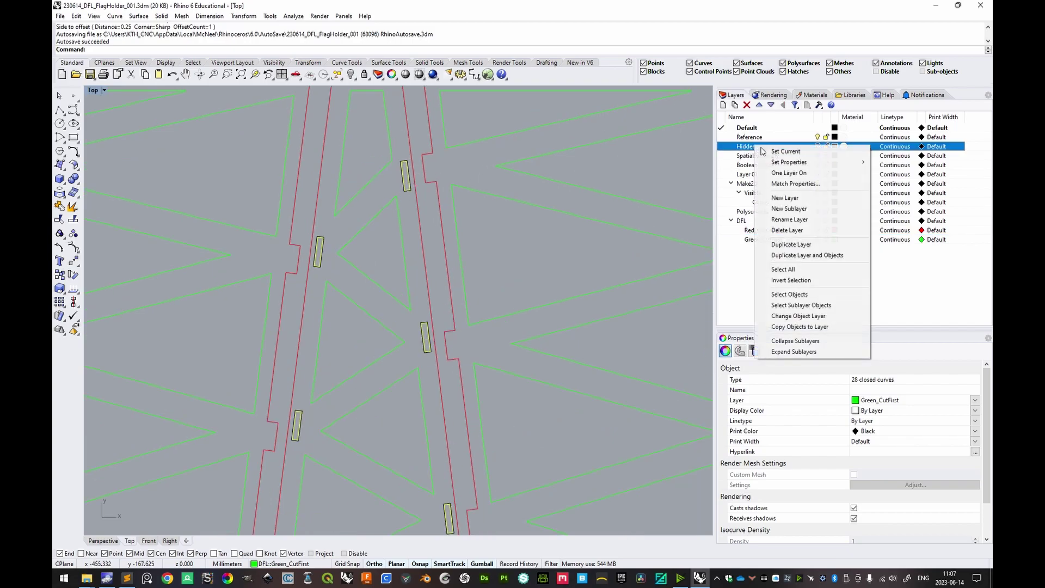
click(794, 317)
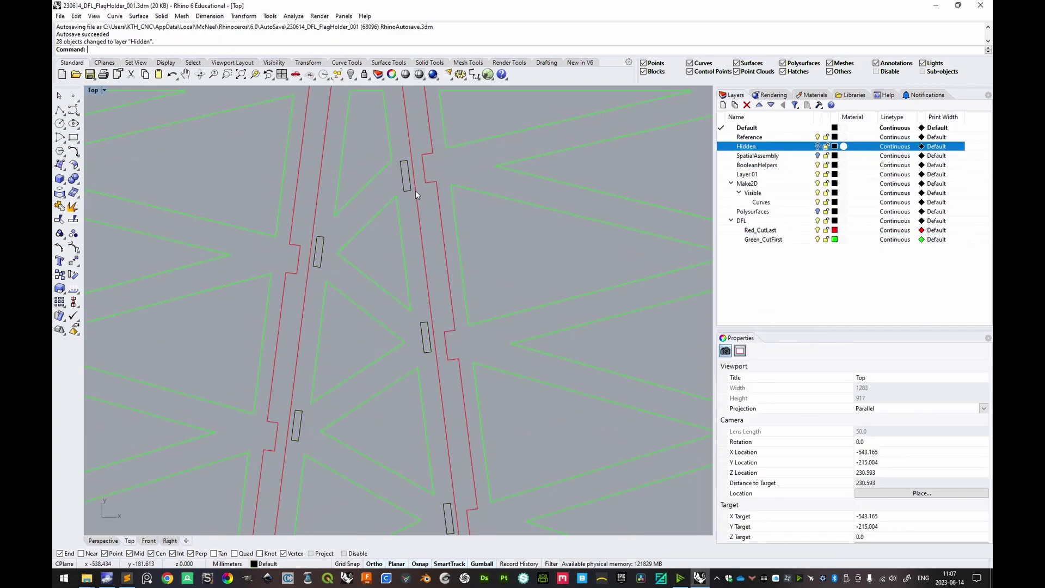
- Select the enlarged slot curves while the DFL layer is temporarily hidden, and change their layer to Green_CutFirst
scroll(416, 190, down, 8)
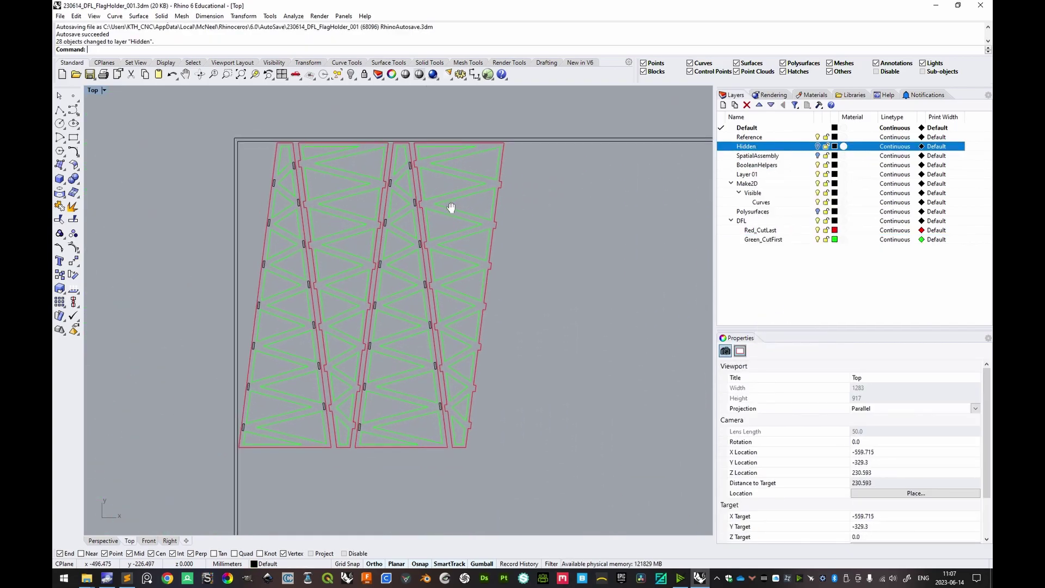
right_click(757, 129)
click(804, 276)
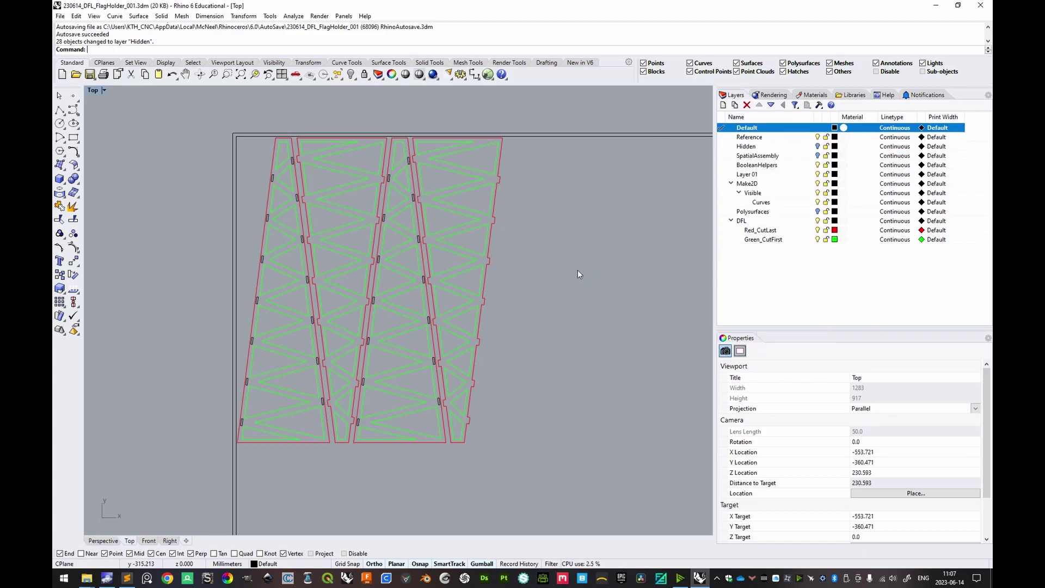
scroll(586, 273, down, 2)
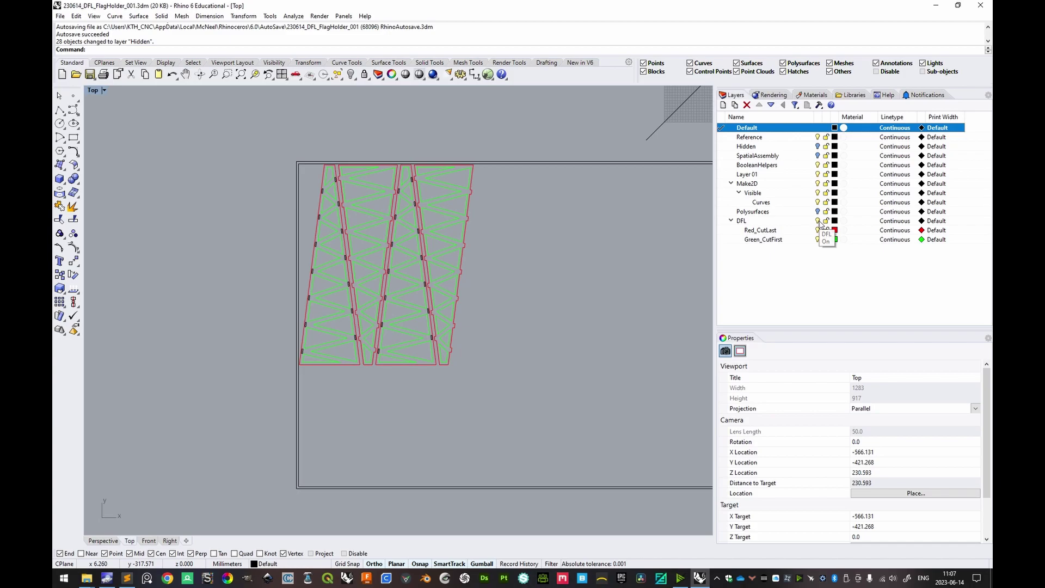
click(817, 221)
drag(298, 142, 526, 419)
click(817, 221)
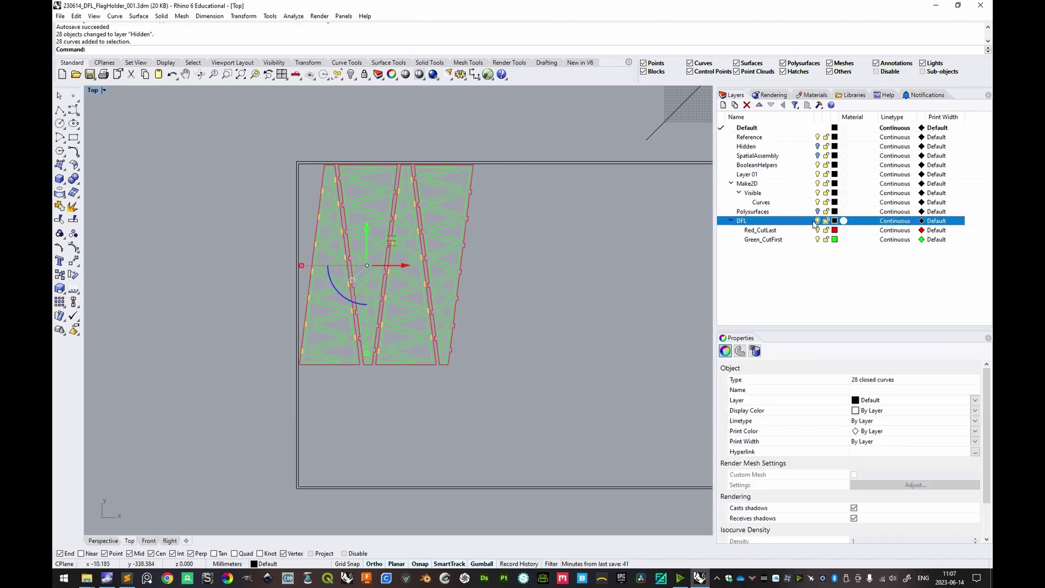
right_click(761, 241)
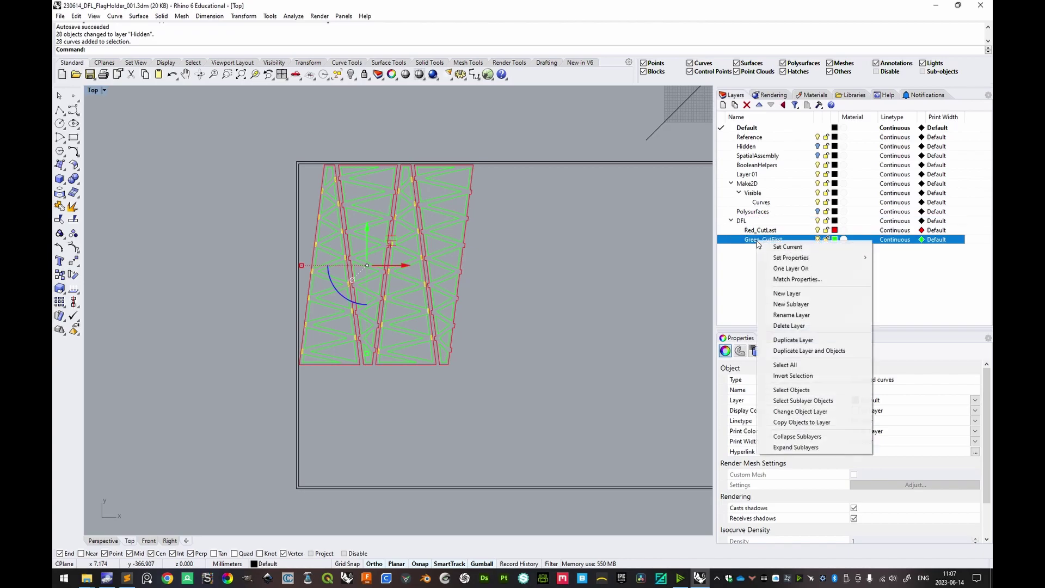
click(806, 412)
key(Escape)
- Examine the enlarged slots beside the neighboring tabs, and the position of the sheet relative to the origin
scroll(373, 178, up, 10)
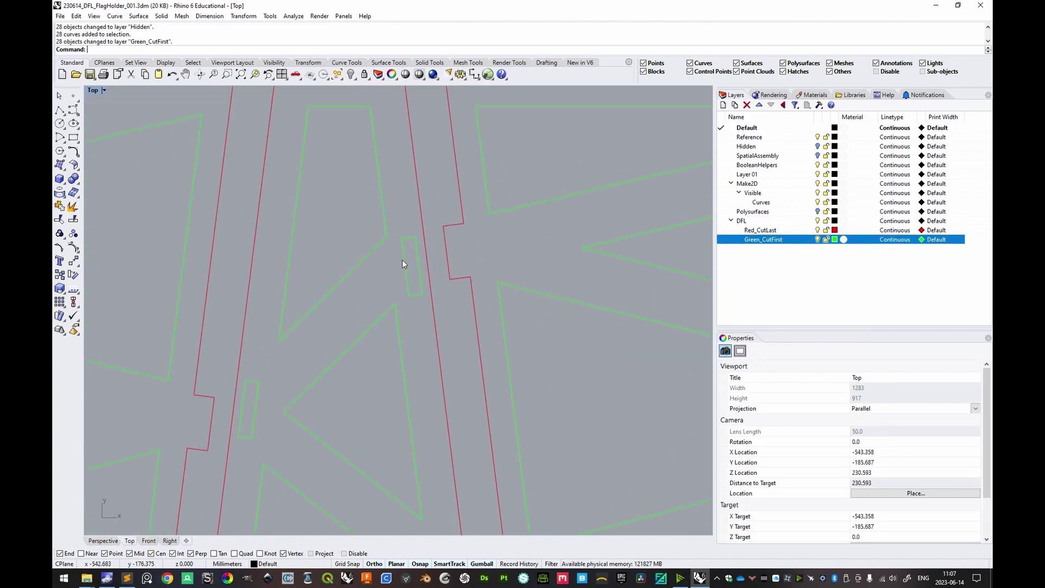
scroll(444, 220, down, 12)
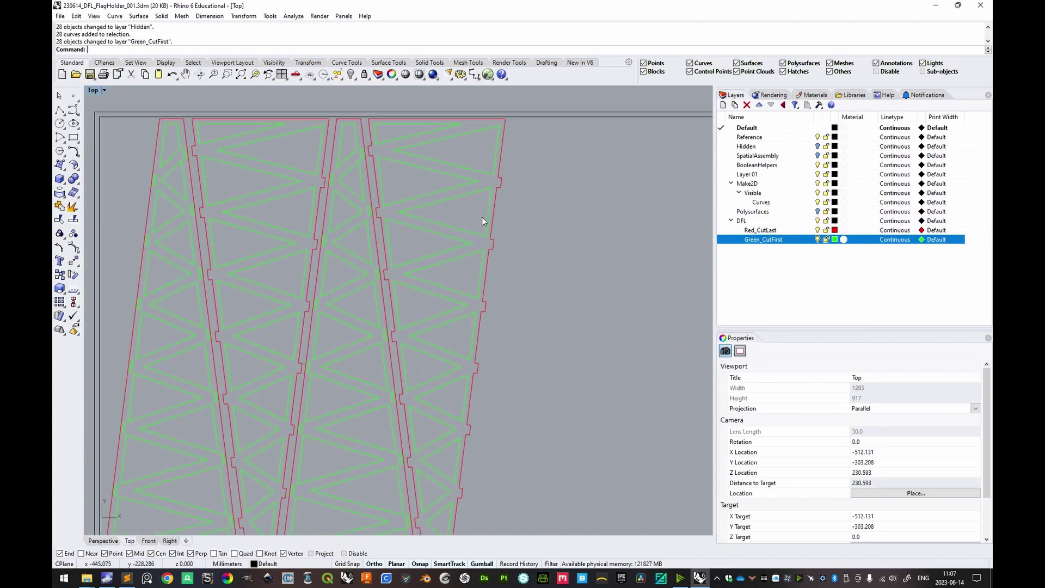
drag(253, 125, 224, 175)
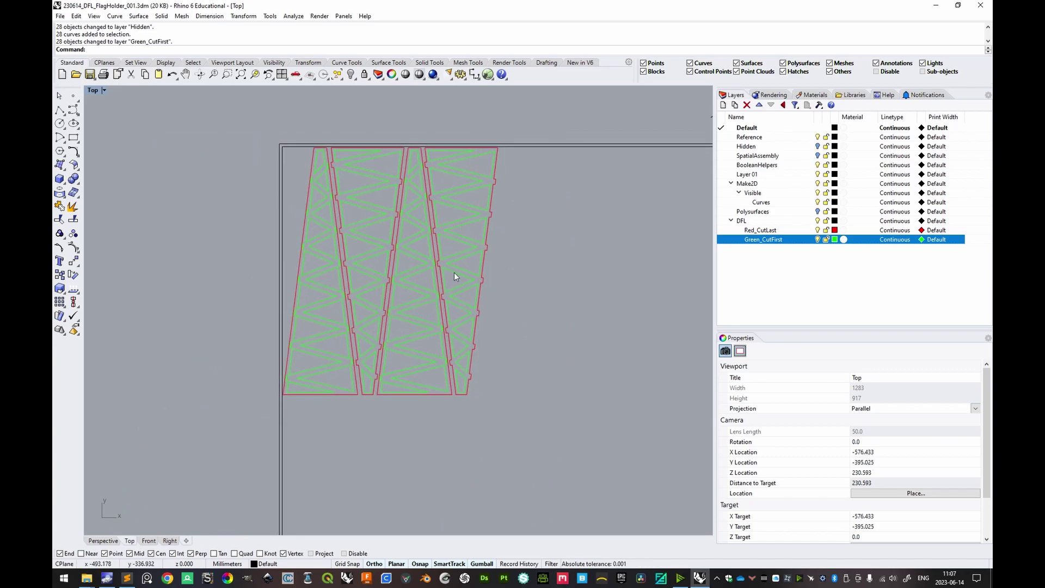
scroll(452, 278, down, 8)
scroll(517, 272, up, 2)
scroll(370, 272, up, 3)
right_drag(541, 279, 452, 276)
scroll(452, 276, down, 8)
right_drag(541, 225, 499, 235)
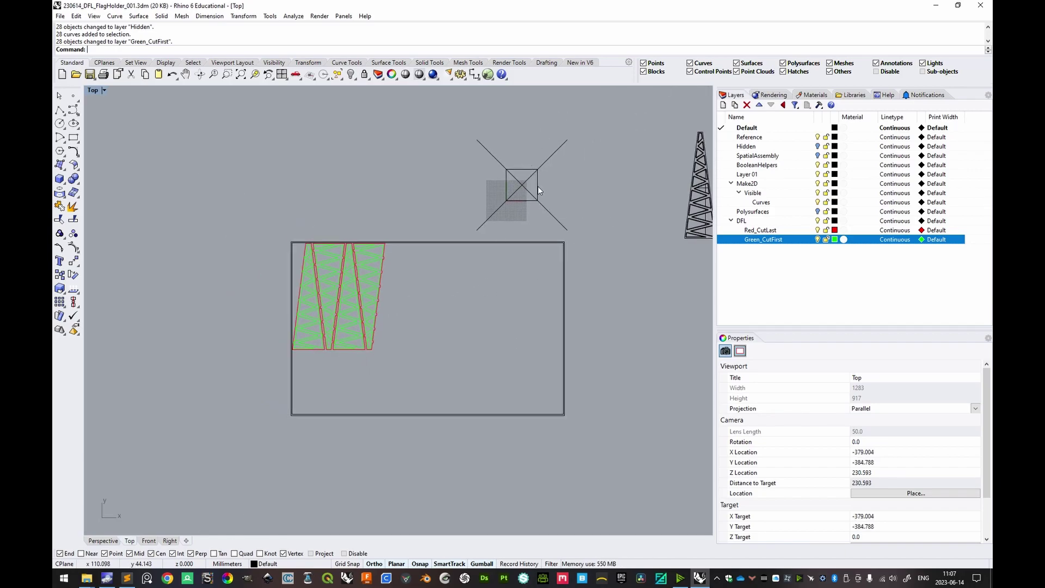
scroll(534, 200, up, 4)
scroll(535, 200, down, 8)
right_drag(528, 208, 495, 184)
- Hide the Reference layer and move the sheet frame with all nested panels from the frame's upper-left corner to the origin (0)
click(818, 137)
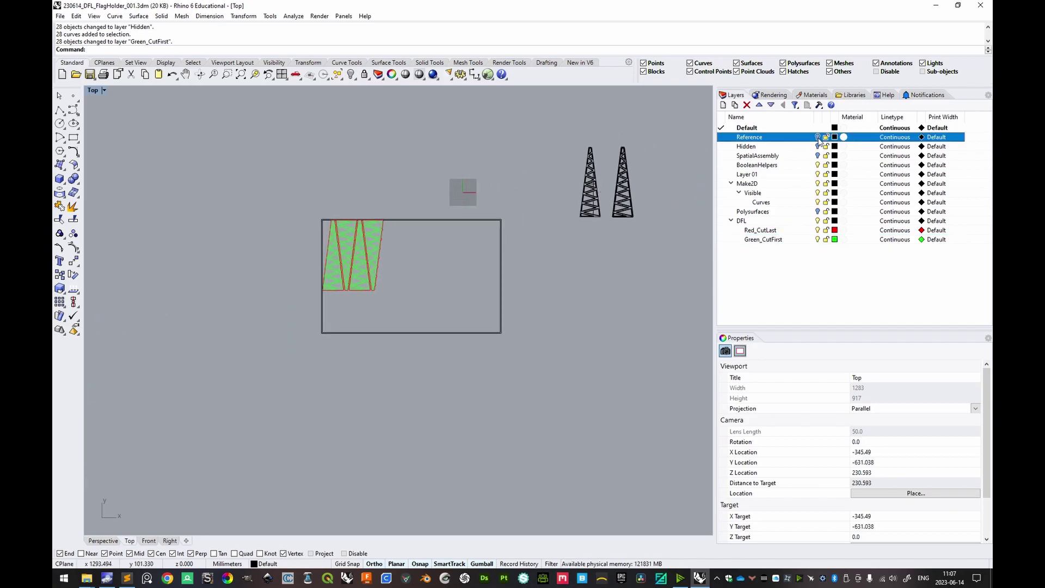
drag(284, 197, 526, 383)
scroll(322, 218, up, 4)
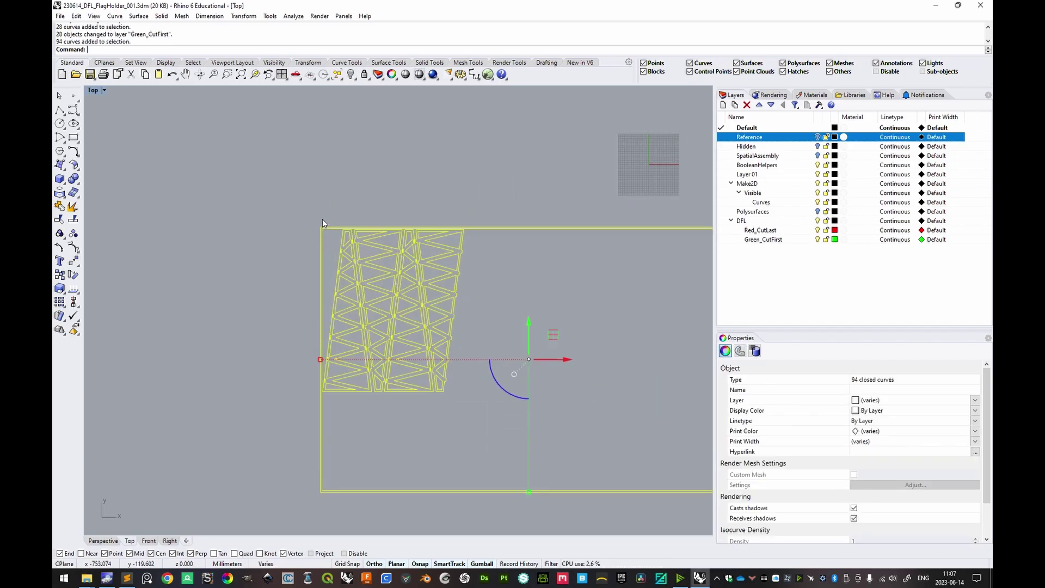
key(Return)
click(293, 207)
scroll(629, 138, down, 6)
right_drag(630, 138, 430, 194)
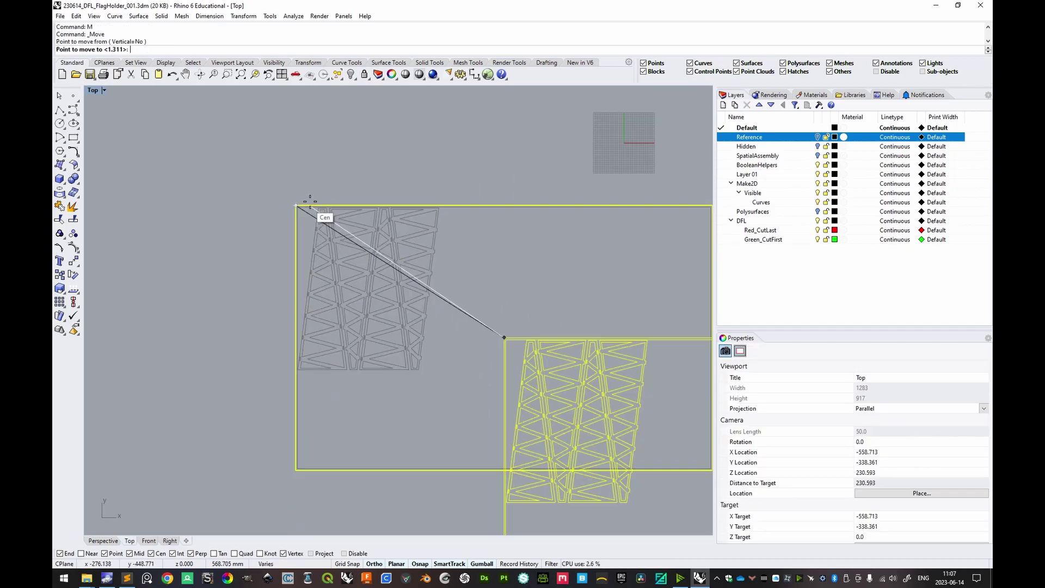
scroll(467, 192, up, 10)
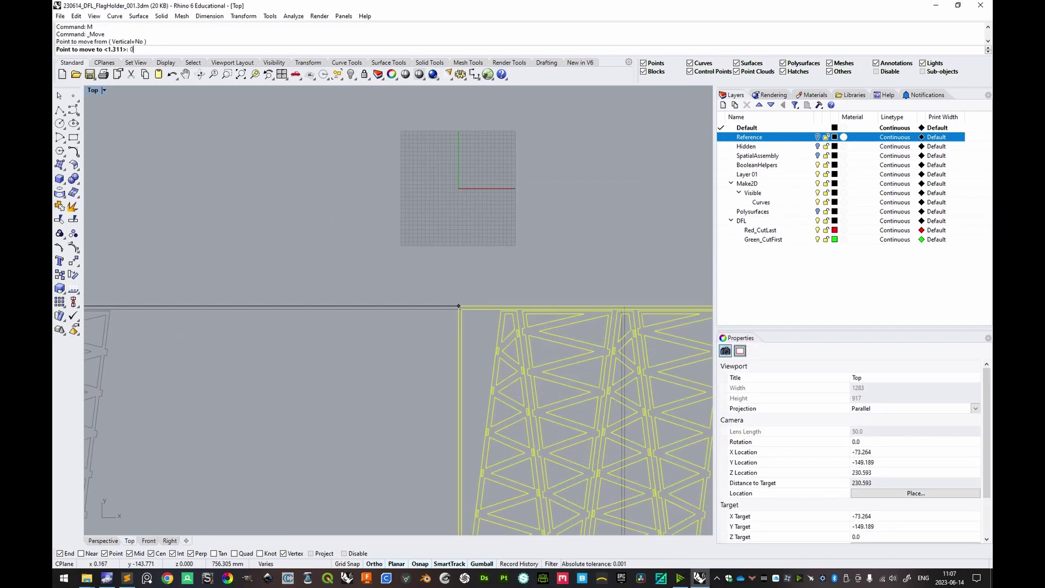
key(Return)
- Examine the placement of the moved sheet frame and panels relative to the origin and the two separate truss drawings
scroll(492, 202, down, 5)
right_drag(463, 187, 465, 188)
right_drag(494, 233, 508, 275)
right_drag(536, 222, 425, 256)
scroll(426, 256, down, 8)
scroll(417, 252, down, 3)
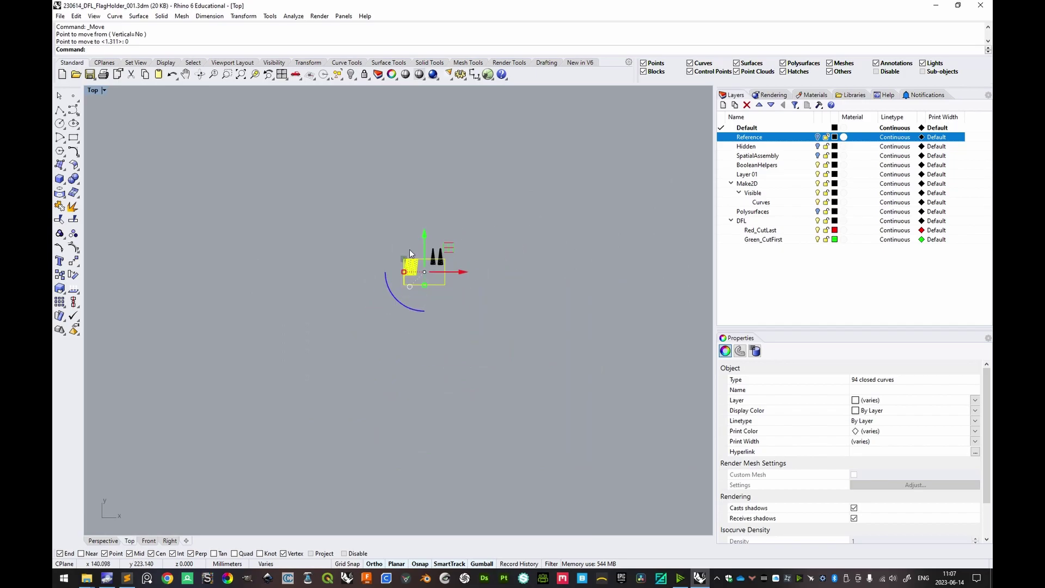
scroll(403, 250, up, 8)
right_drag(413, 228, 456, 200)
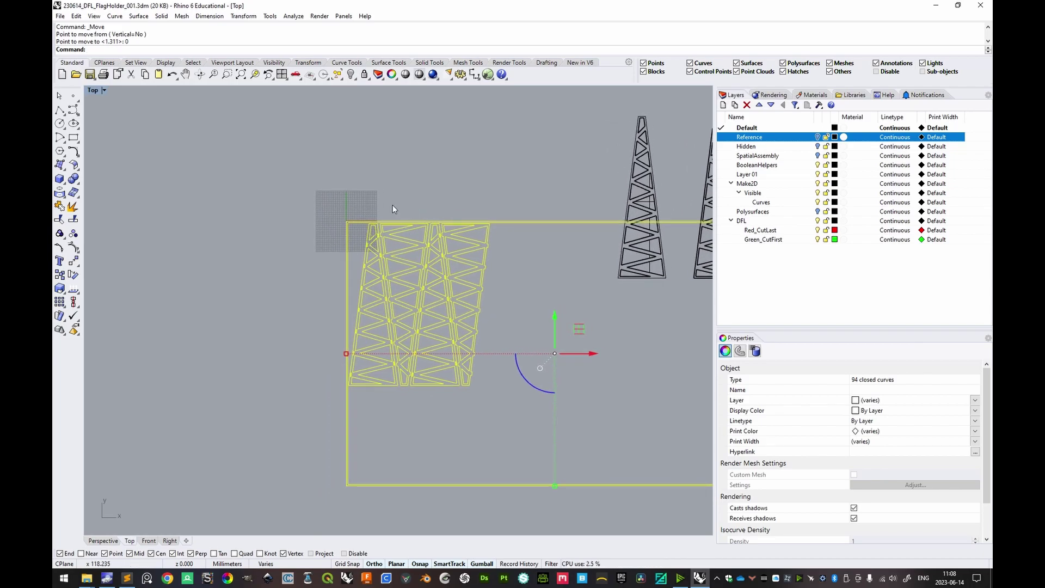
scroll(482, 263, down, 3)
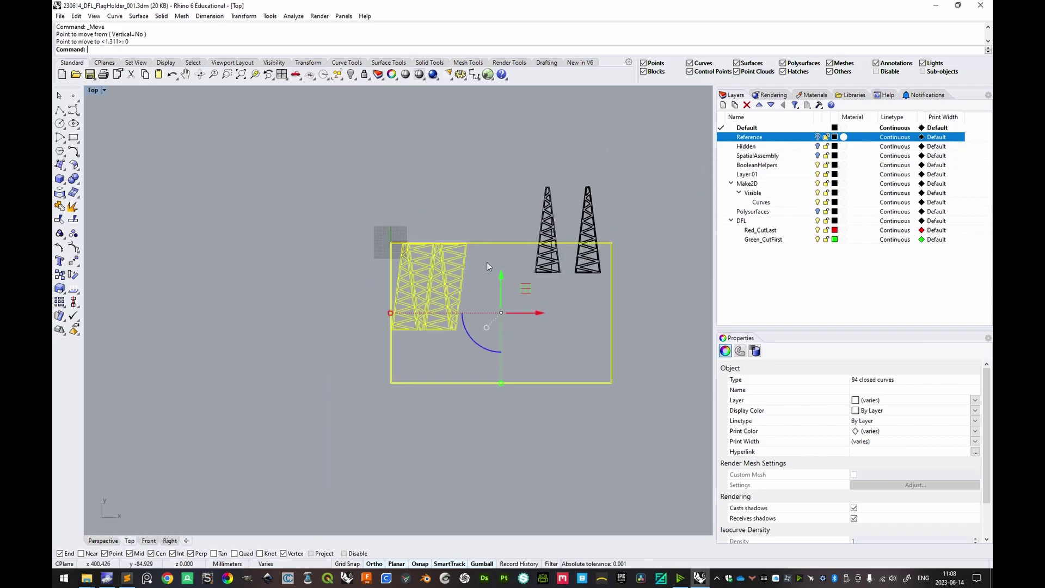
scroll(482, 277, up, 4)
mouse_move(482, 277)
right_down()
mouse_move(479, 289)
mouse_move(485, 247)
mouse_move(471, 262)
right_up()
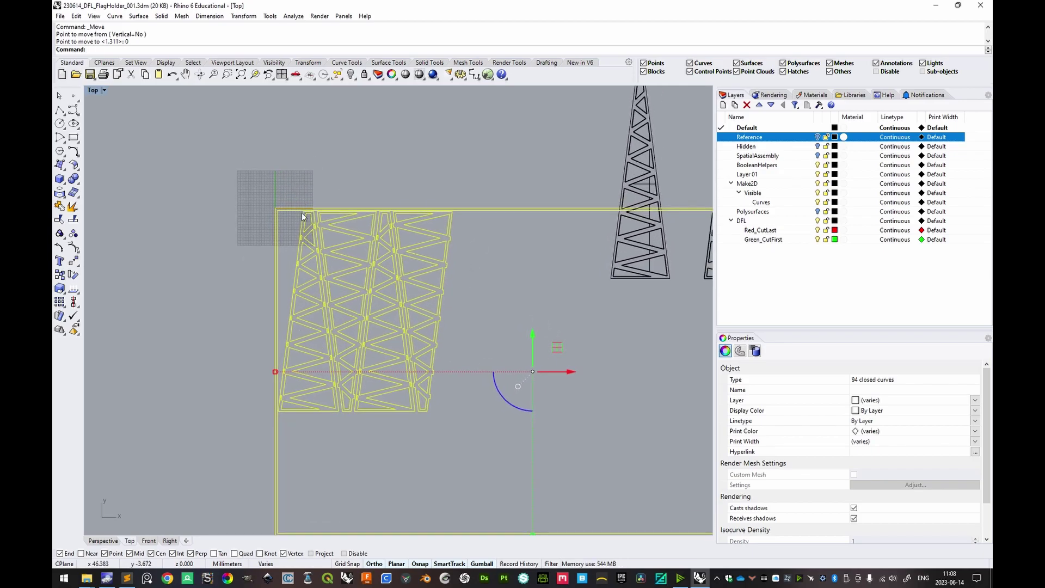
scroll(432, 241, down, 4)
scroll(393, 230, up, 6)
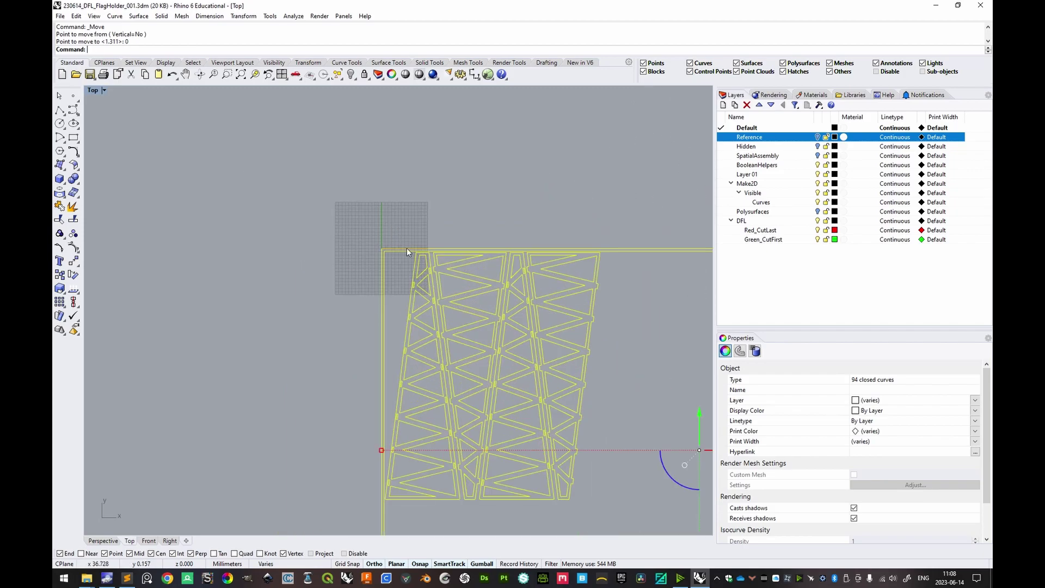
scroll(407, 247, down, 2)
scroll(432, 259, down, 2)
- Clear the current selection and select all objects on the sublayers of the DFL layer
right_drag(385, 222, 472, 225)
drag(235, 136, 469, 361)
key(Escape)
right_click(759, 223)
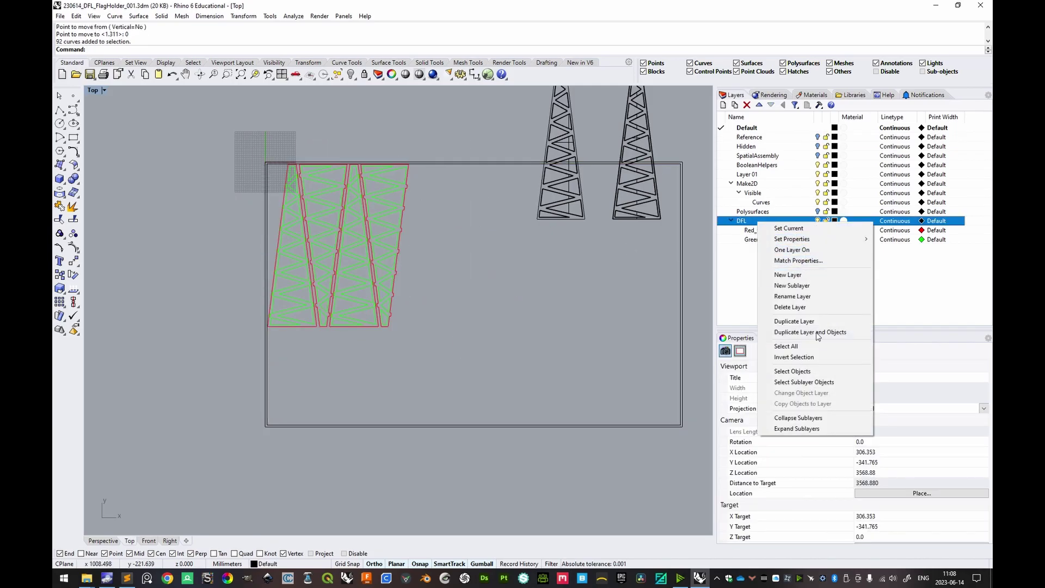
click(804, 382)
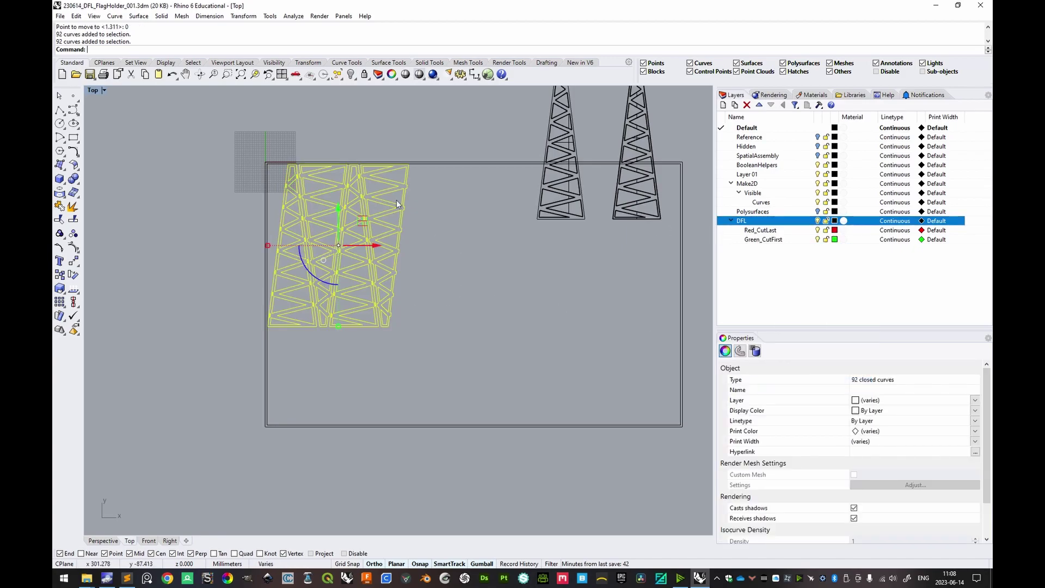
- Export the selected DFL curves to the Desktop as an Adobe Illustrator file named 230614_Tutorial_001.AI
scroll(402, 220, up, 6)
text(Export)
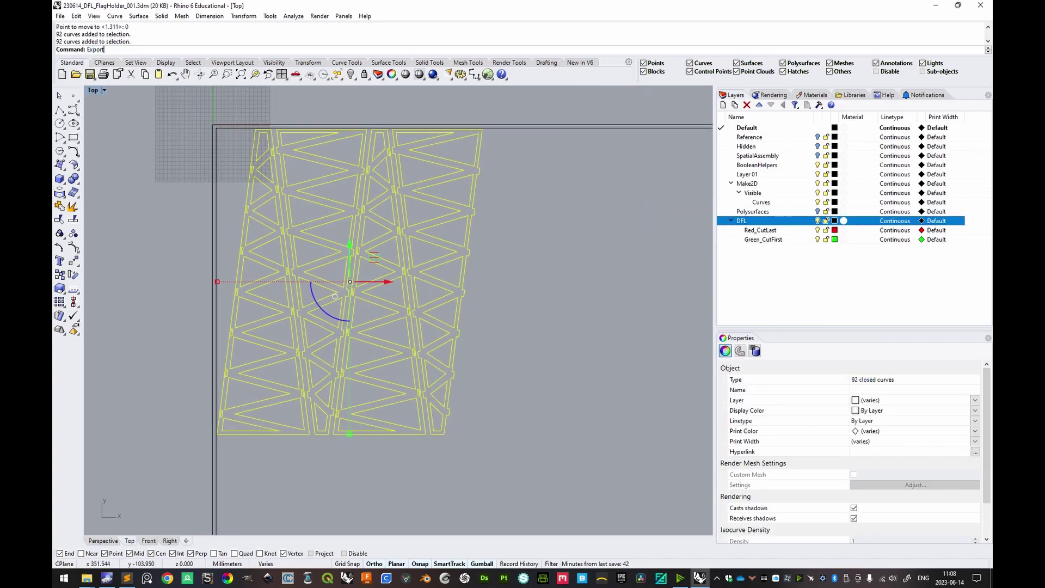
key(Return)
click(180, 112)
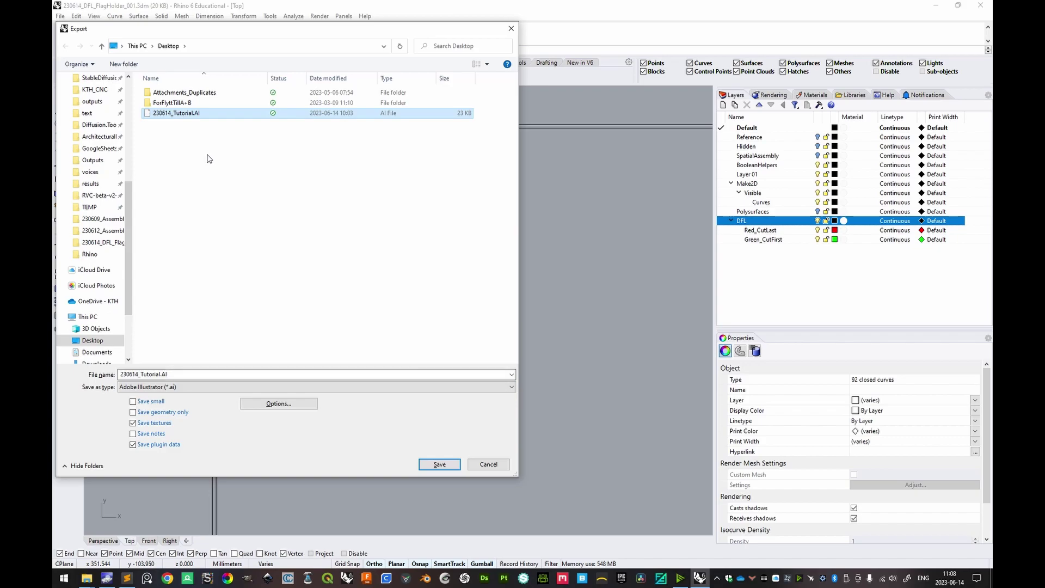
click(203, 374)
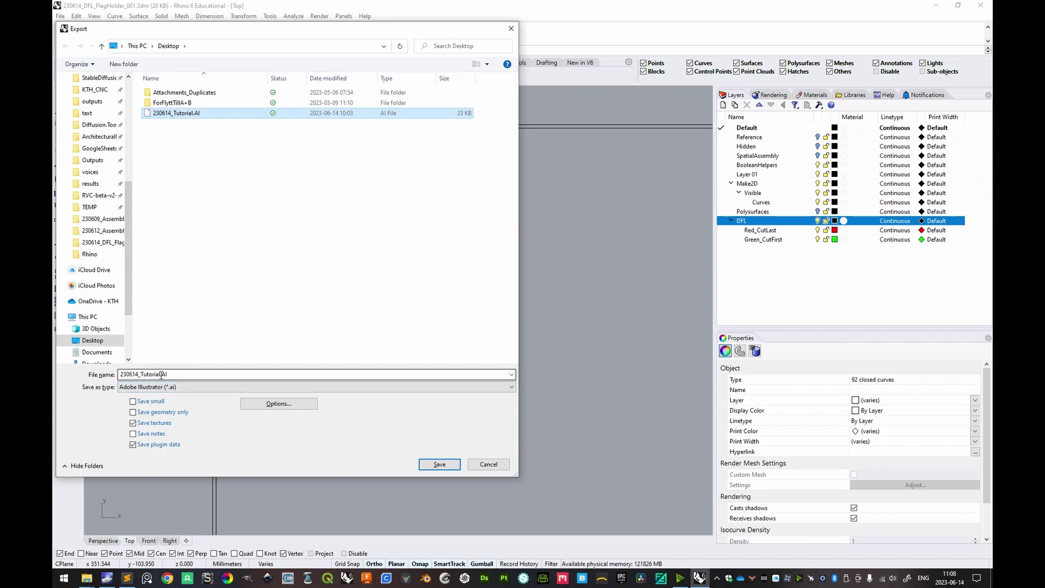
click(161, 374)
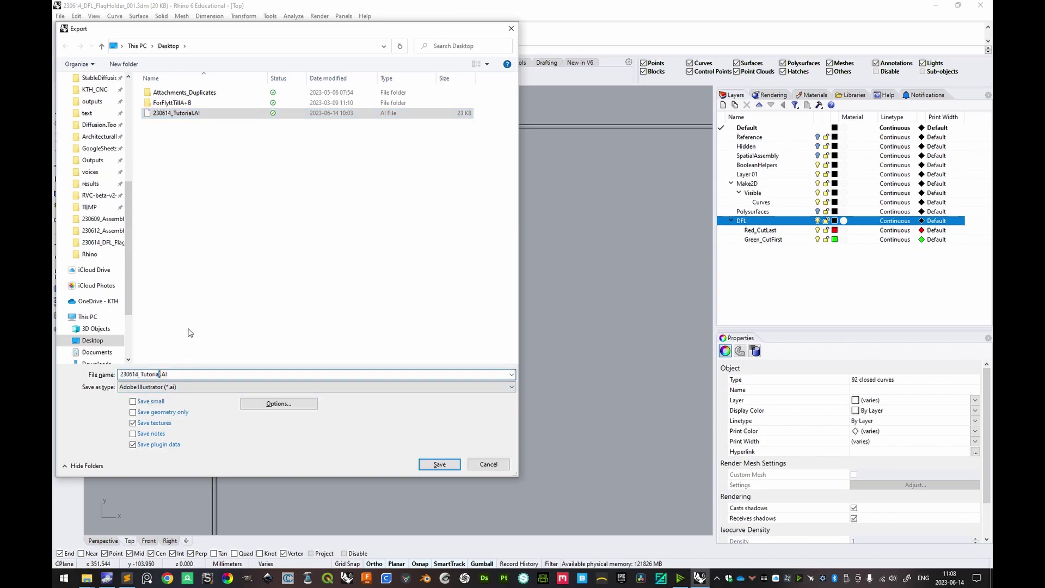
click(433, 464)
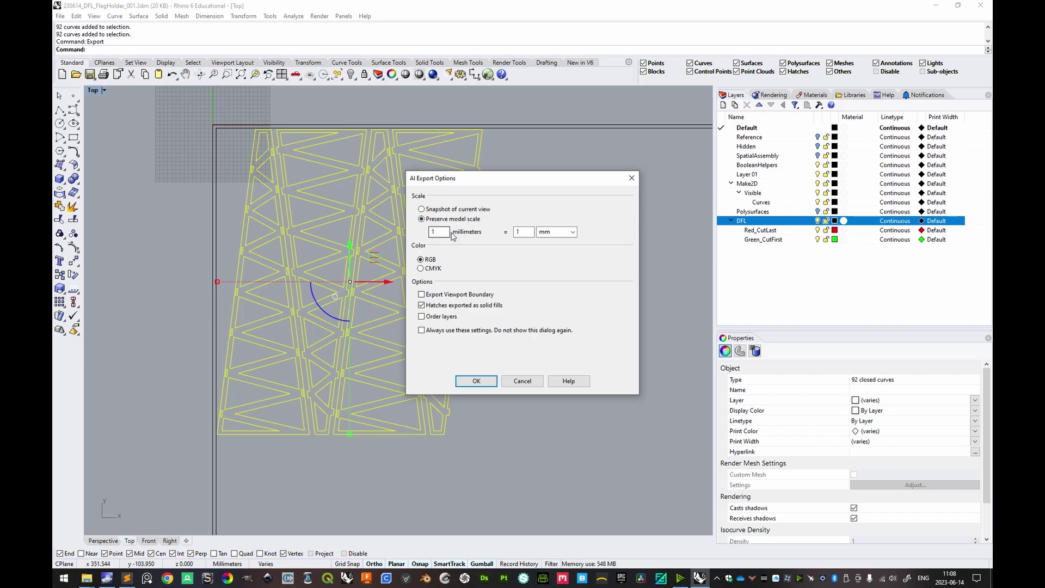
- Complete the AI export with model scale preserved at 1 millimeter = 1 mm in RGB, and highlight the saved file's path in the command history
click(531, 234)
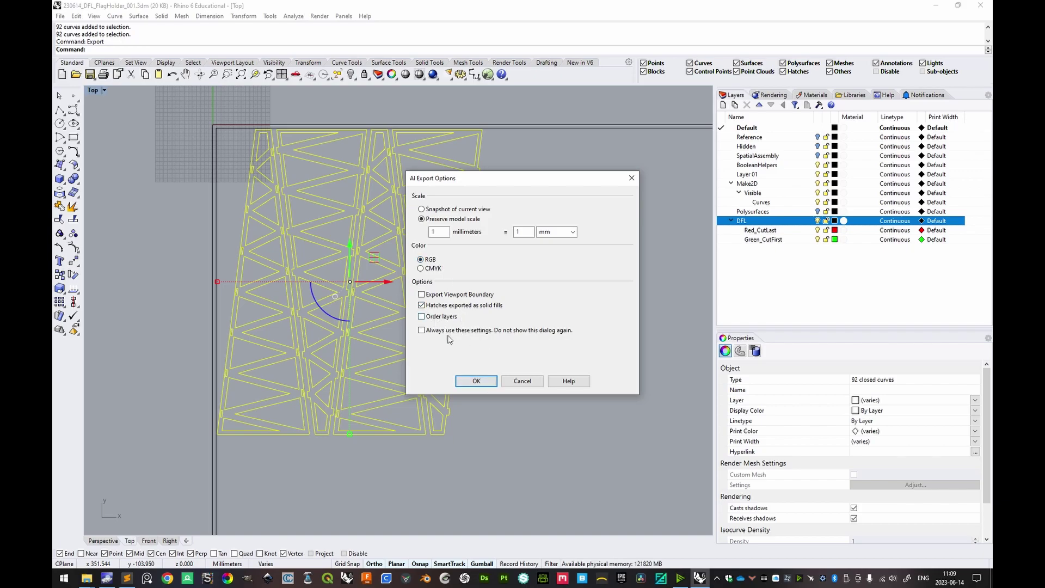
click(487, 382)
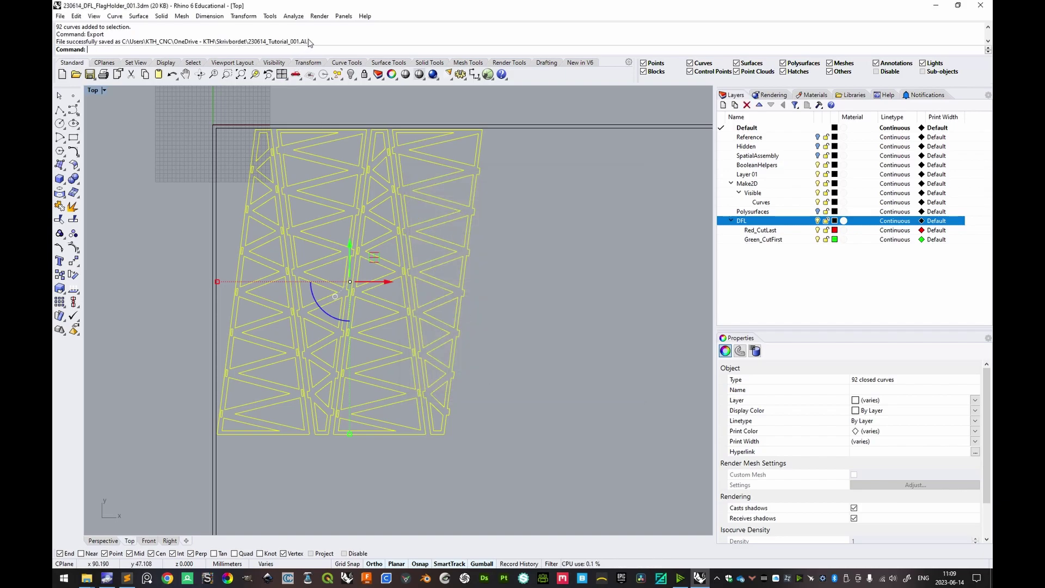
drag(307, 43, 124, 45)
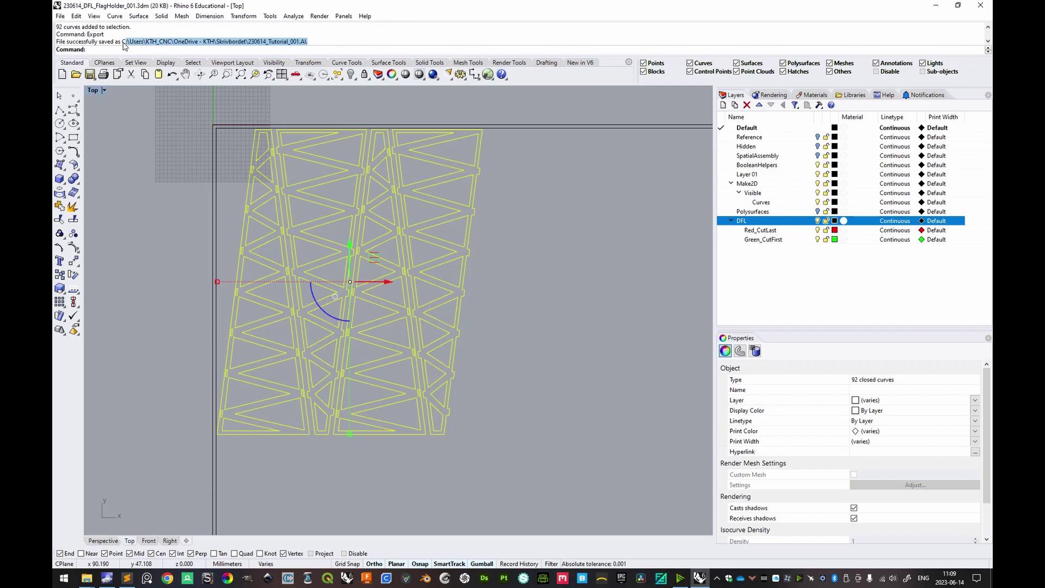